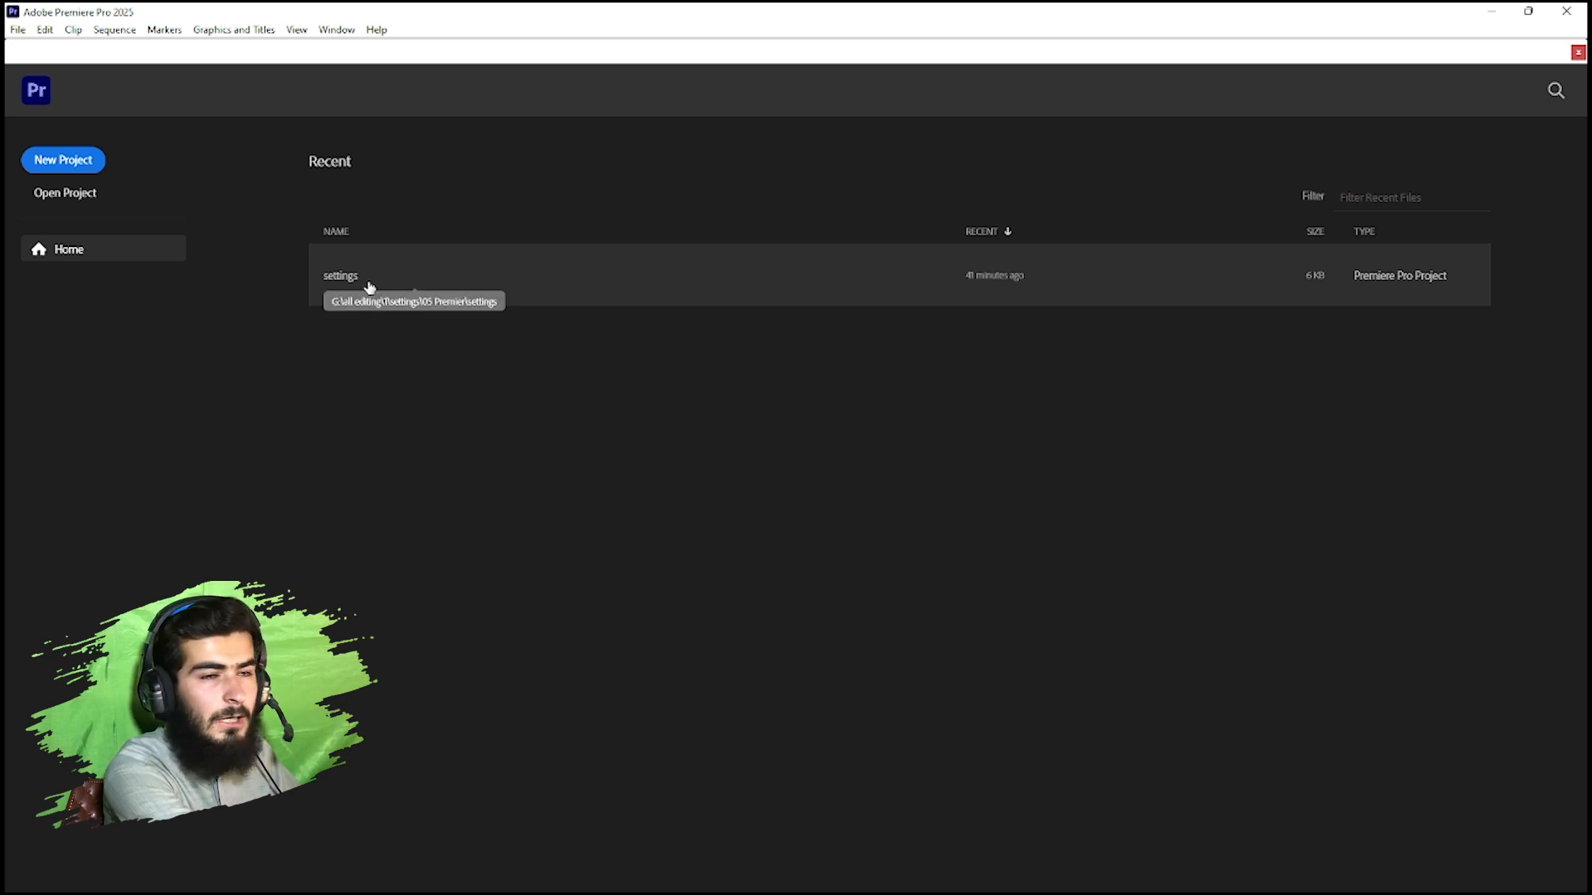
- Open the recent project named settings and reset the Editing workspace to its saved layout
click(369, 282)
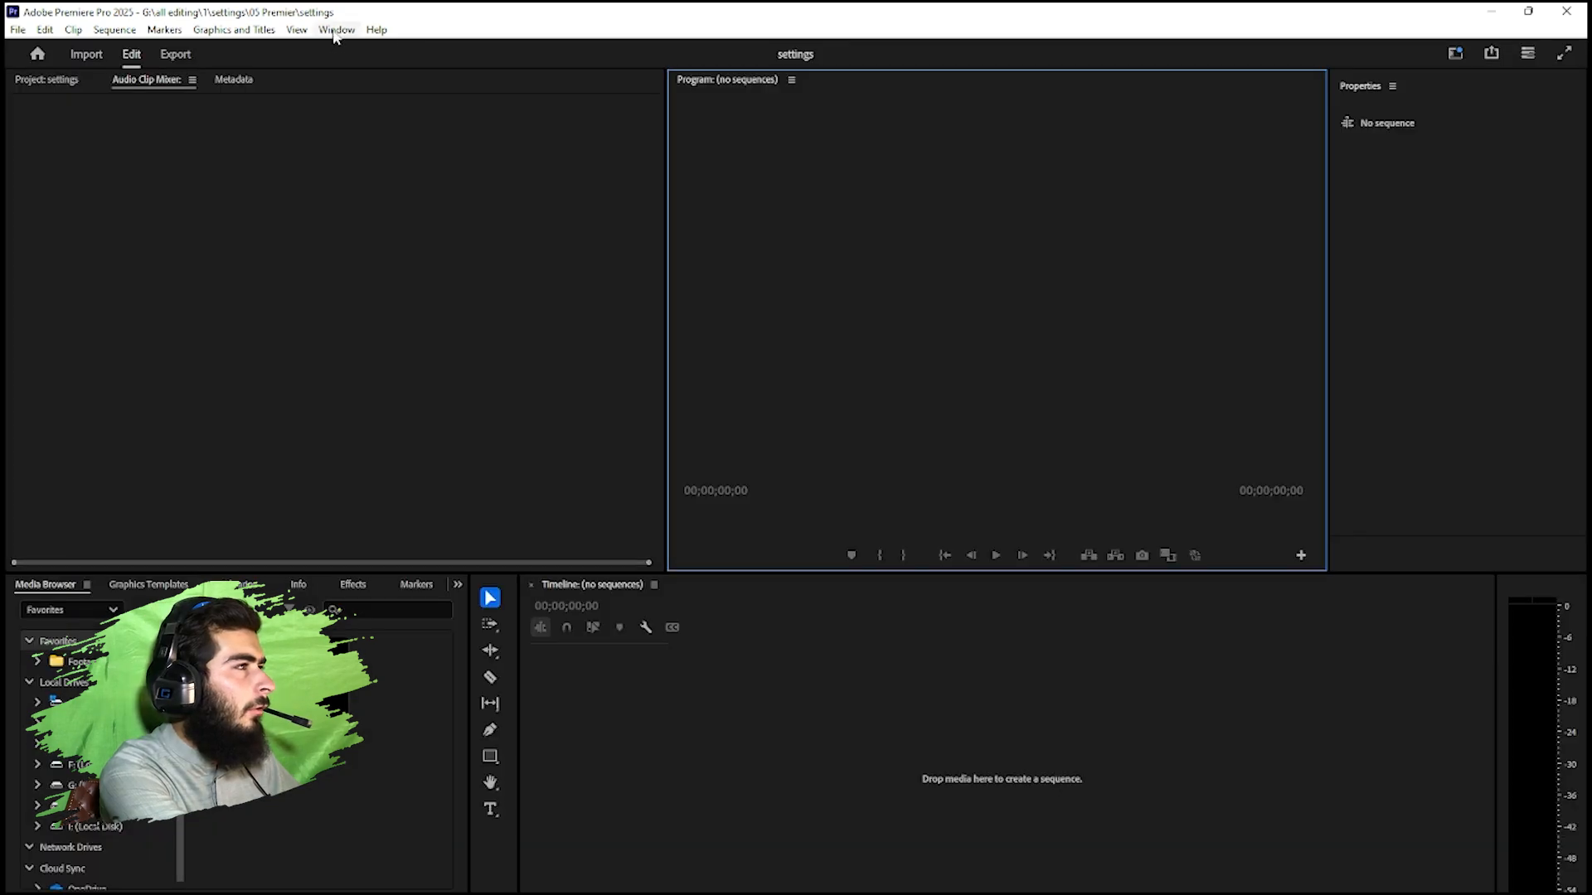
click(335, 31)
mouse_move(383, 51)
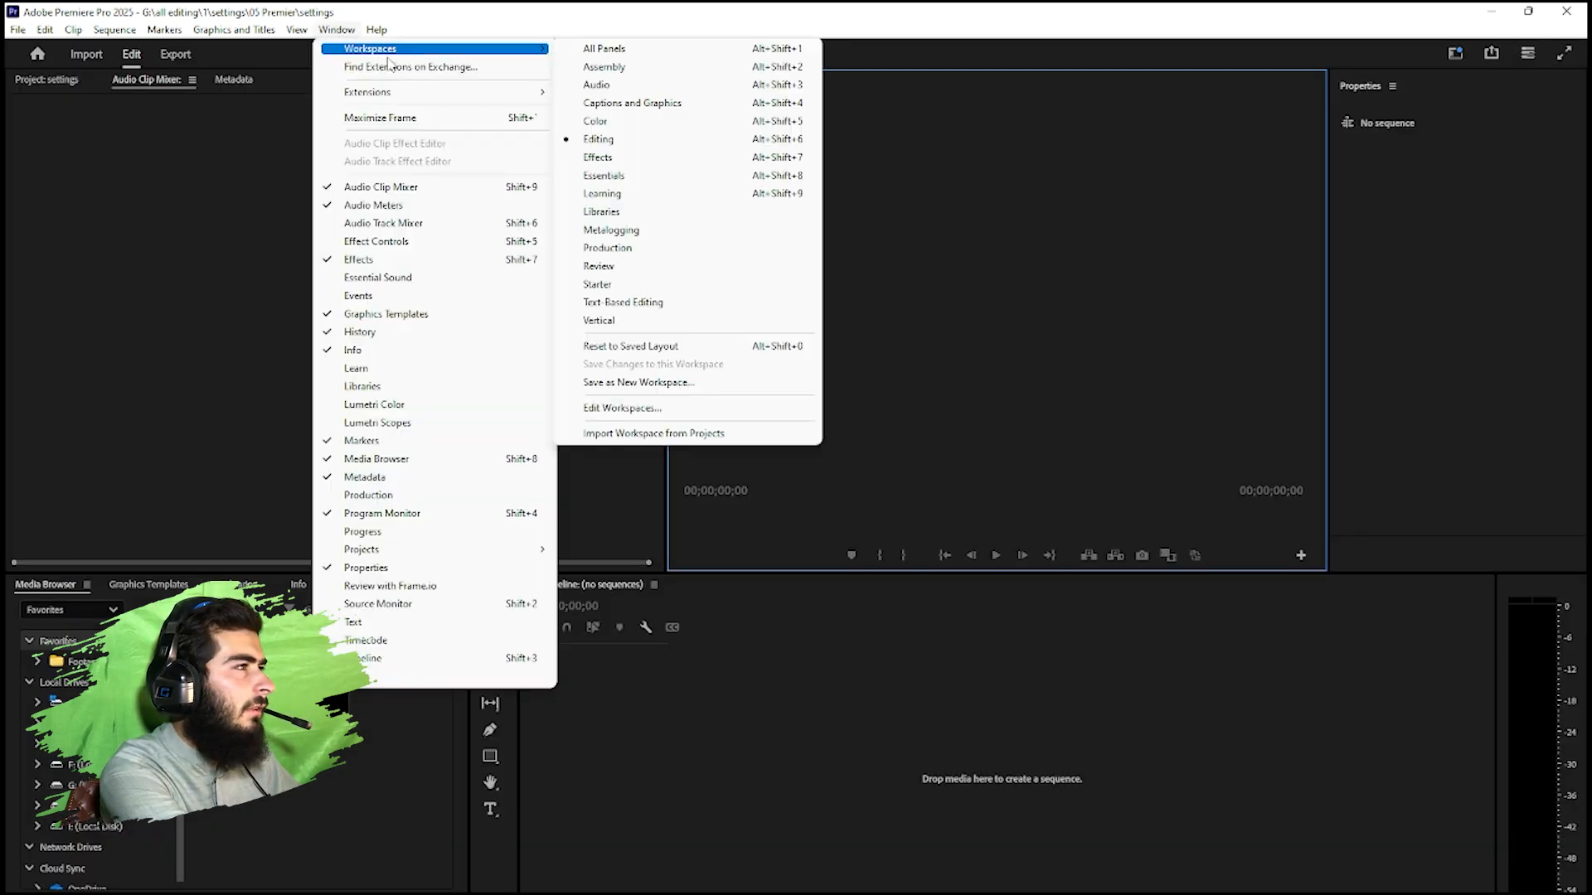
click(637, 348)
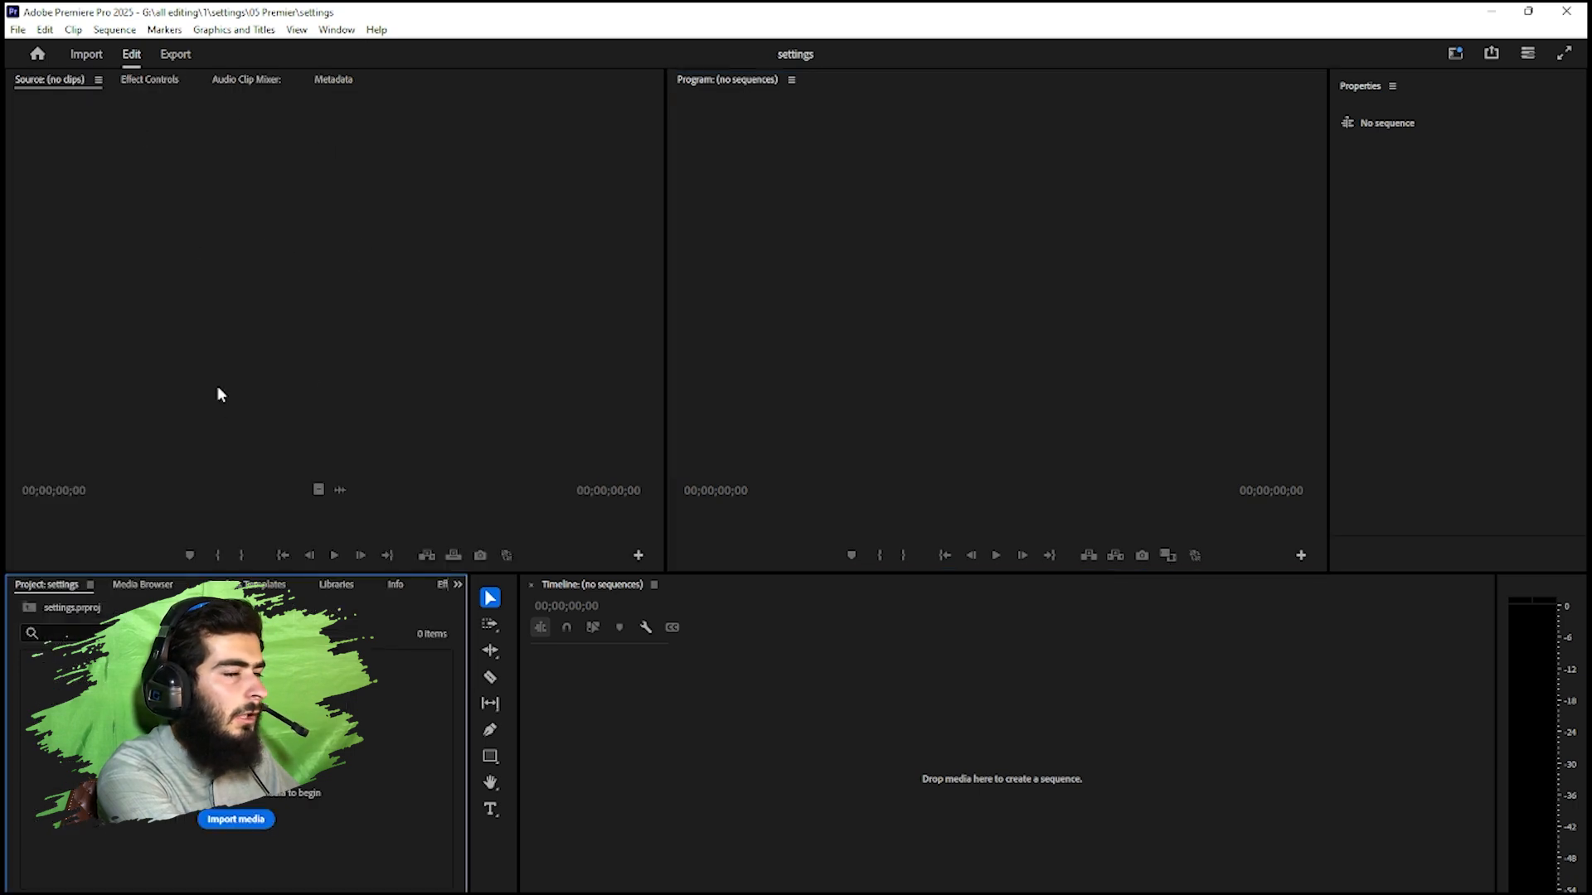
- Dock the Project panel as the first tab in the Source monitor's group and close the Source panel
drag(48, 587, 69, 81)
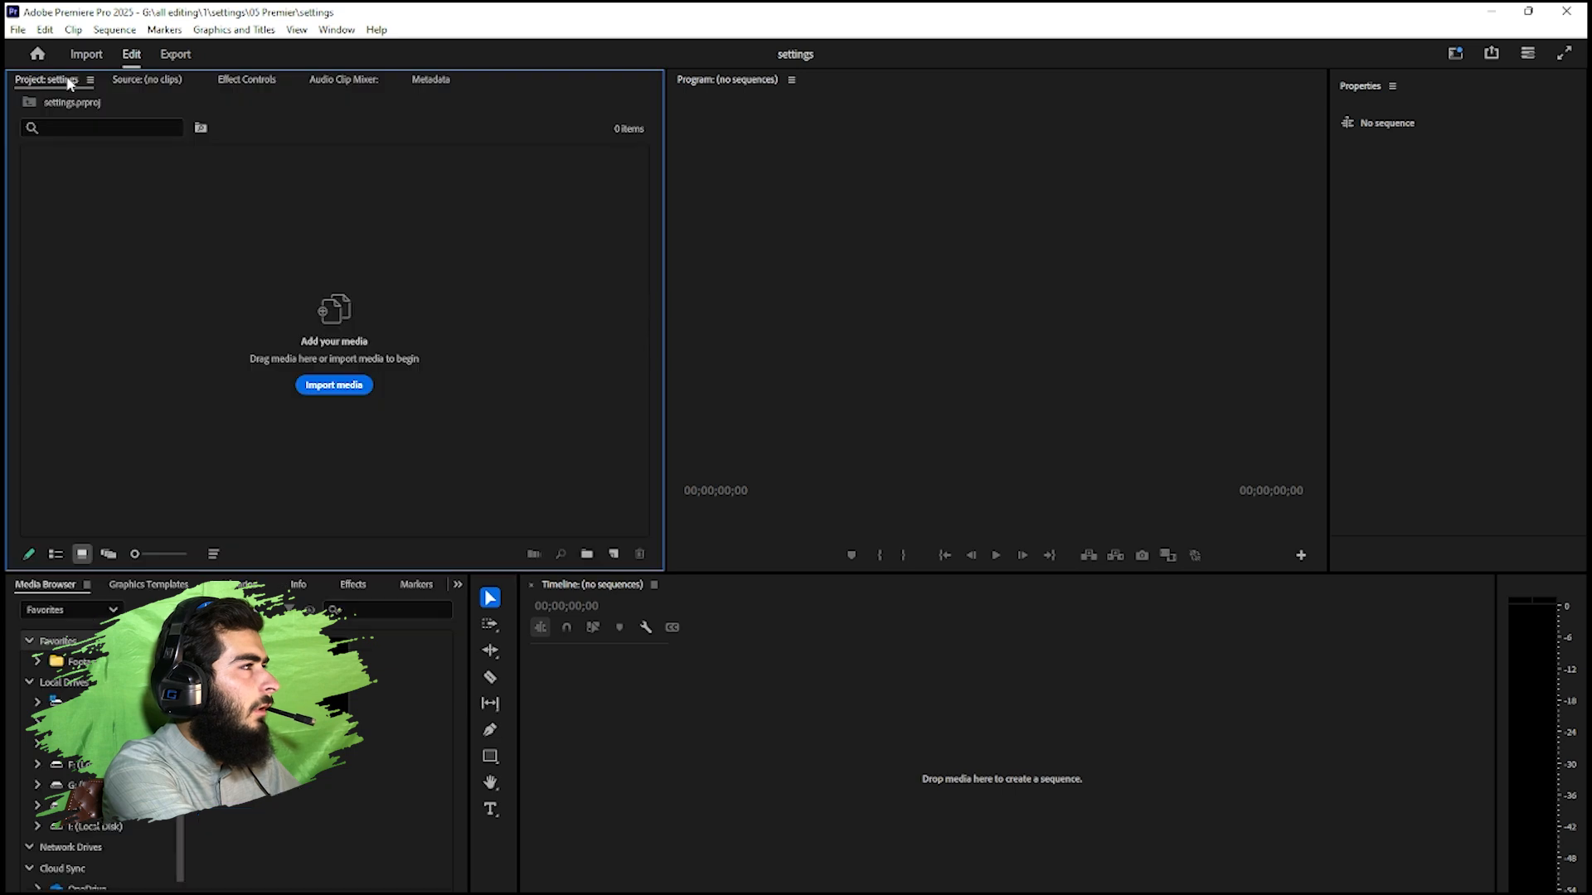
click(133, 80)
click(195, 79)
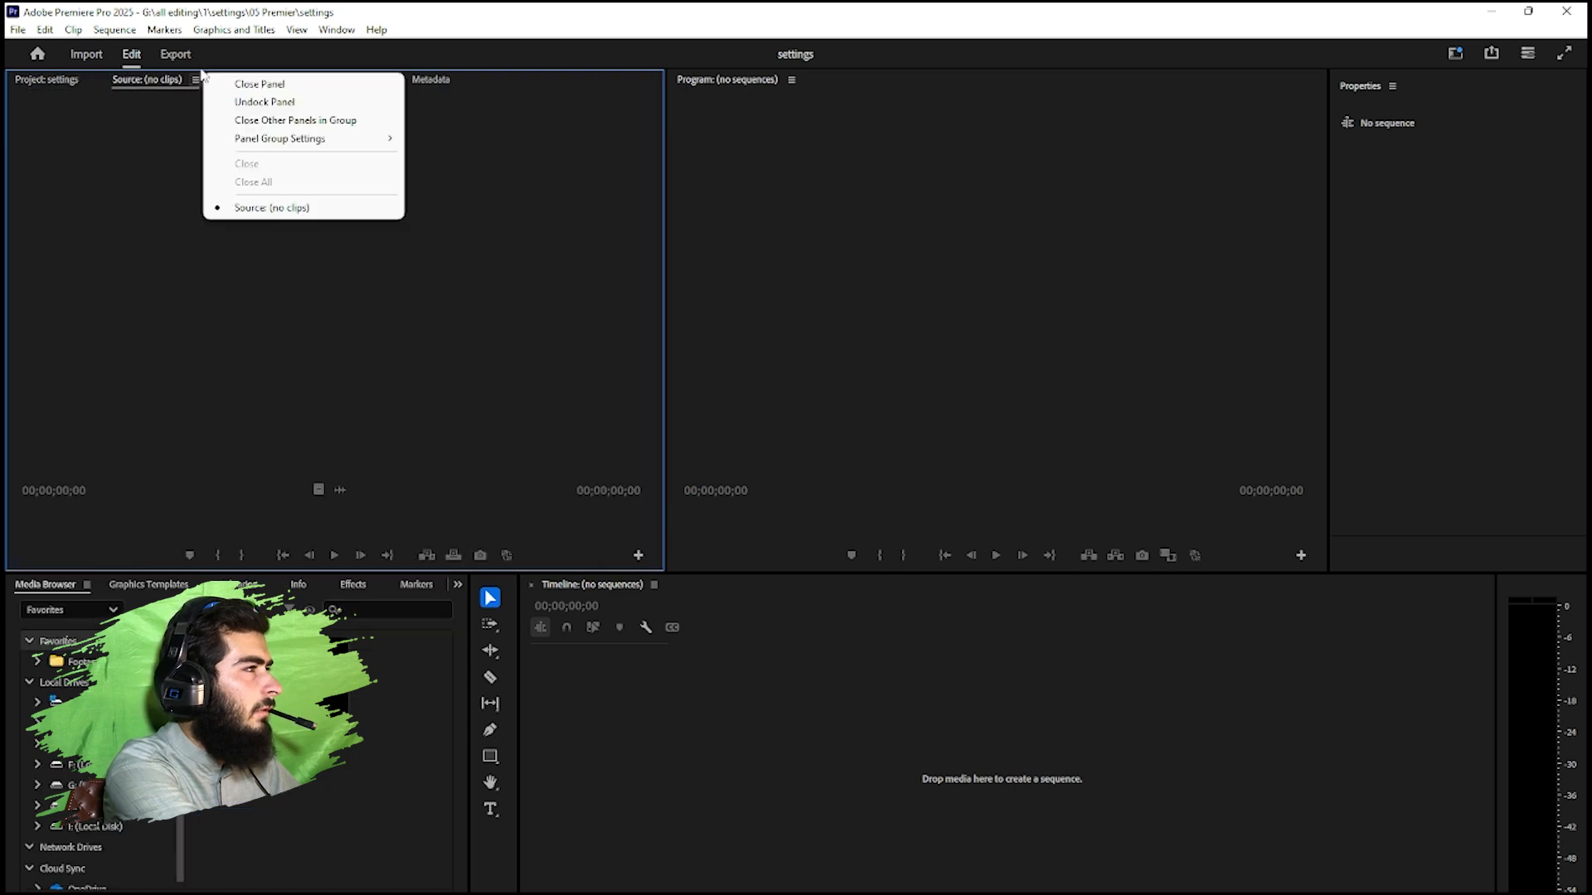
click(186, 83)
click(196, 80)
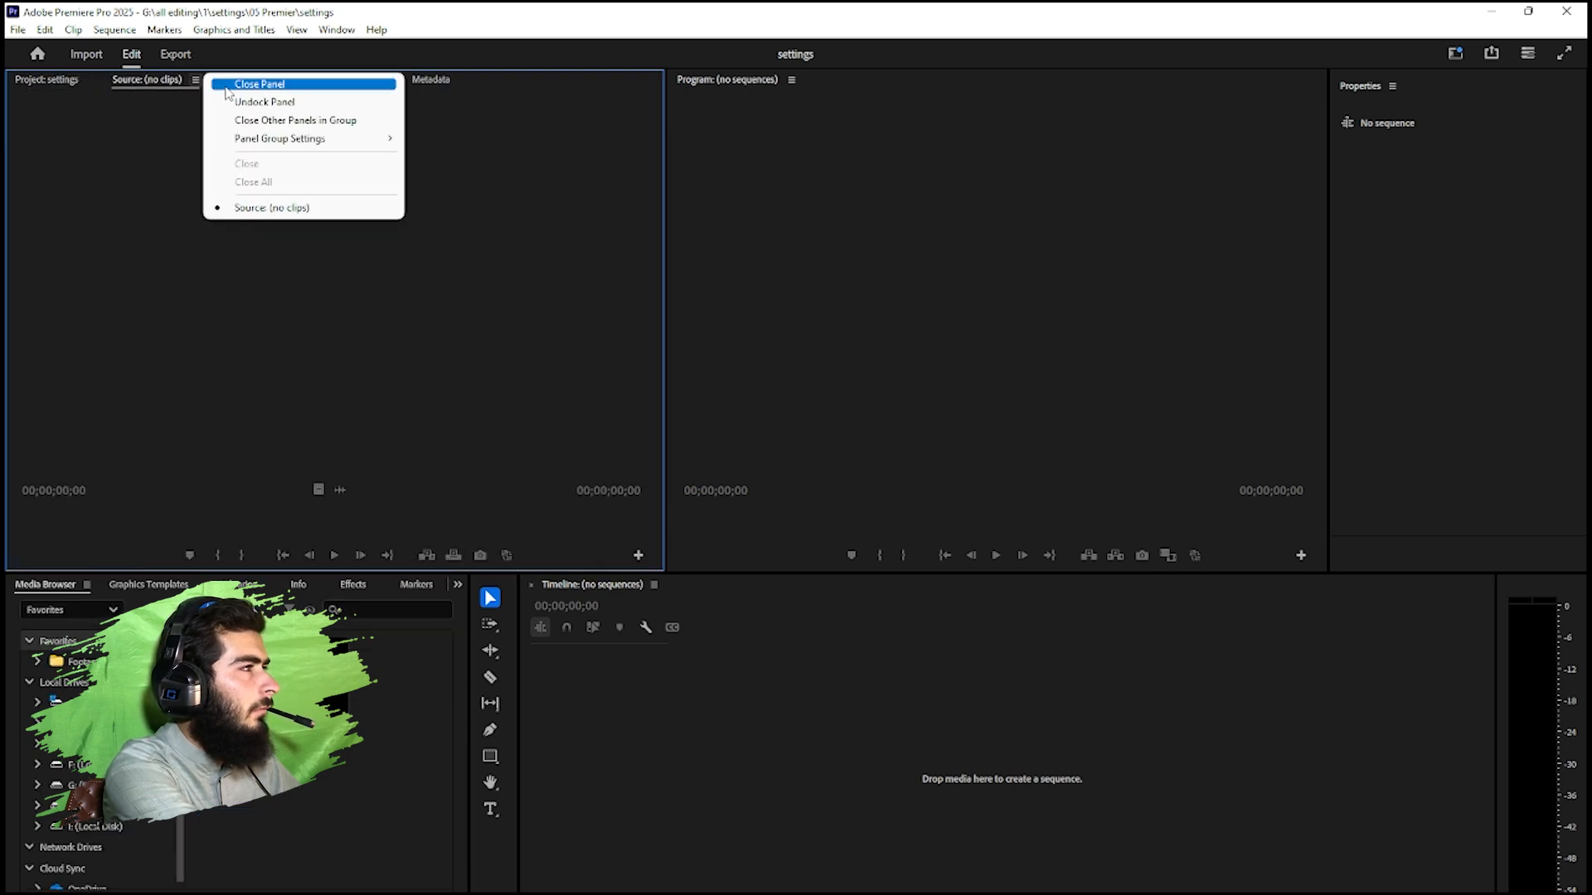
click(217, 88)
- Close the Effect Controls, Audio Clip Mixer and Metadata panels so only Project is left in that group
click(157, 80)
click(180, 80)
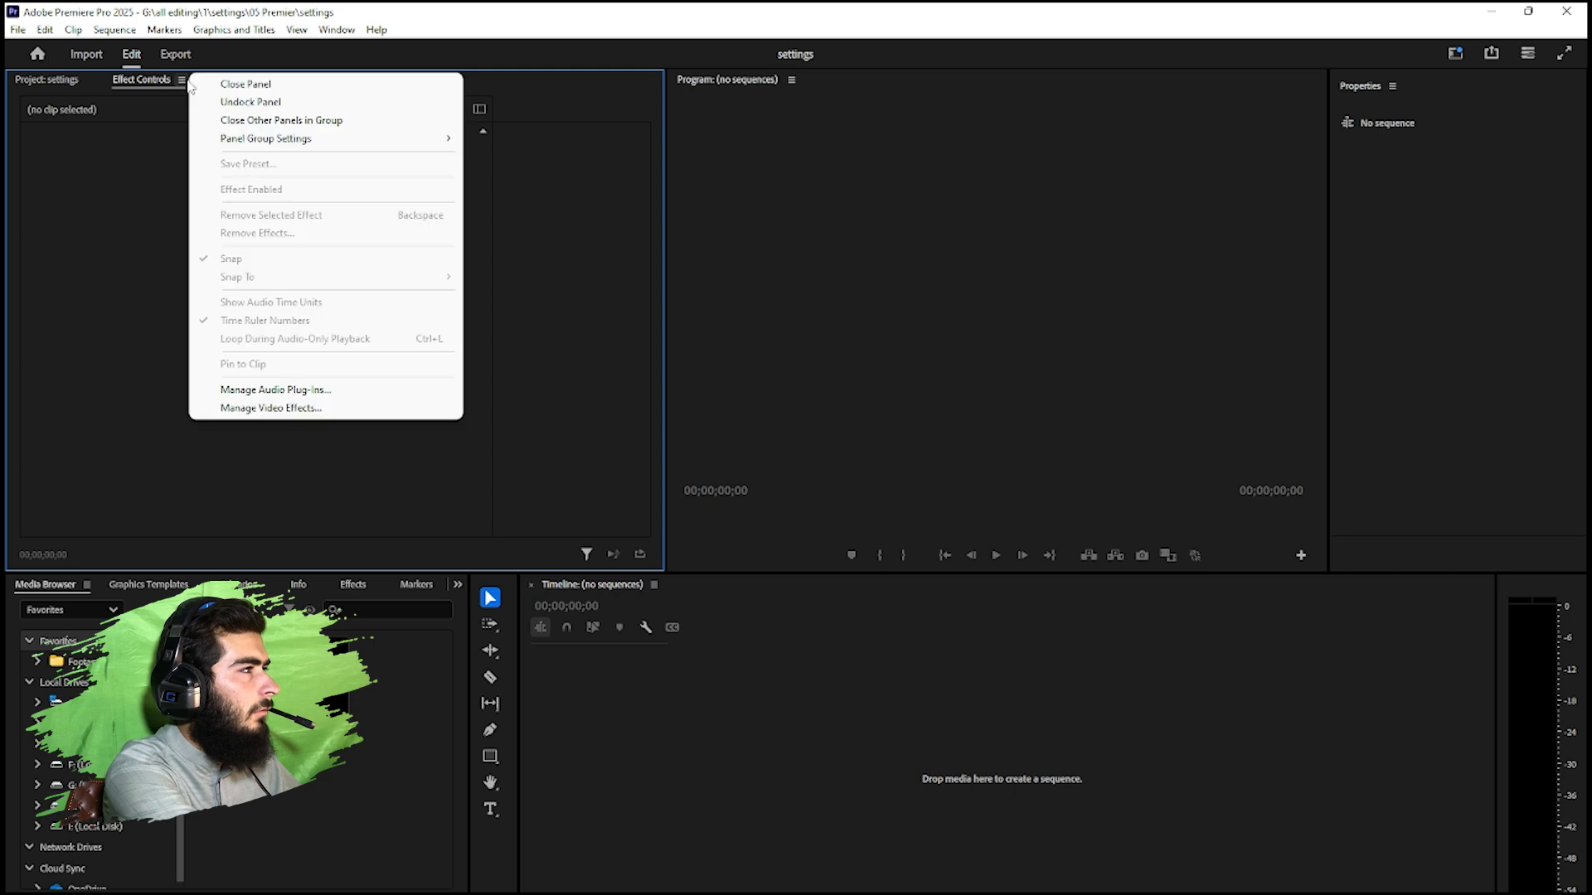
click(217, 83)
click(192, 80)
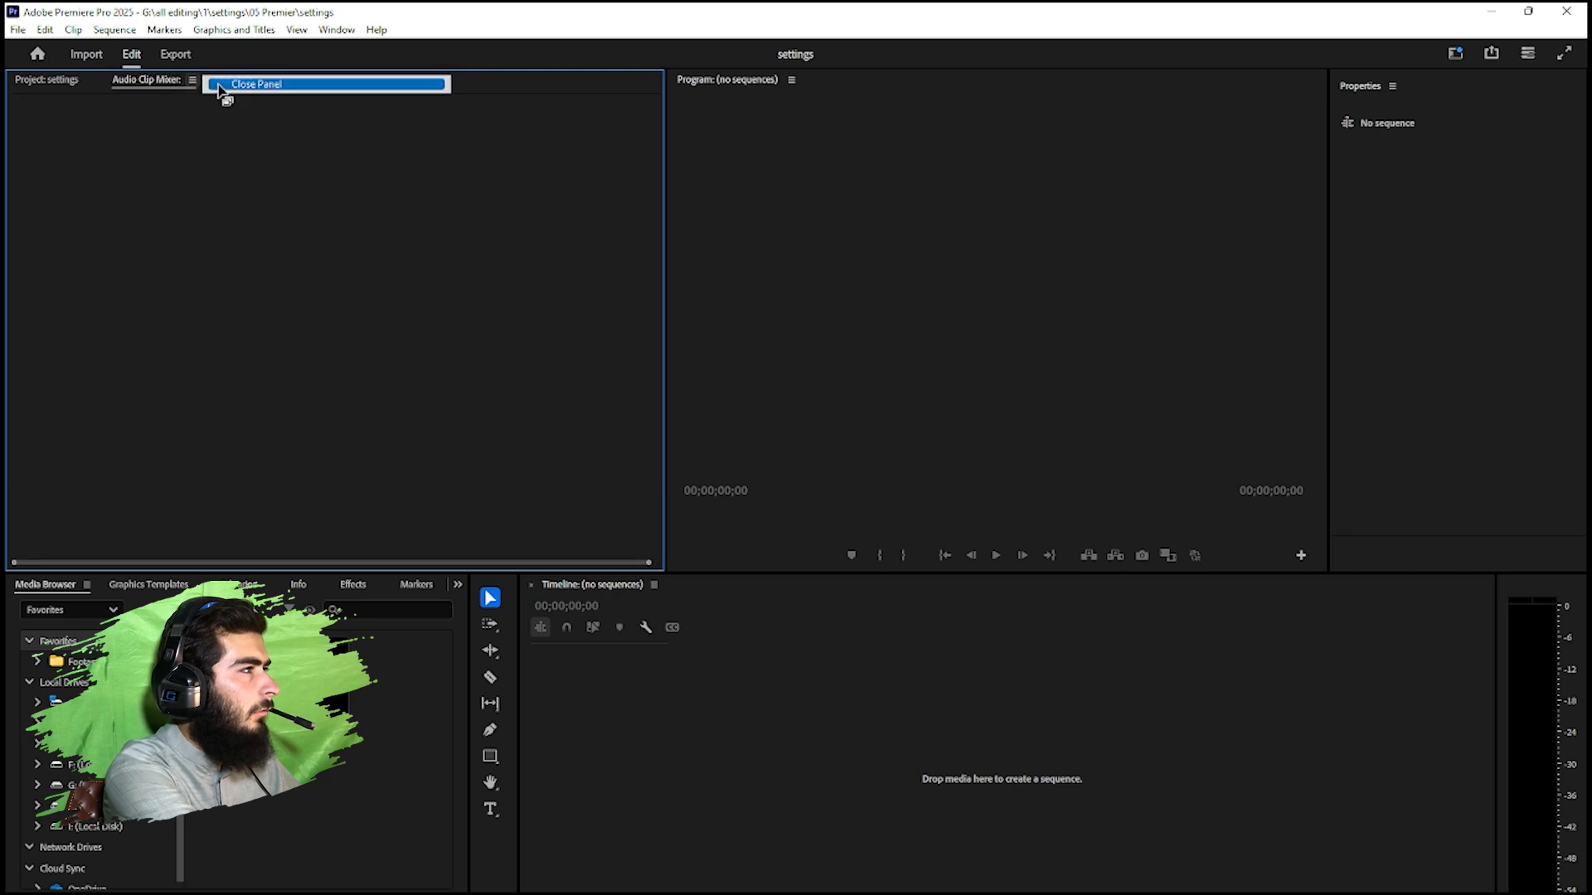
click(219, 83)
click(163, 79)
click(219, 84)
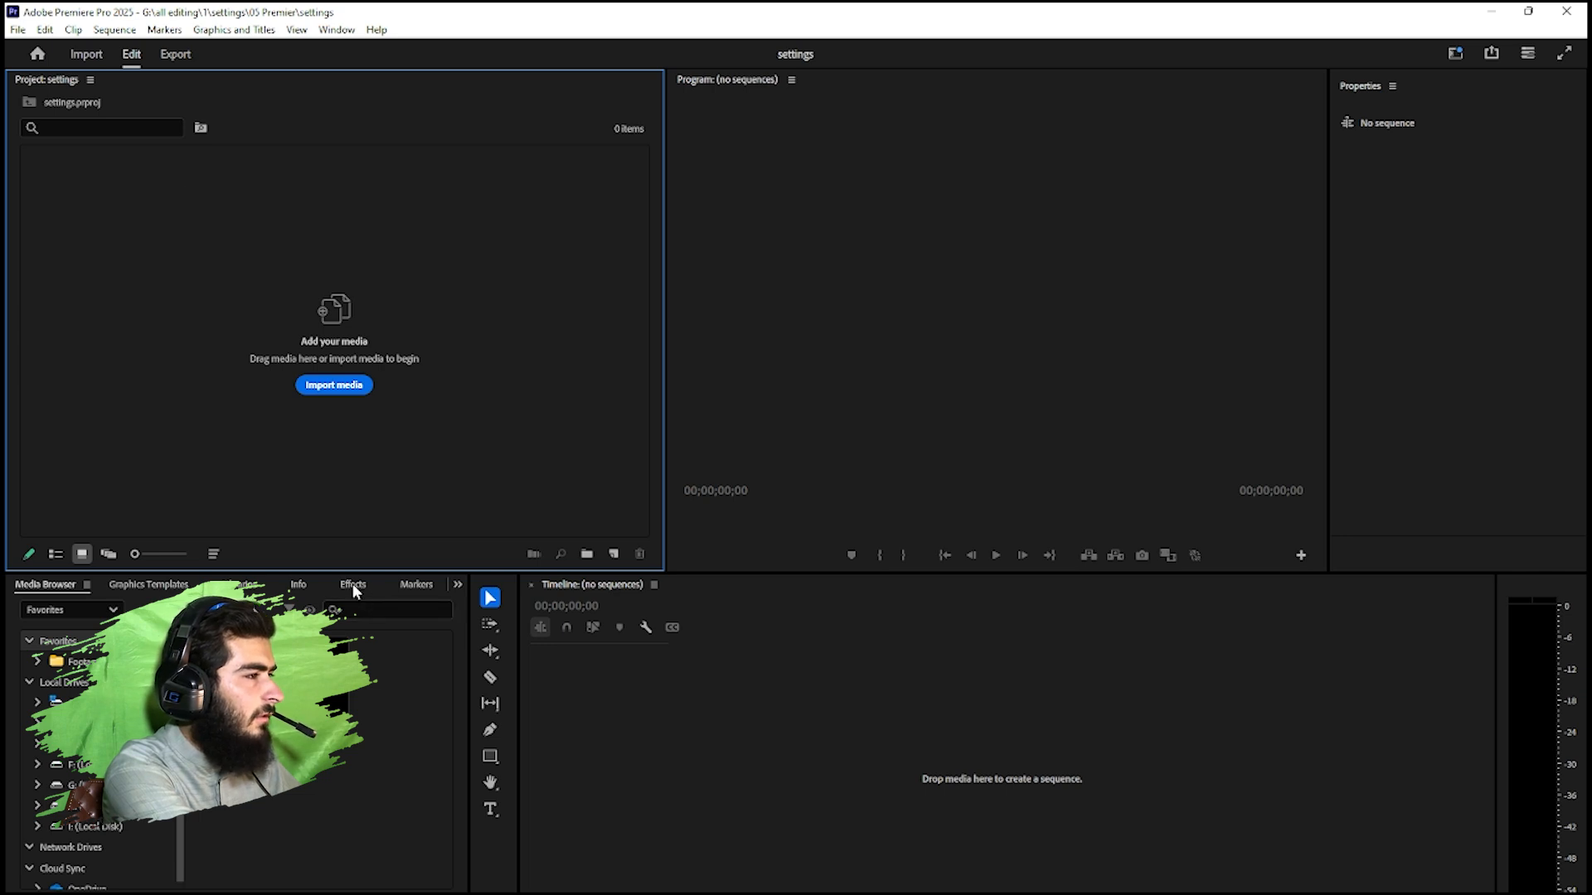
- Dock the Effects panel in the Project panel's group, placed after the Project tab, and display Effects
drag(353, 590, 154, 91)
drag(28, 87, 123, 81)
click(33, 90)
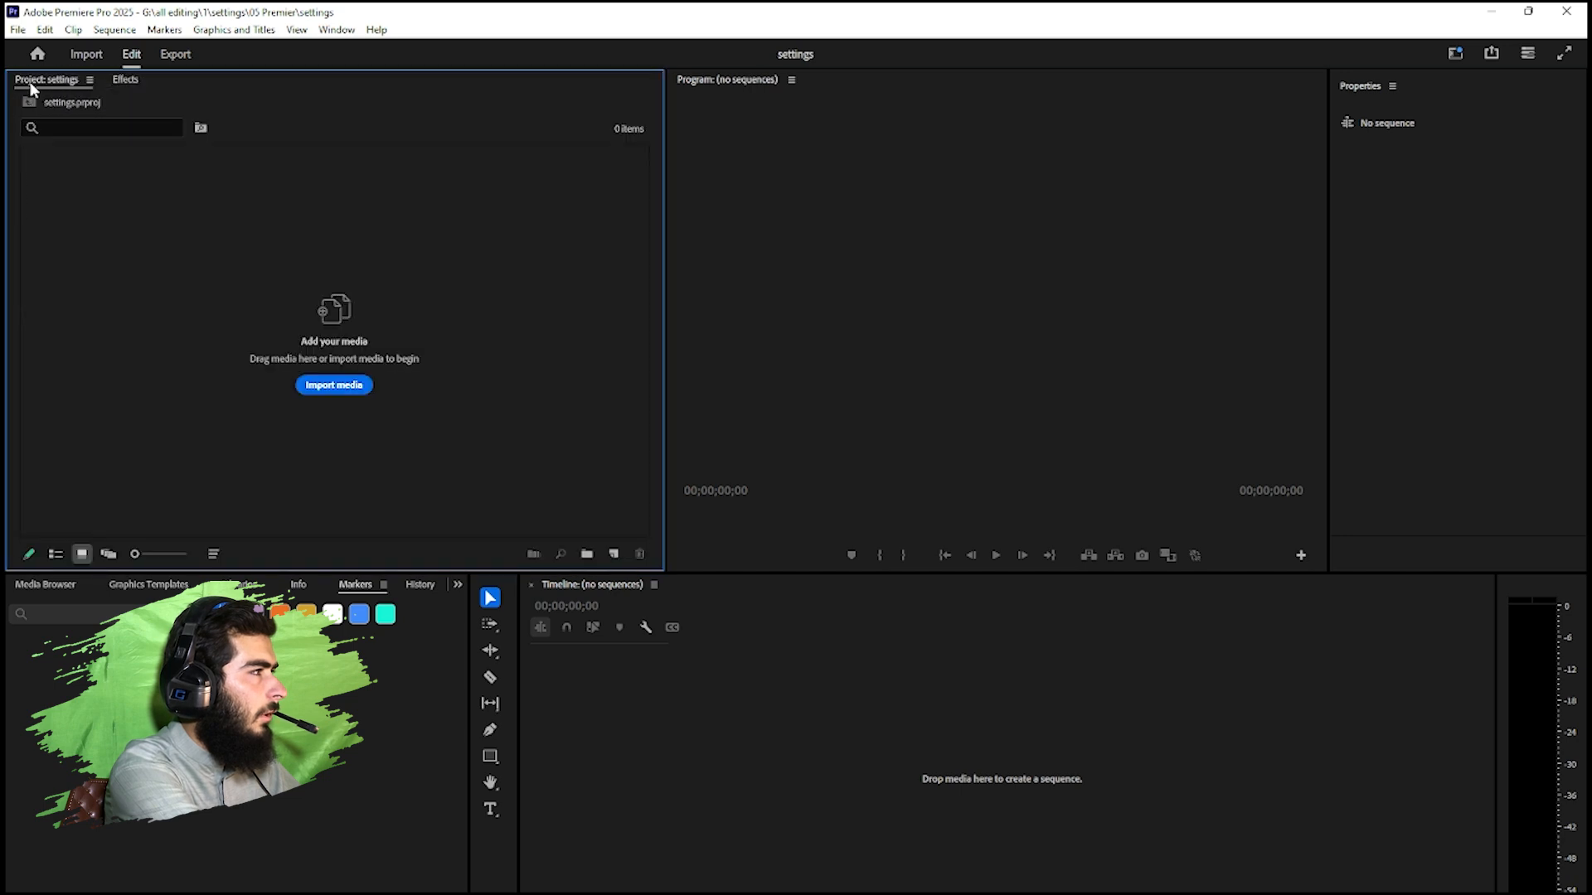
click(125, 79)
- Close the Media Browser and Graphics Templates panels in the group beside the timeline tools
click(117, 725)
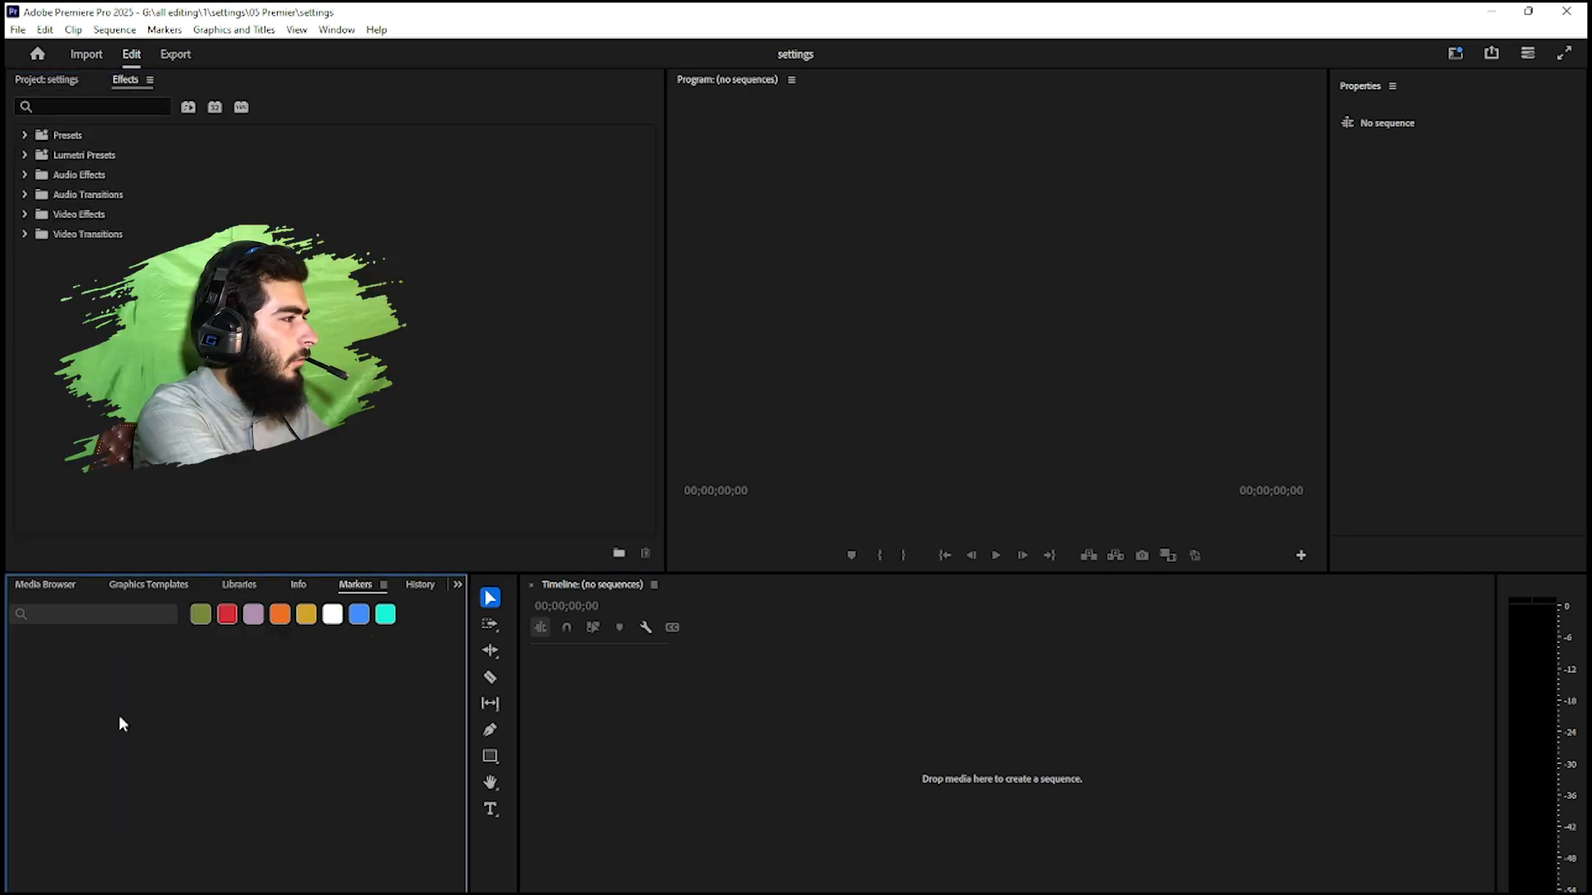
click(84, 595)
click(105, 572)
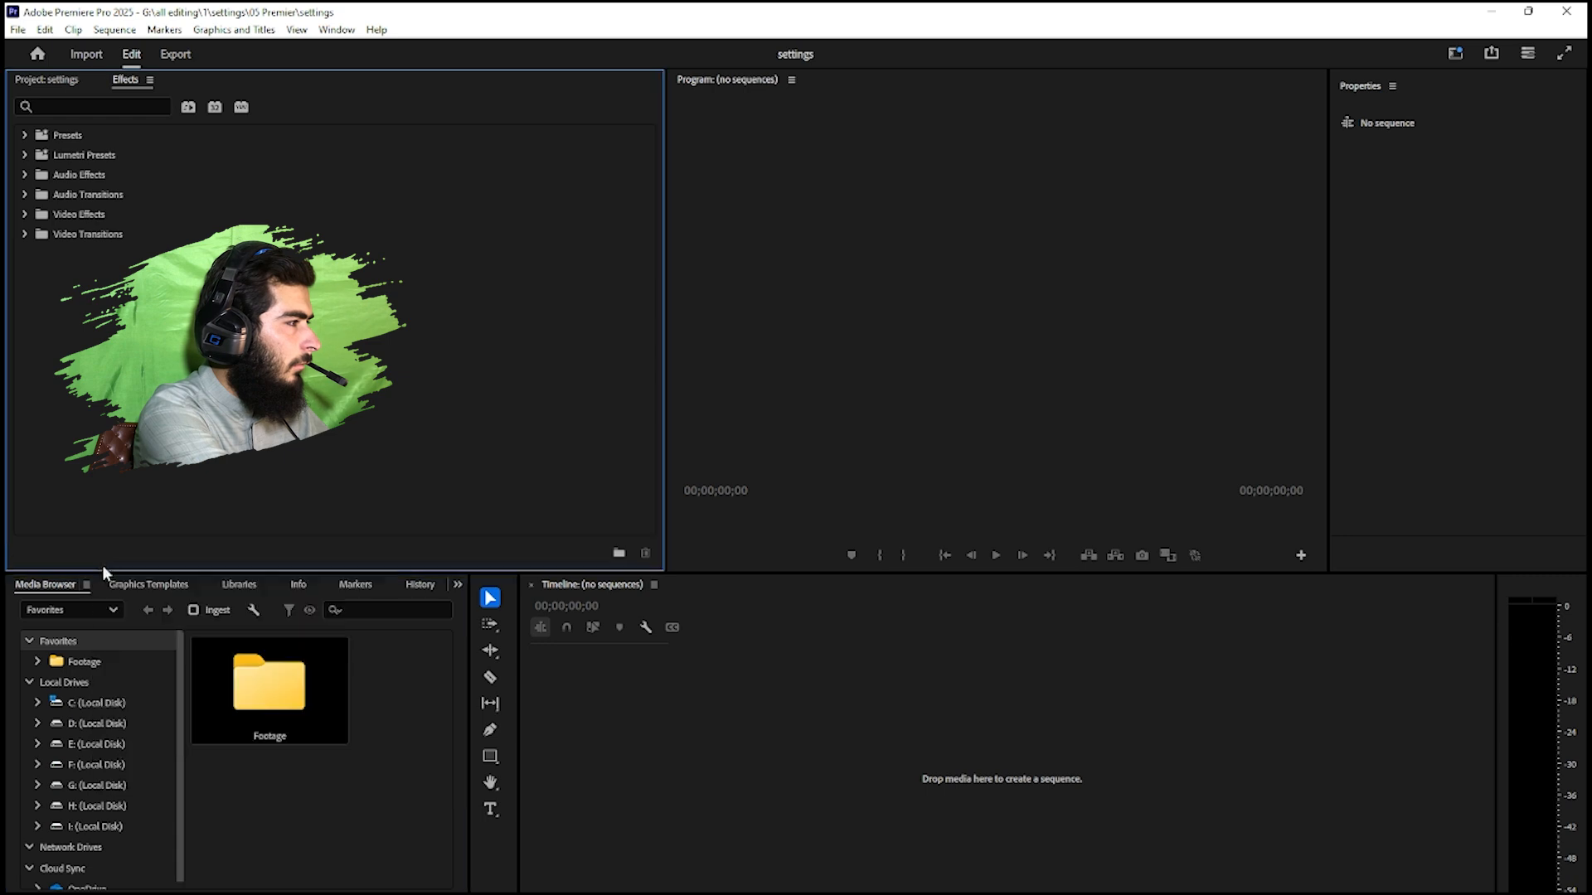
click(86, 585)
click(124, 607)
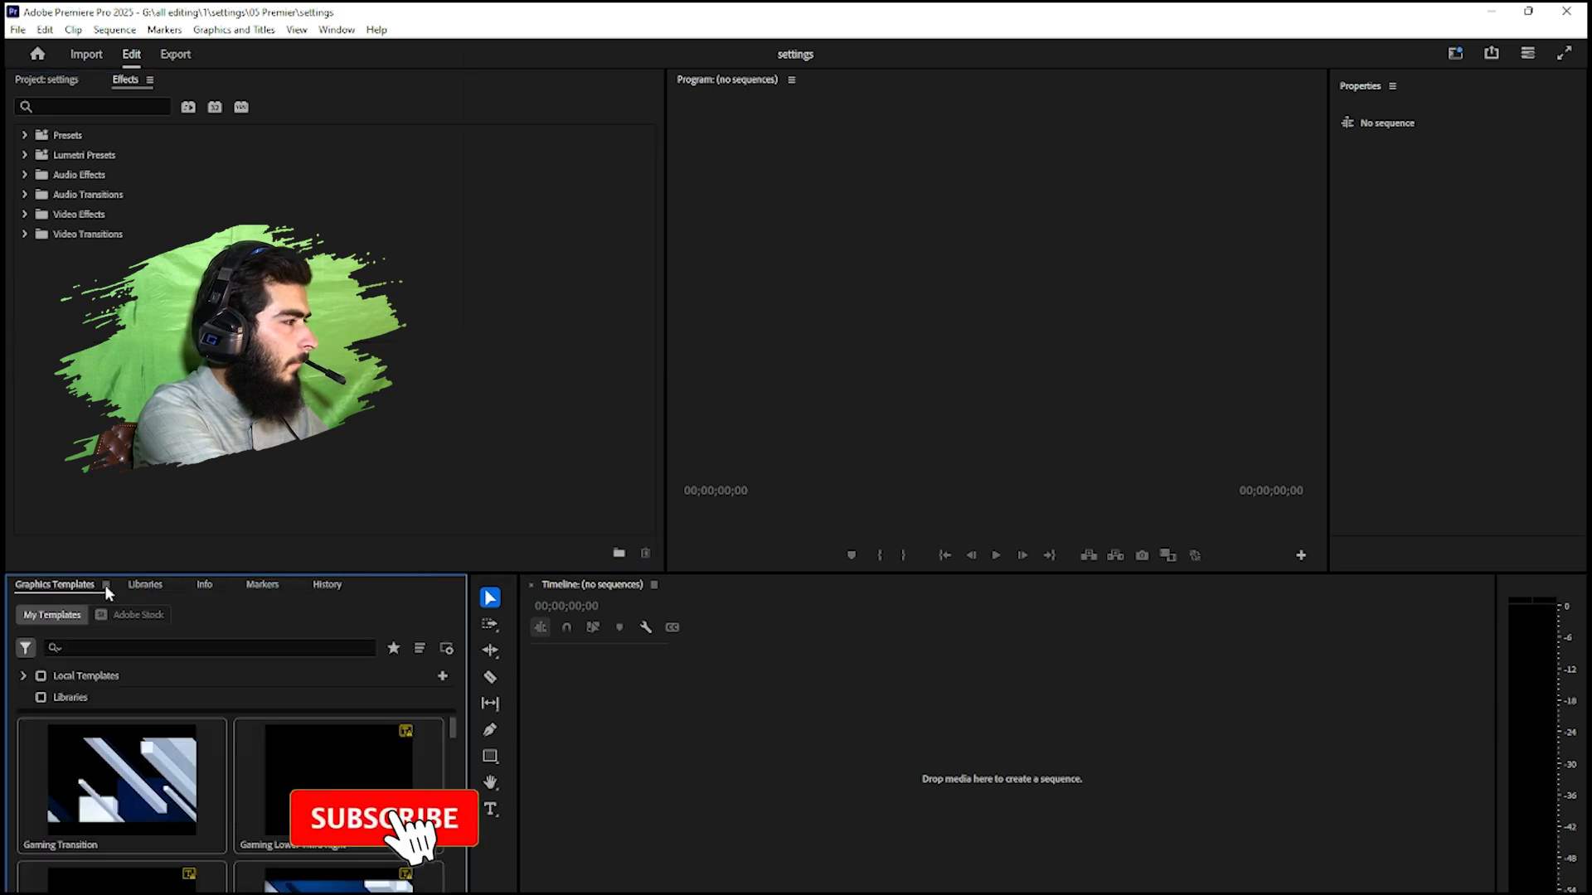
click(105, 585)
click(132, 605)
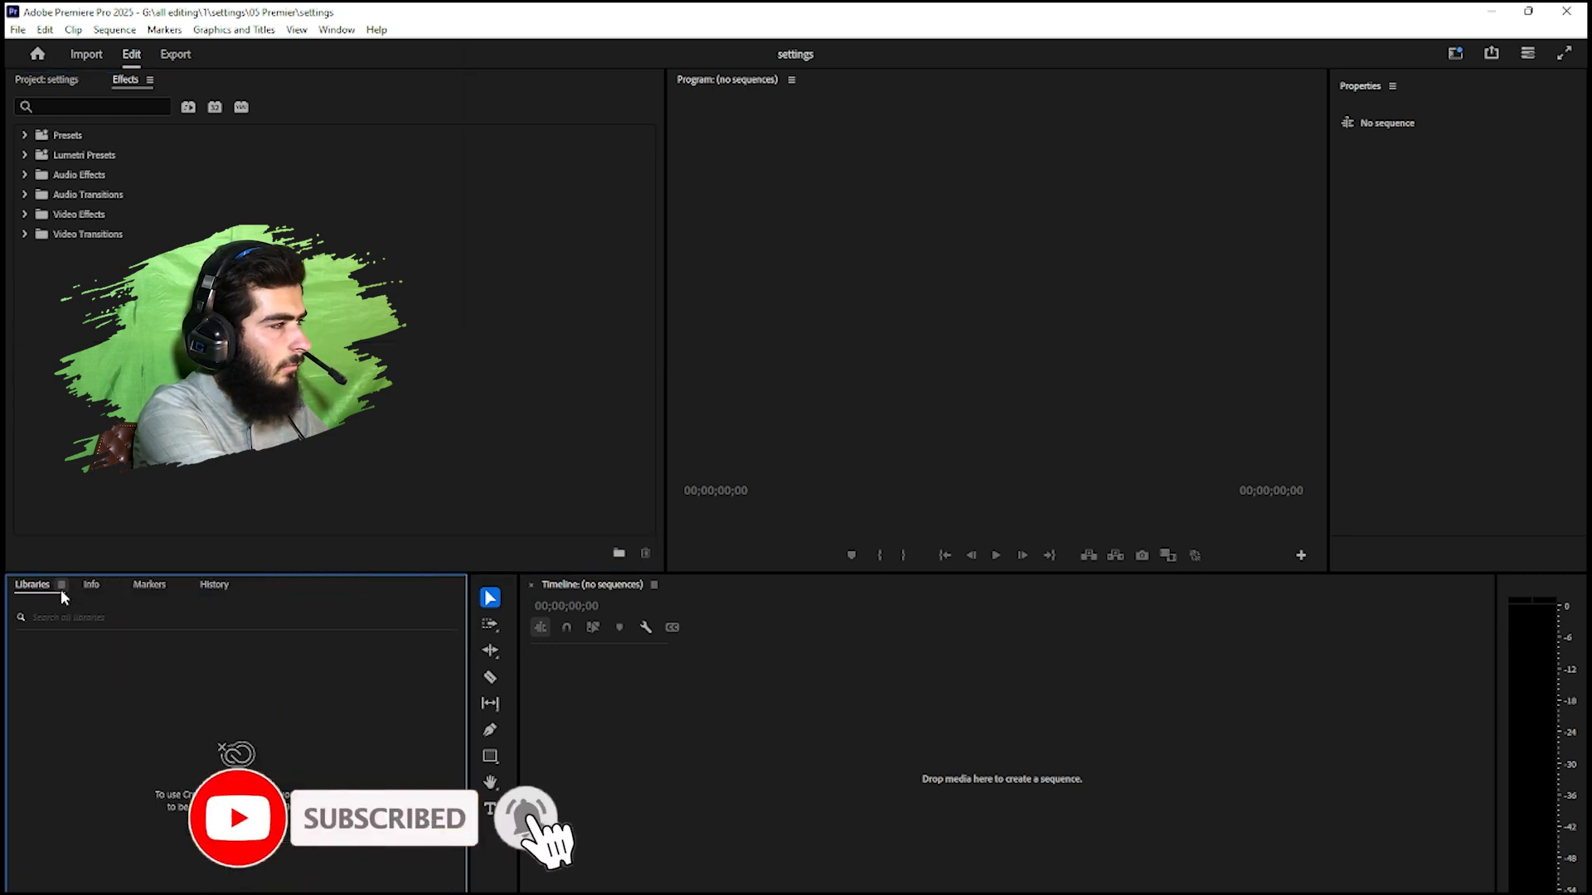
- Close the remaining Libraries, Info, Markers and History panels beside the timeline tools
click(61, 584)
click(108, 604)
click(41, 586)
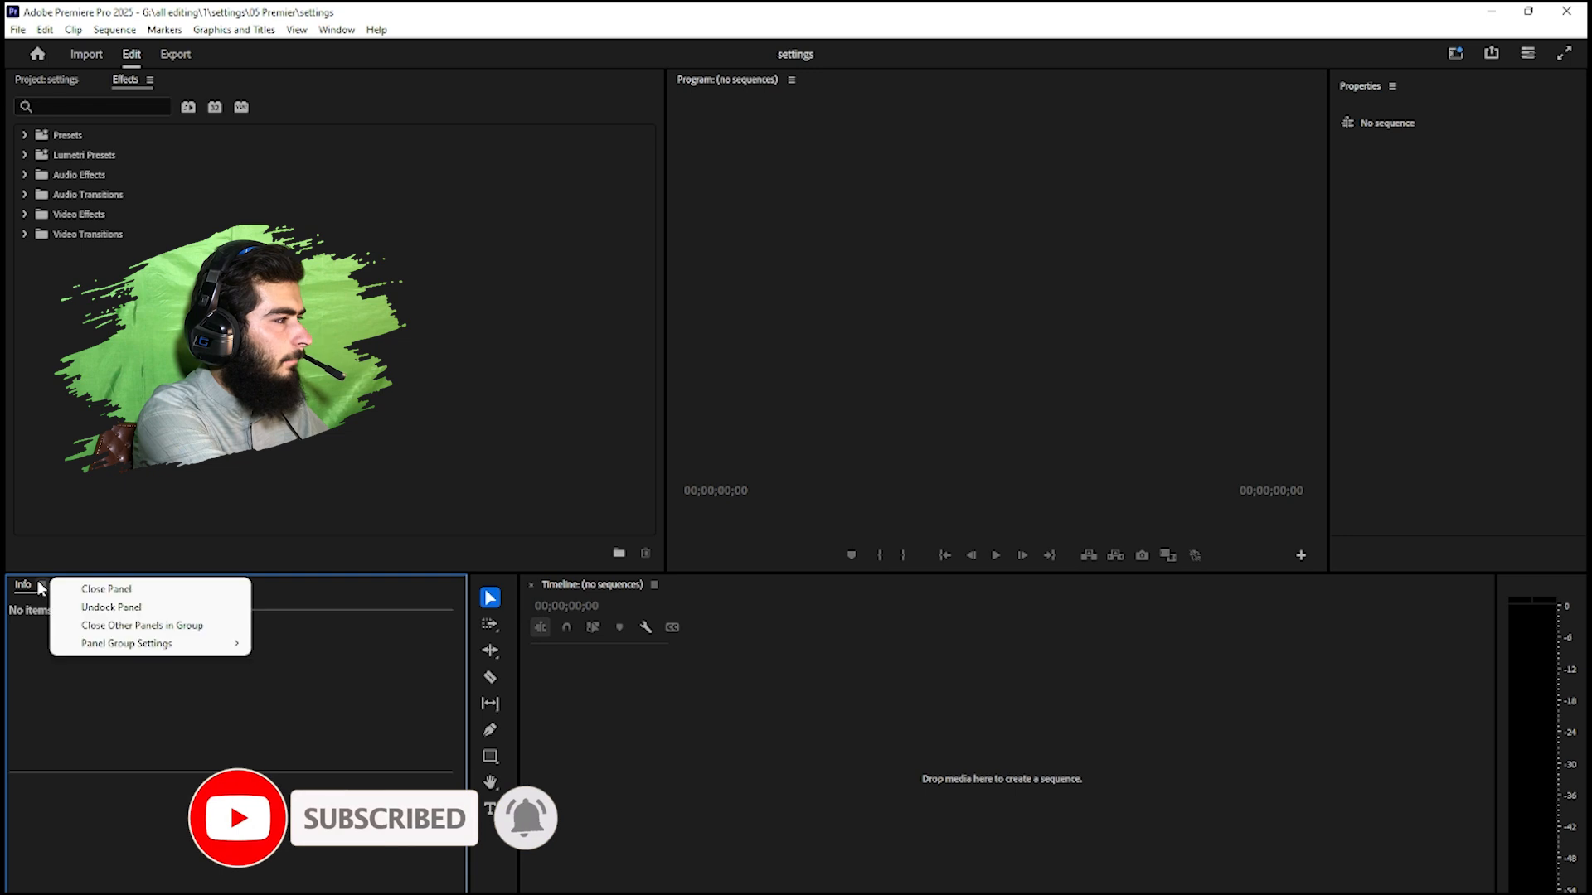
click(106, 589)
click(56, 585)
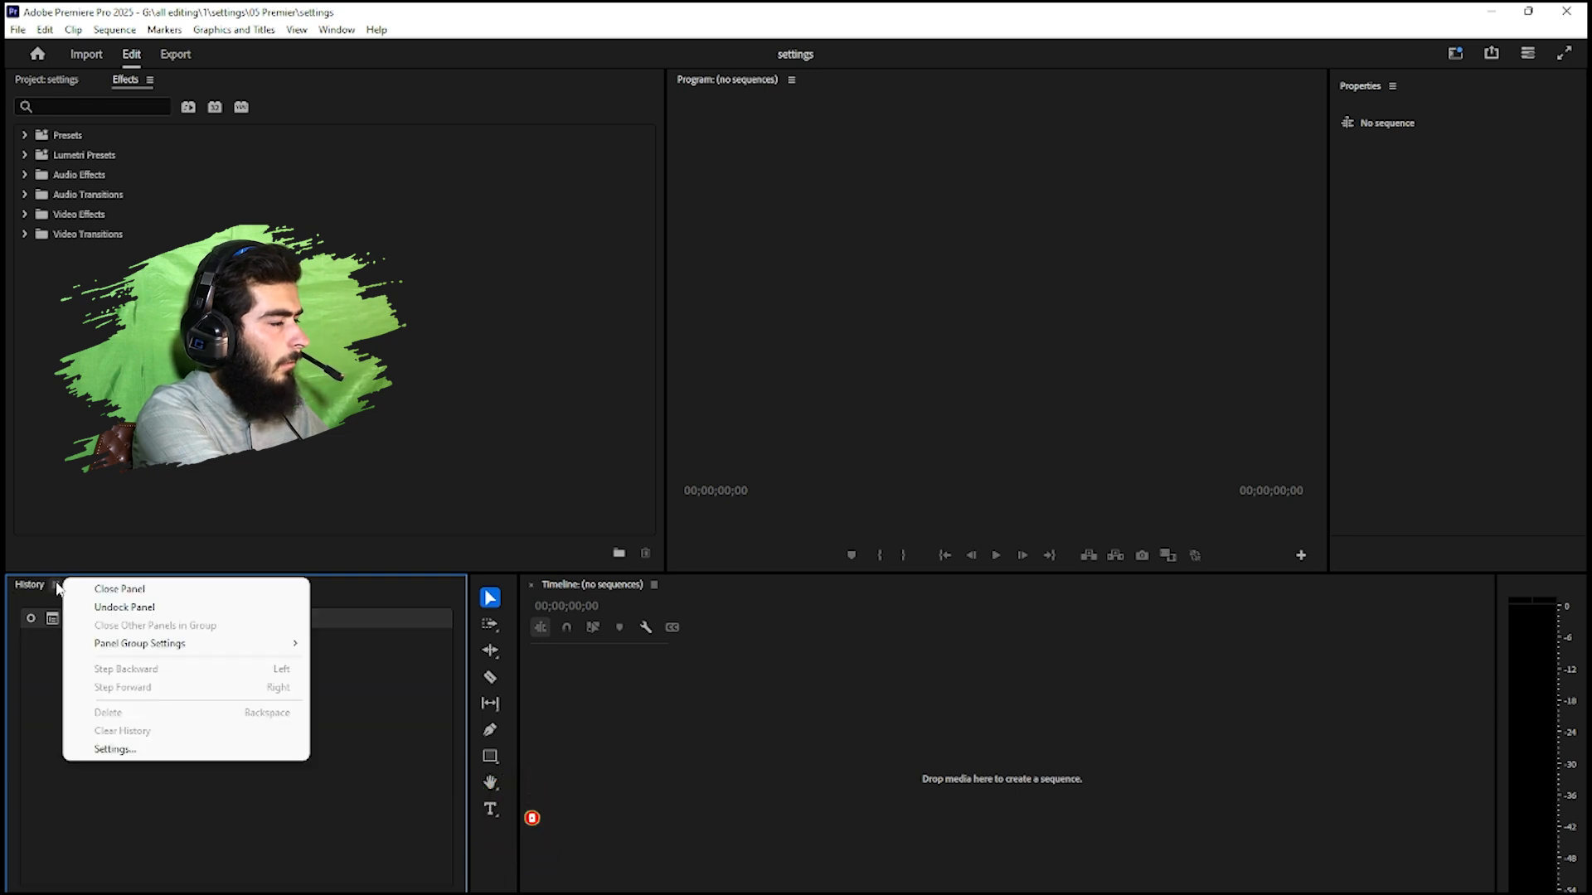
click(119, 589)
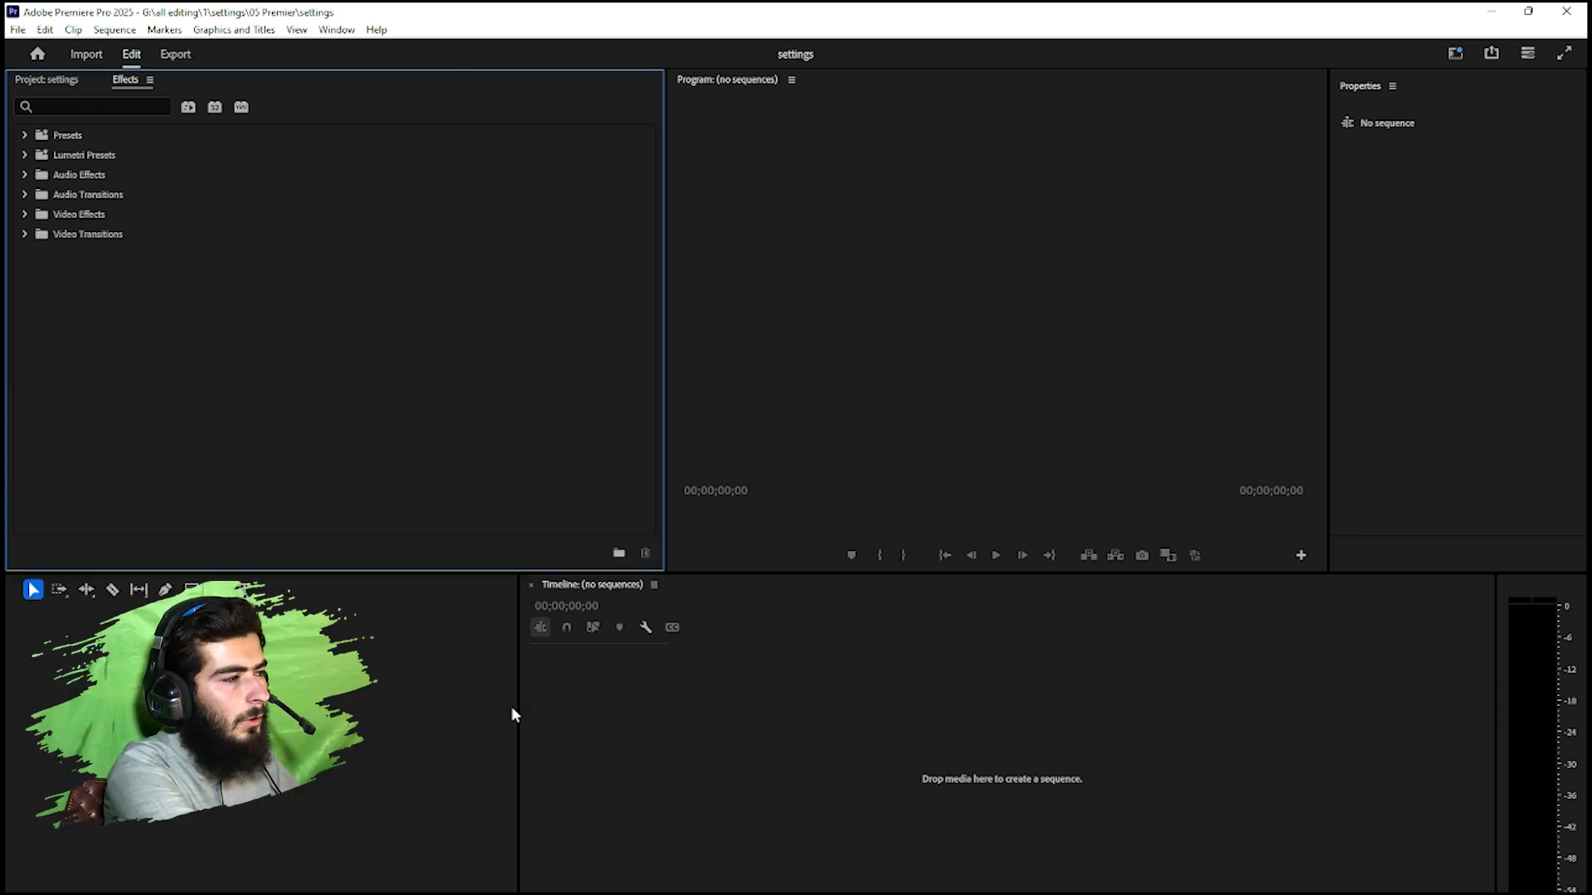
- Shrink the Tools panel to a single narrow column so the Timeline takes up the freed width
drag(517, 710, 41, 667)
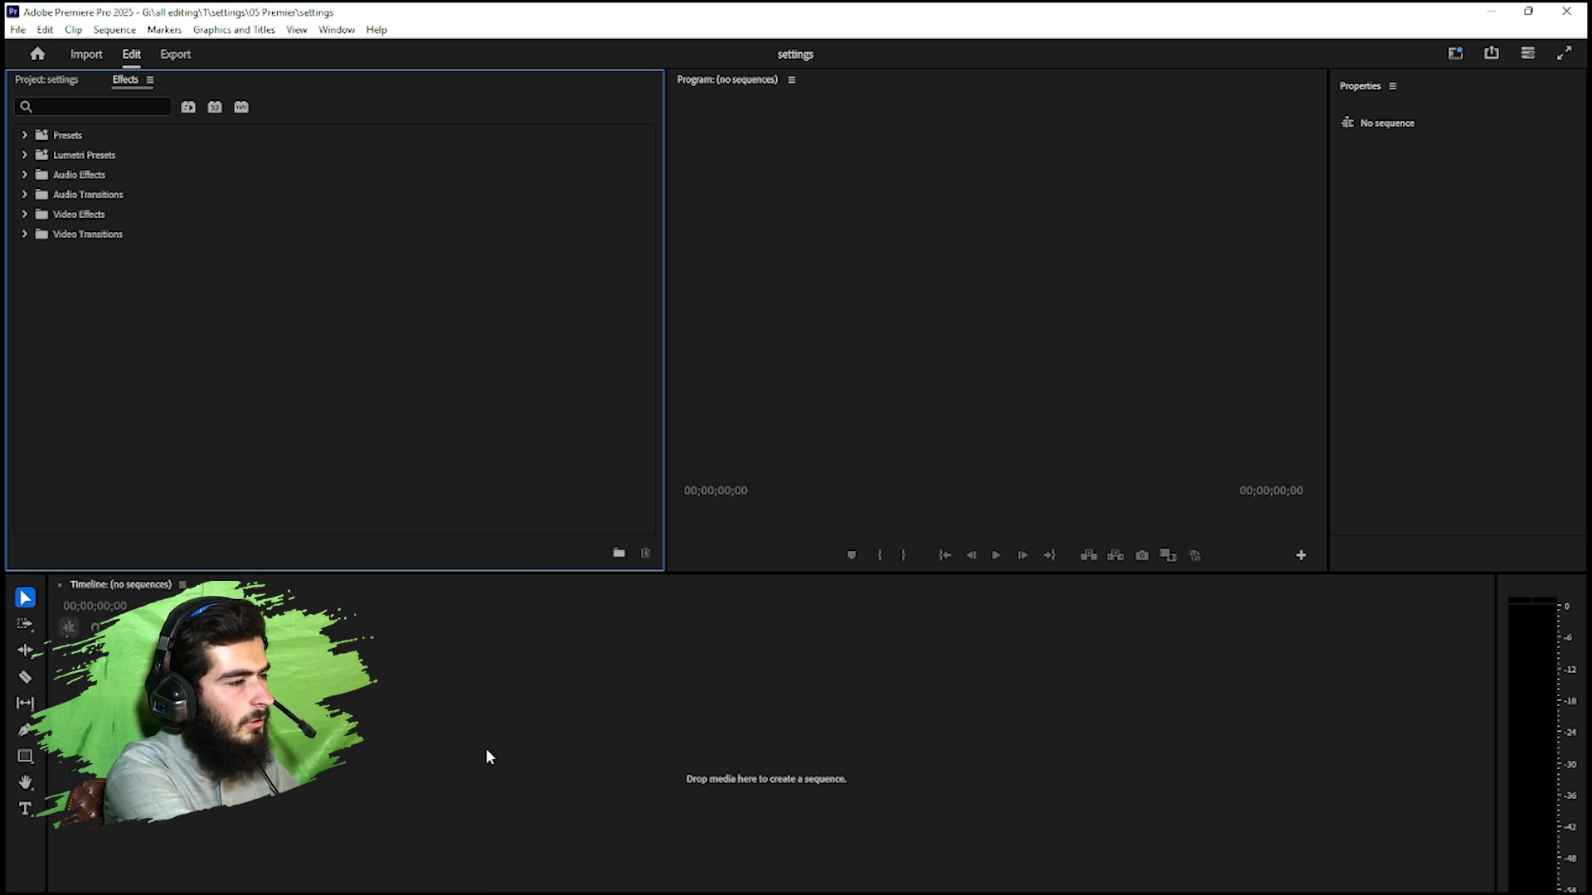
click(535, 751)
click(913, 382)
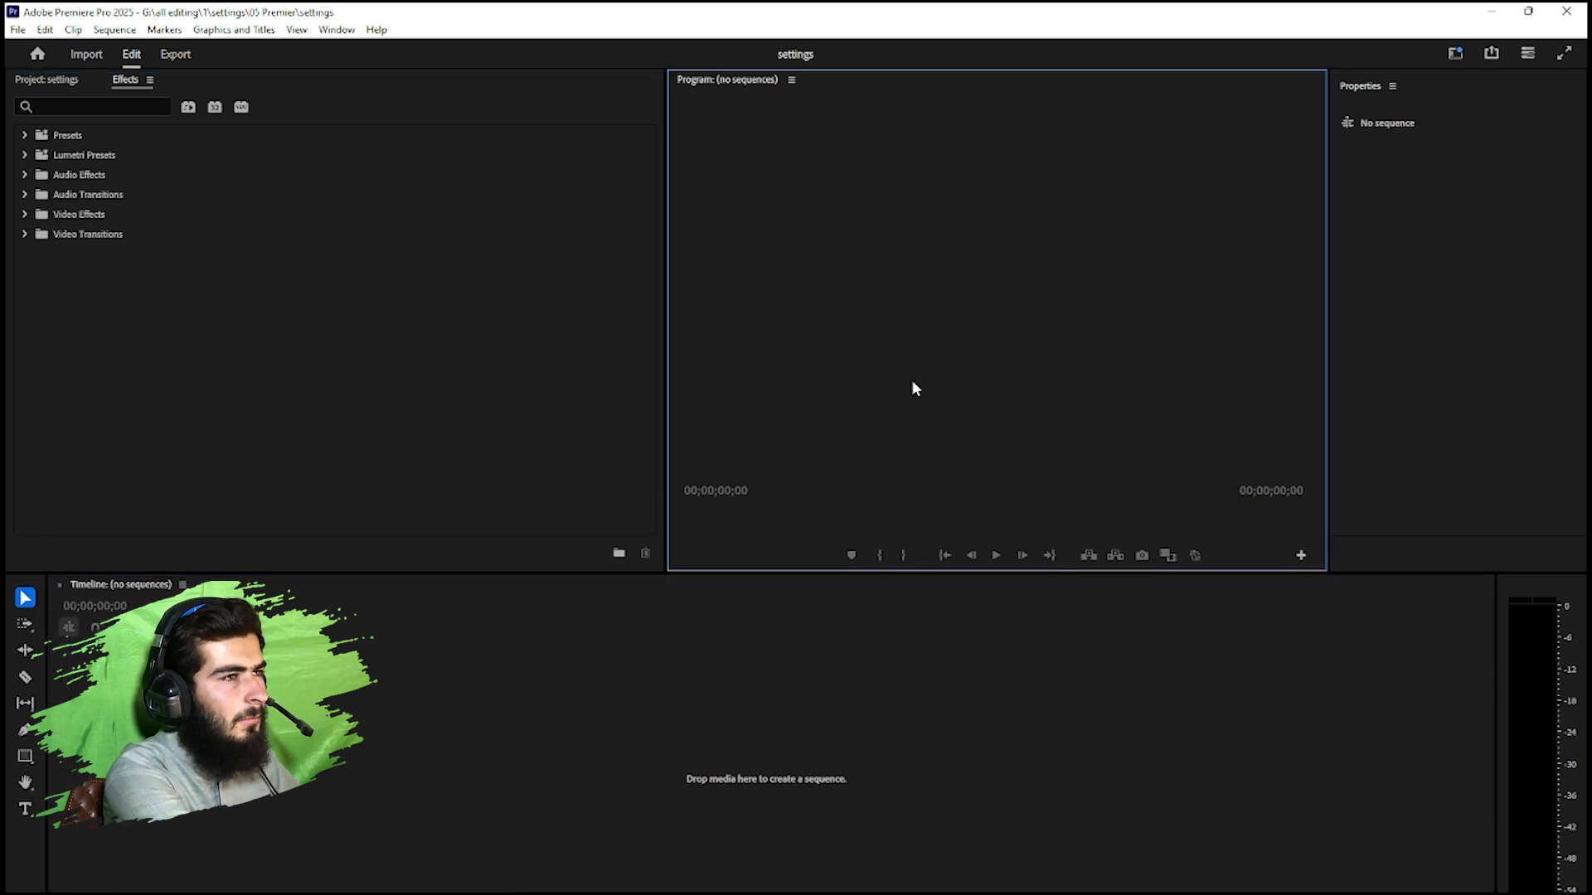
click(1361, 91)
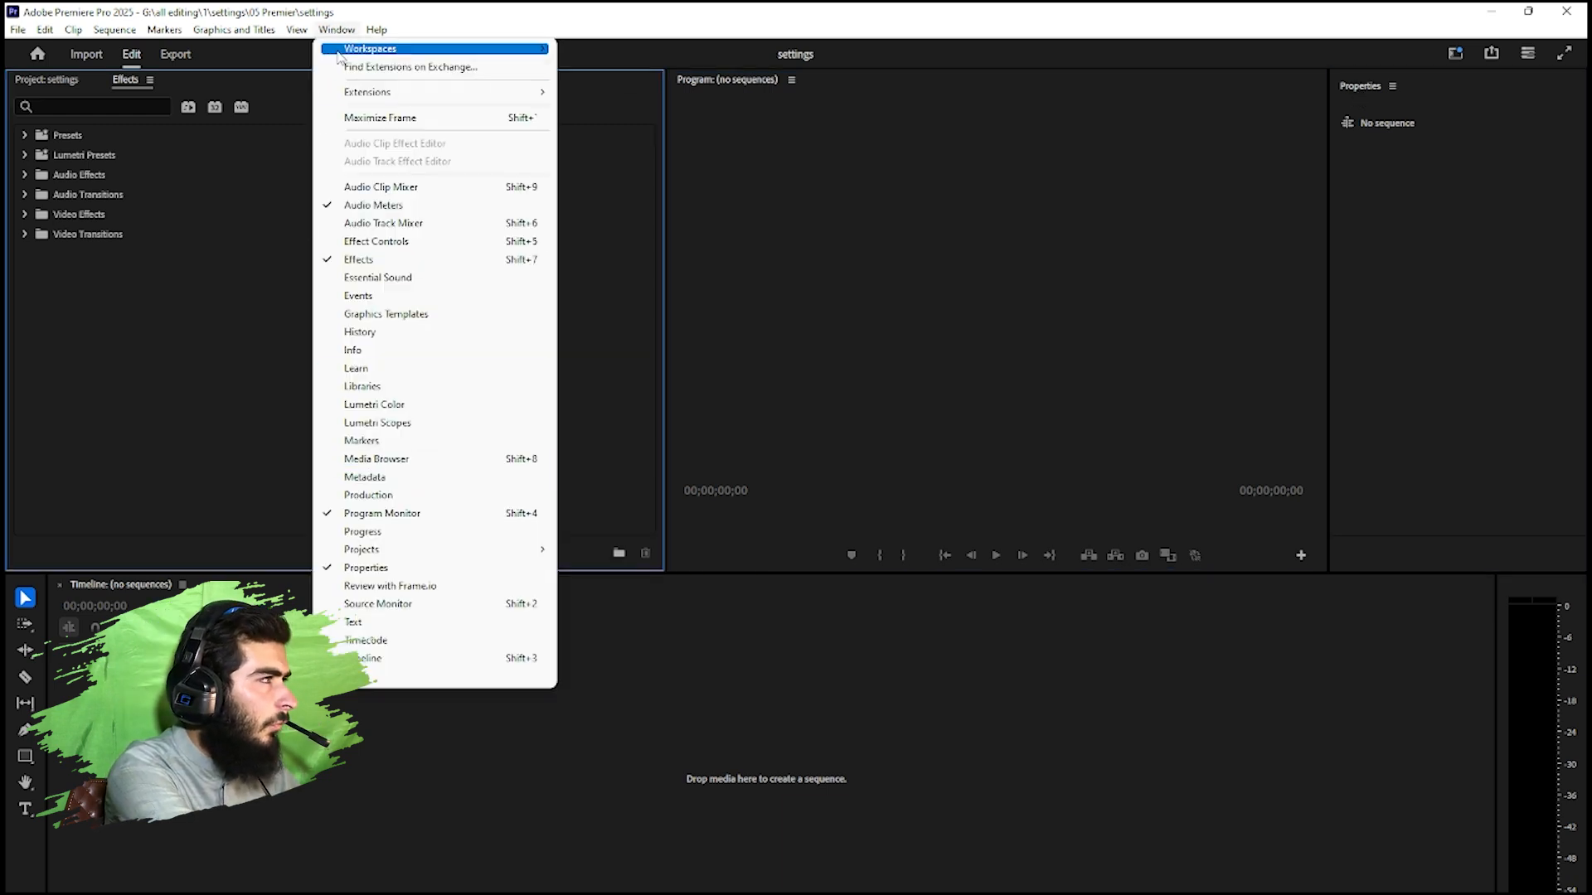
- Reopen the Effect Controls panel and dock it in the Properties group, ahead of the Properties tab
click(342, 30)
click(342, 31)
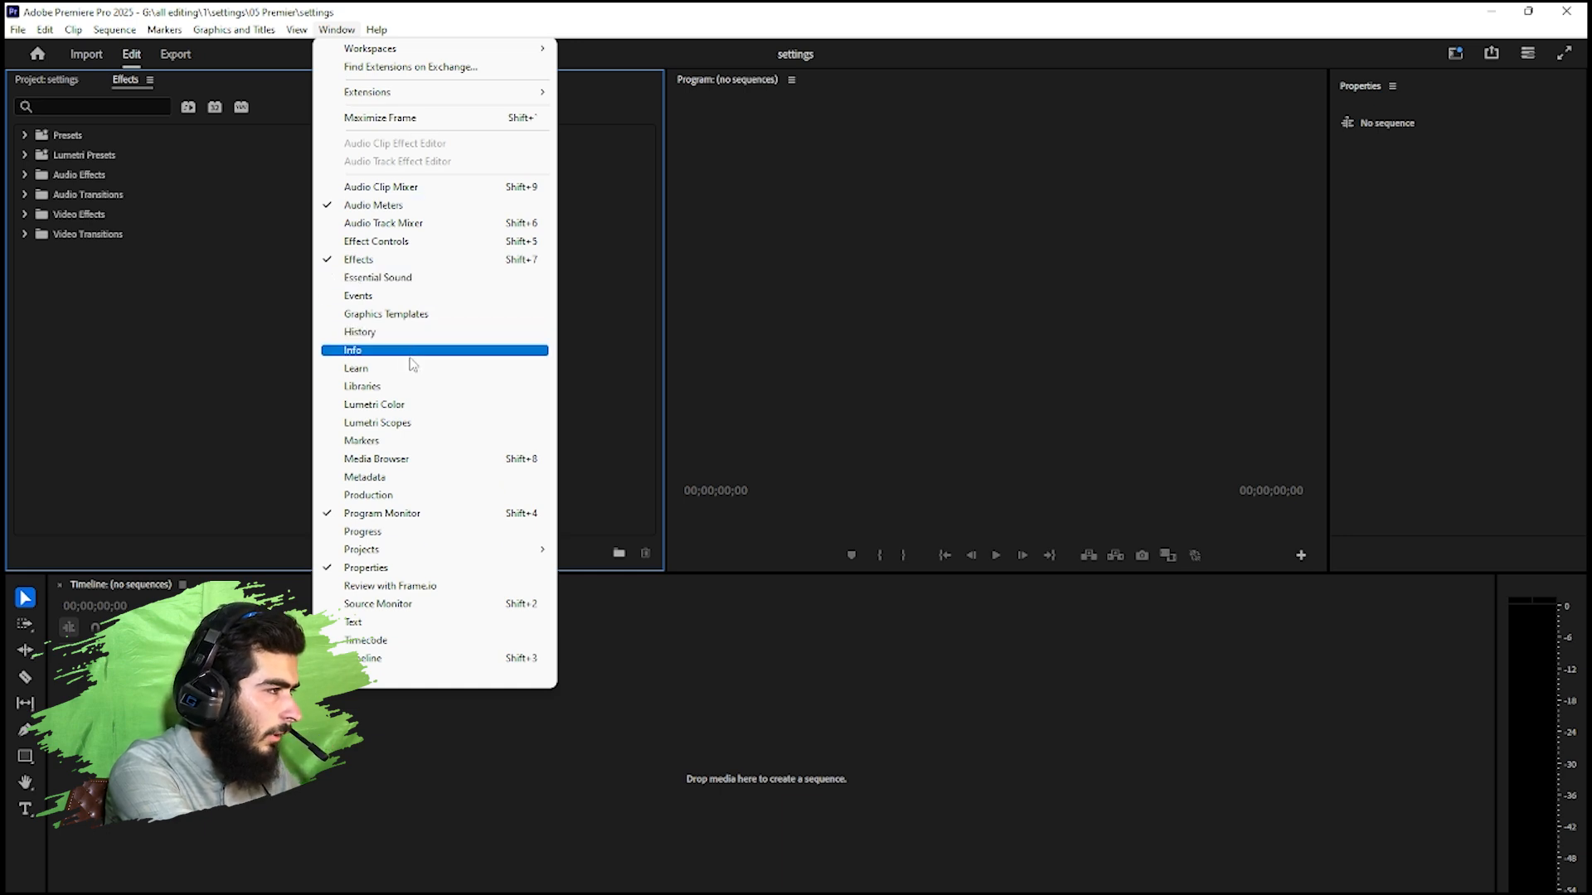
click(431, 241)
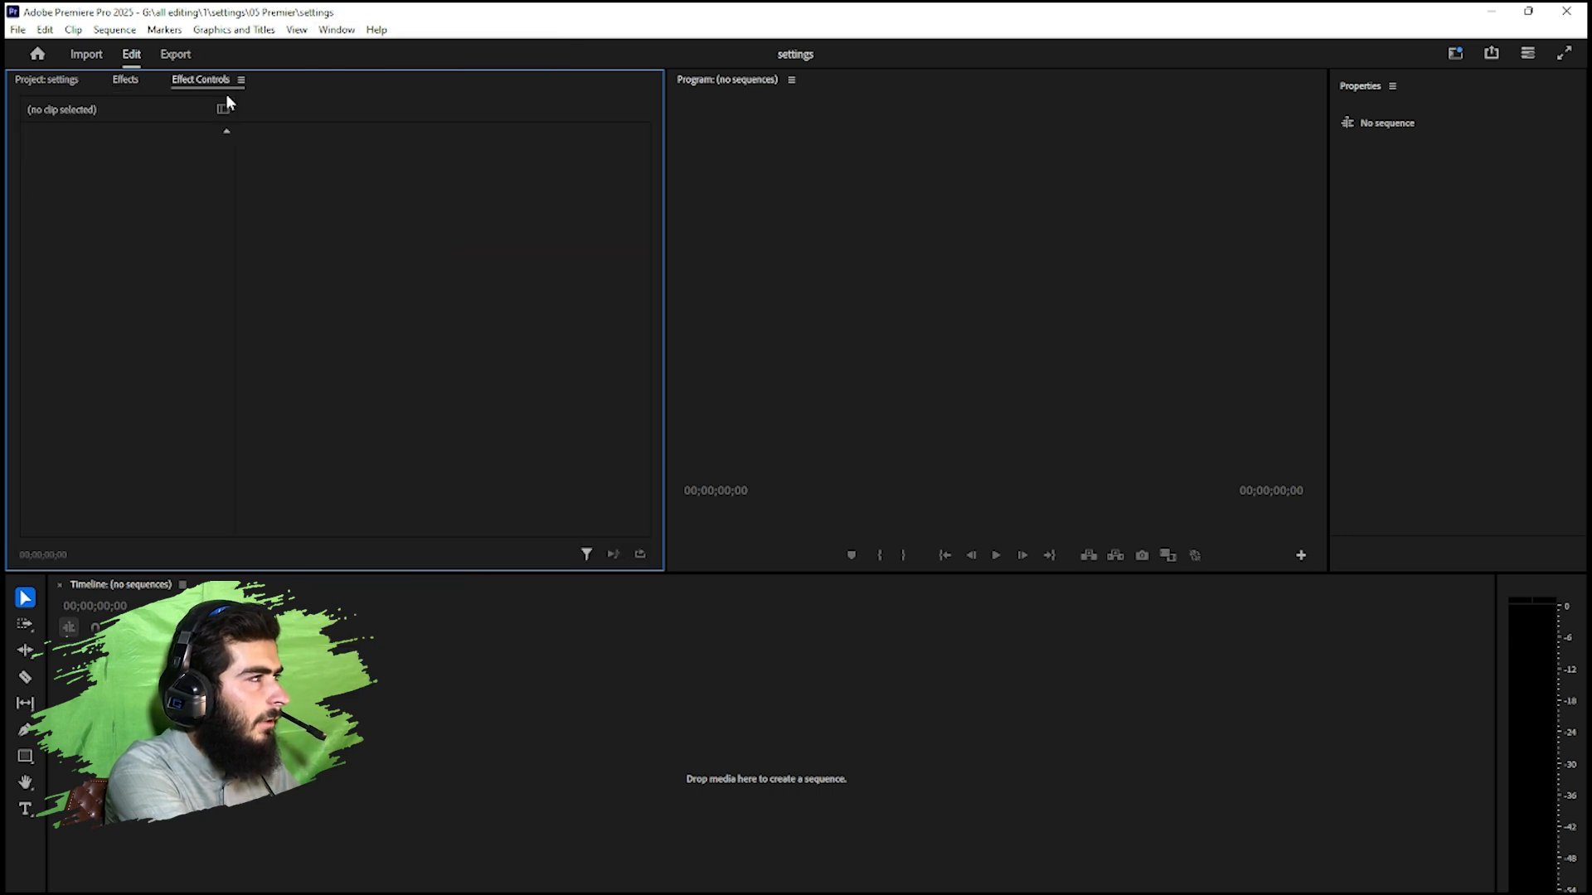
drag(221, 82, 1348, 92)
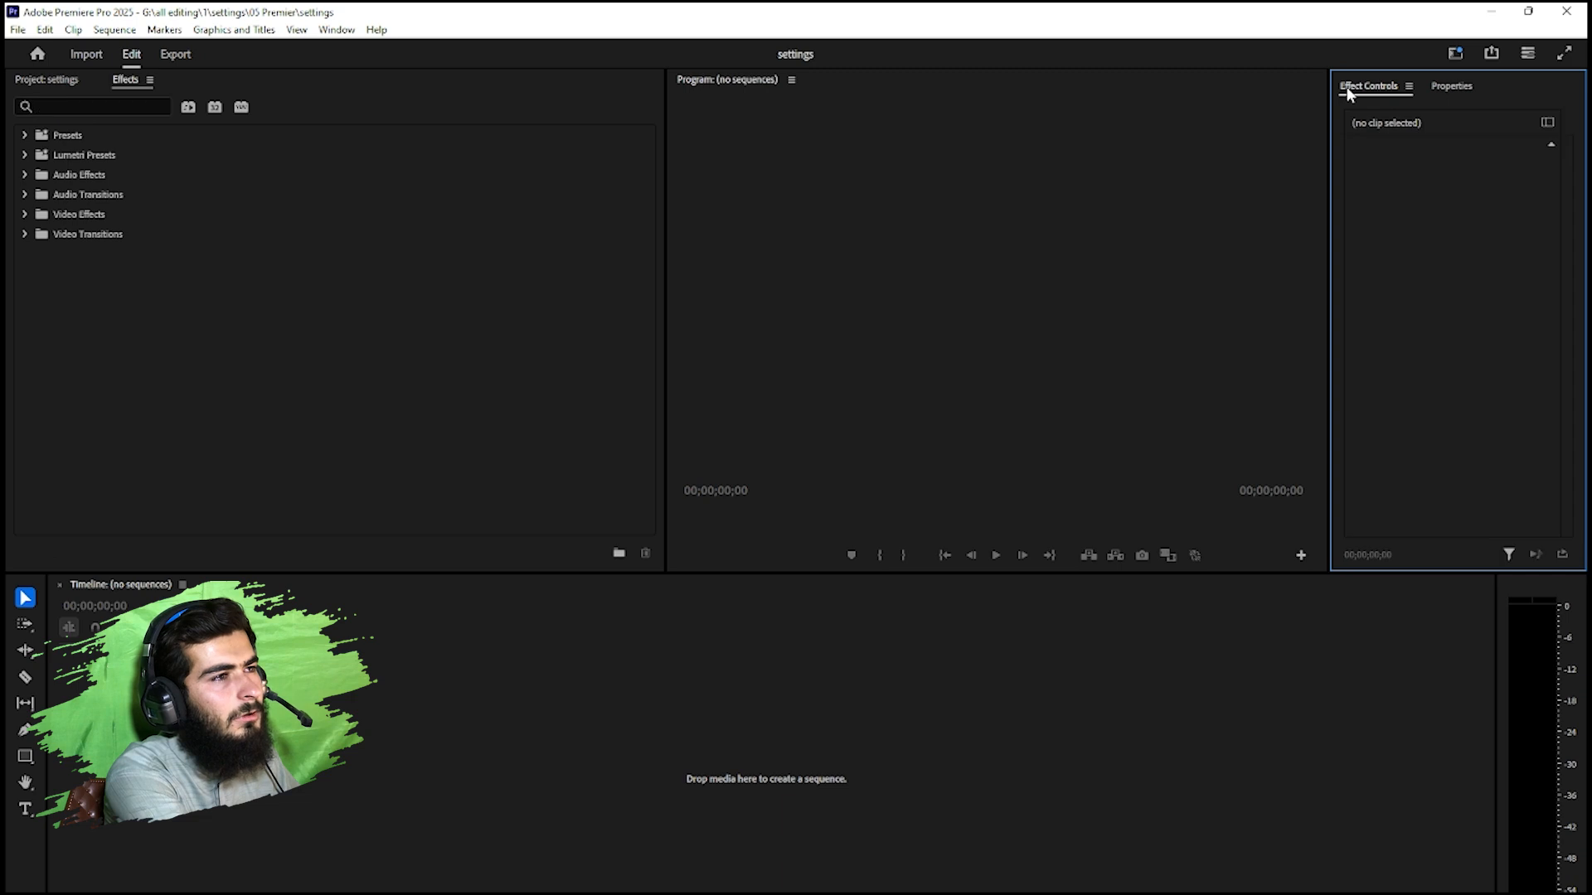
click(1443, 86)
click(1366, 85)
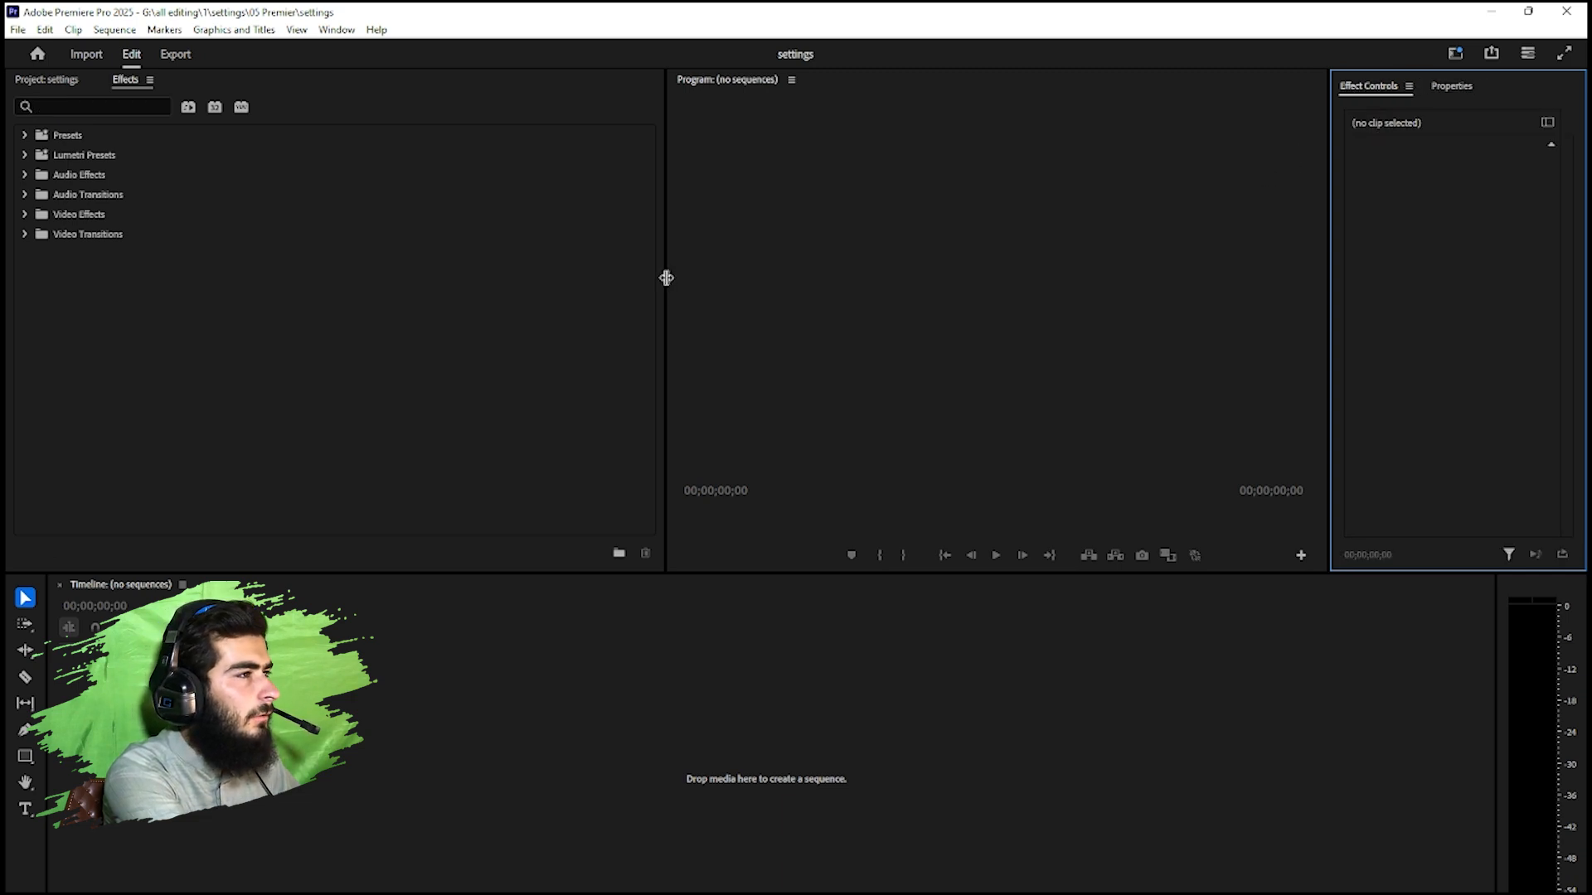
- Narrow the Project and Effects group and widen the Effect Controls group, with the Program monitor between them
drag(664, 277, 308, 247)
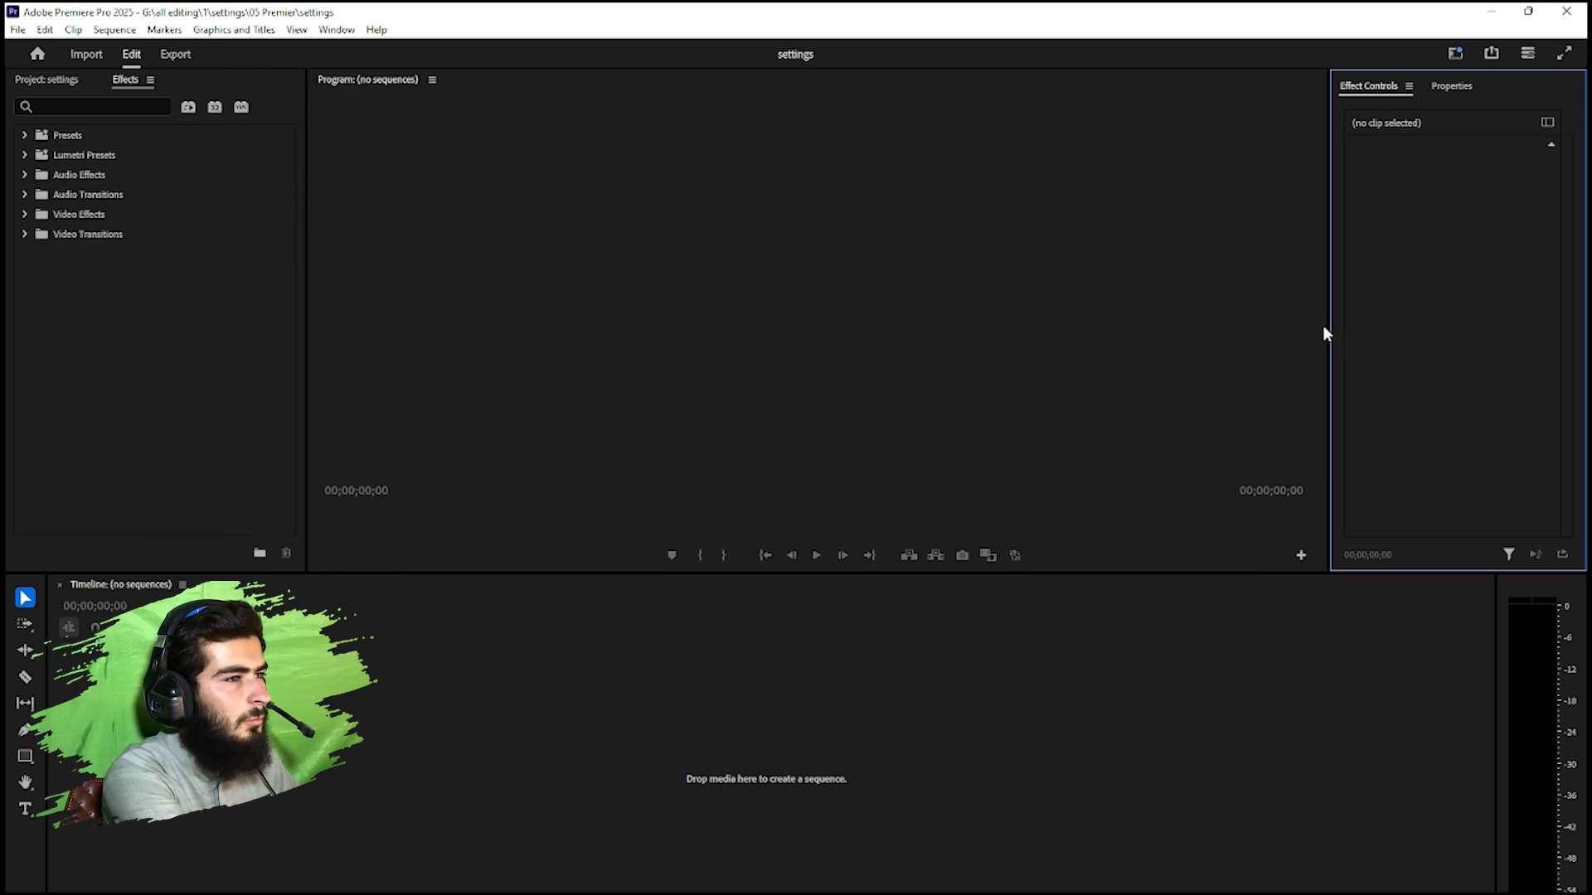
drag(1327, 325, 922, 338)
click(862, 464)
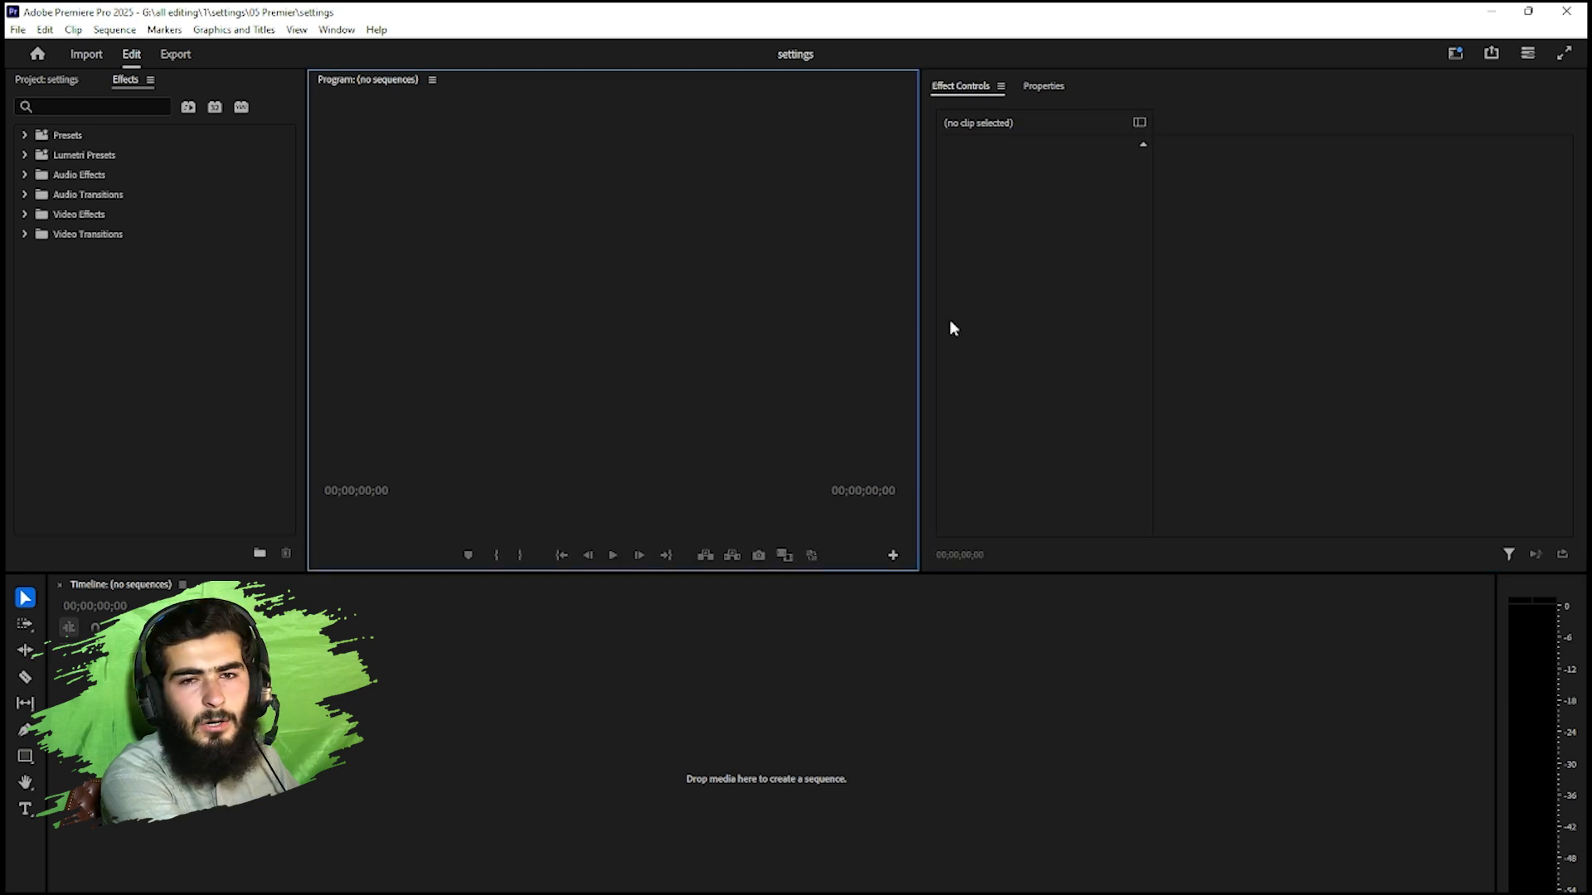
click(208, 332)
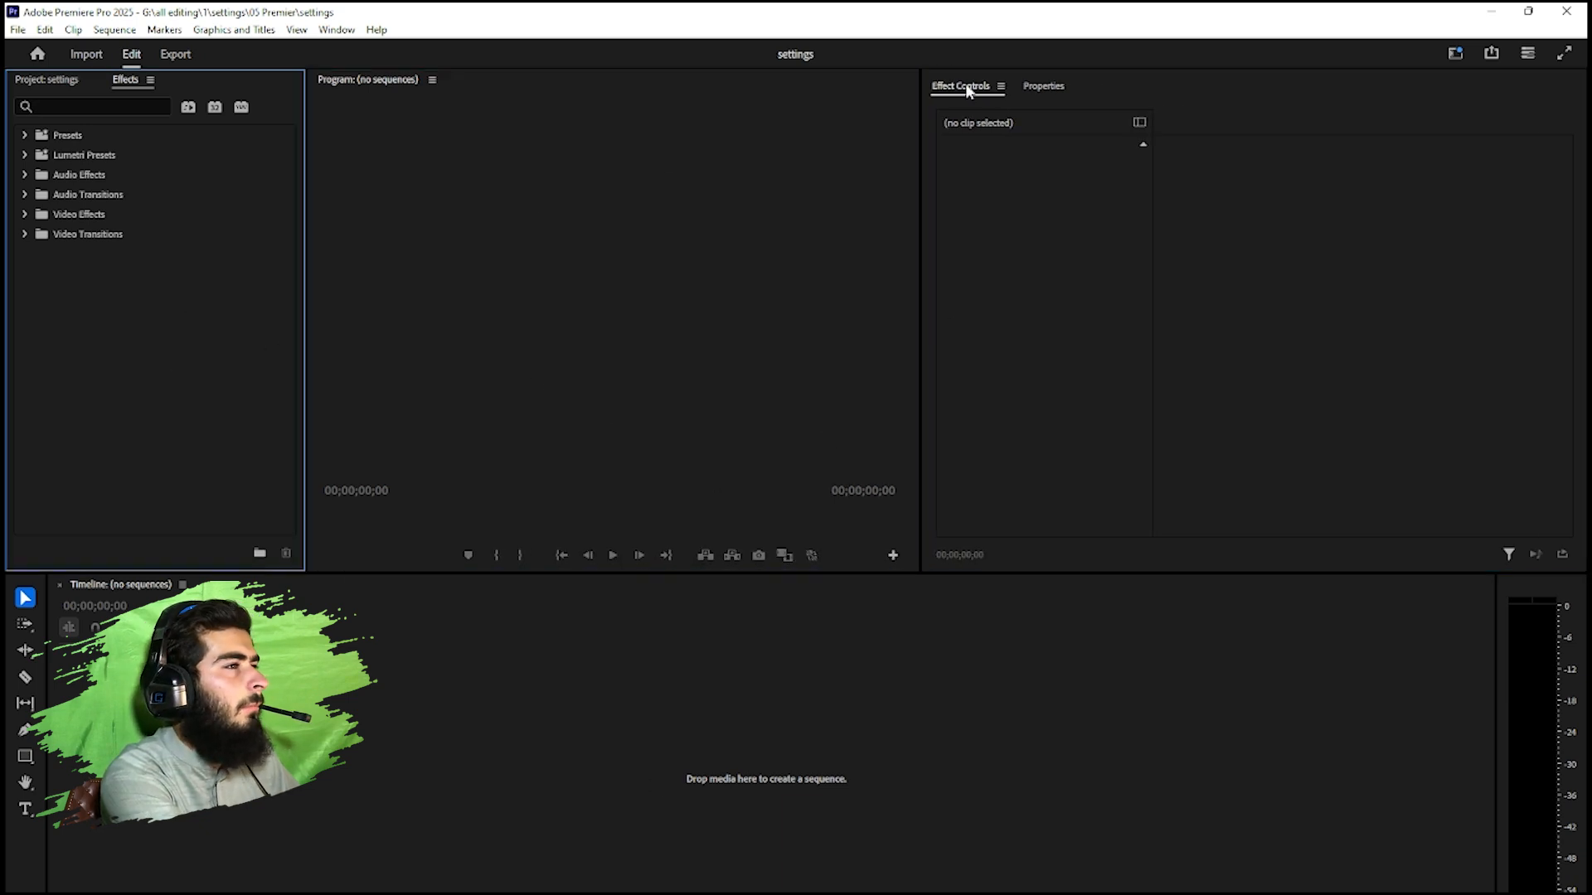
- Open the General preferences and allow Premiere Pro access to public networks in the firewall alert
click(45, 30)
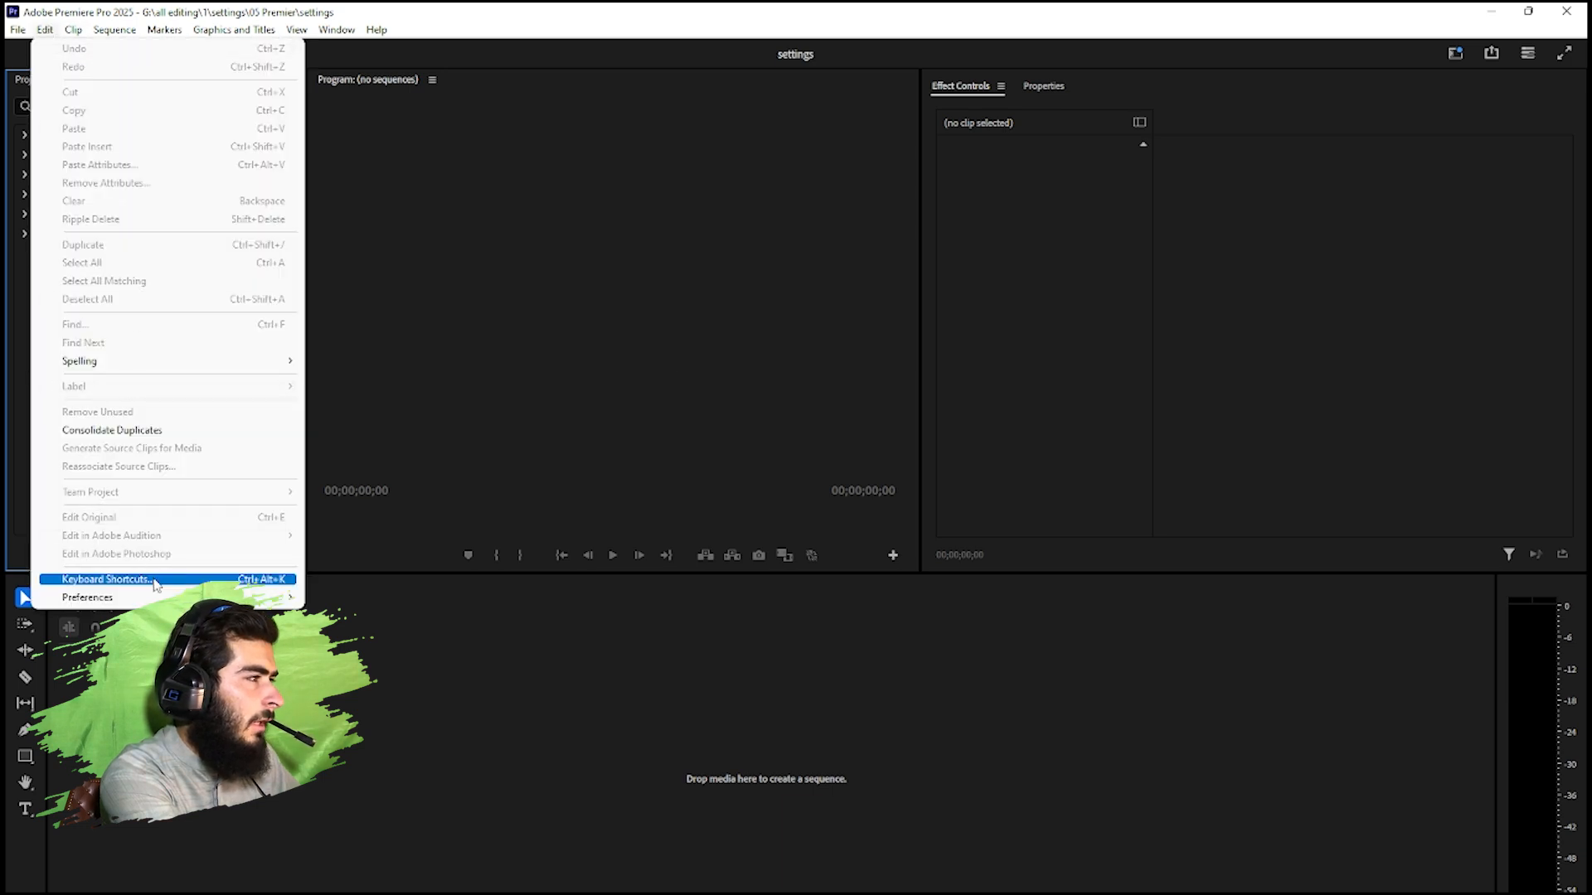
mouse_move(249, 597)
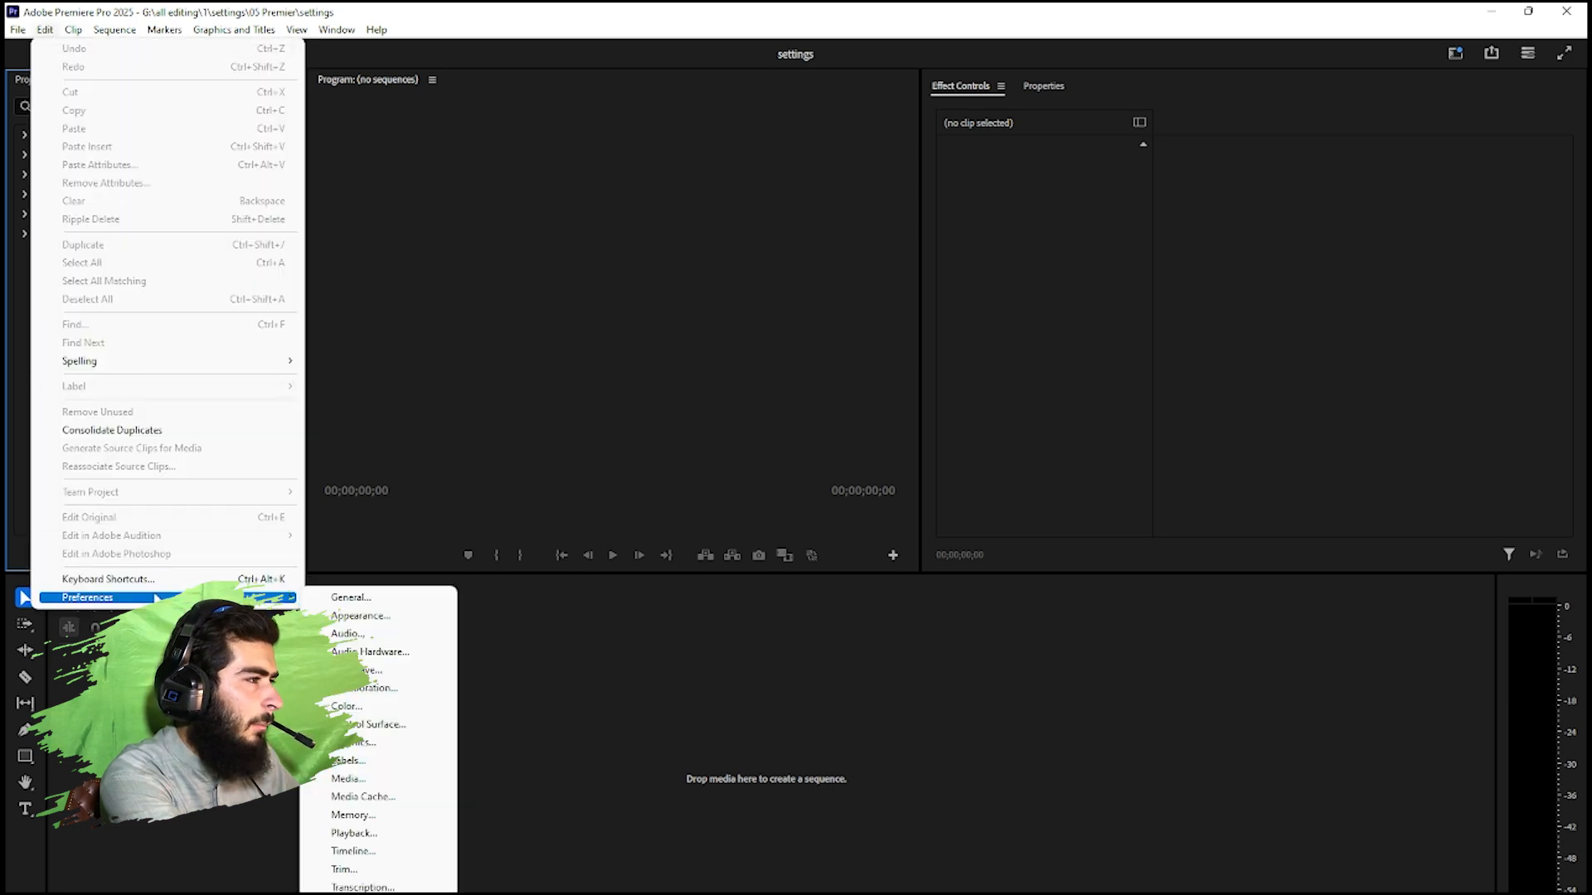
click(371, 598)
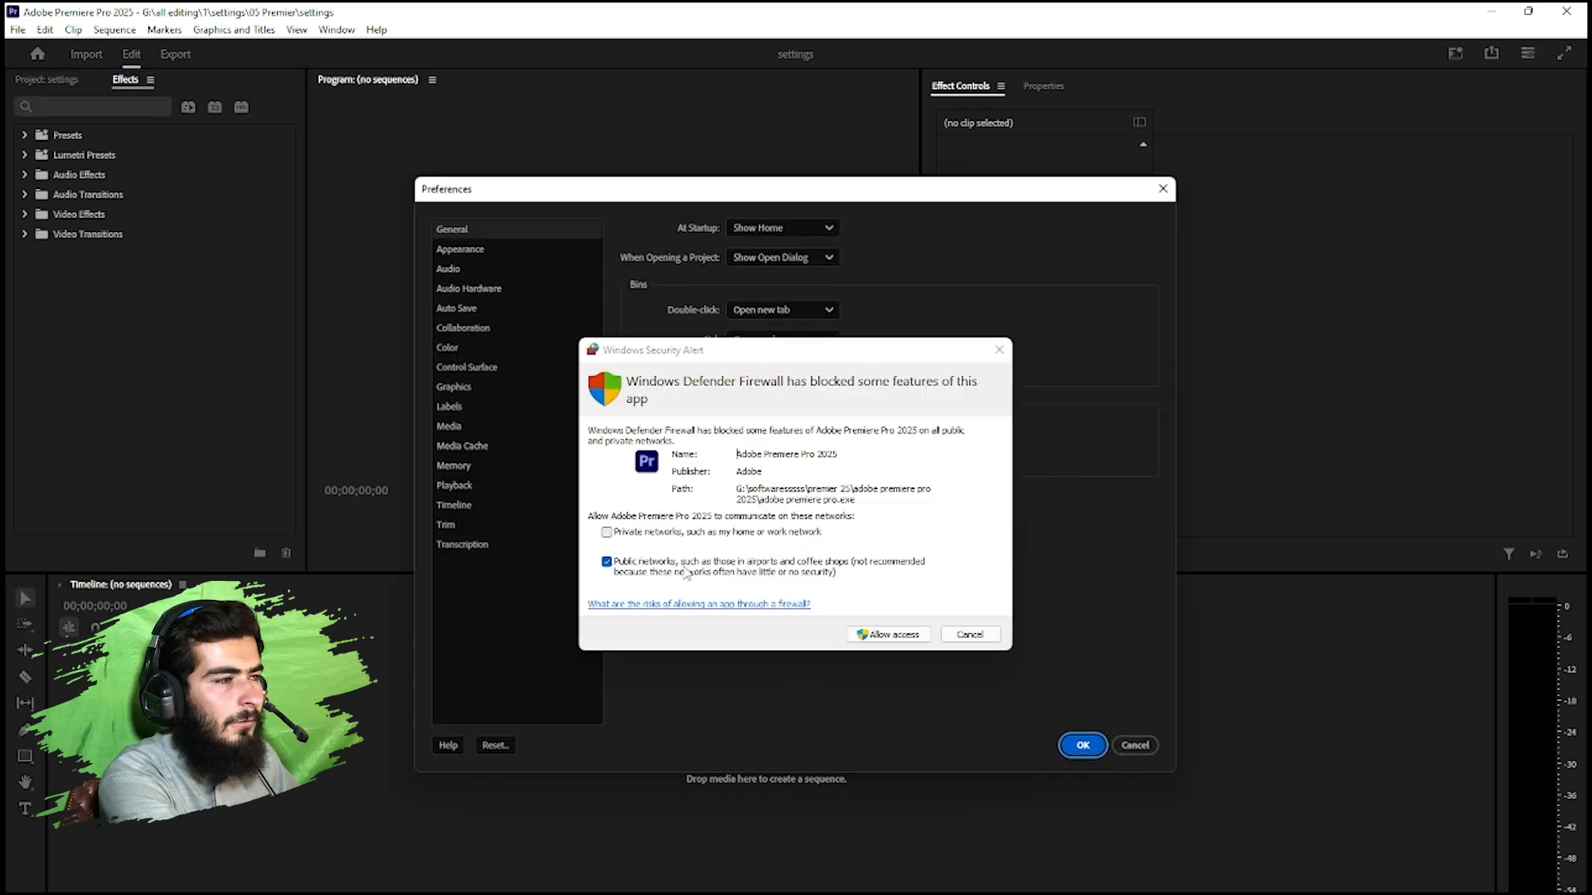
click(873, 632)
click(879, 634)
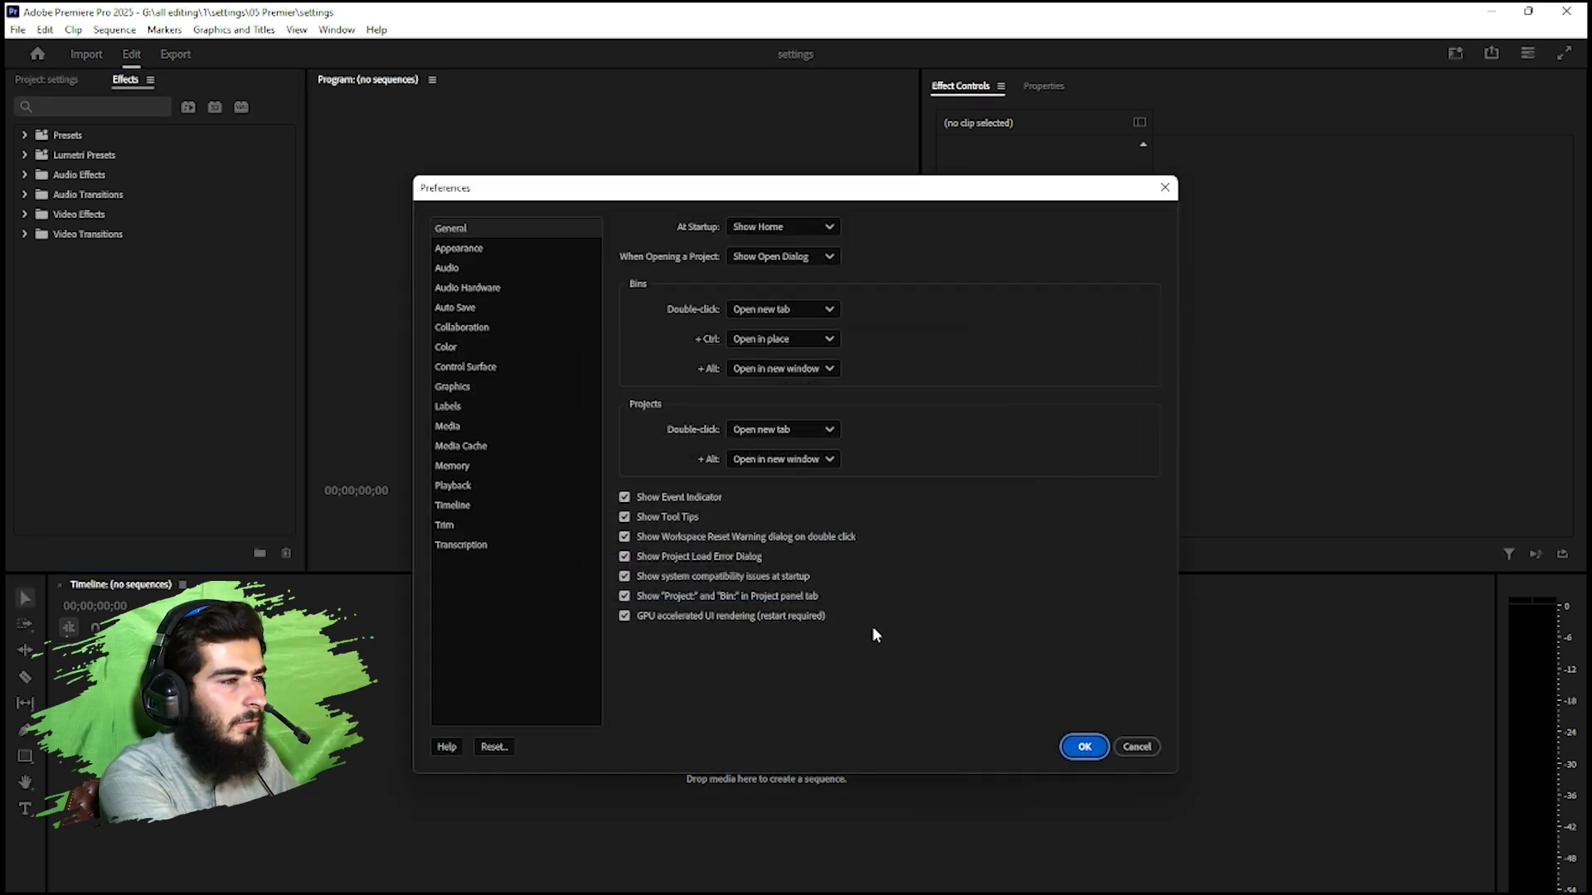
- Try the Light and Dark color themes in the Appearance preferences and switch back to Darkest
click(464, 255)
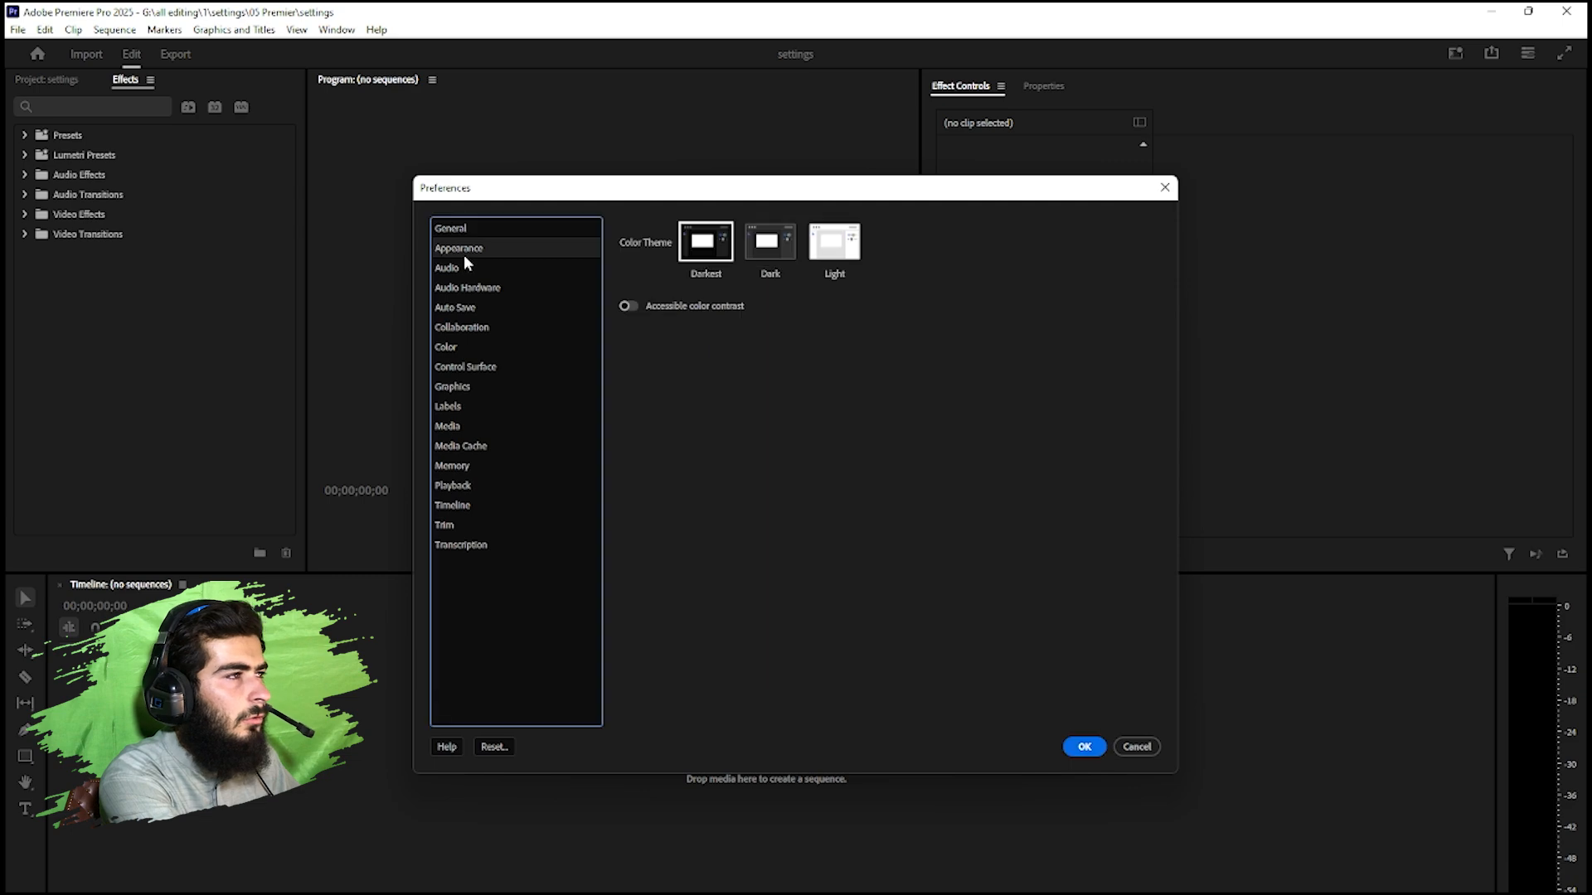
click(834, 247)
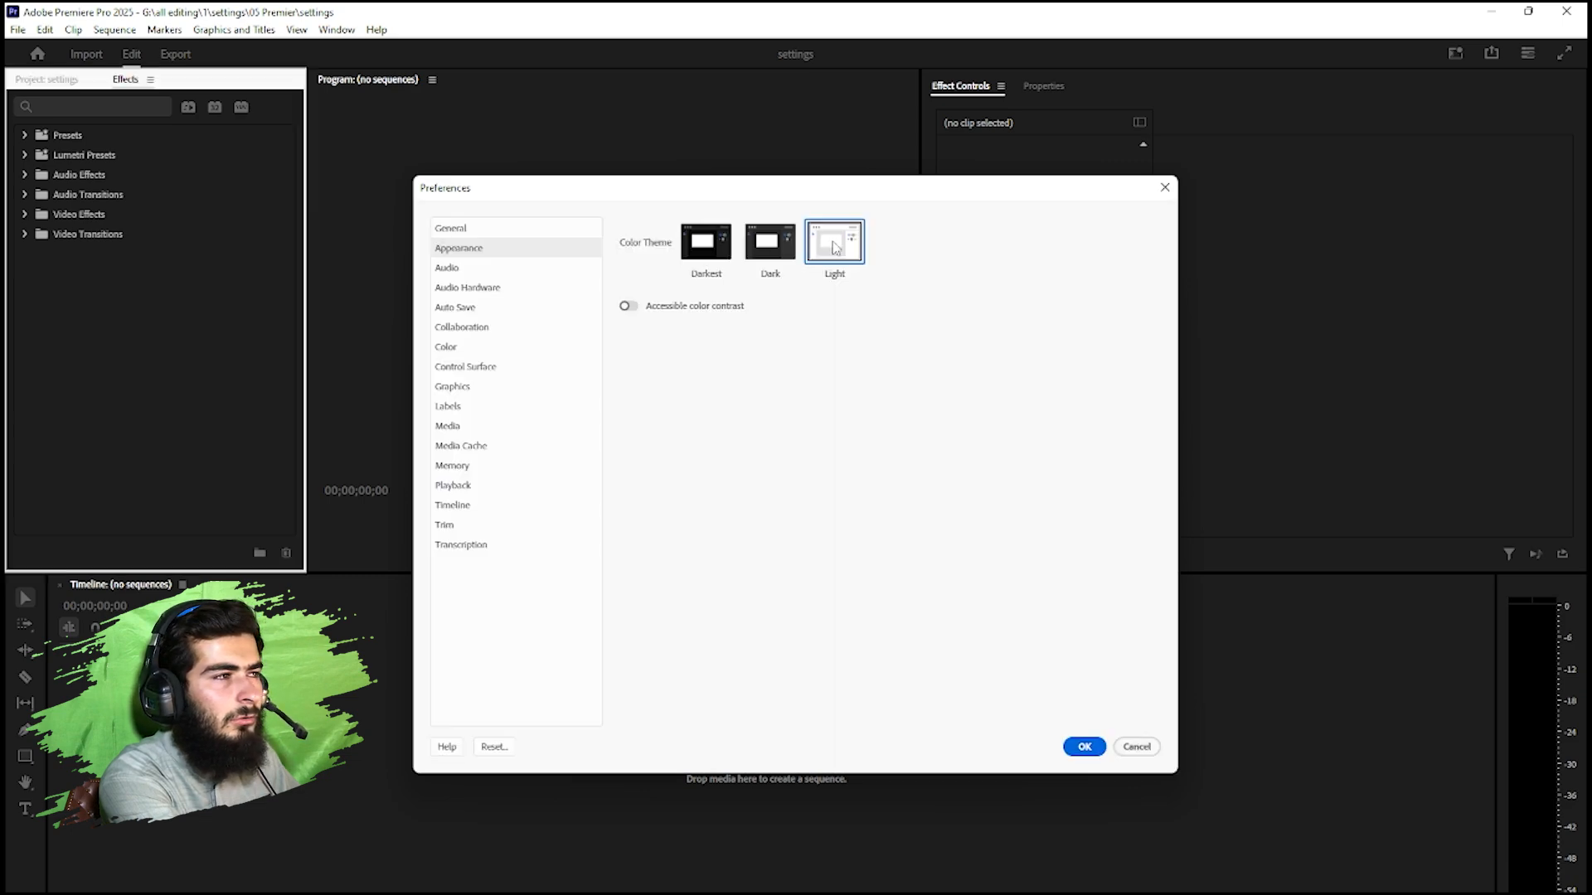
click(761, 245)
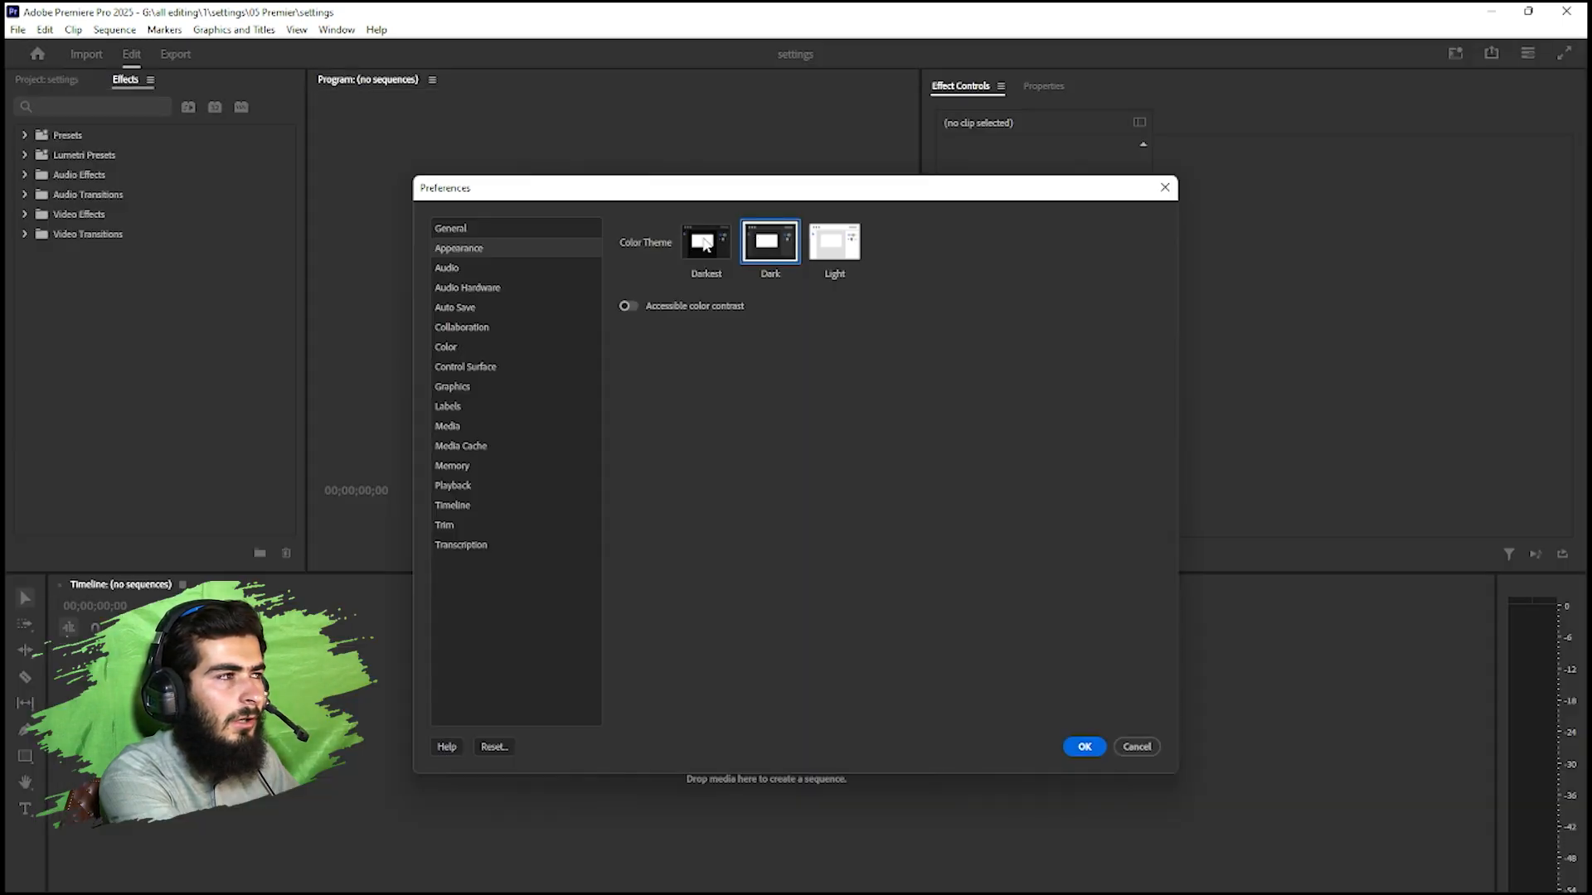
click(703, 243)
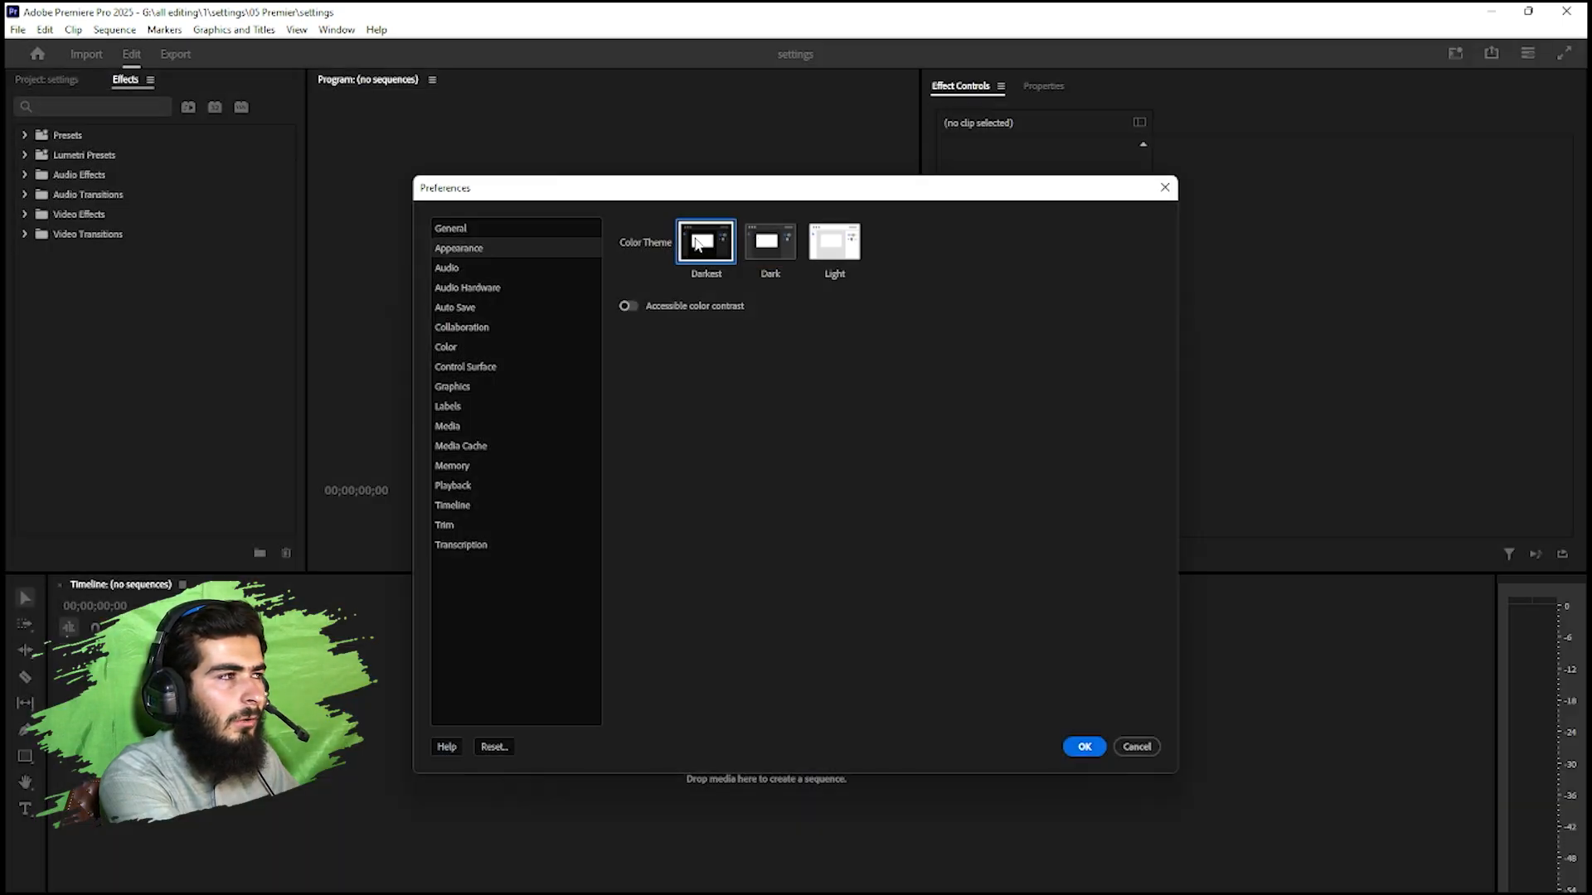
- Turn on accessible color contrast in the Appearance preferences
click(628, 307)
click(628, 307)
click(629, 307)
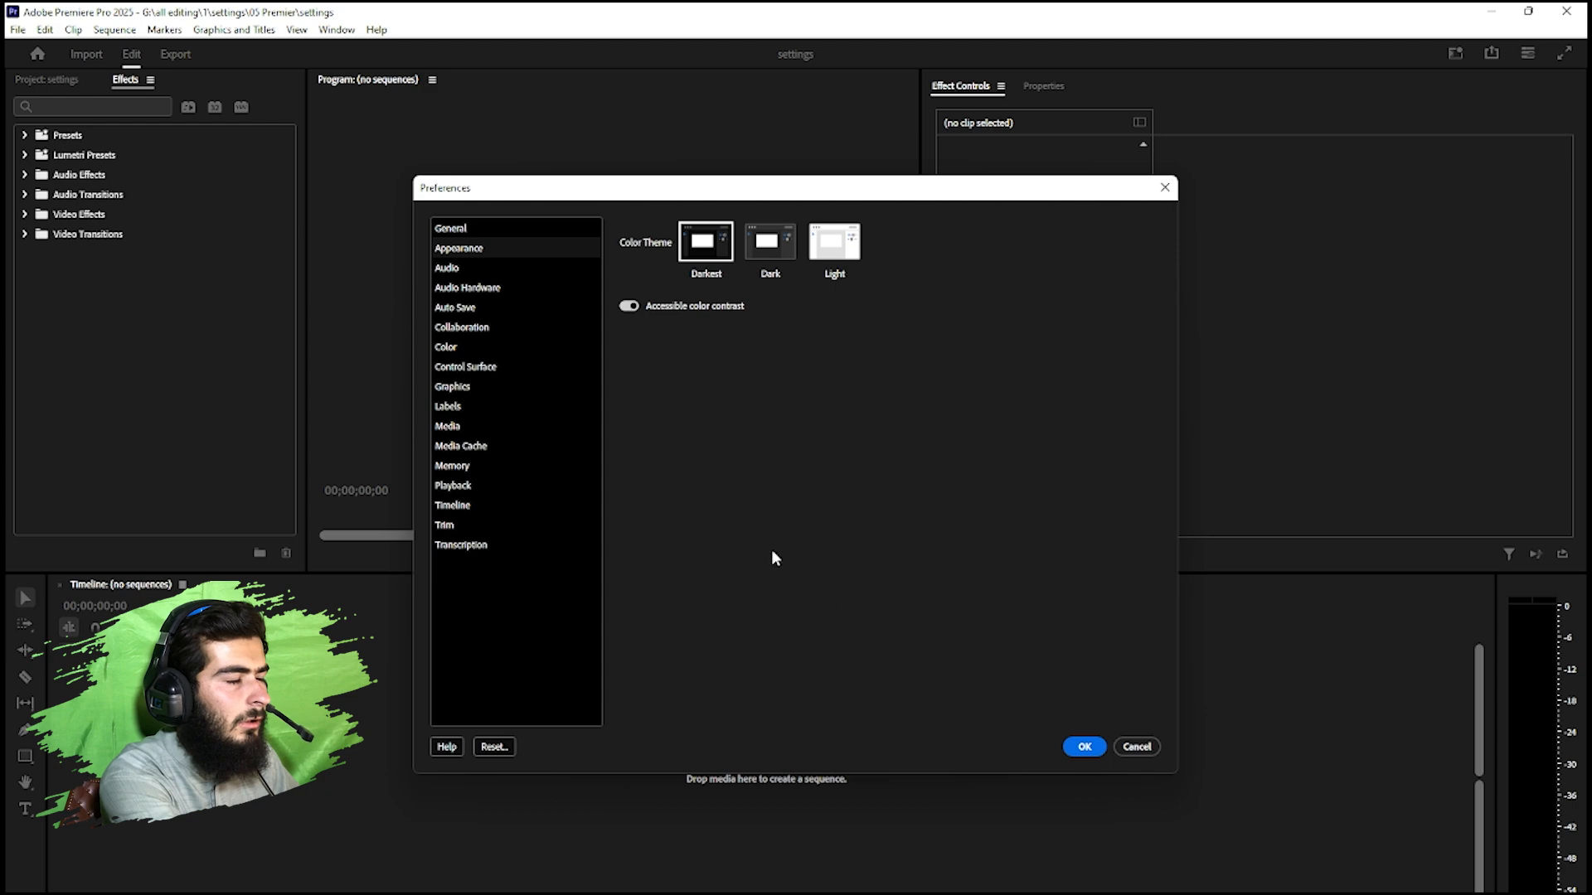
- In the Auto Save preferences, save every 1 minute, keep at most 1 project version, and have Auto Save also save the current project
click(462, 309)
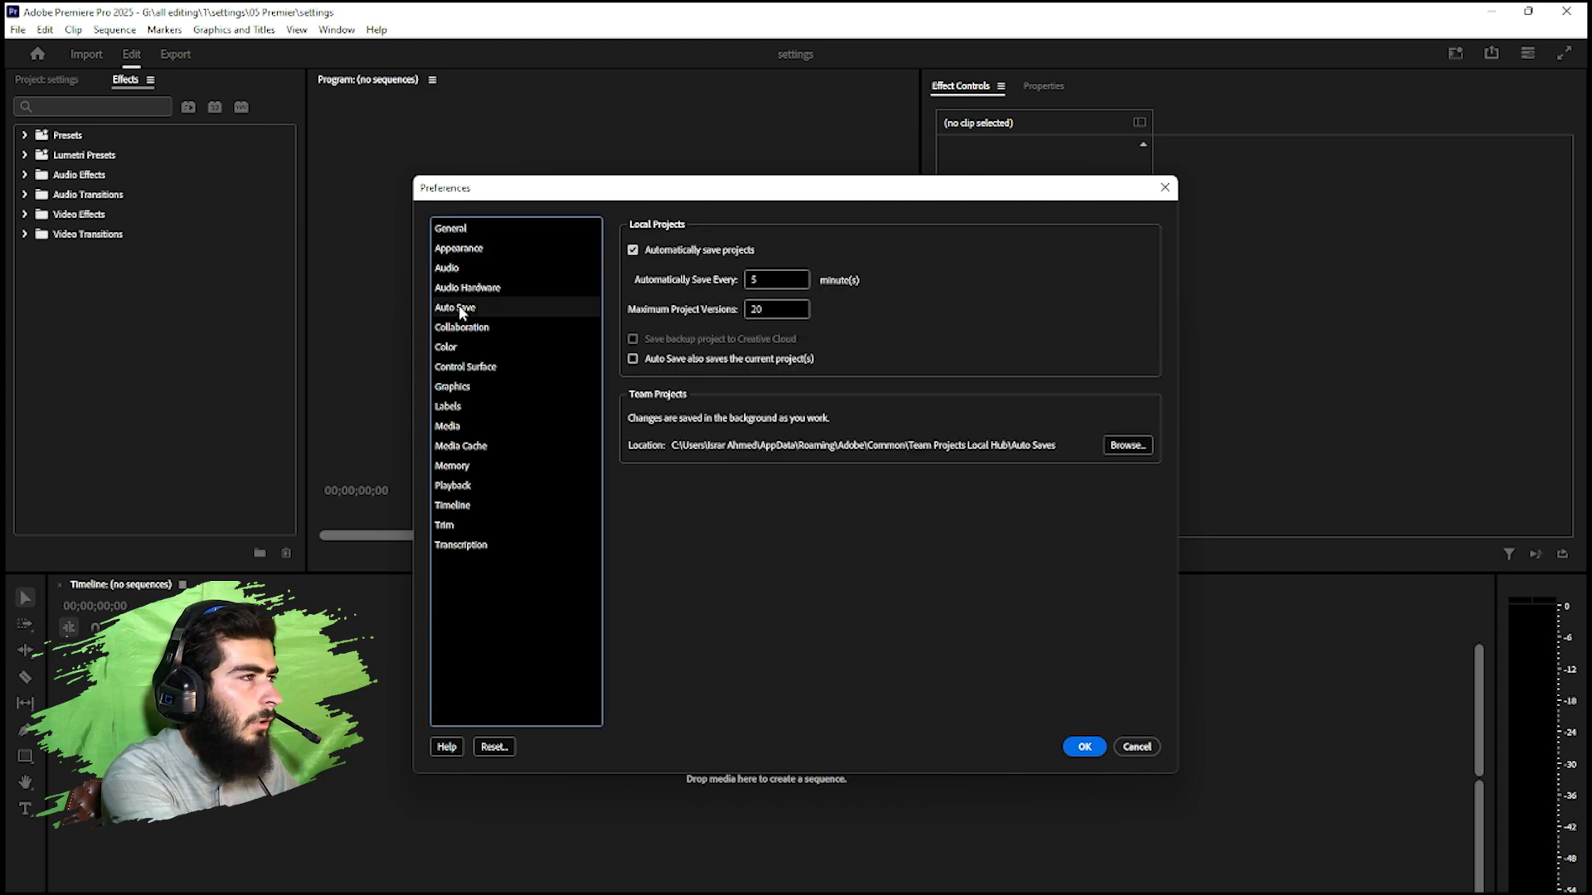
double_click(787, 278)
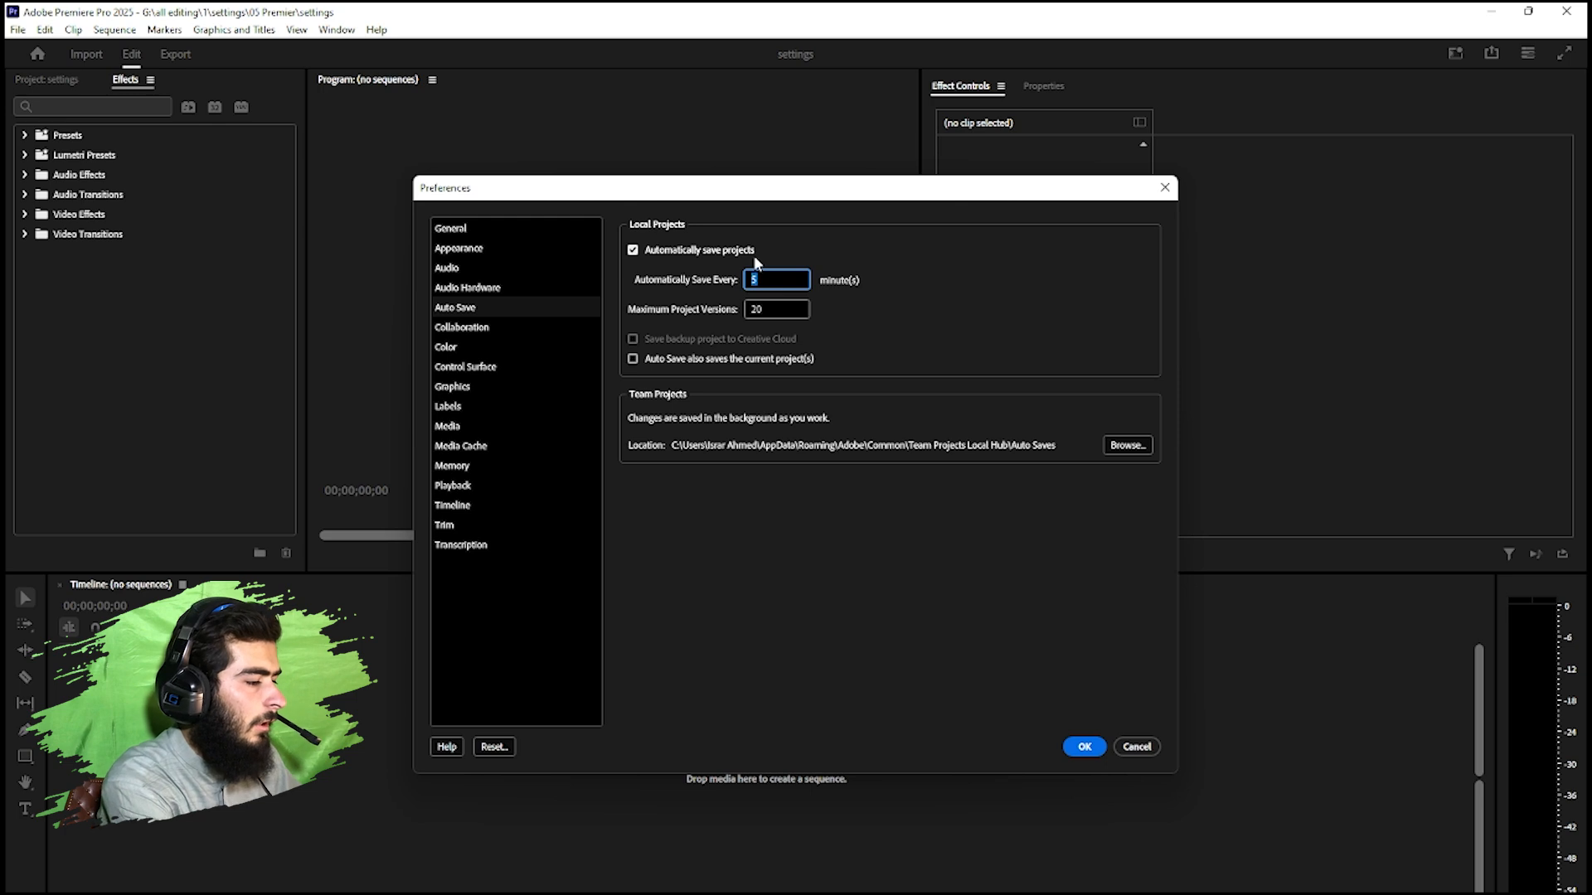
key(BackSpace)
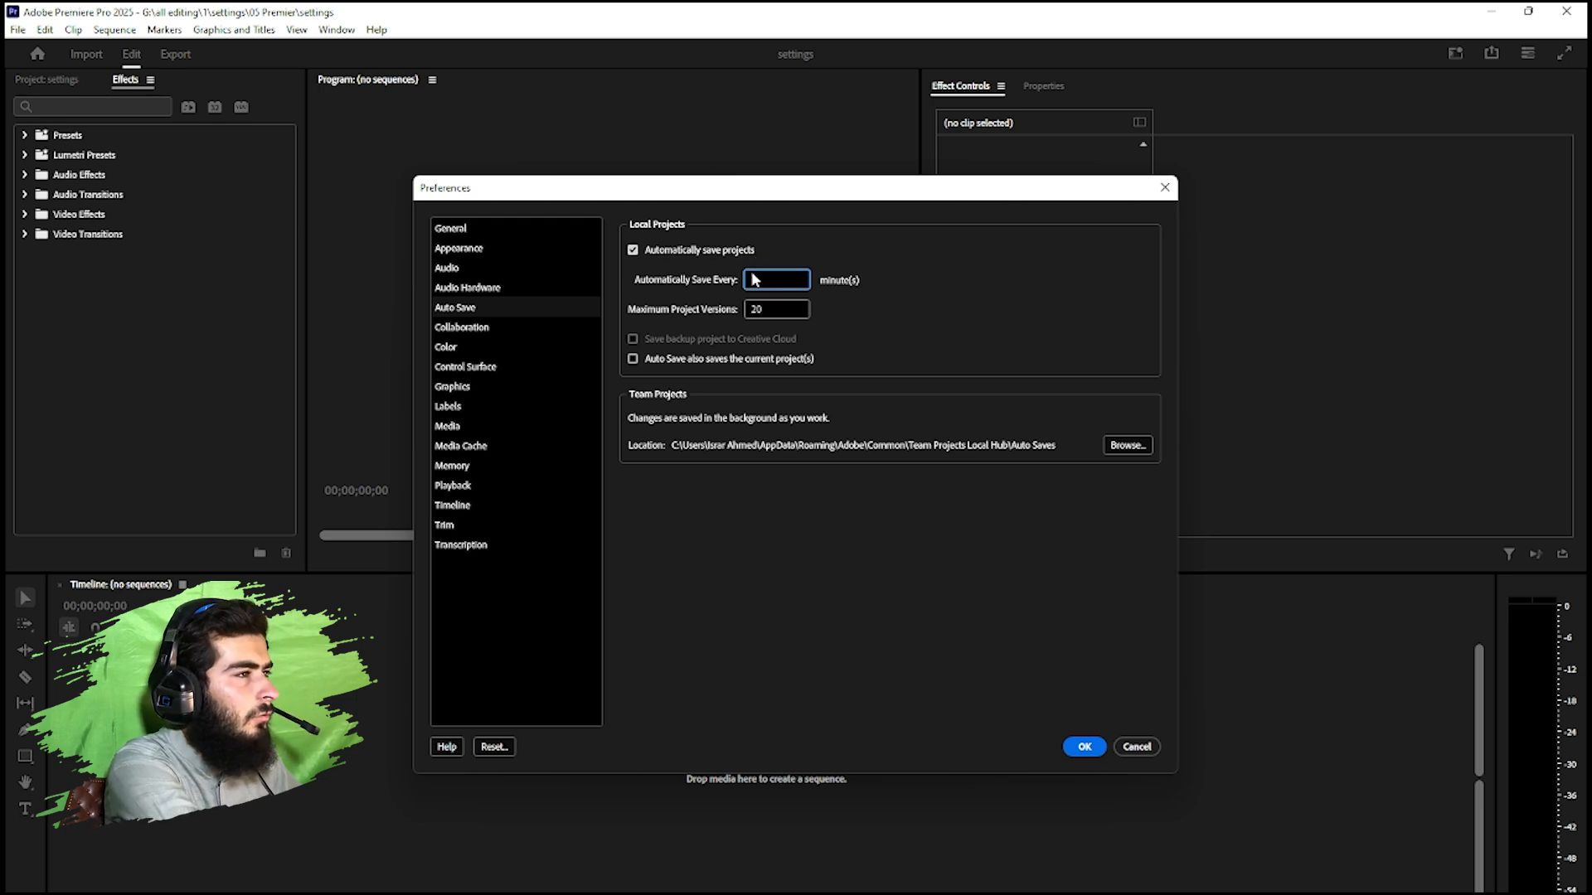
text(1)
key(Tab)
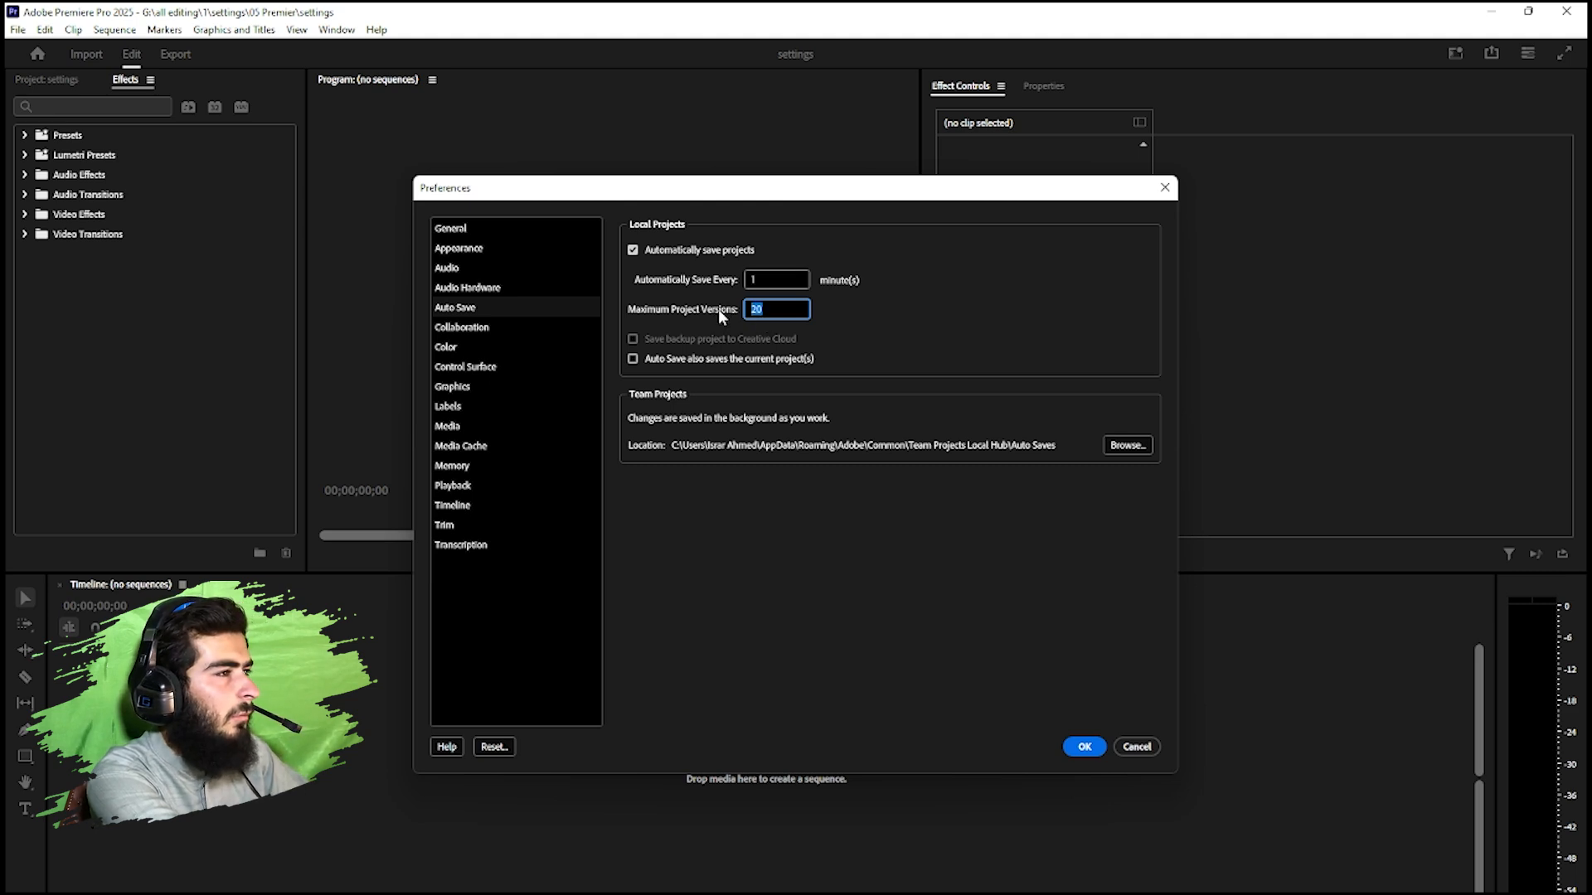
text(1)
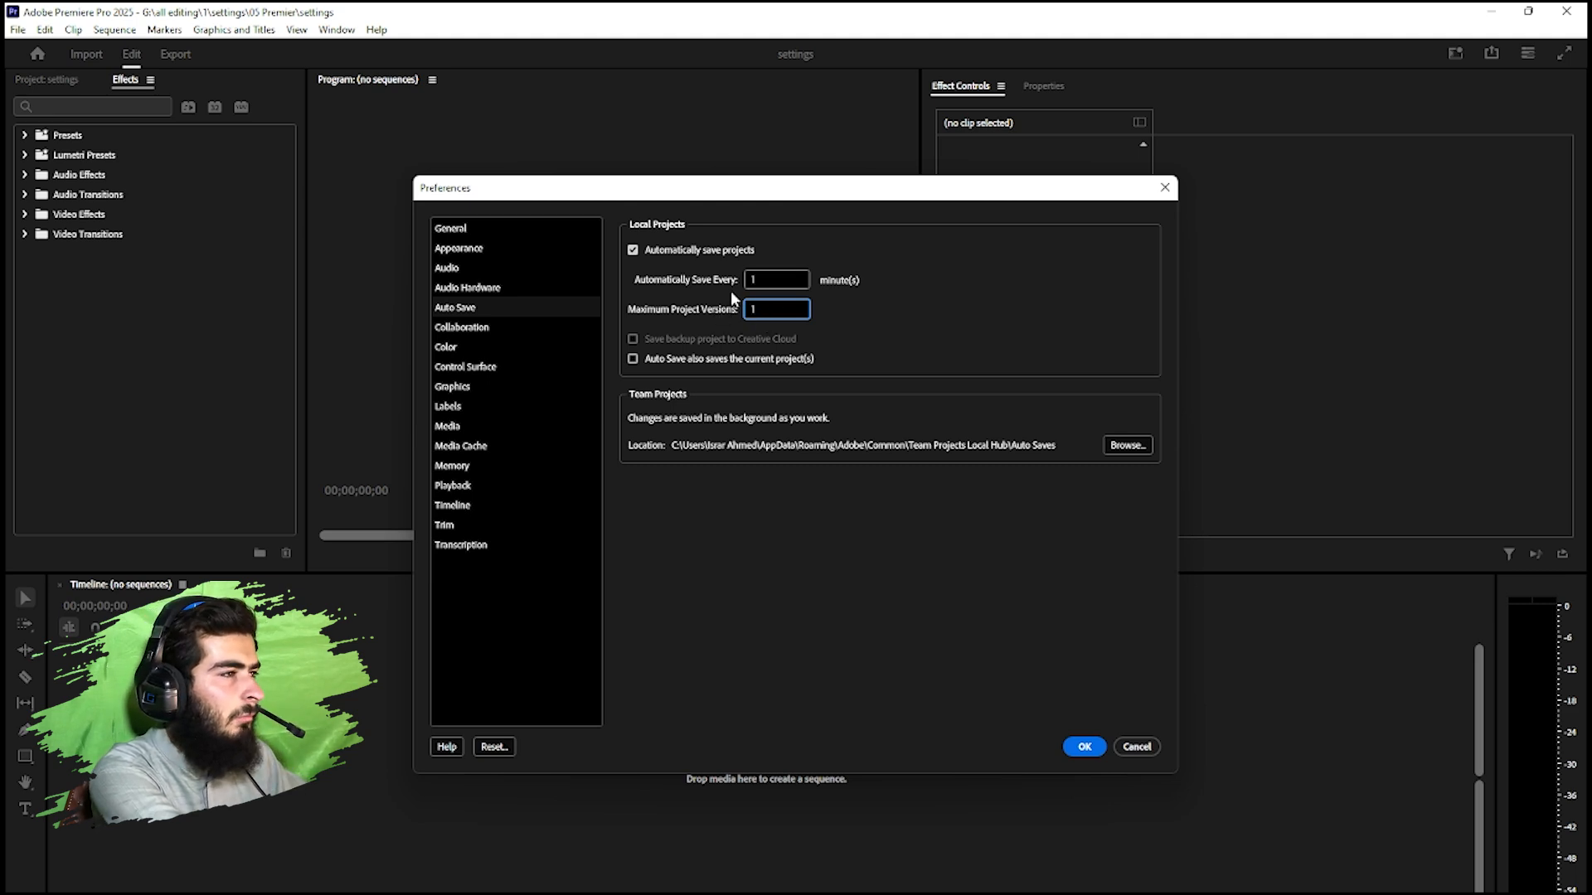
click(664, 359)
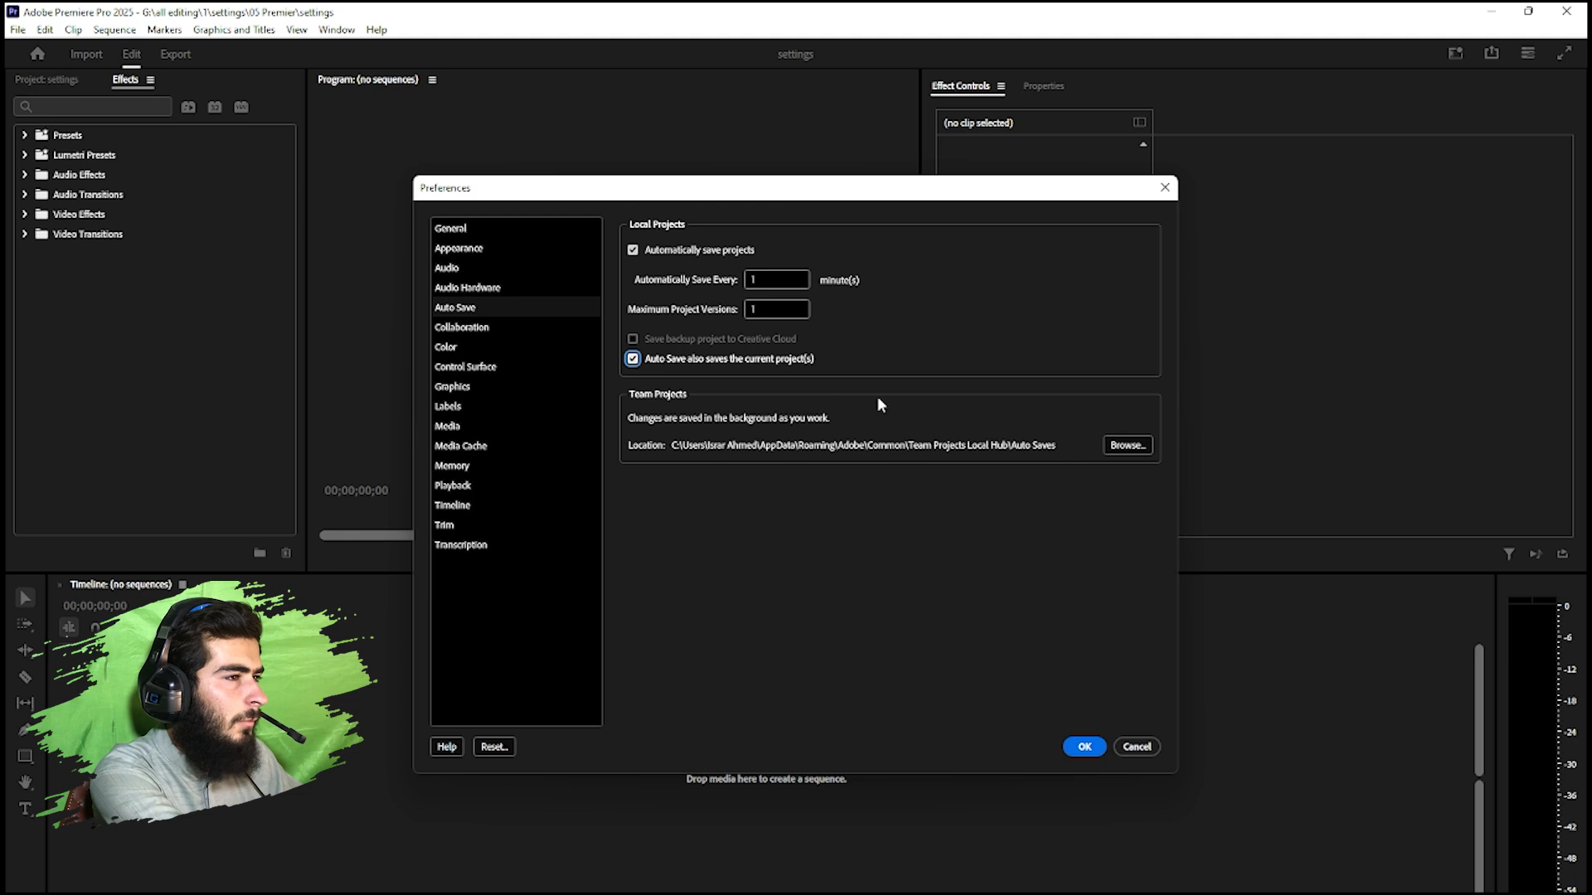
- Set the Team Projects auto-save location to the folder G:\all editing\1\settings\05 Premier
click(1127, 445)
click(478, 542)
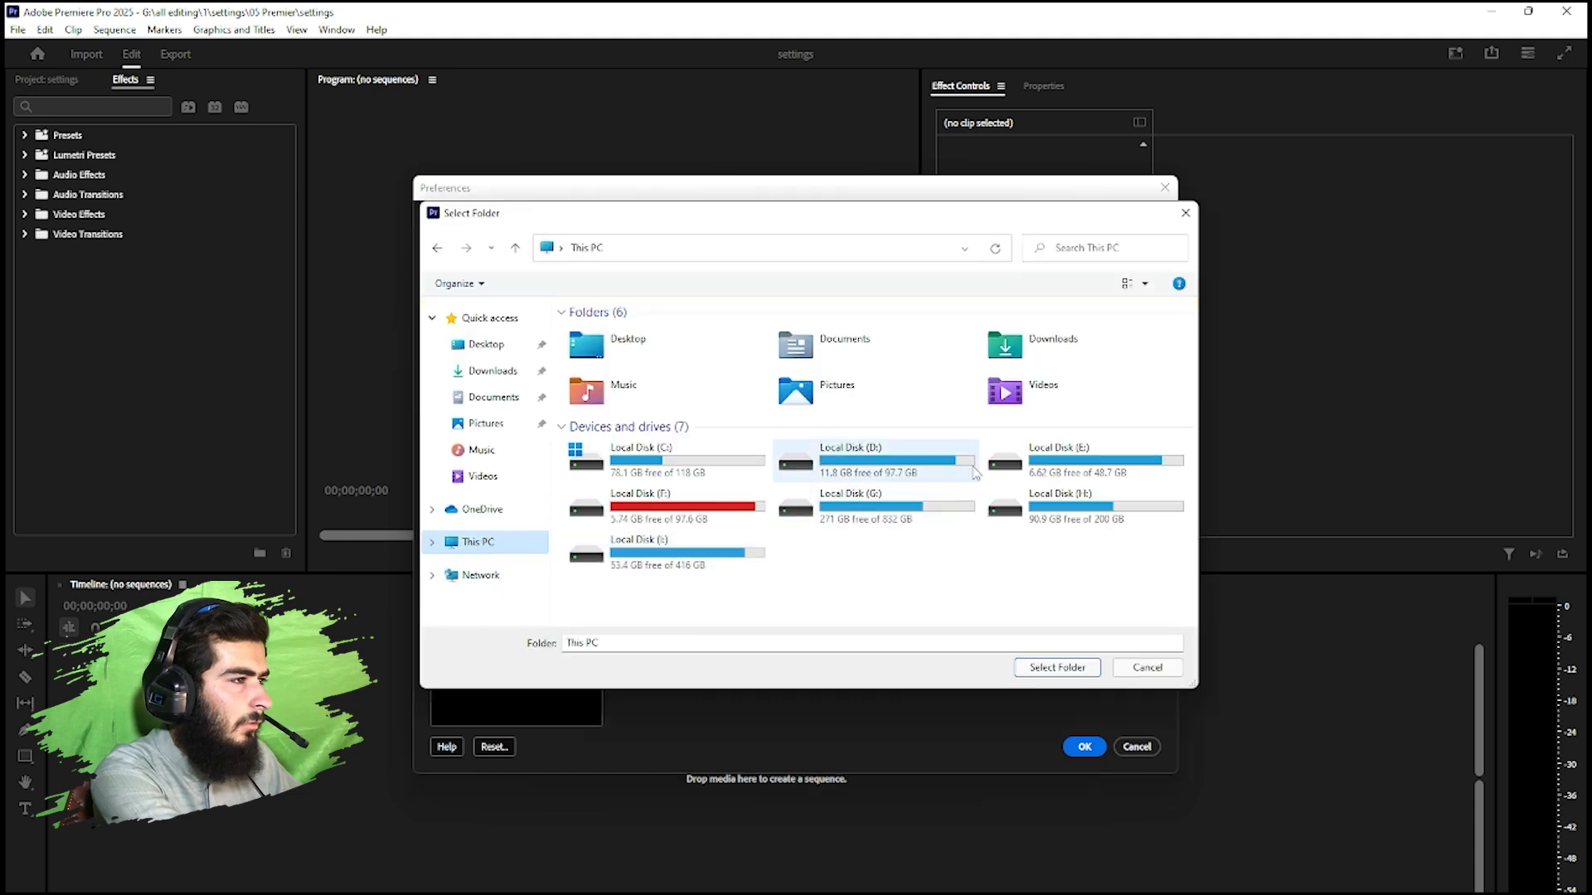
double_click(900, 508)
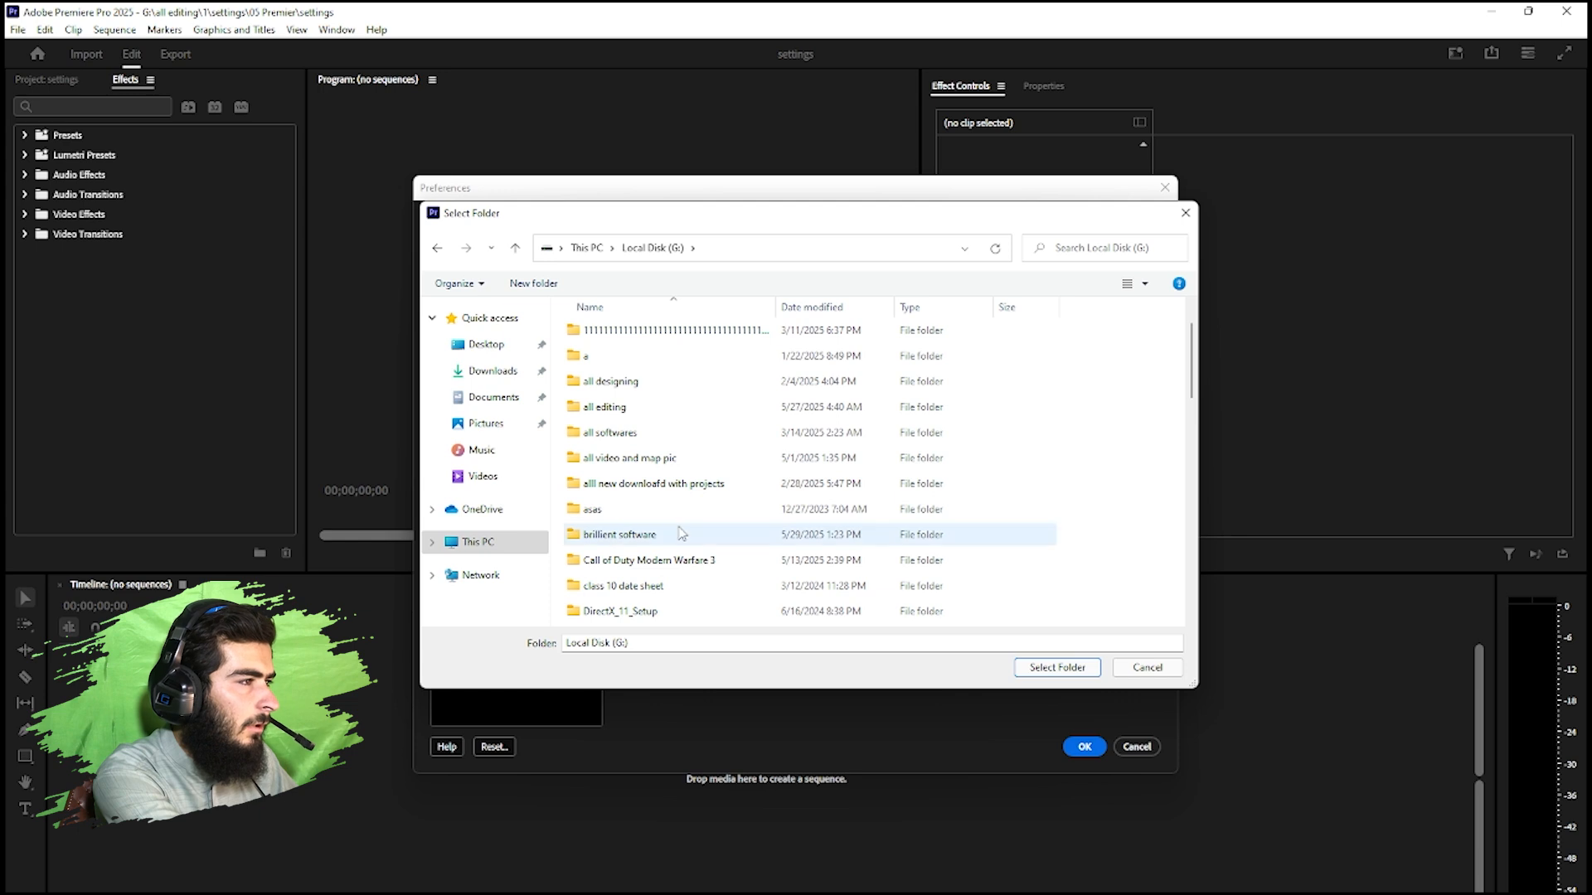
scroll(680, 532, down, 1)
scroll(664, 497, up, 2)
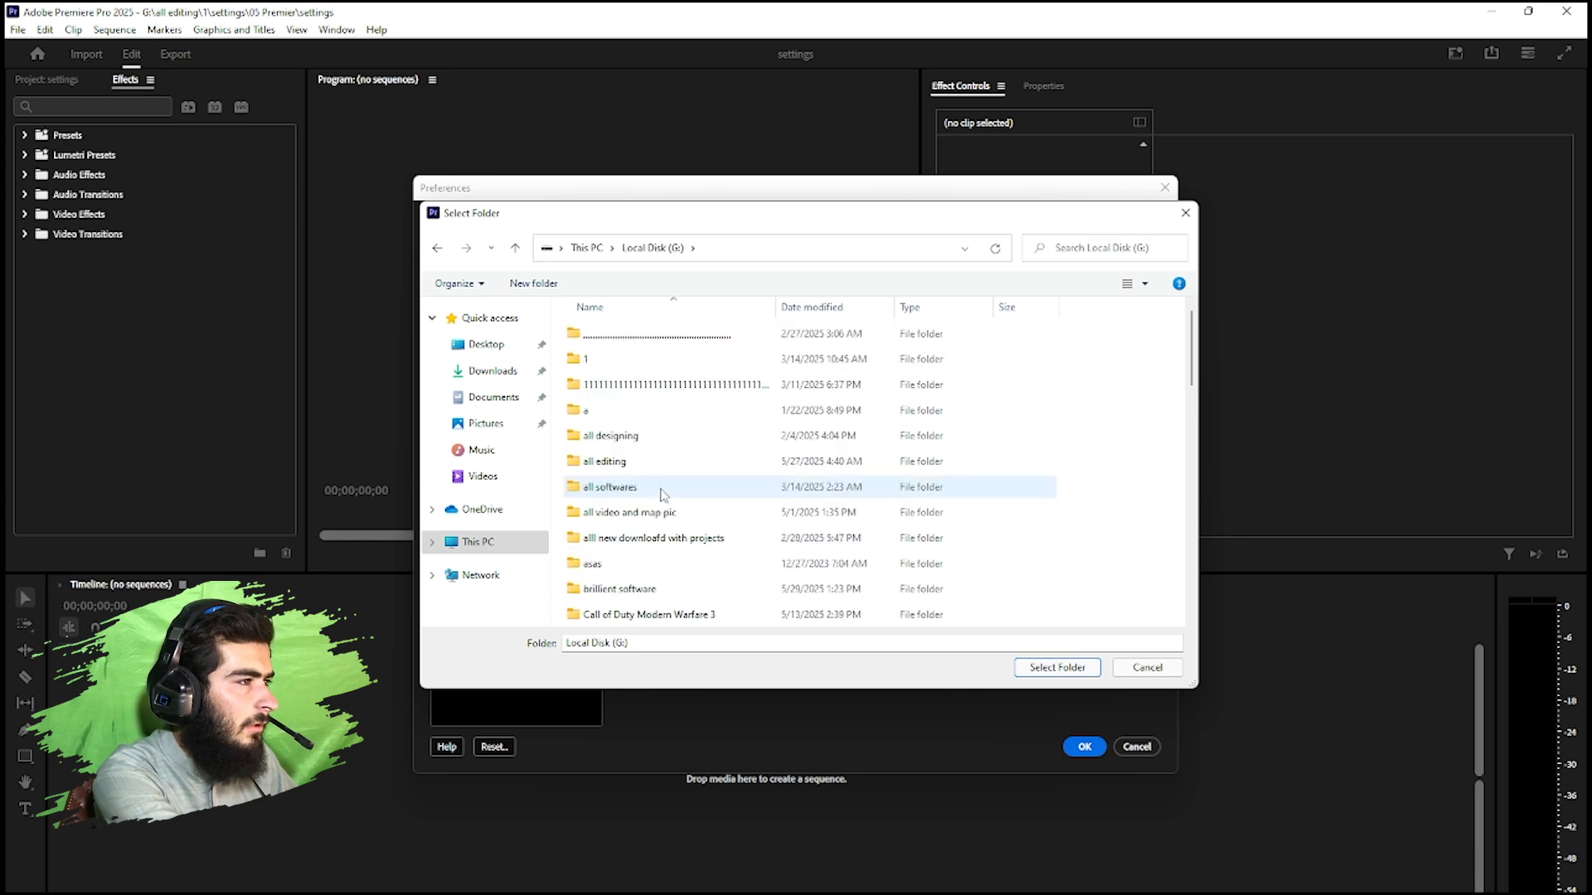
double_click(645, 462)
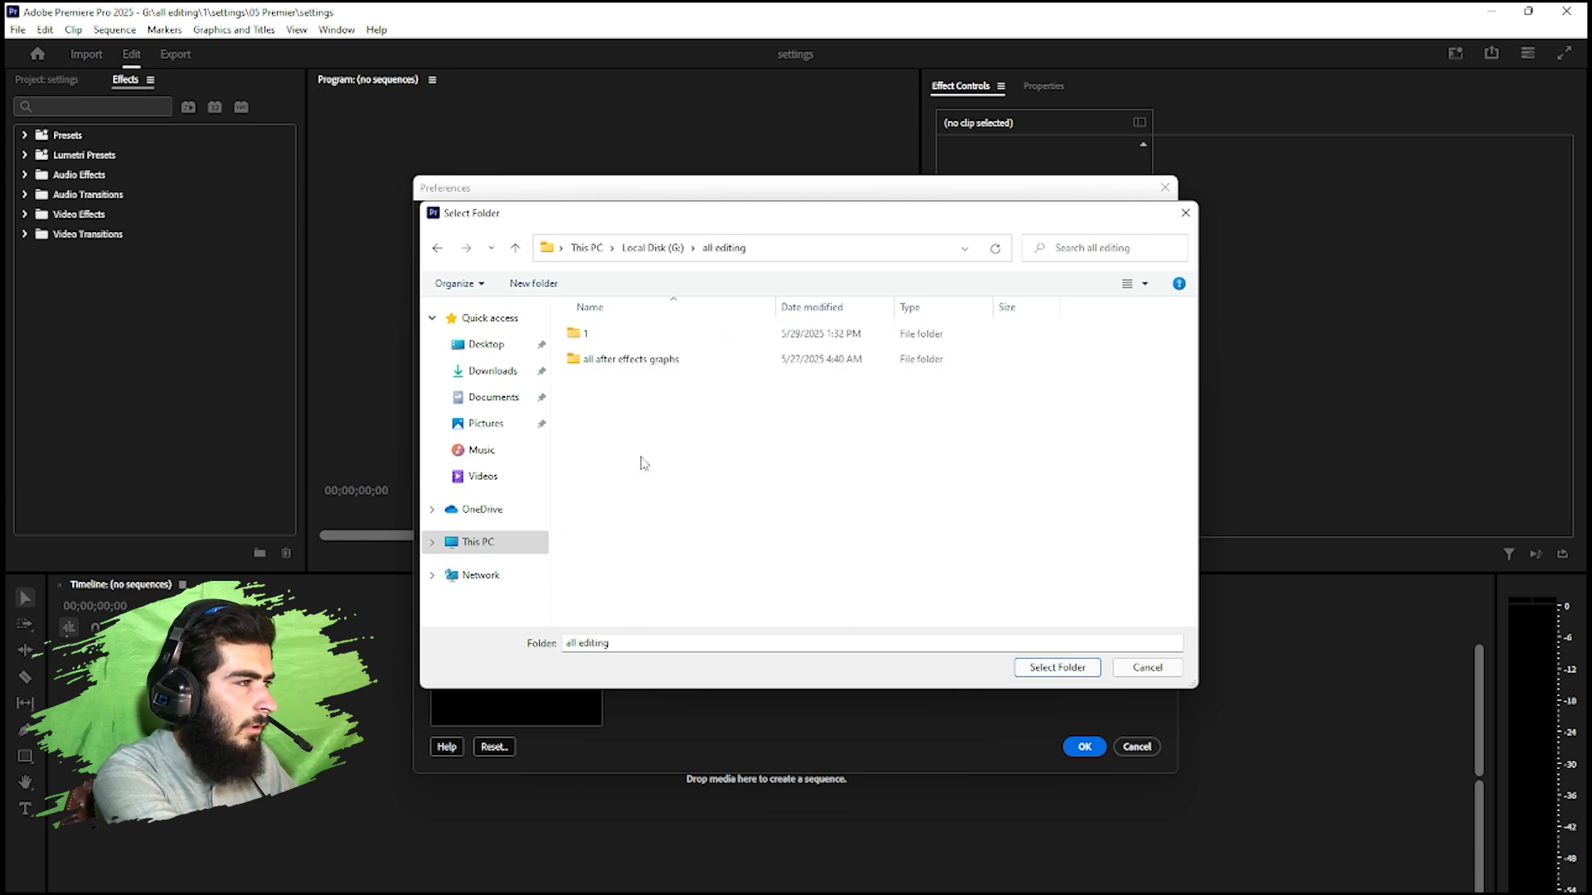
double_click(648, 343)
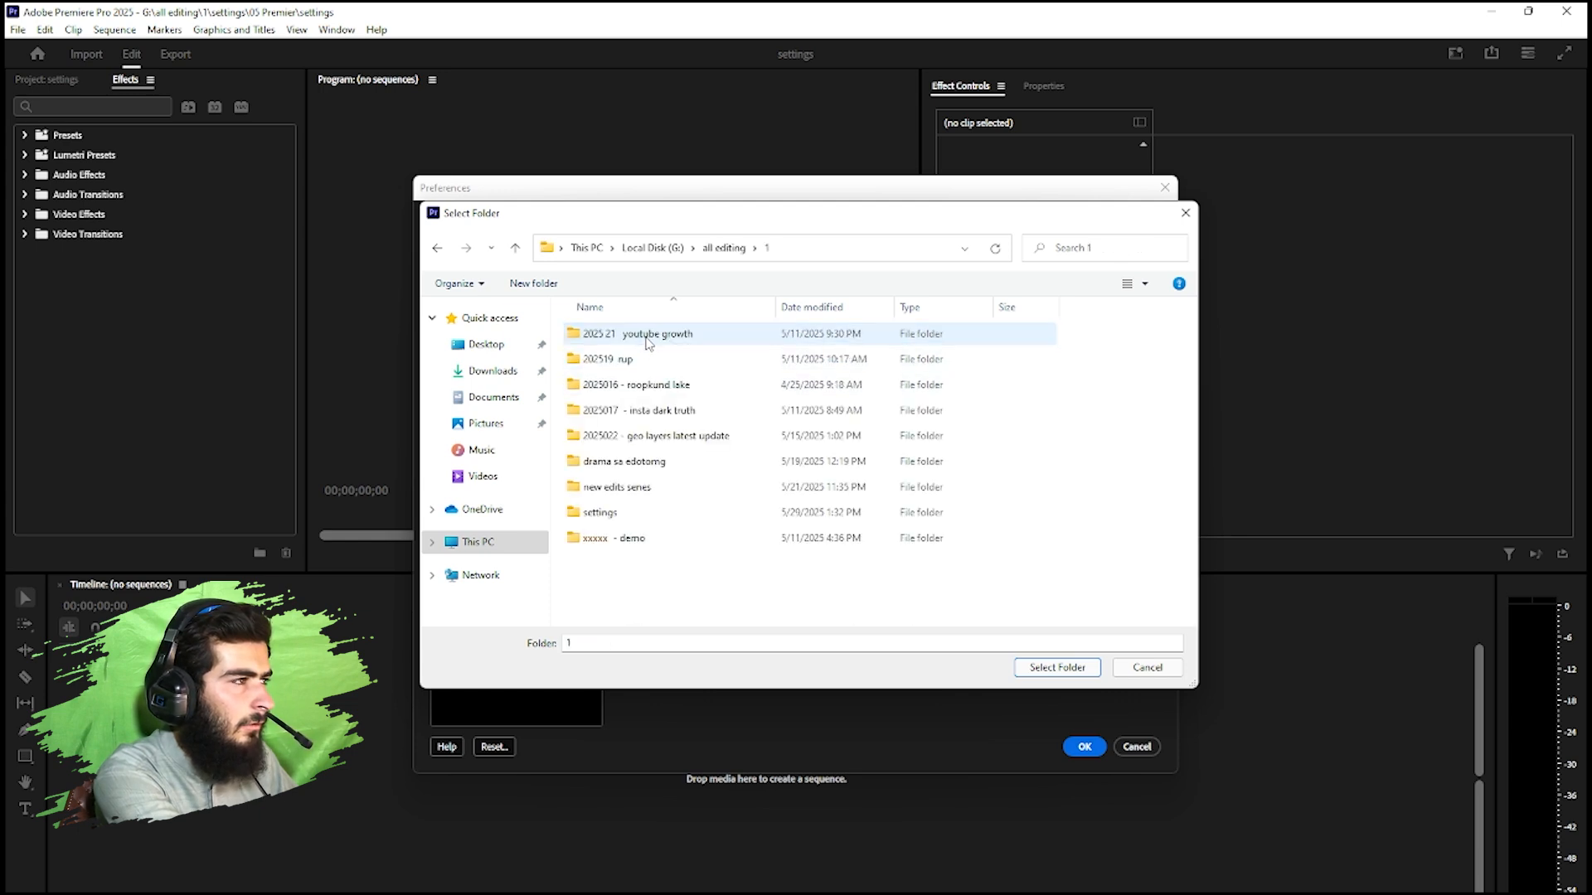
click(634, 517)
double_click(634, 515)
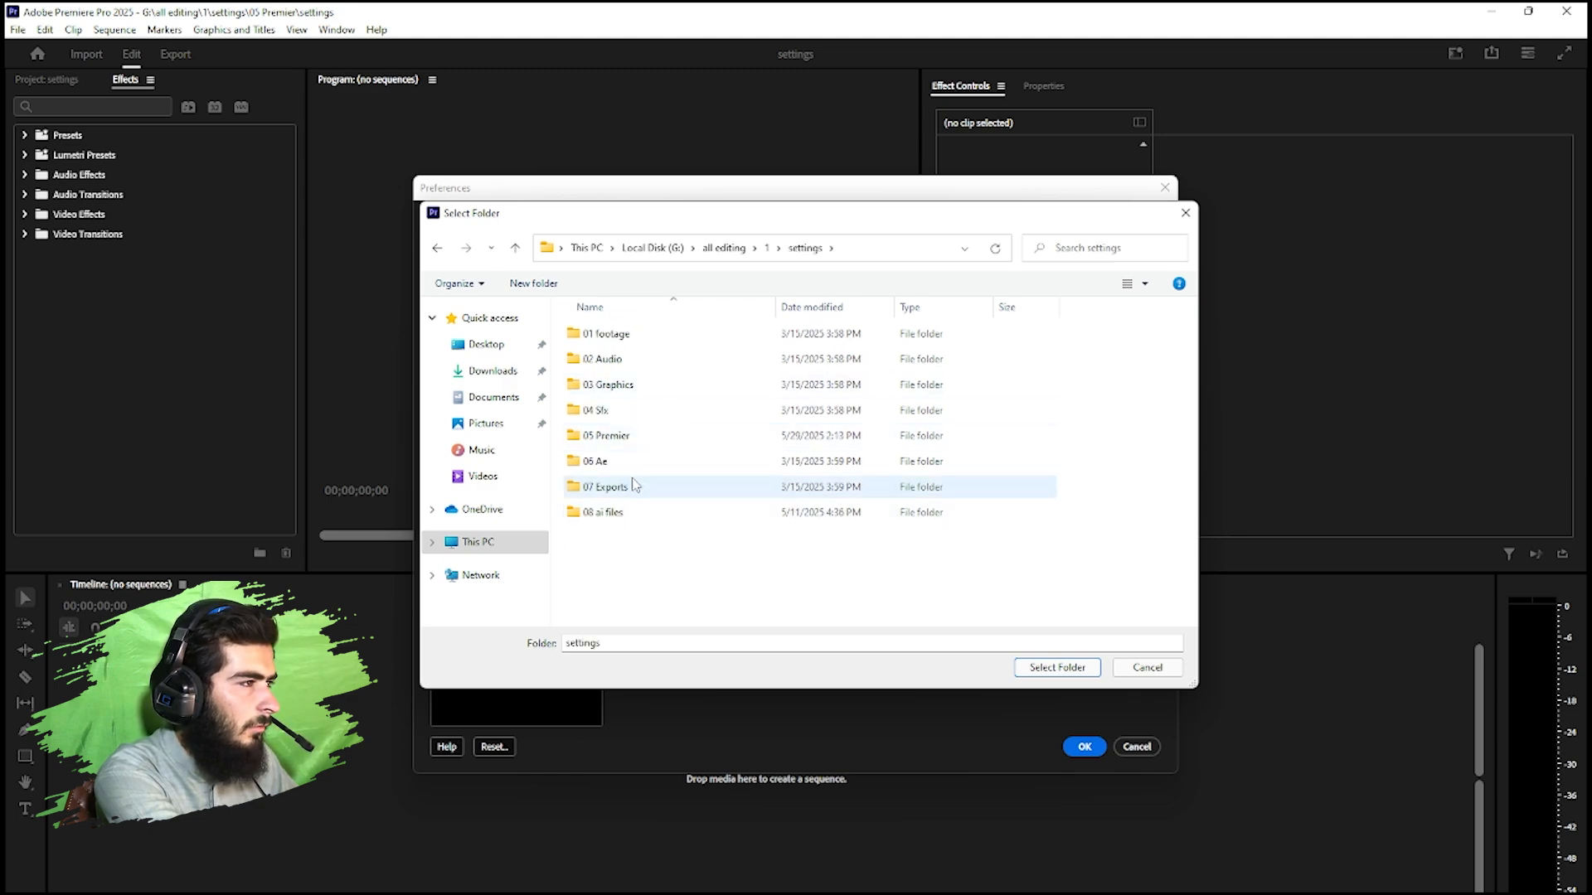
double_click(640, 437)
click(1056, 665)
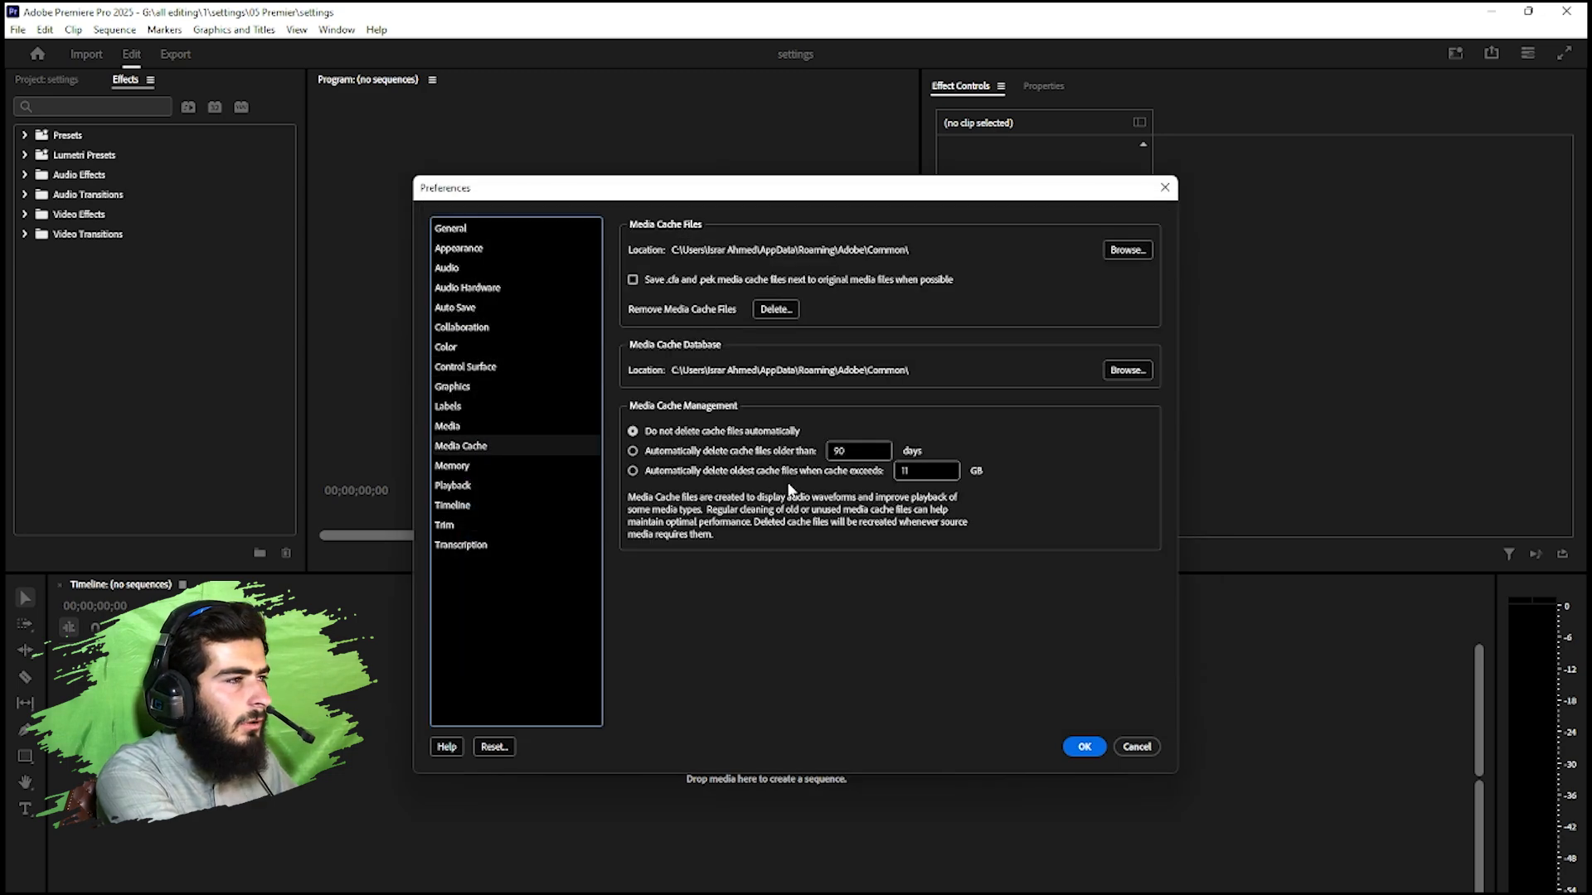
- In the Media Cache preferences, automatically delete cache files older than 7 days and acknowledge the cache cleaning notice
click(633, 451)
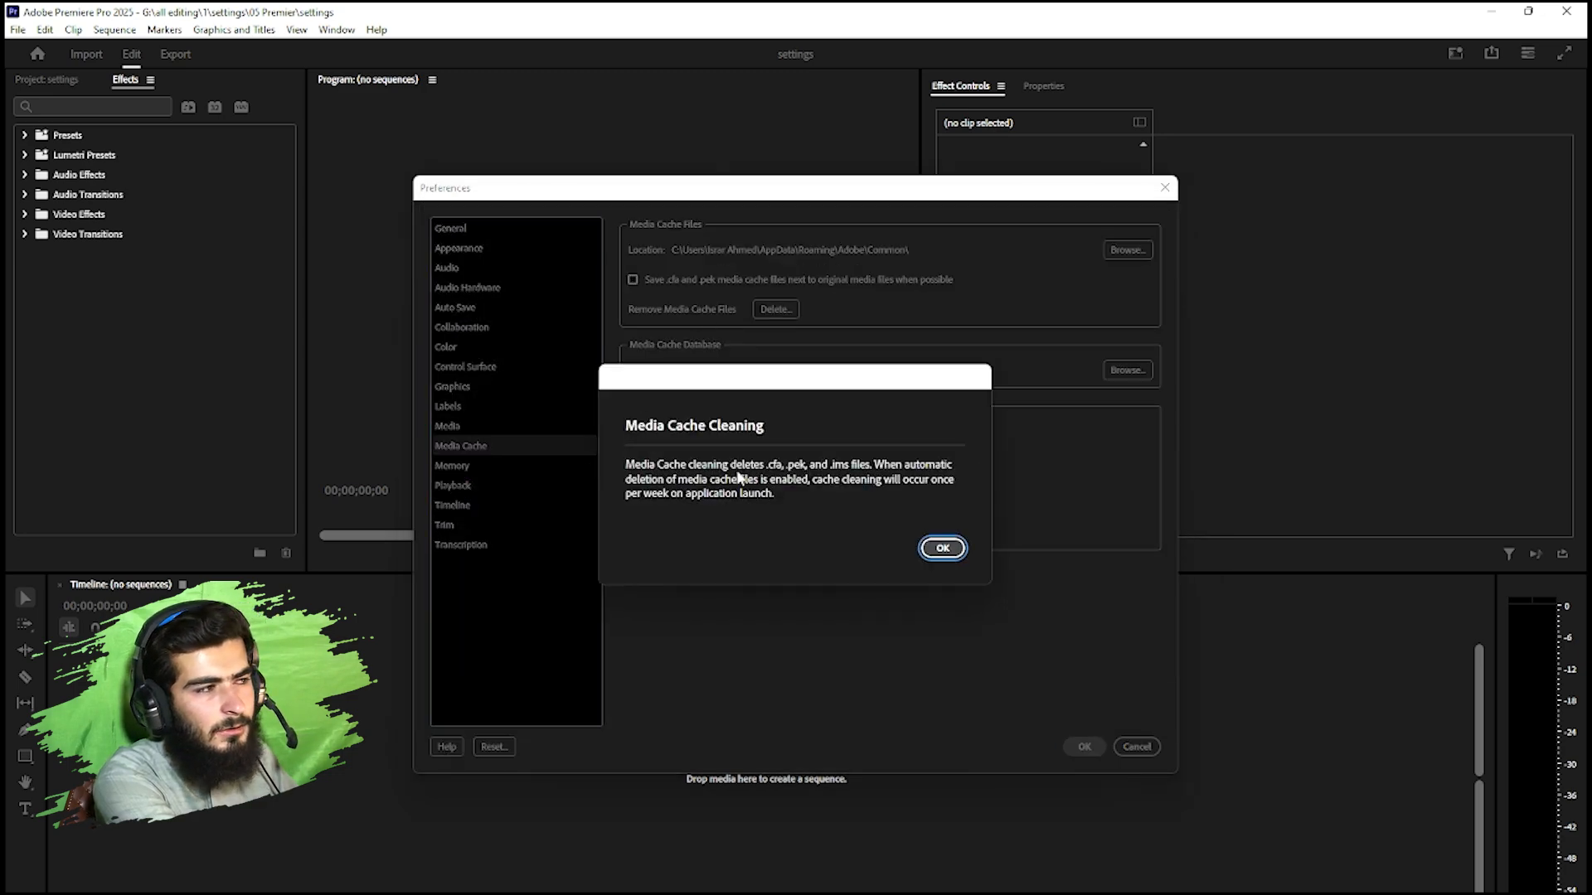
click(943, 548)
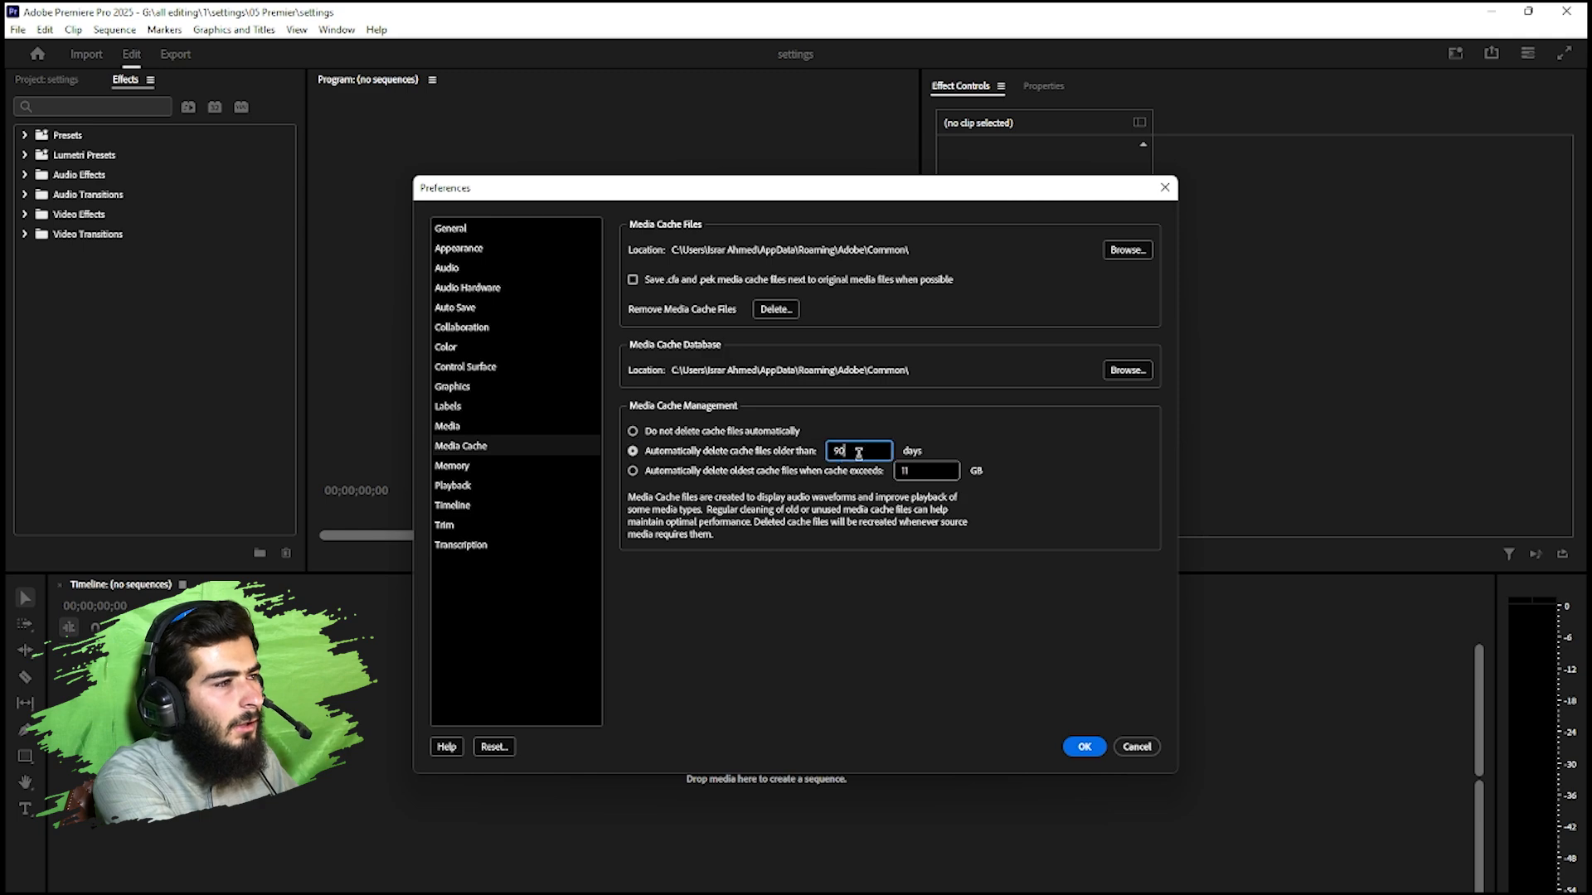
text(7)
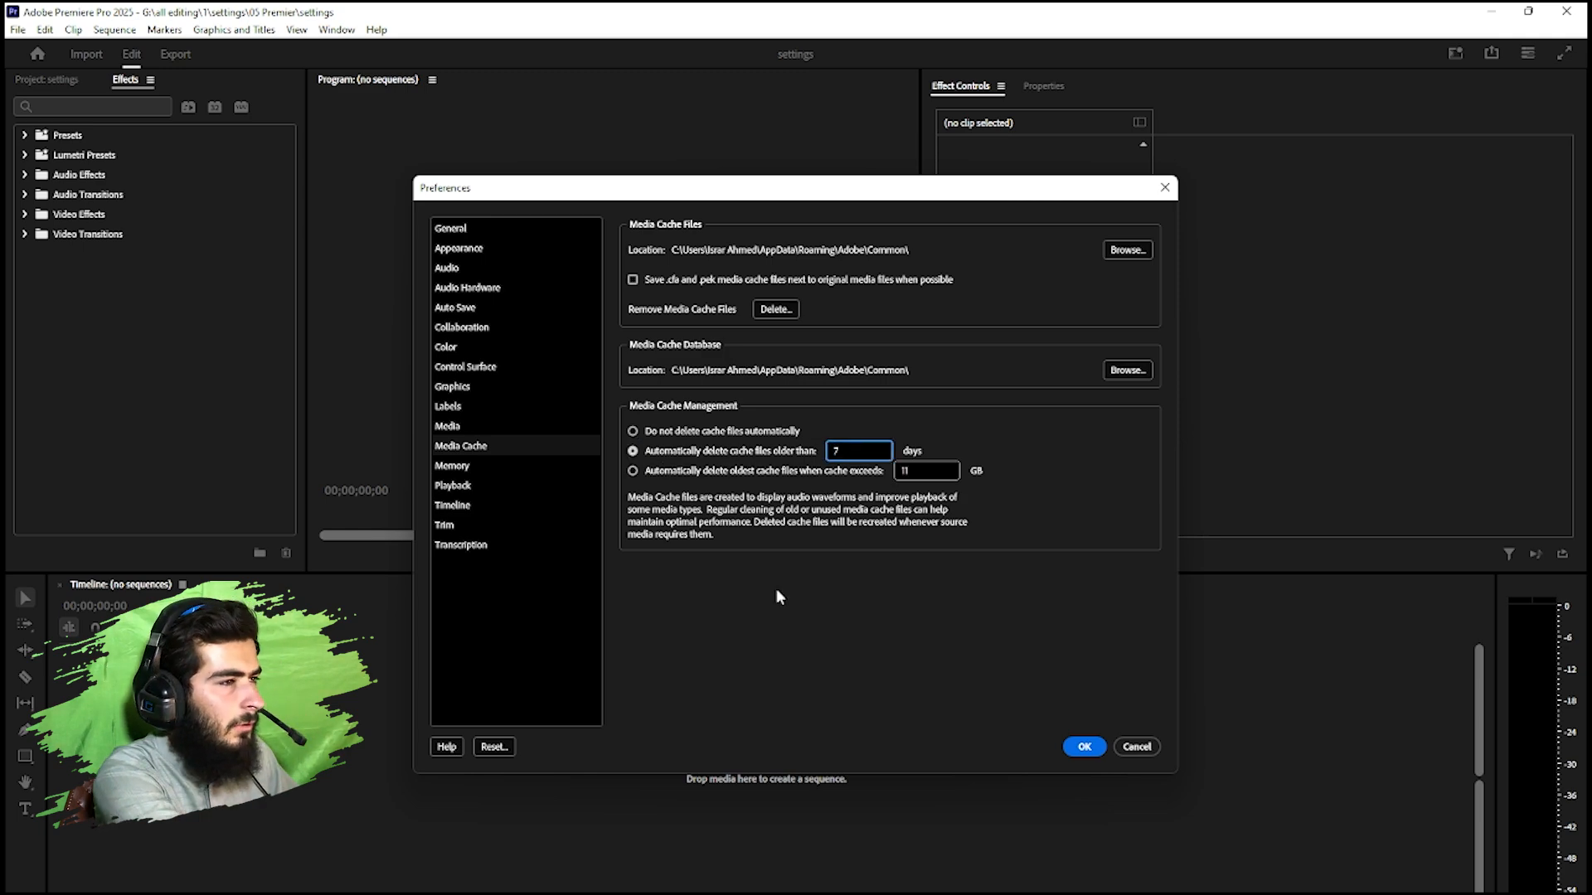
click(925, 590)
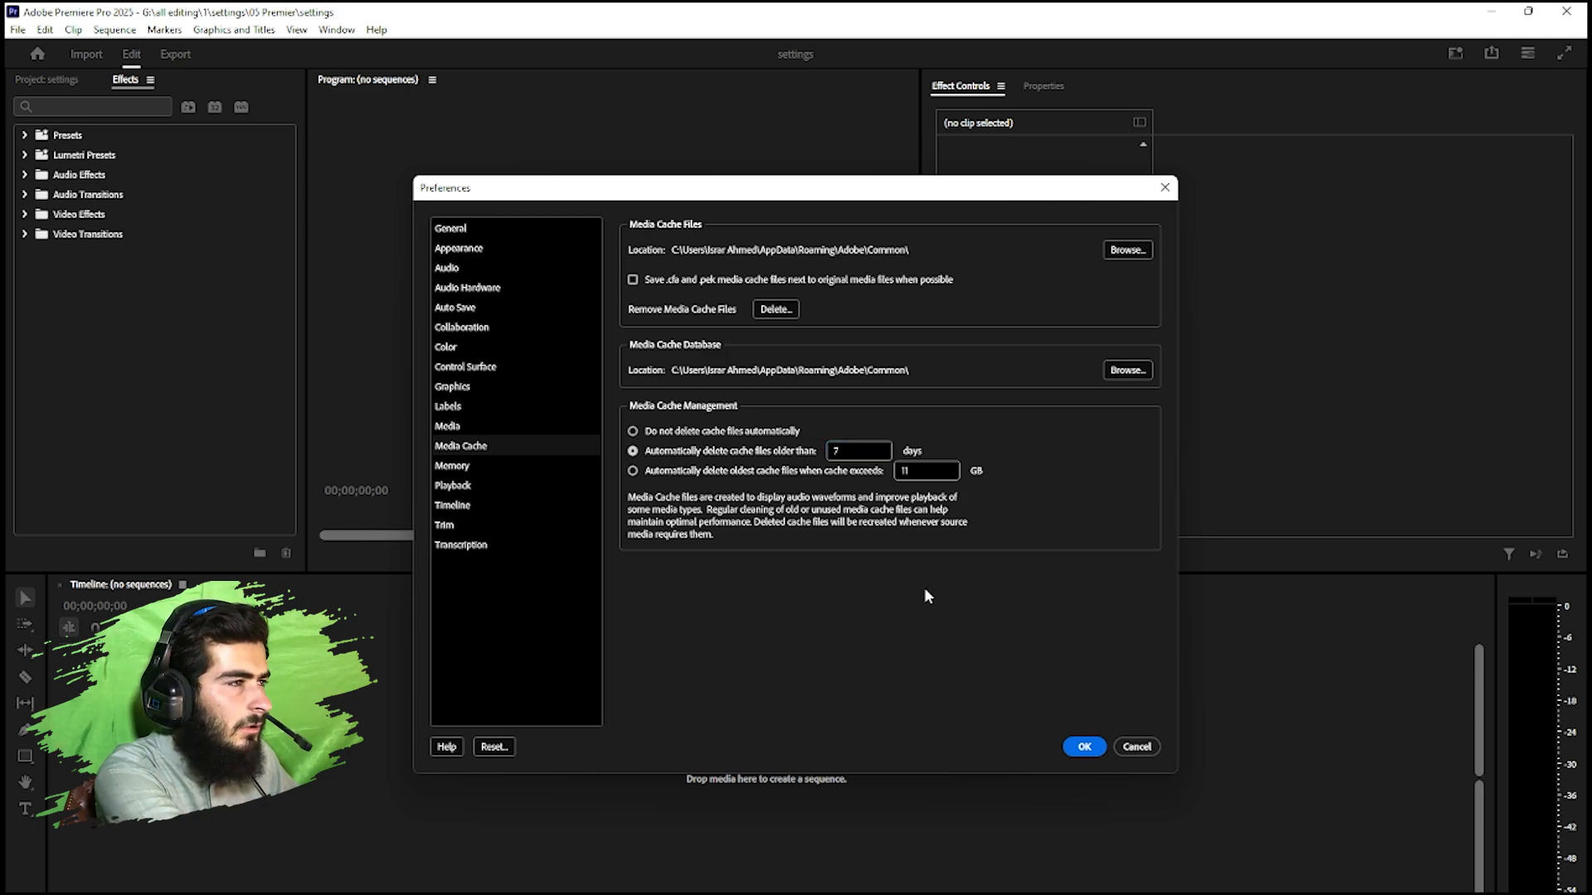
- Move the existing media cache database to the folder G:\all editing\1\settings\05 Premier
click(1128, 370)
click(857, 520)
double_click(857, 520)
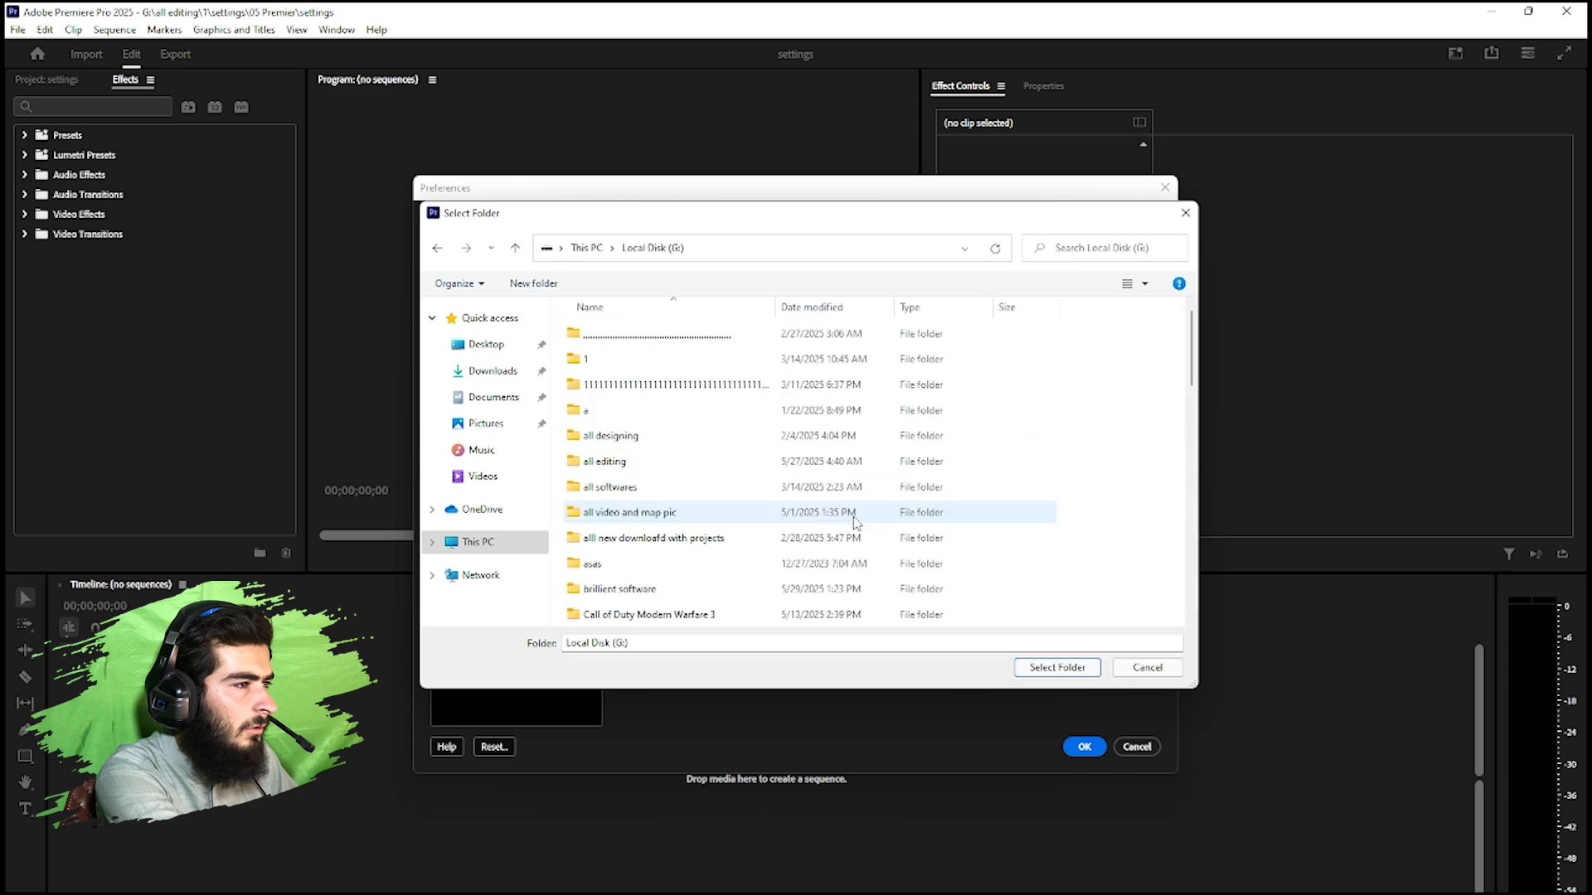
double_click(614, 470)
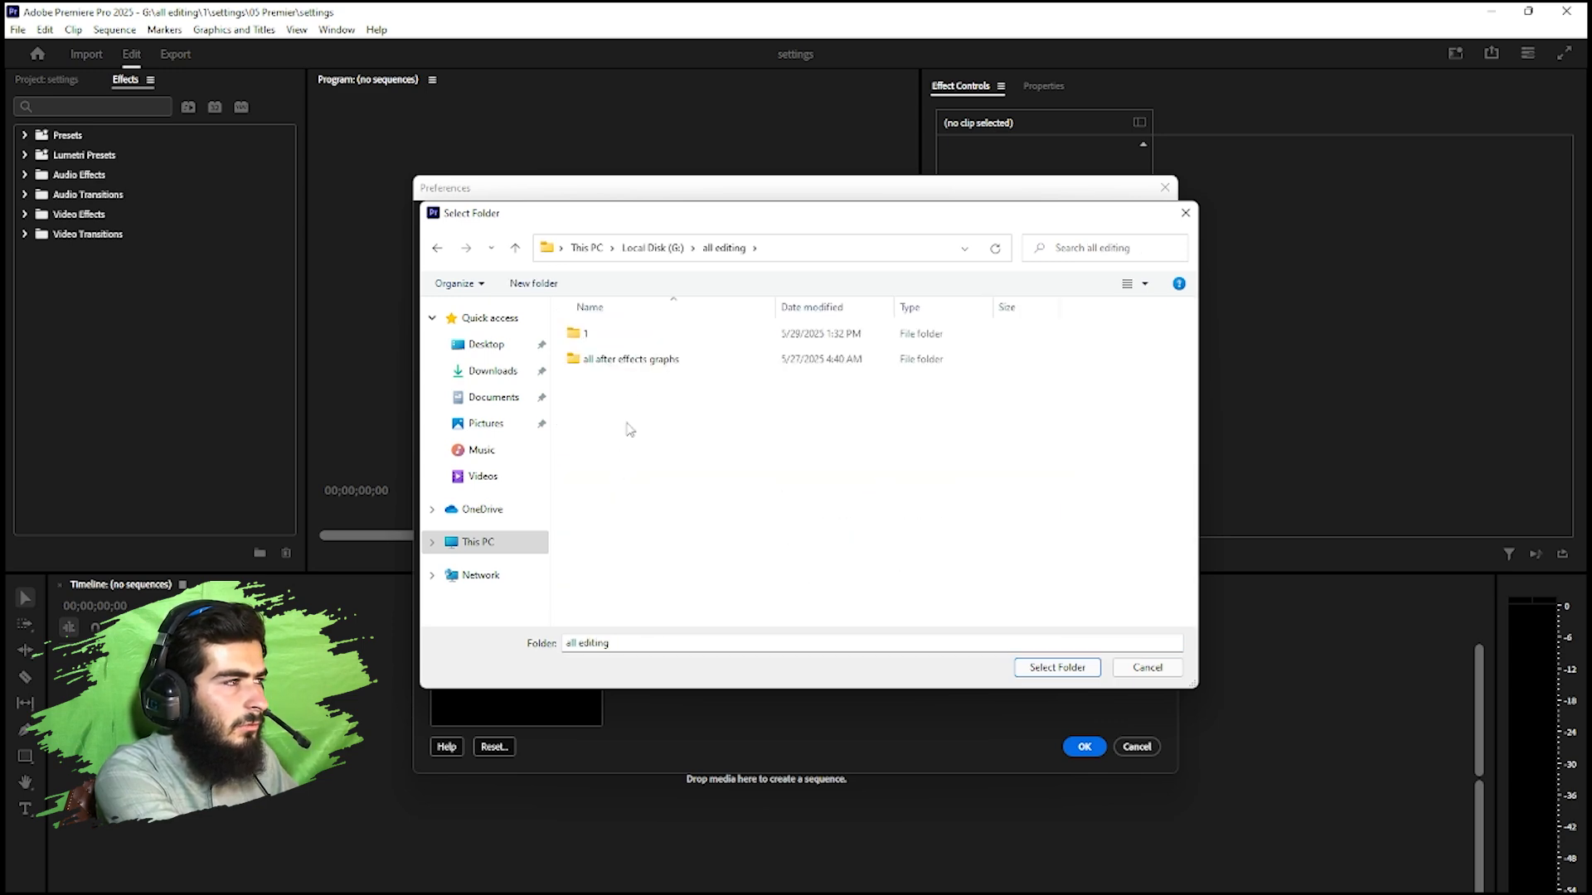
double_click(633, 335)
click(628, 519)
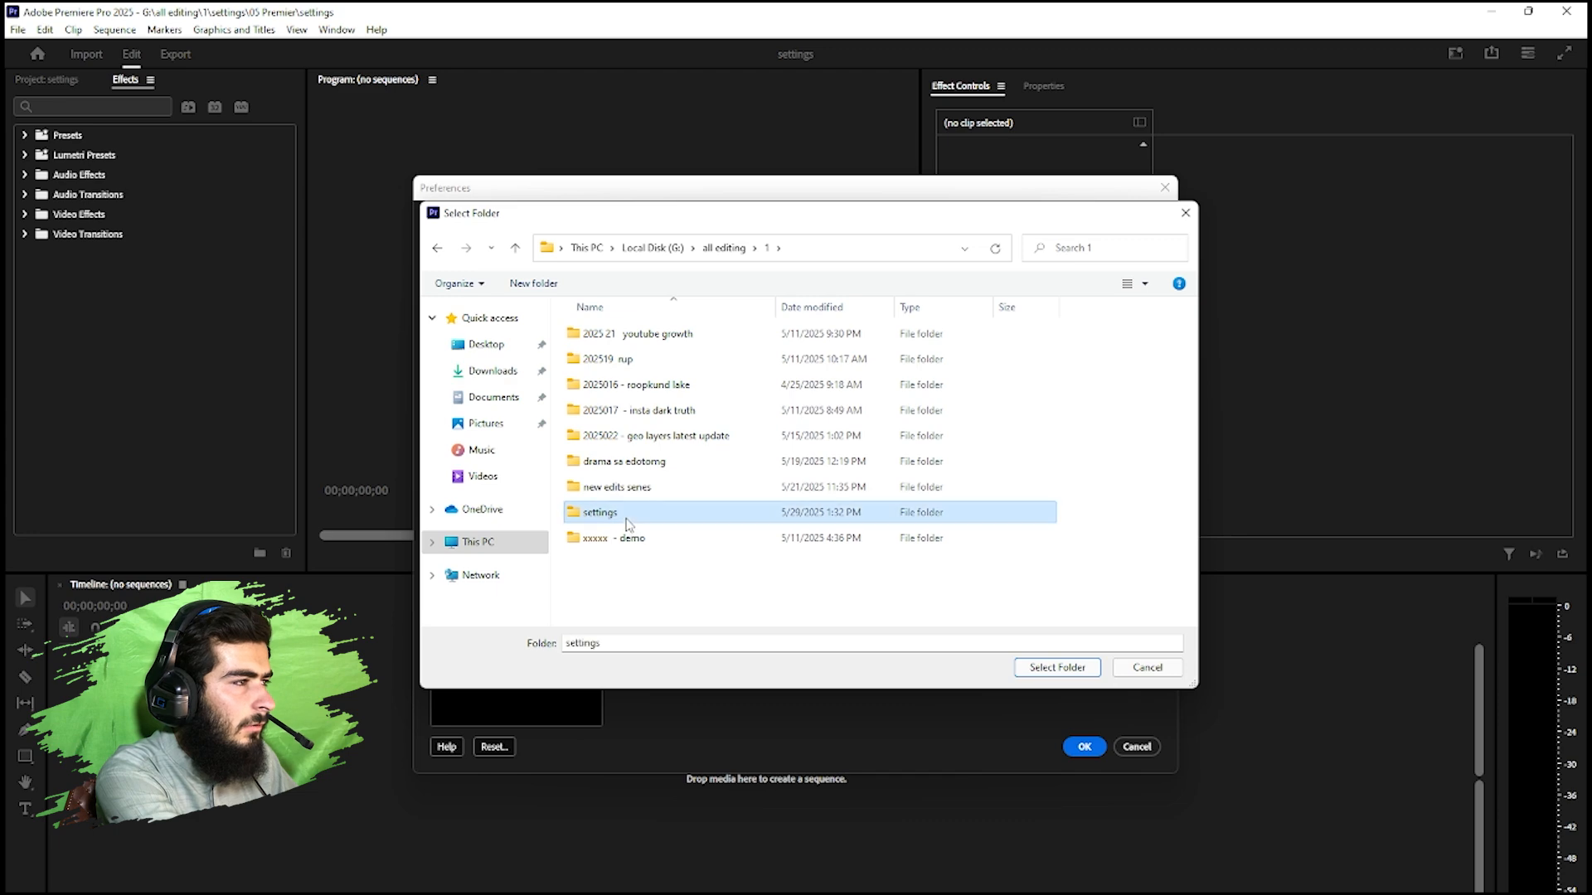
double_click(627, 519)
click(632, 437)
double_click(634, 439)
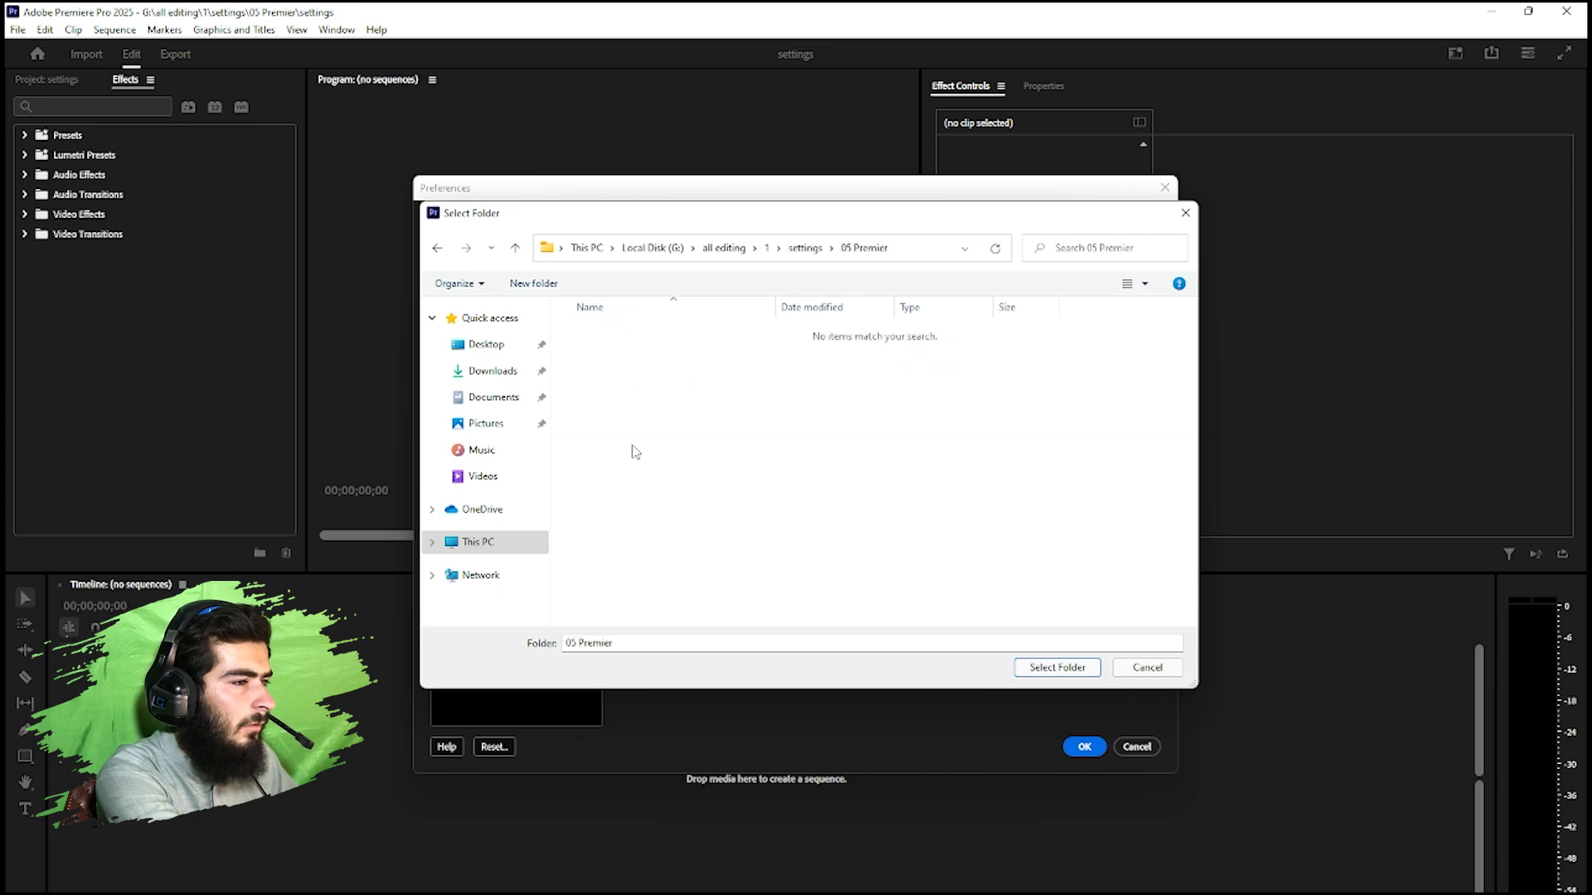
click(1057, 668)
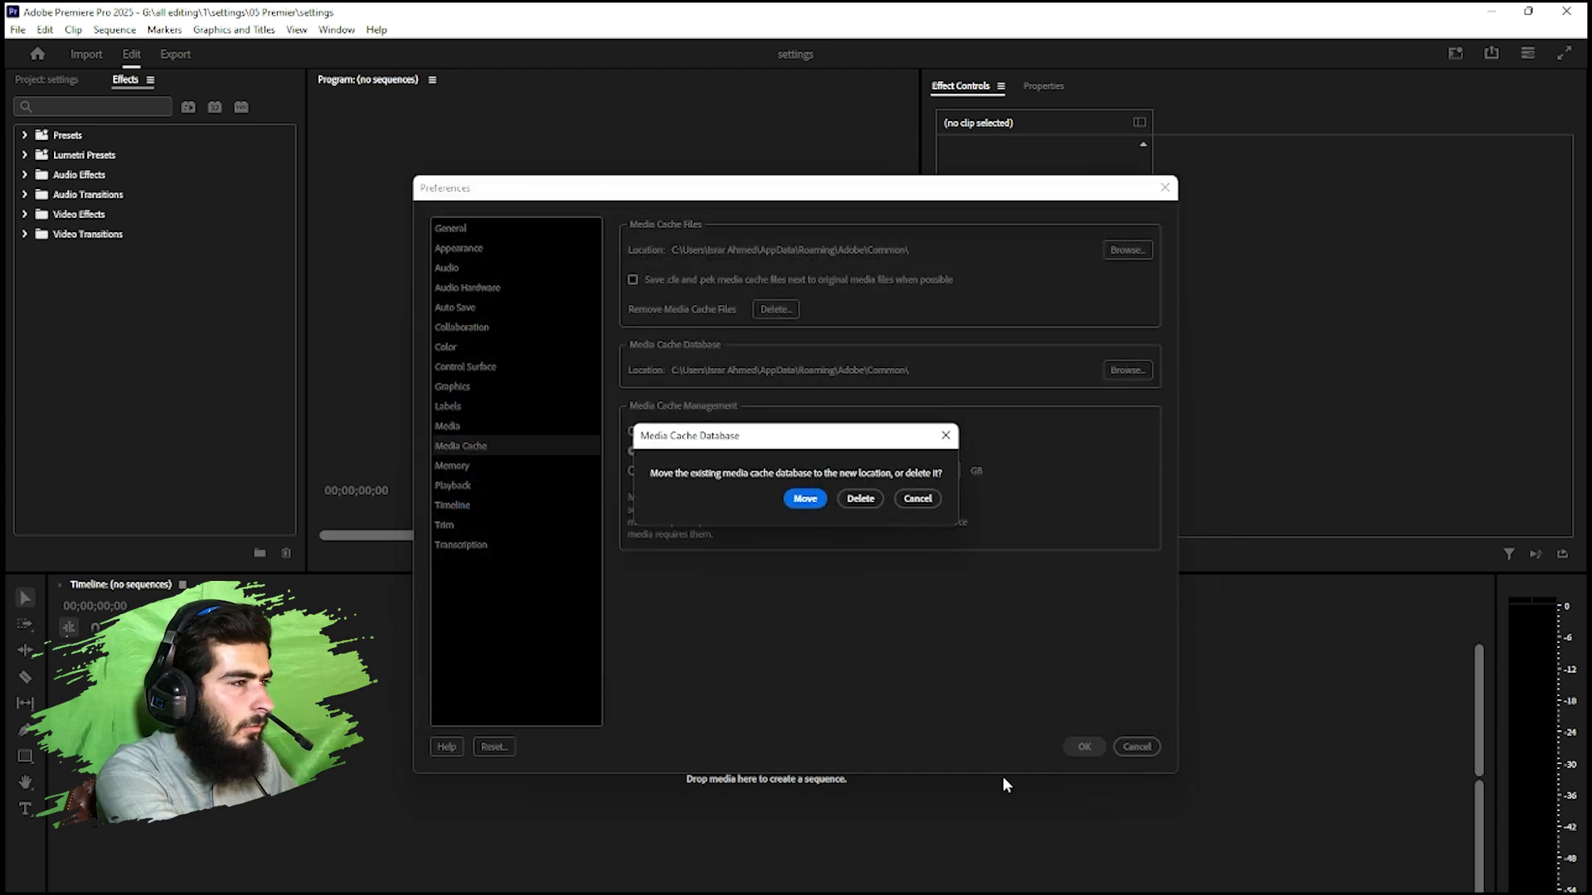
click(814, 504)
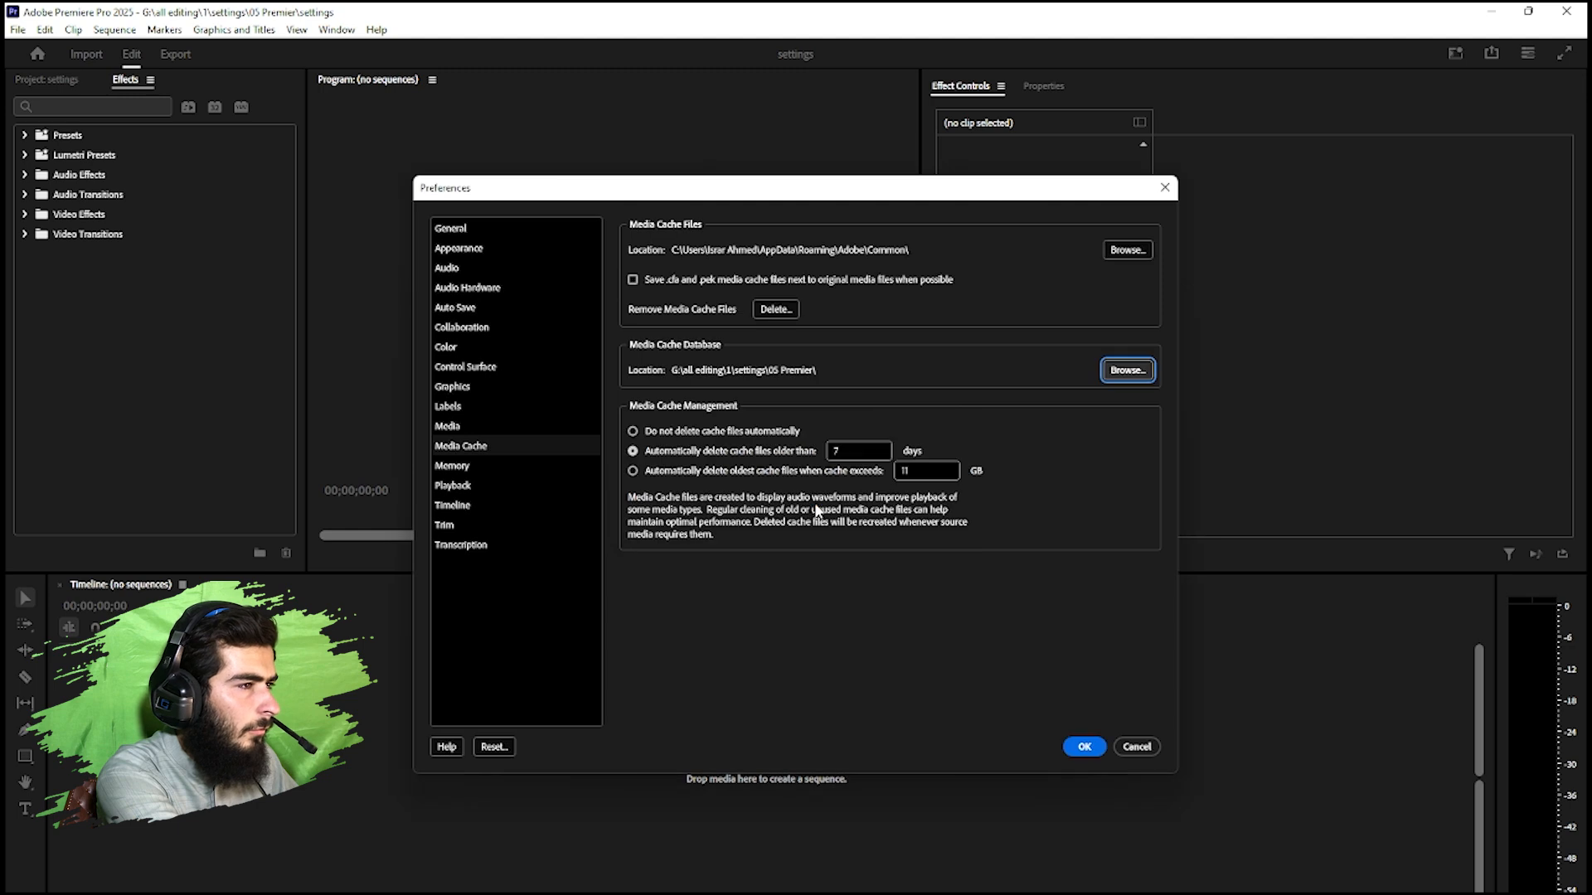
- Set the RAM reserved for other applications to 6 GB in the Memory preferences
click(453, 486)
click(456, 468)
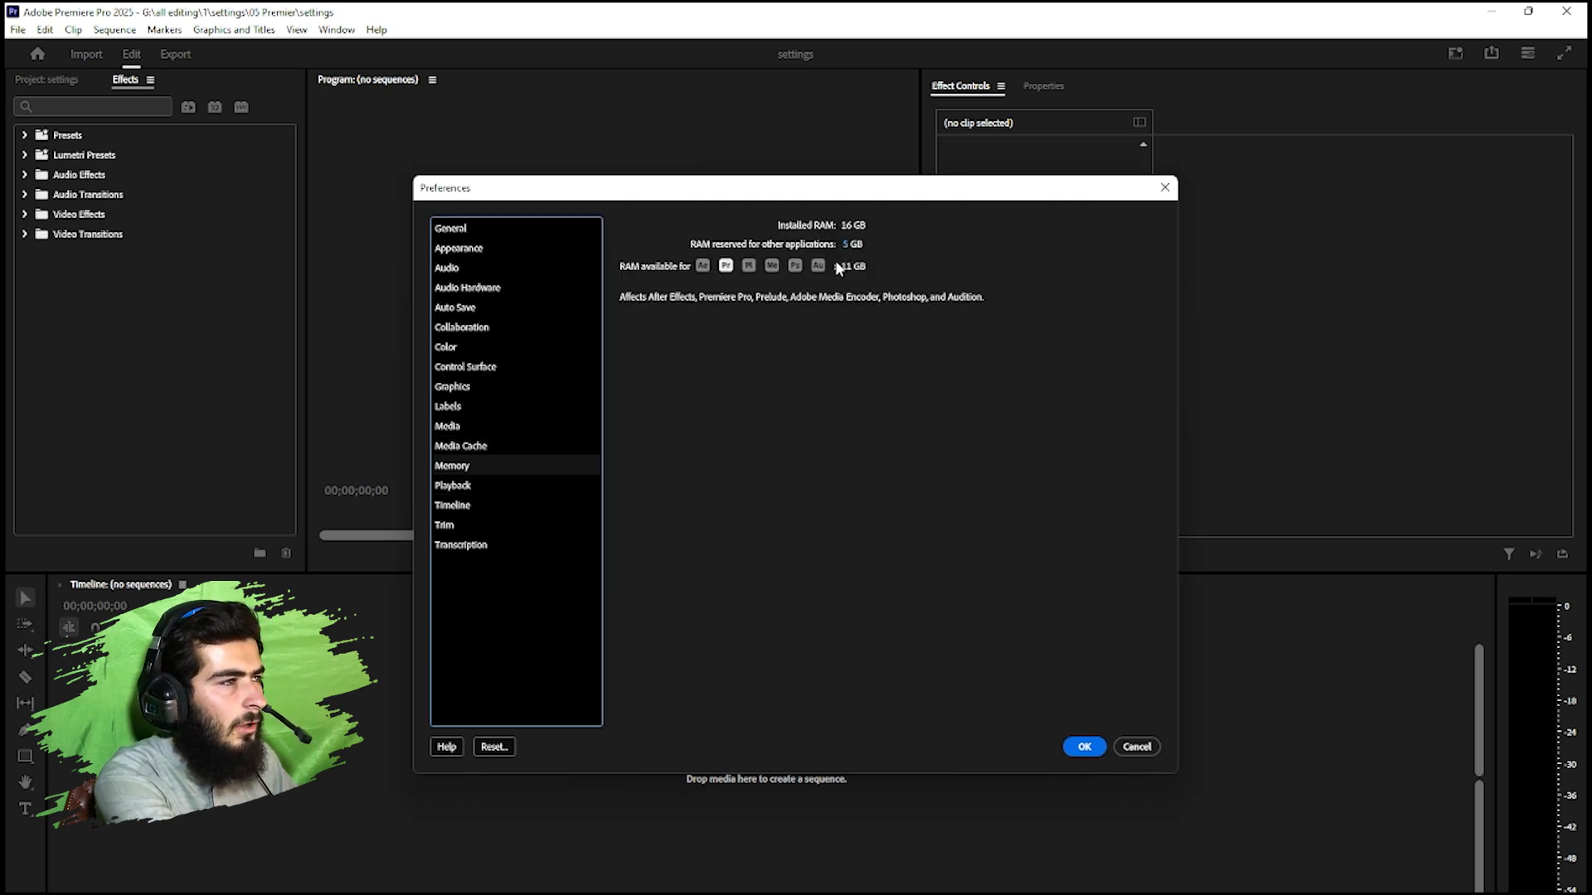
drag(847, 247, 837, 251)
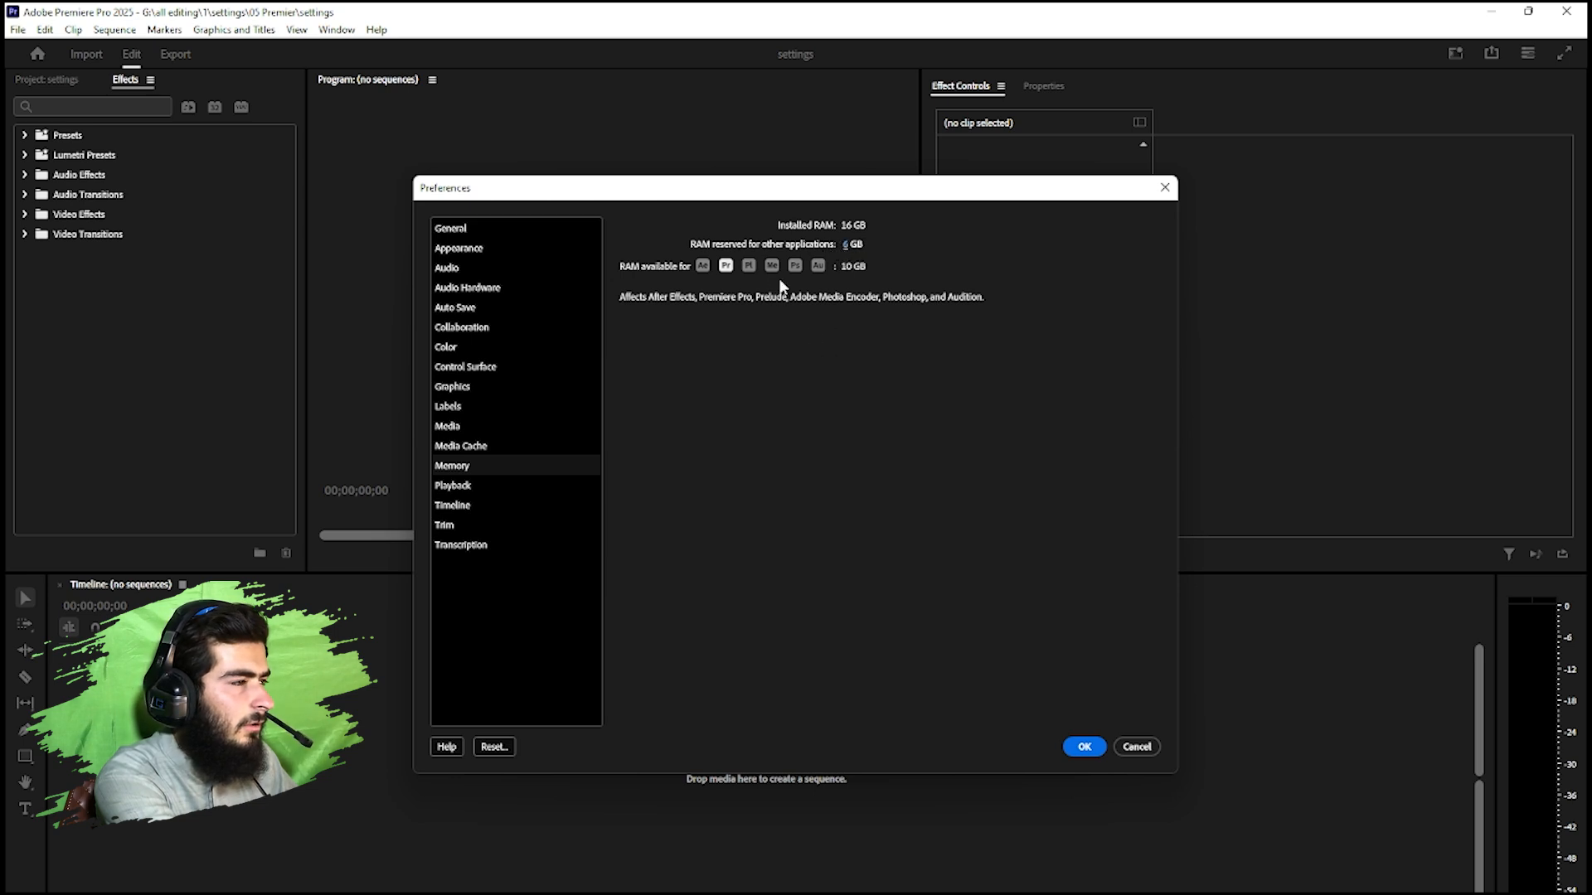
- Set the default audio transition duration to 2 frames in the Timeline preferences
click(461, 490)
click(462, 506)
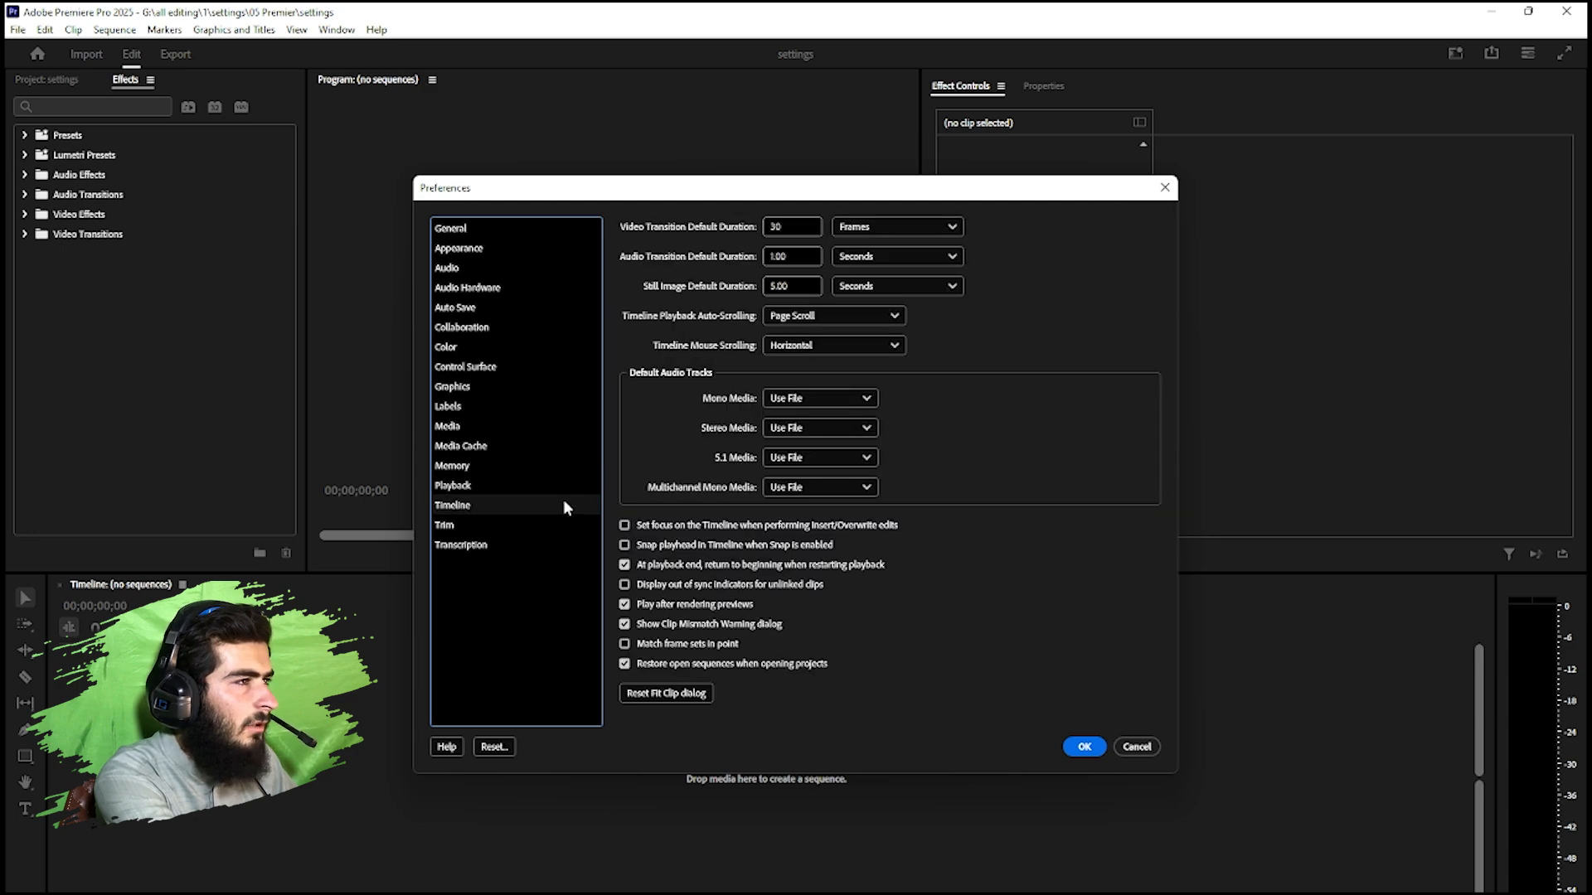
double_click(792, 257)
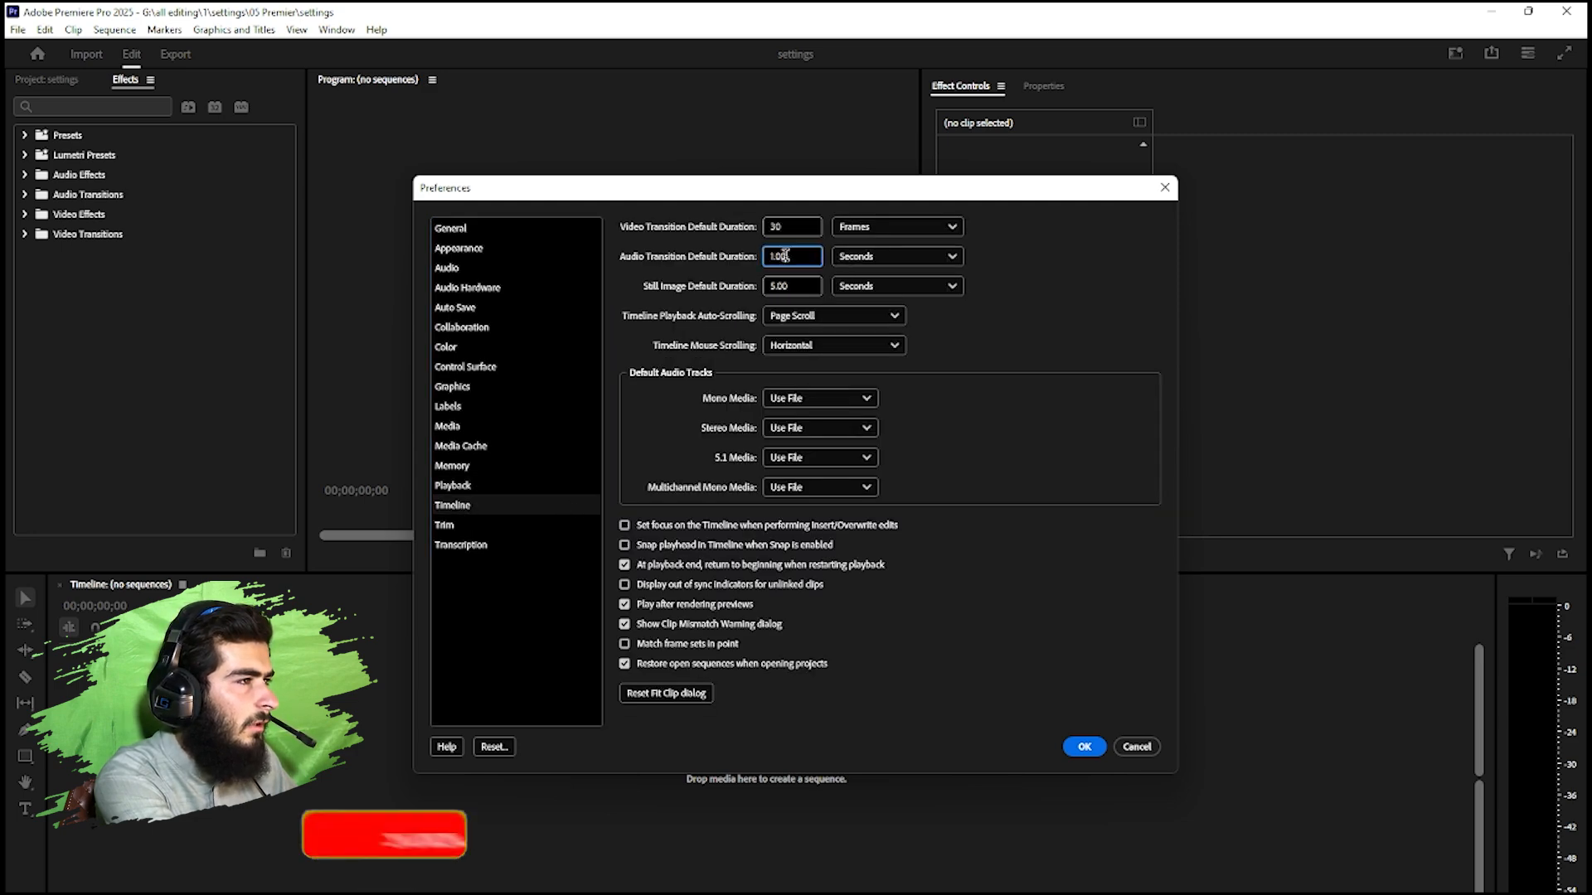
click(913, 256)
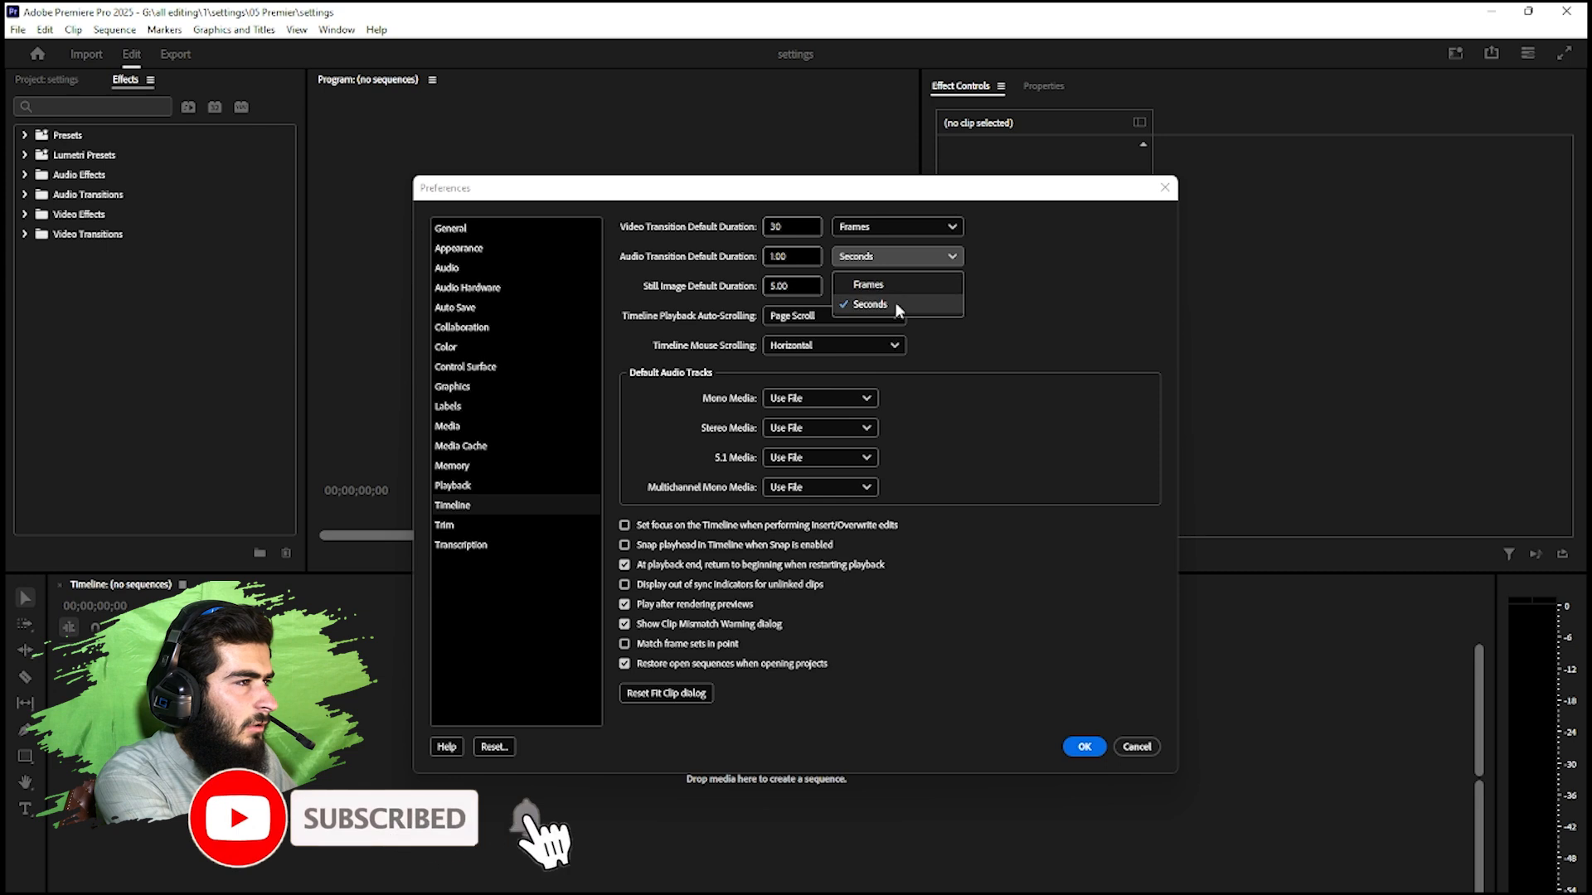
click(888, 284)
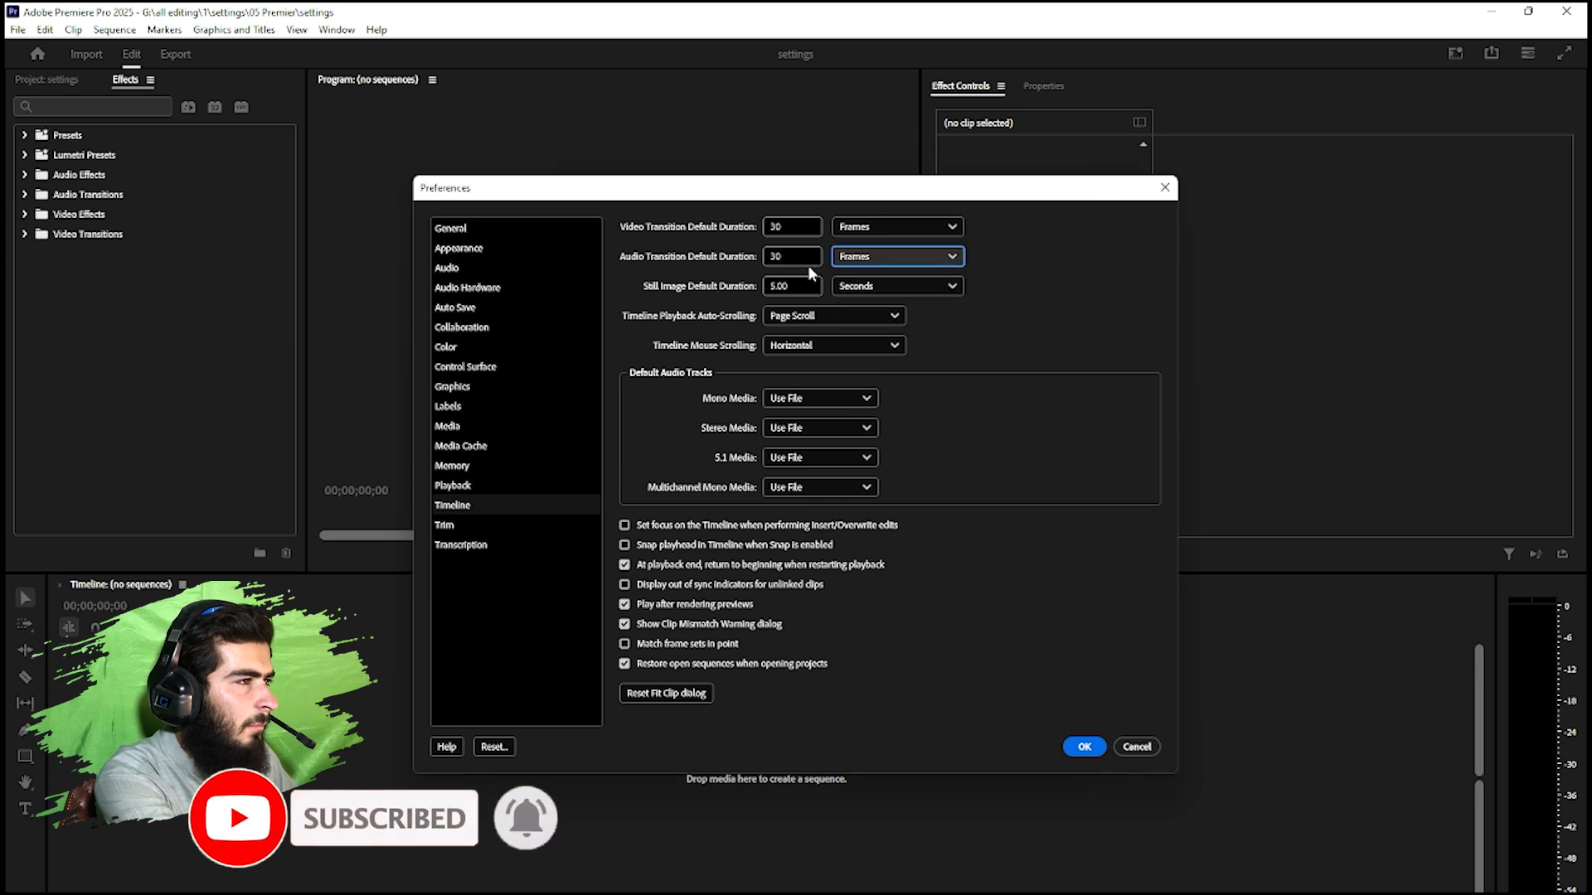
double_click(799, 250)
text(2)
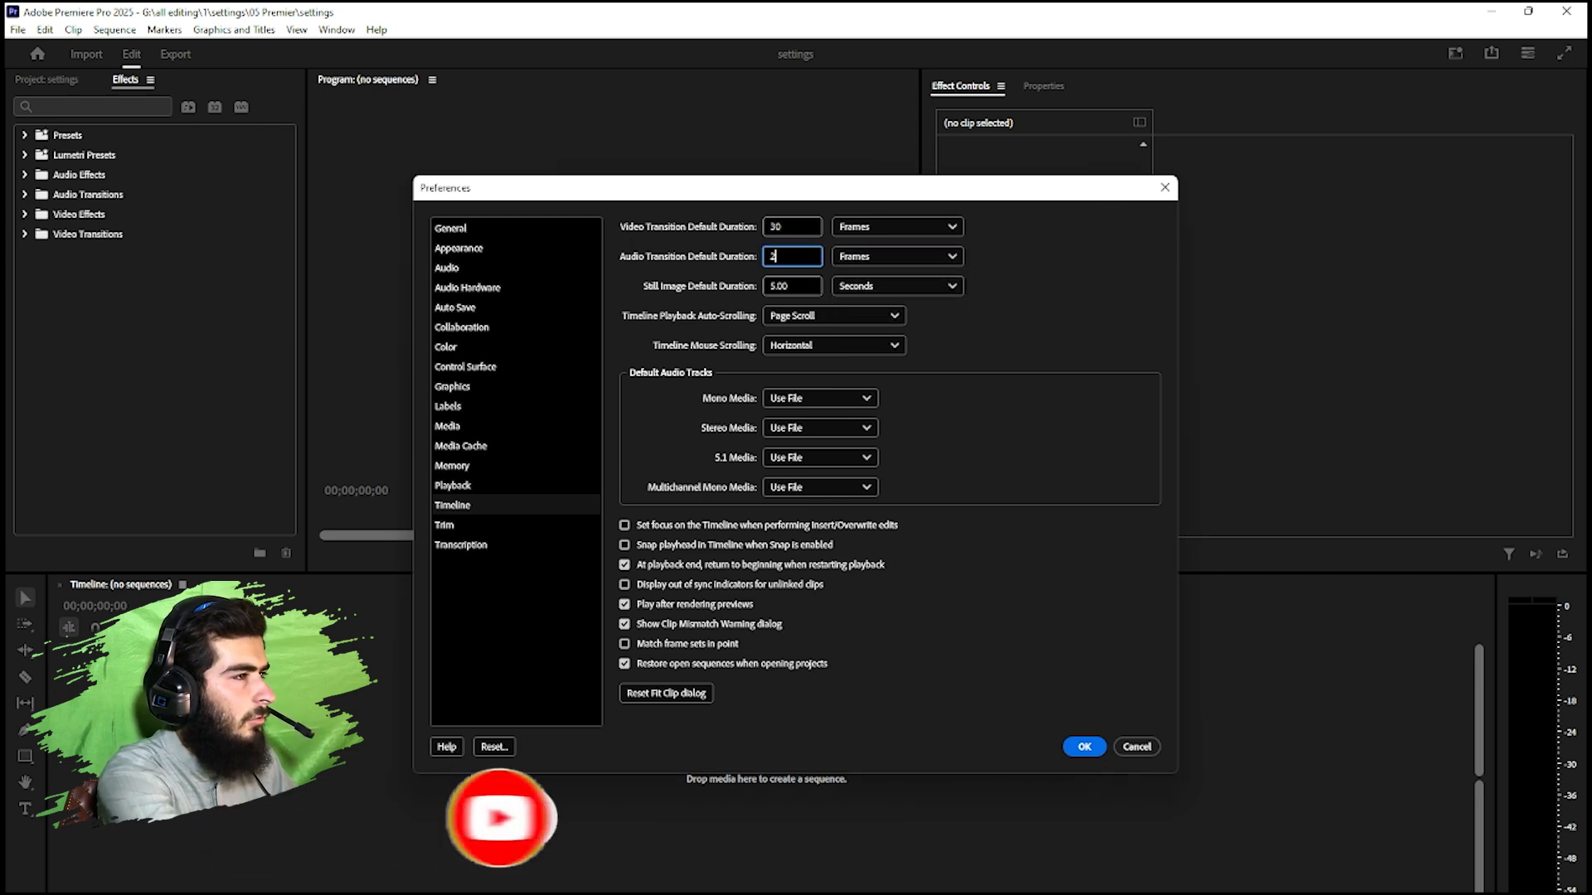
- Set timeline playback auto-scrolling to No Scroll, check the Trim preferences, and apply all preference changes
click(836, 320)
click(827, 342)
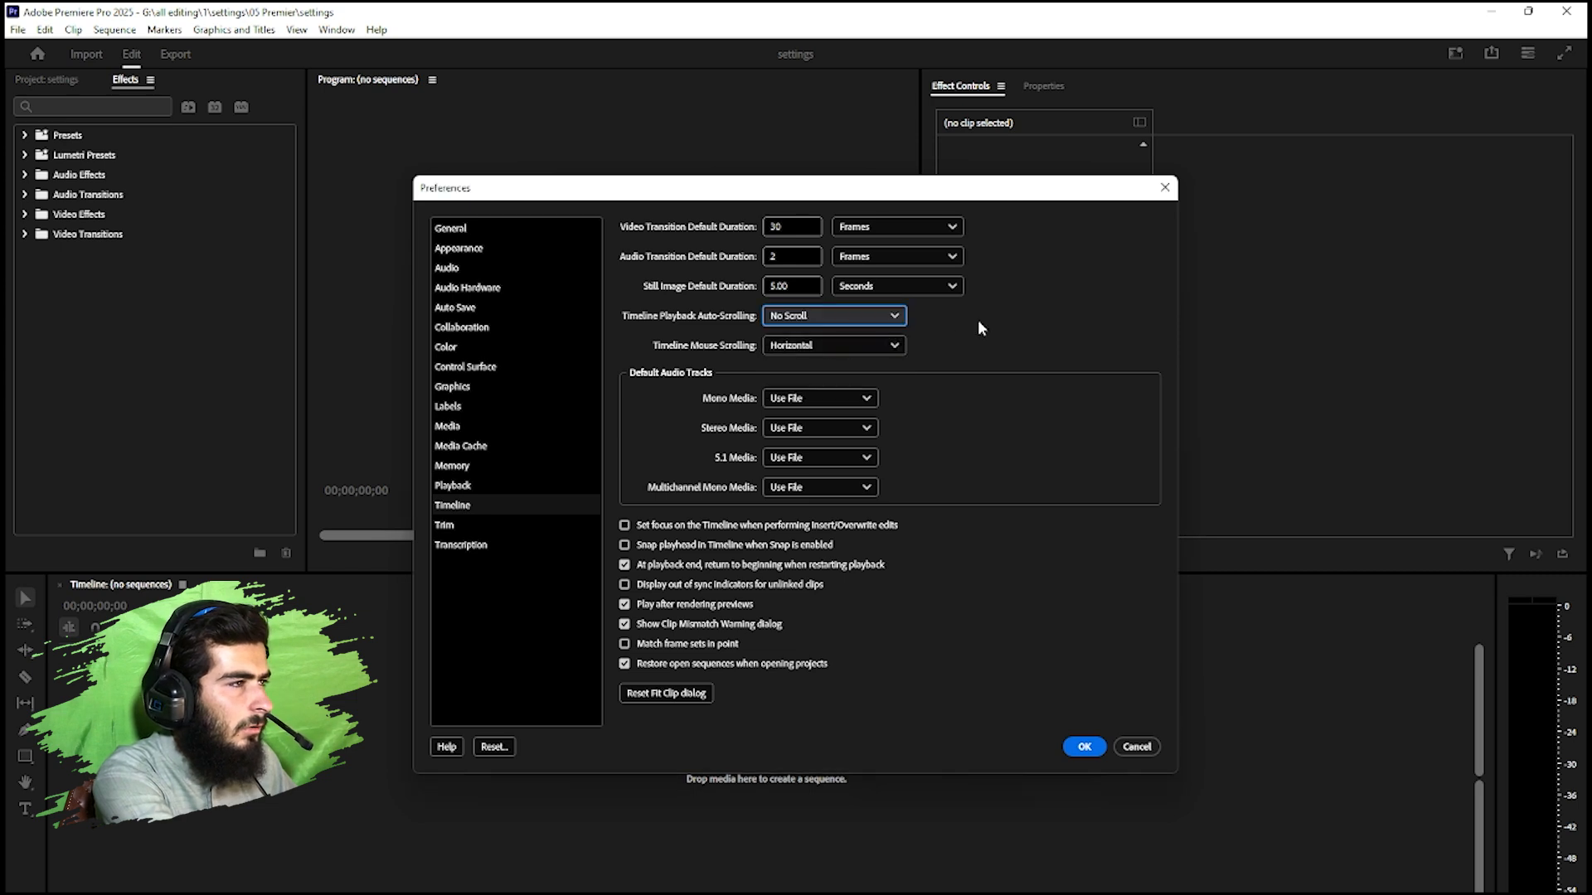
click(450, 522)
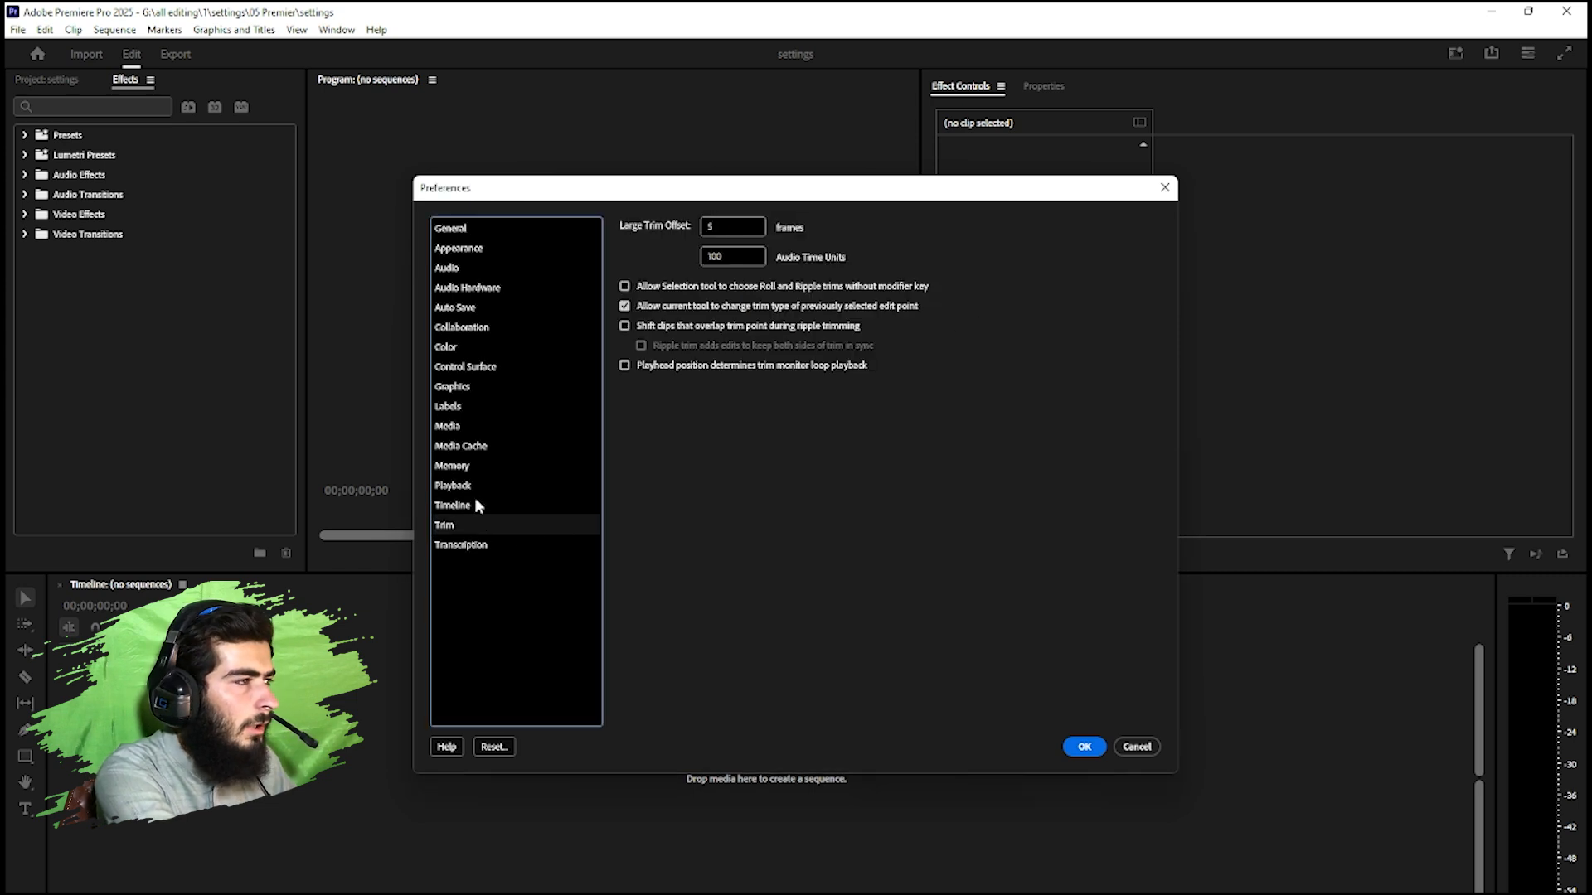
click(467, 505)
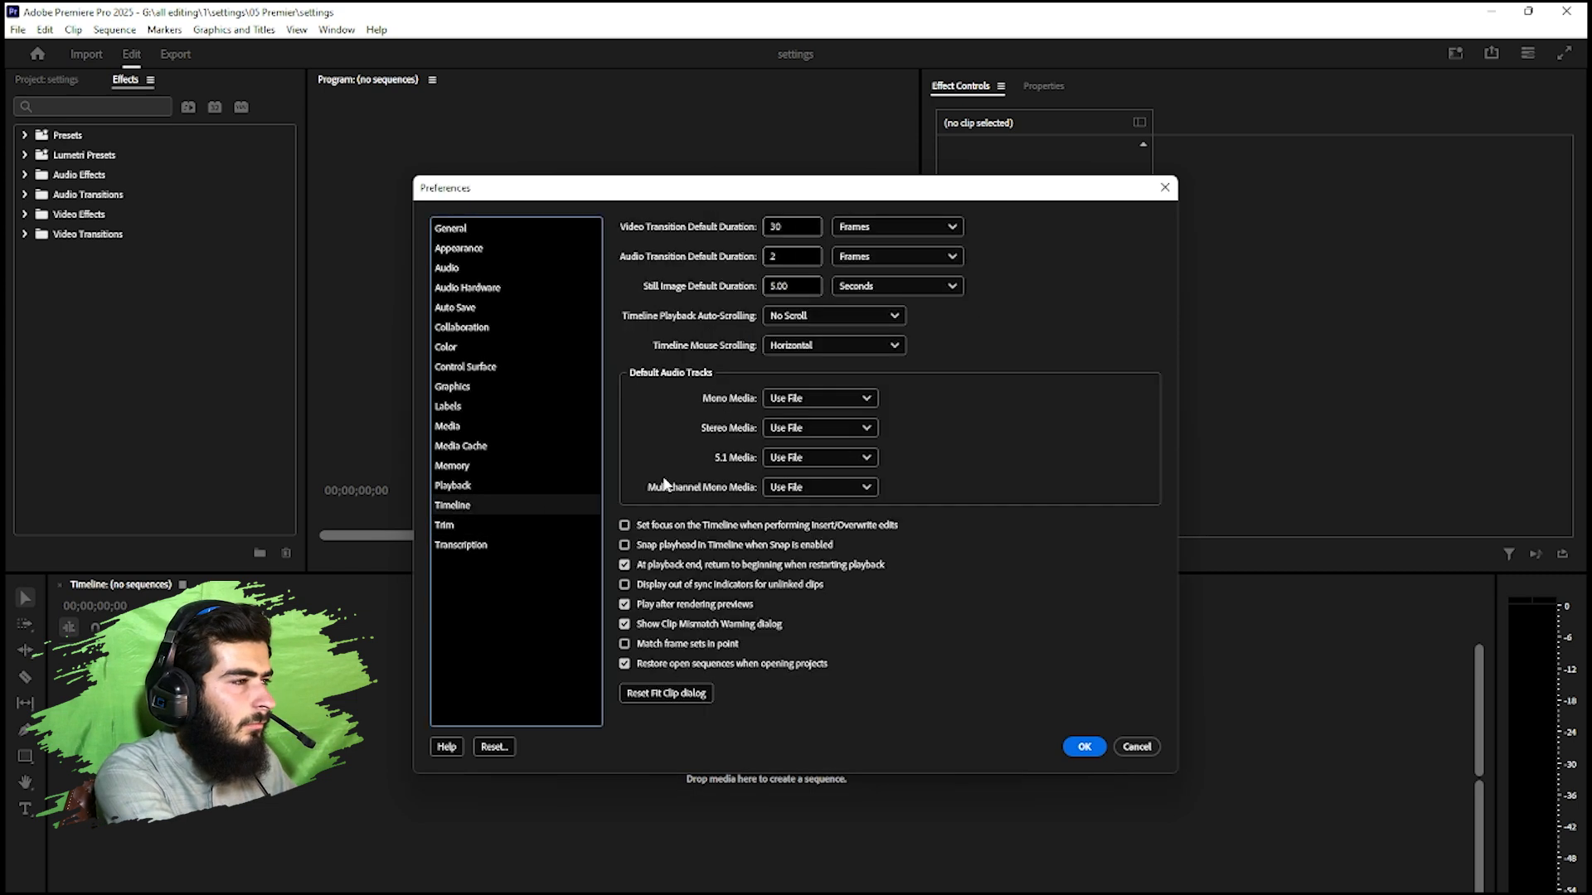
click(1078, 745)
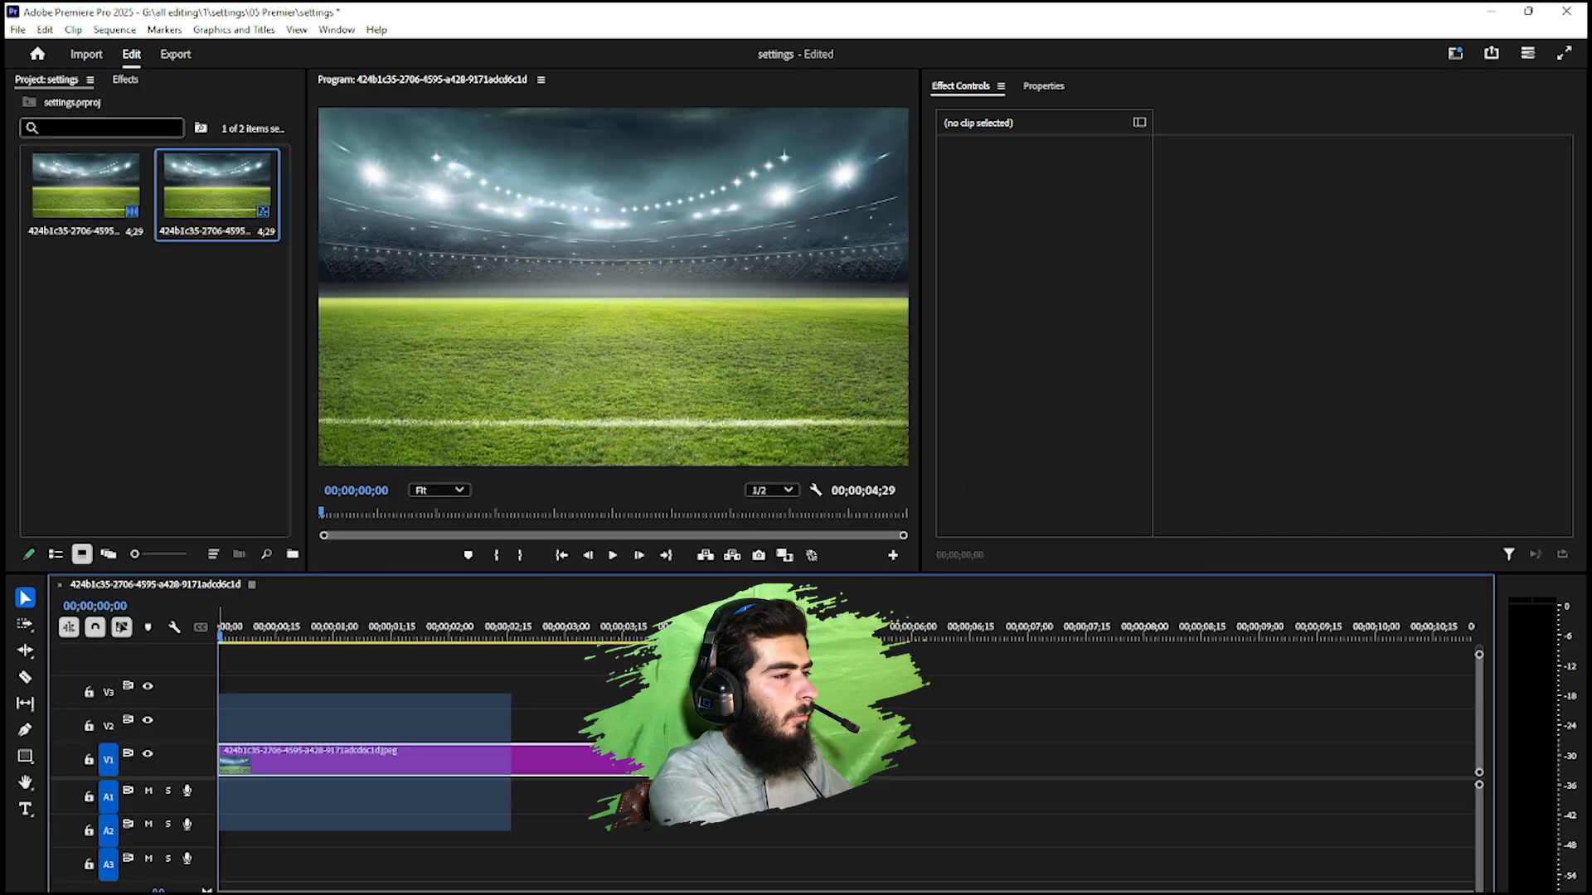
- Try to split the stadium clip on V1 at 00;00;00;28 and ripple-delete a piece of it
click(373, 759)
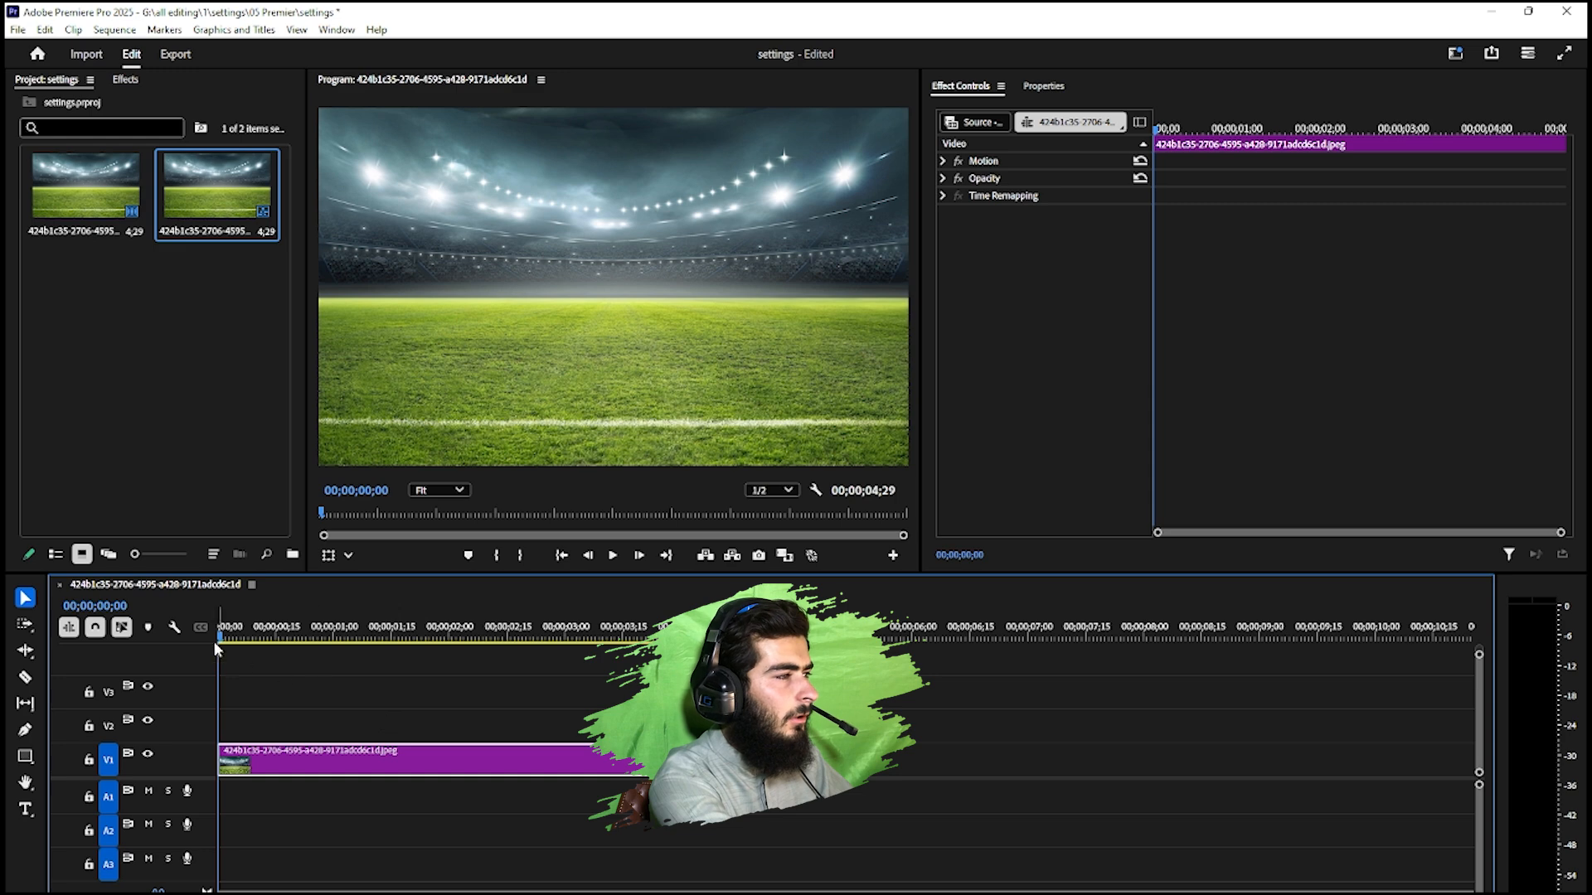
click(325, 637)
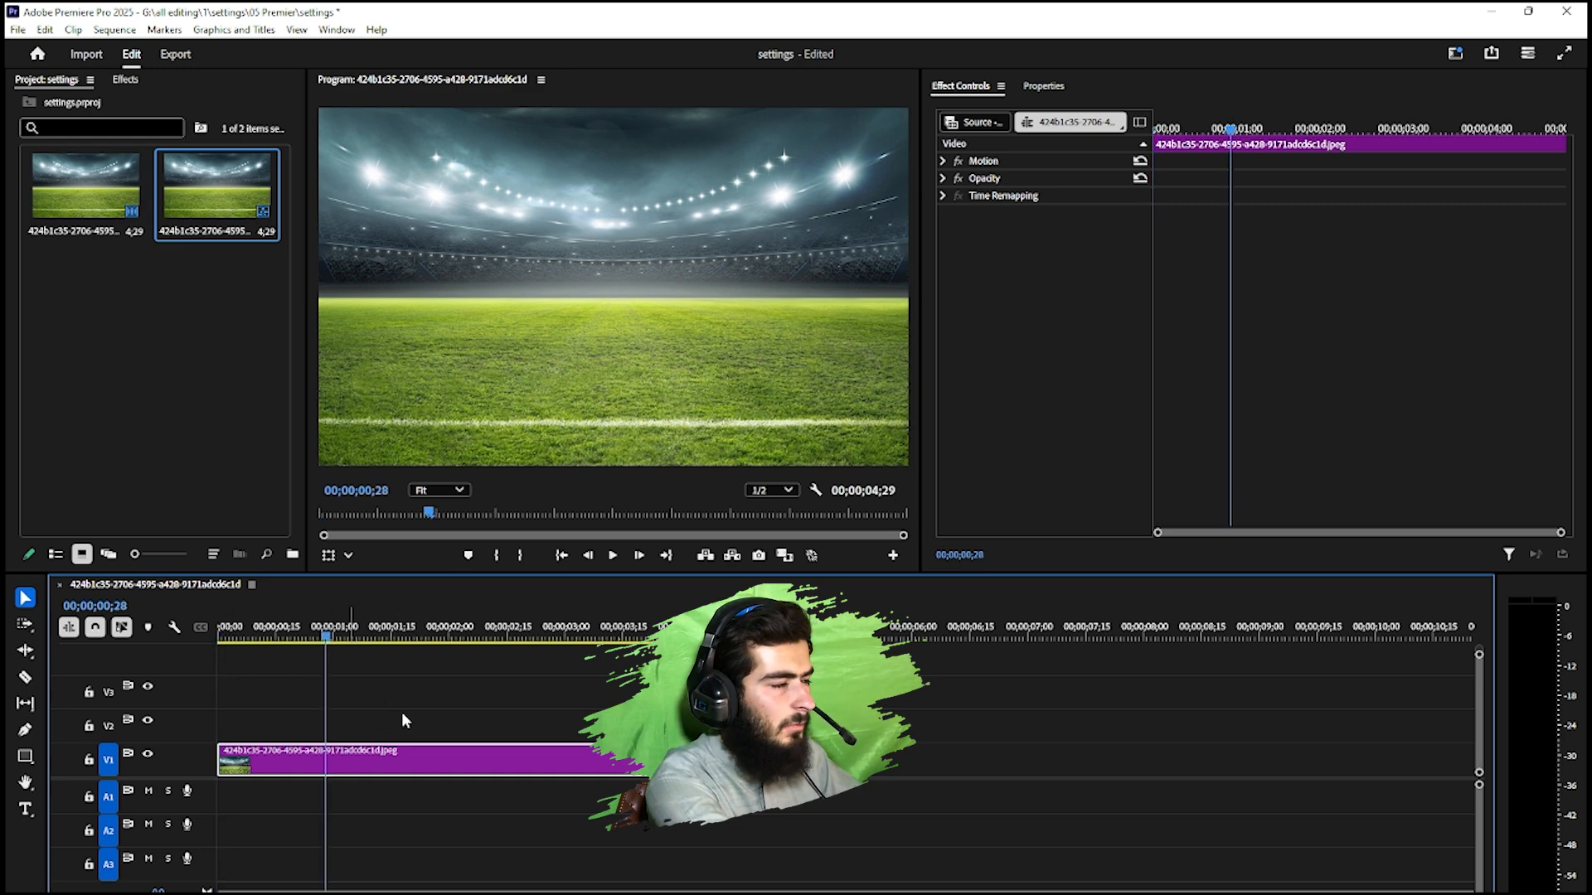
key(ctrl+k)
key(shift+Delete)
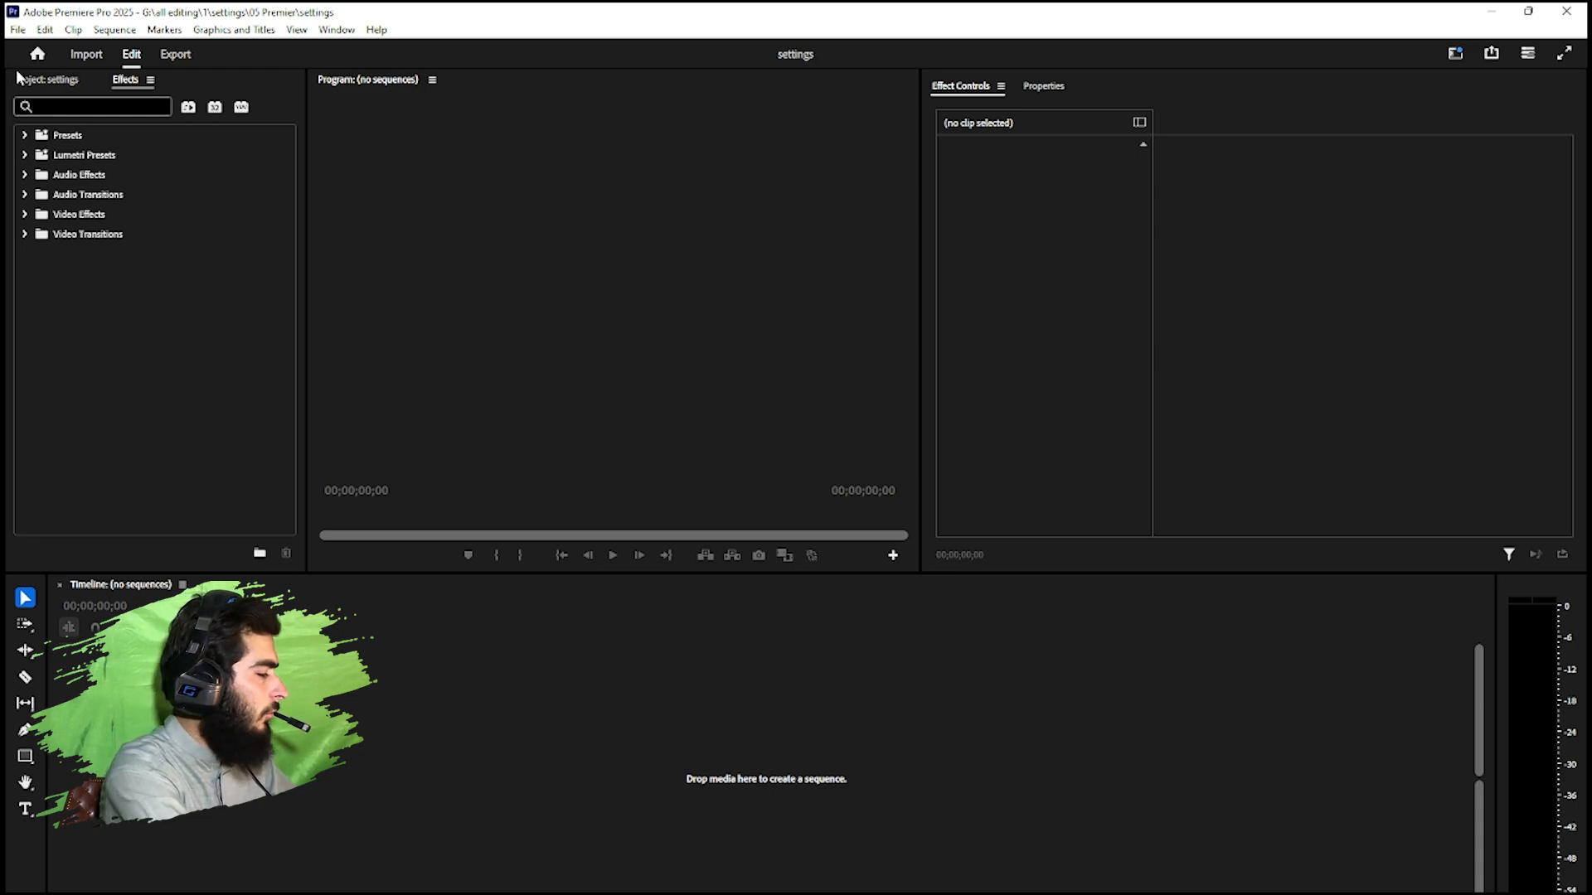
- Assign S as the keyboard shortcut for the Add Edit command
key(ctrl+alt+k)
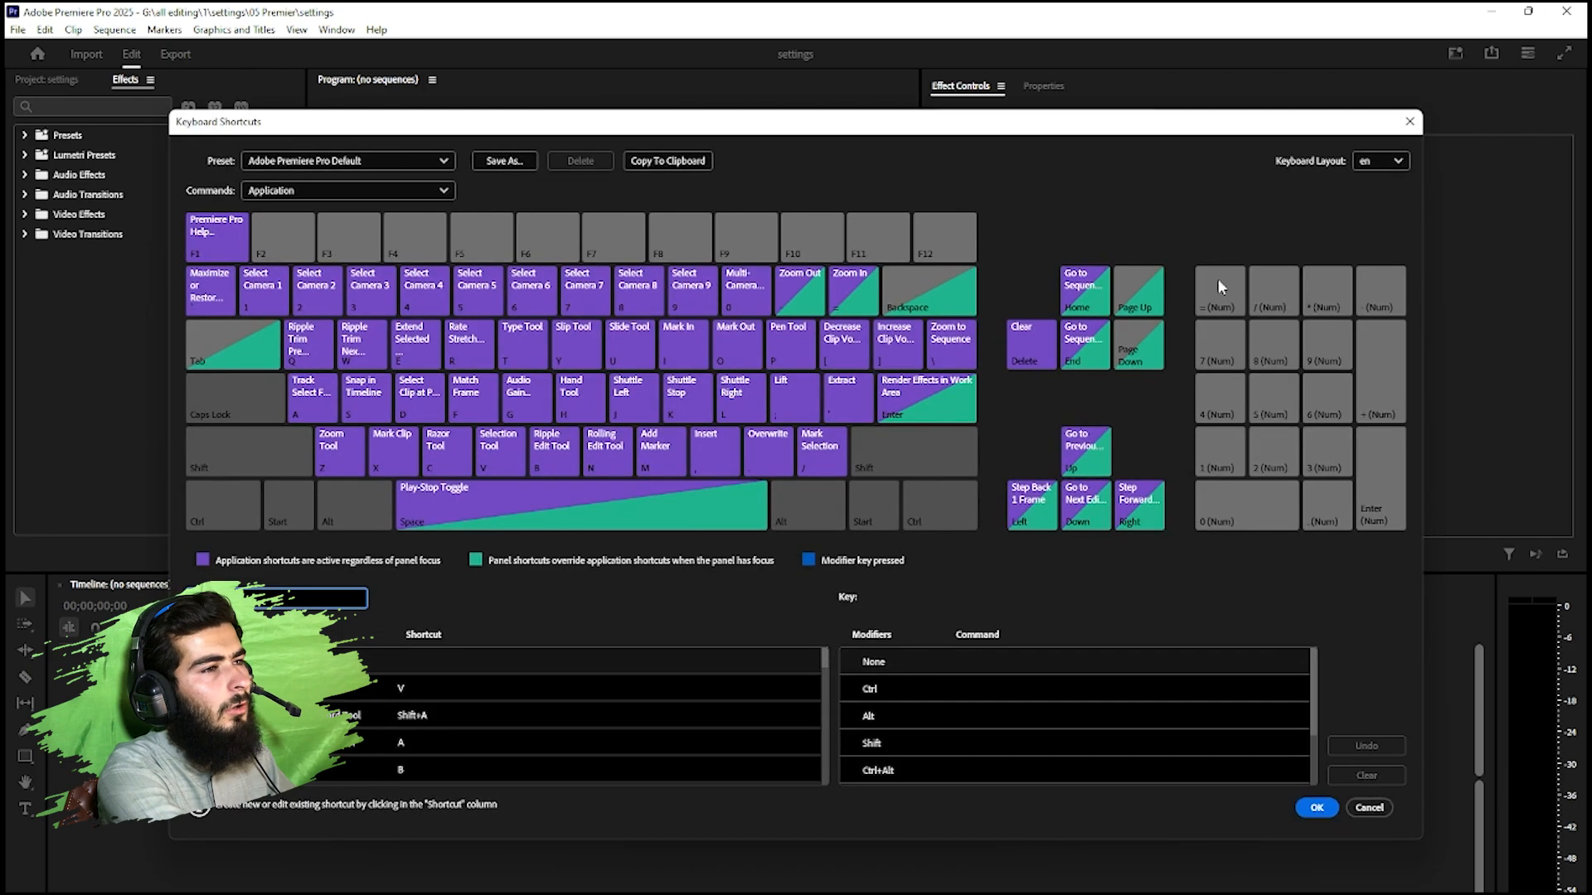
click(1409, 121)
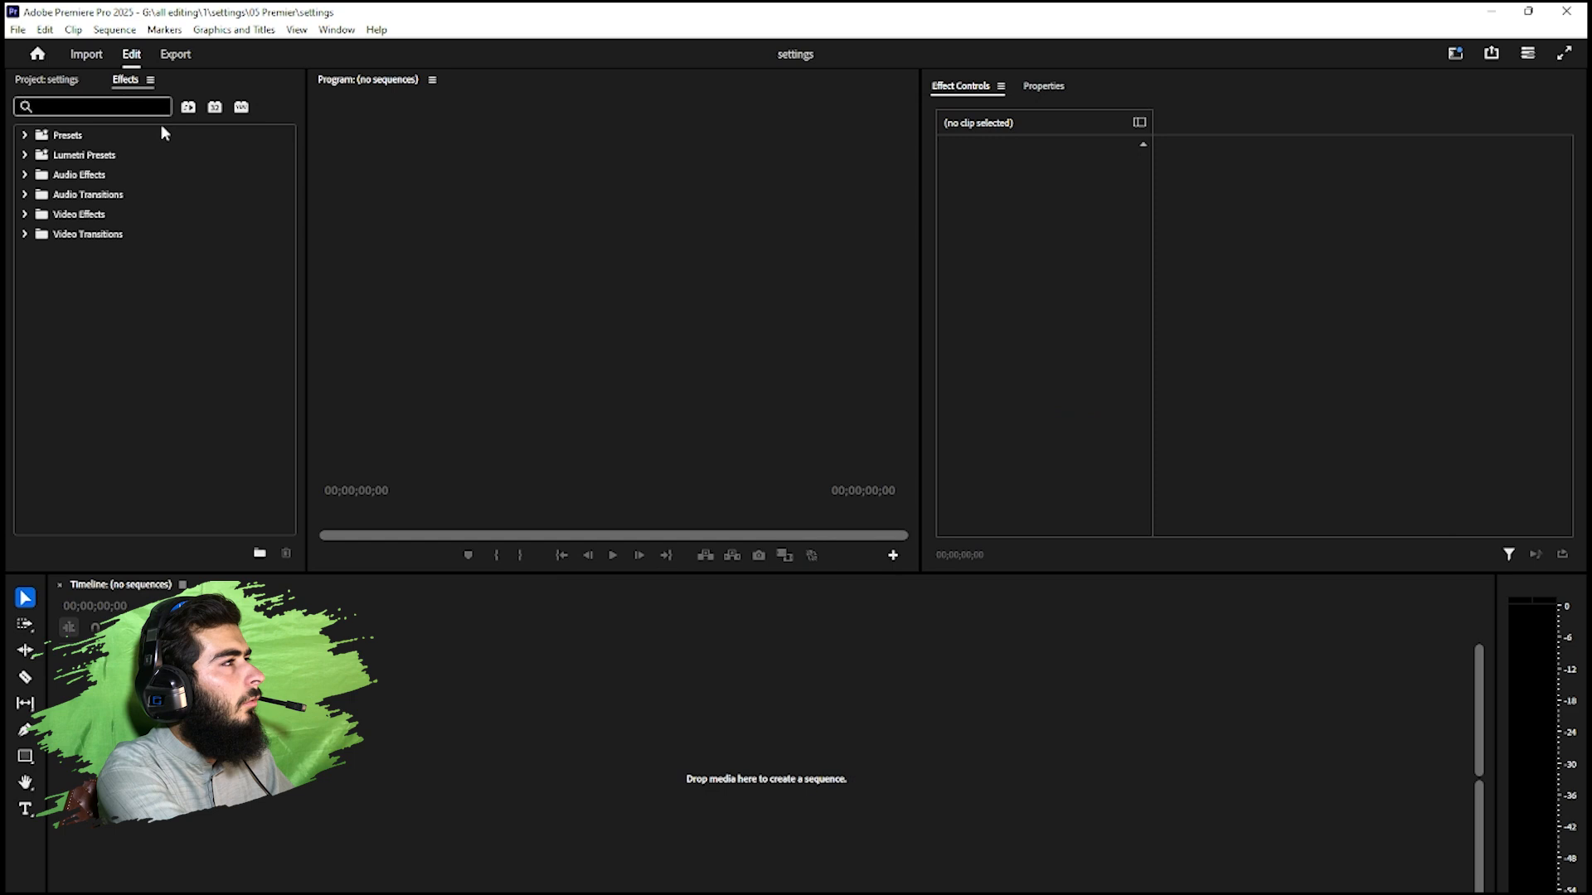
click(46, 31)
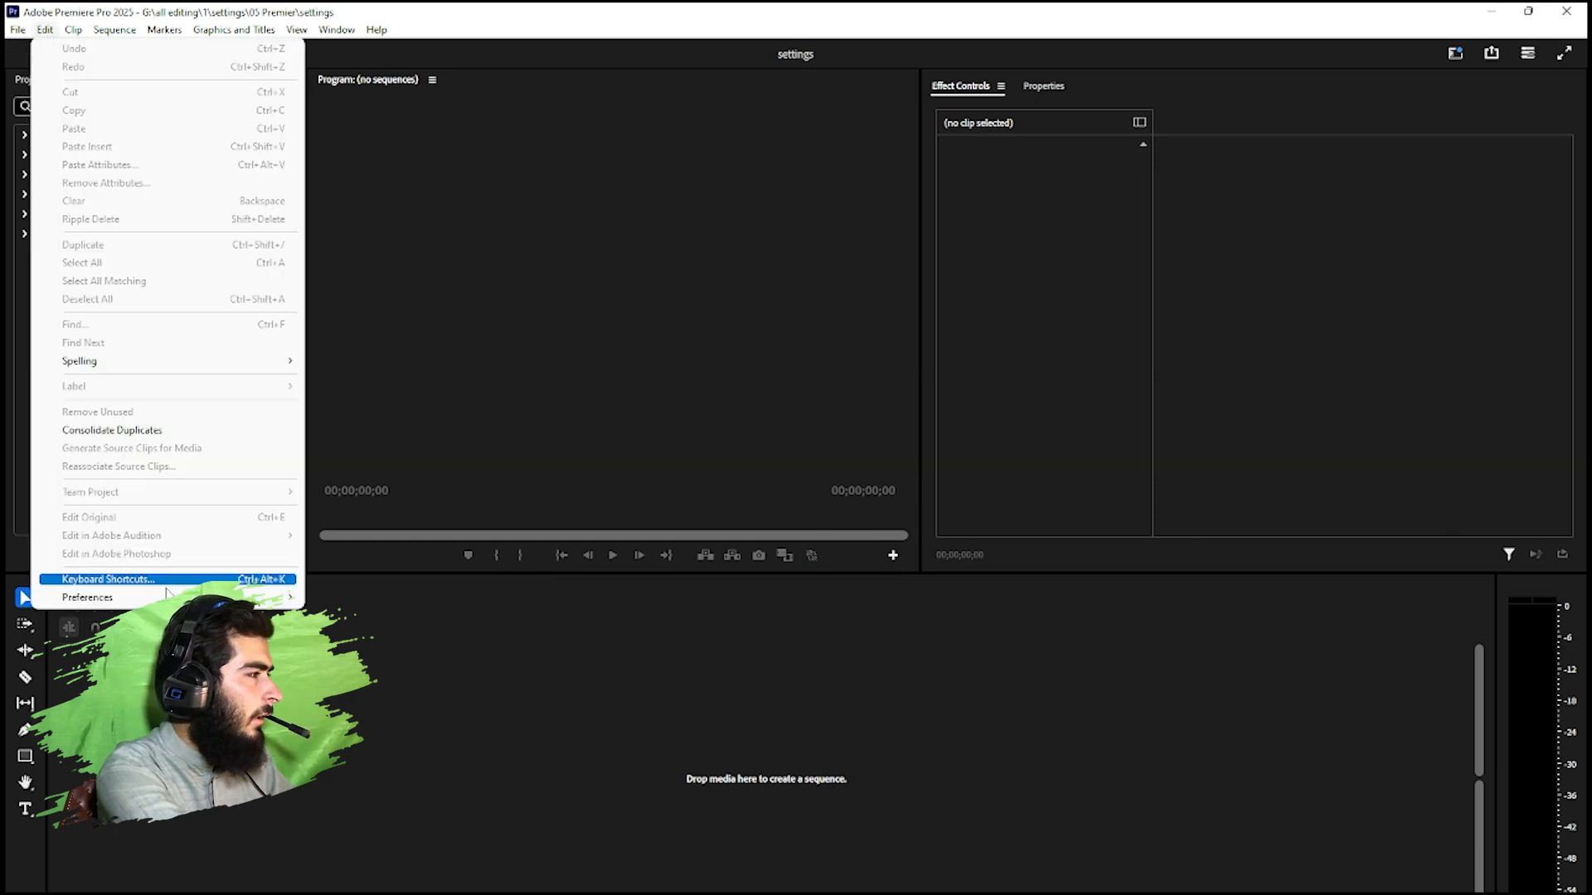
click(223, 578)
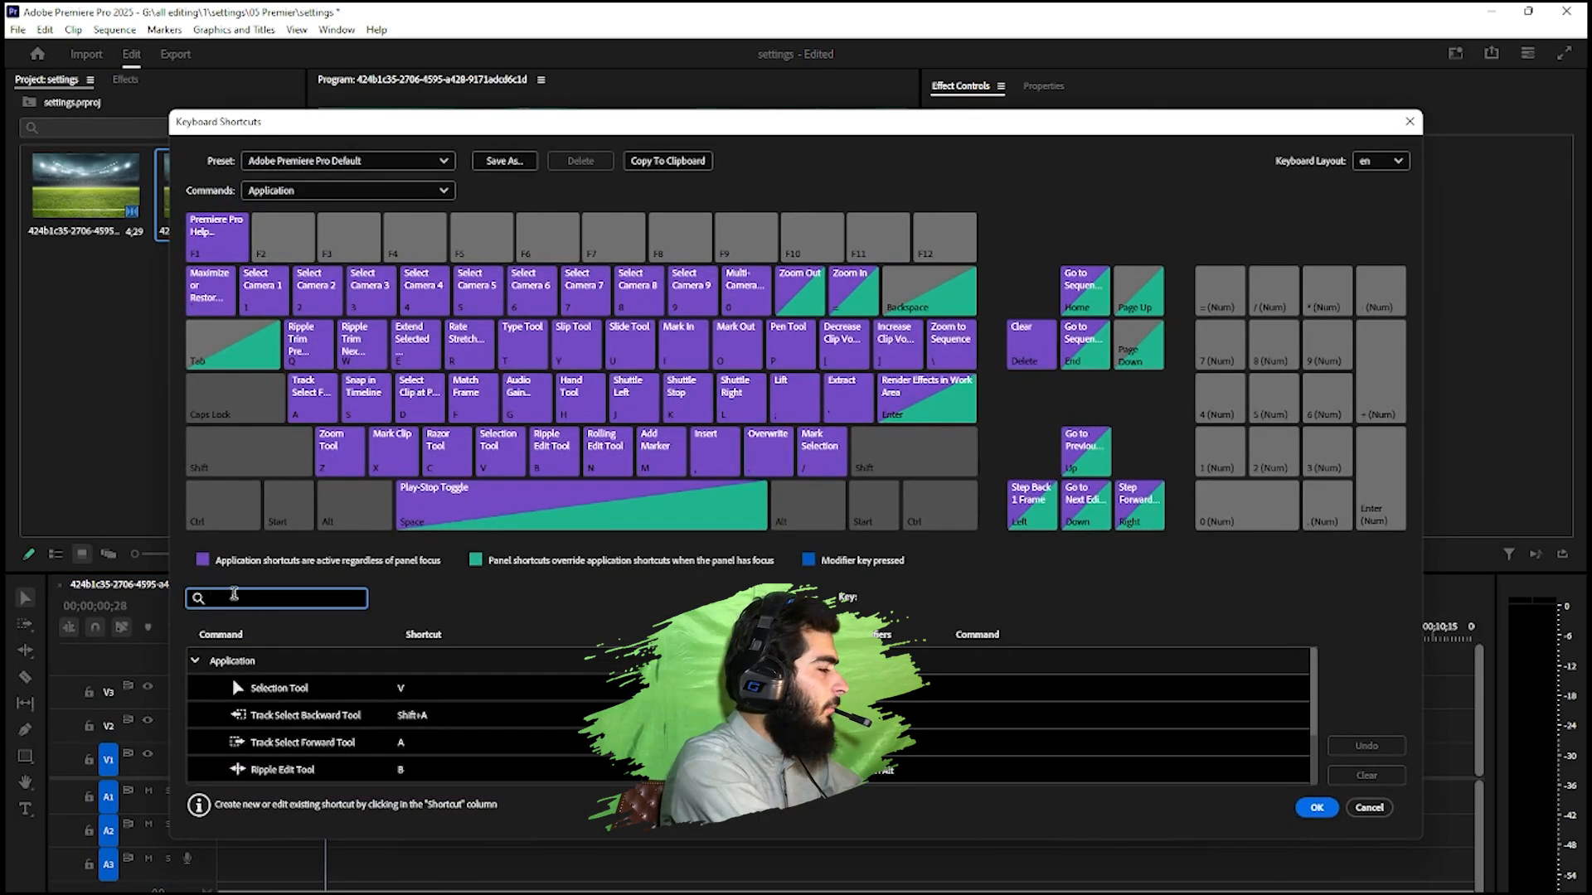
text(add edit)
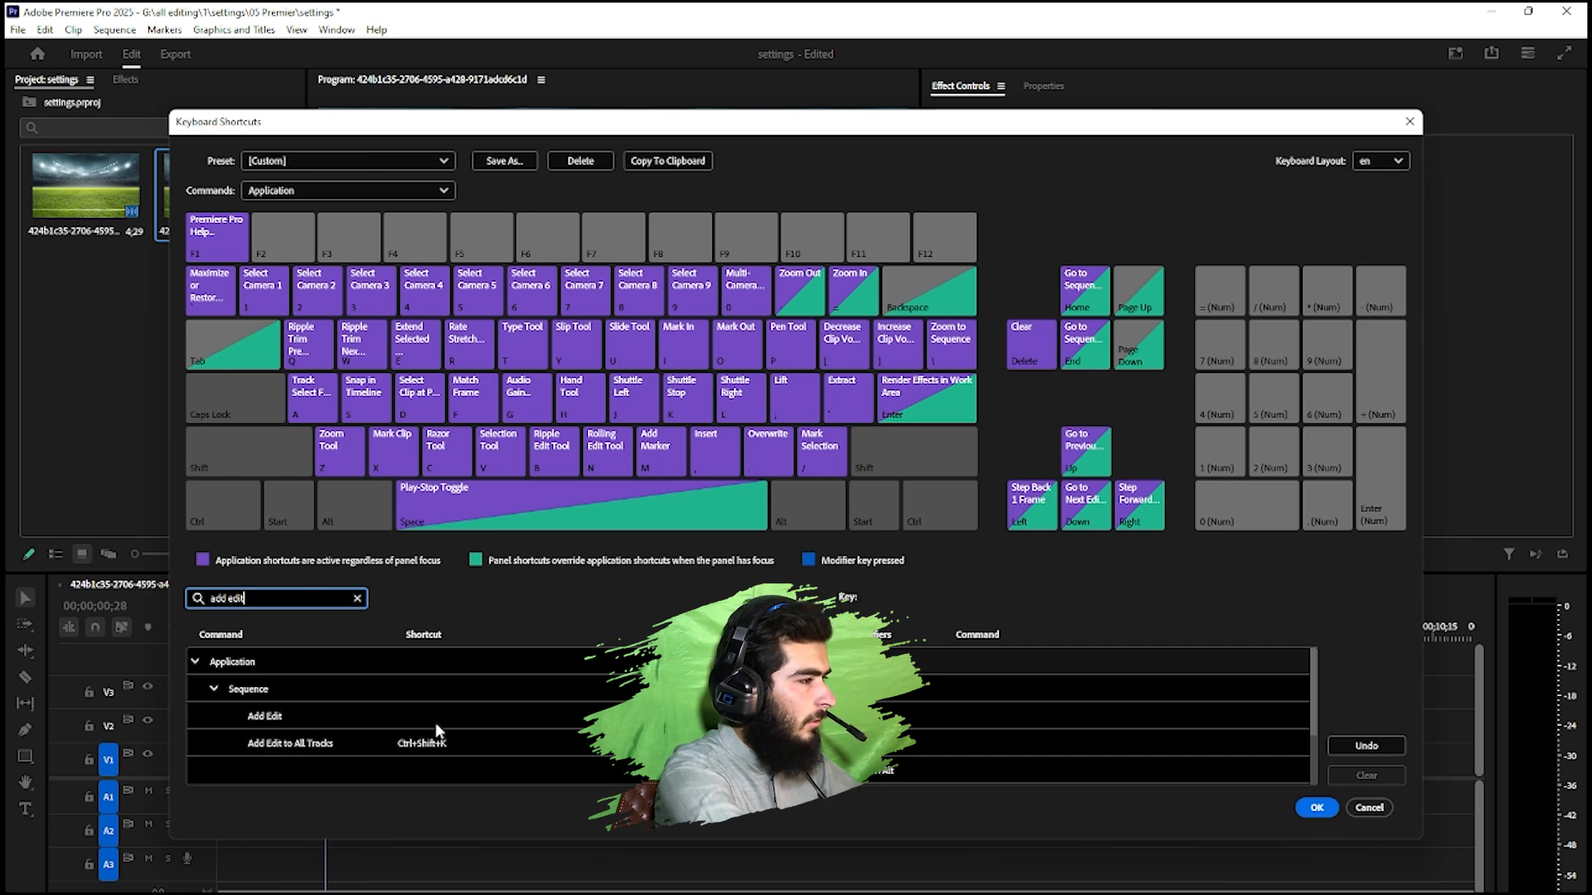
click(435, 719)
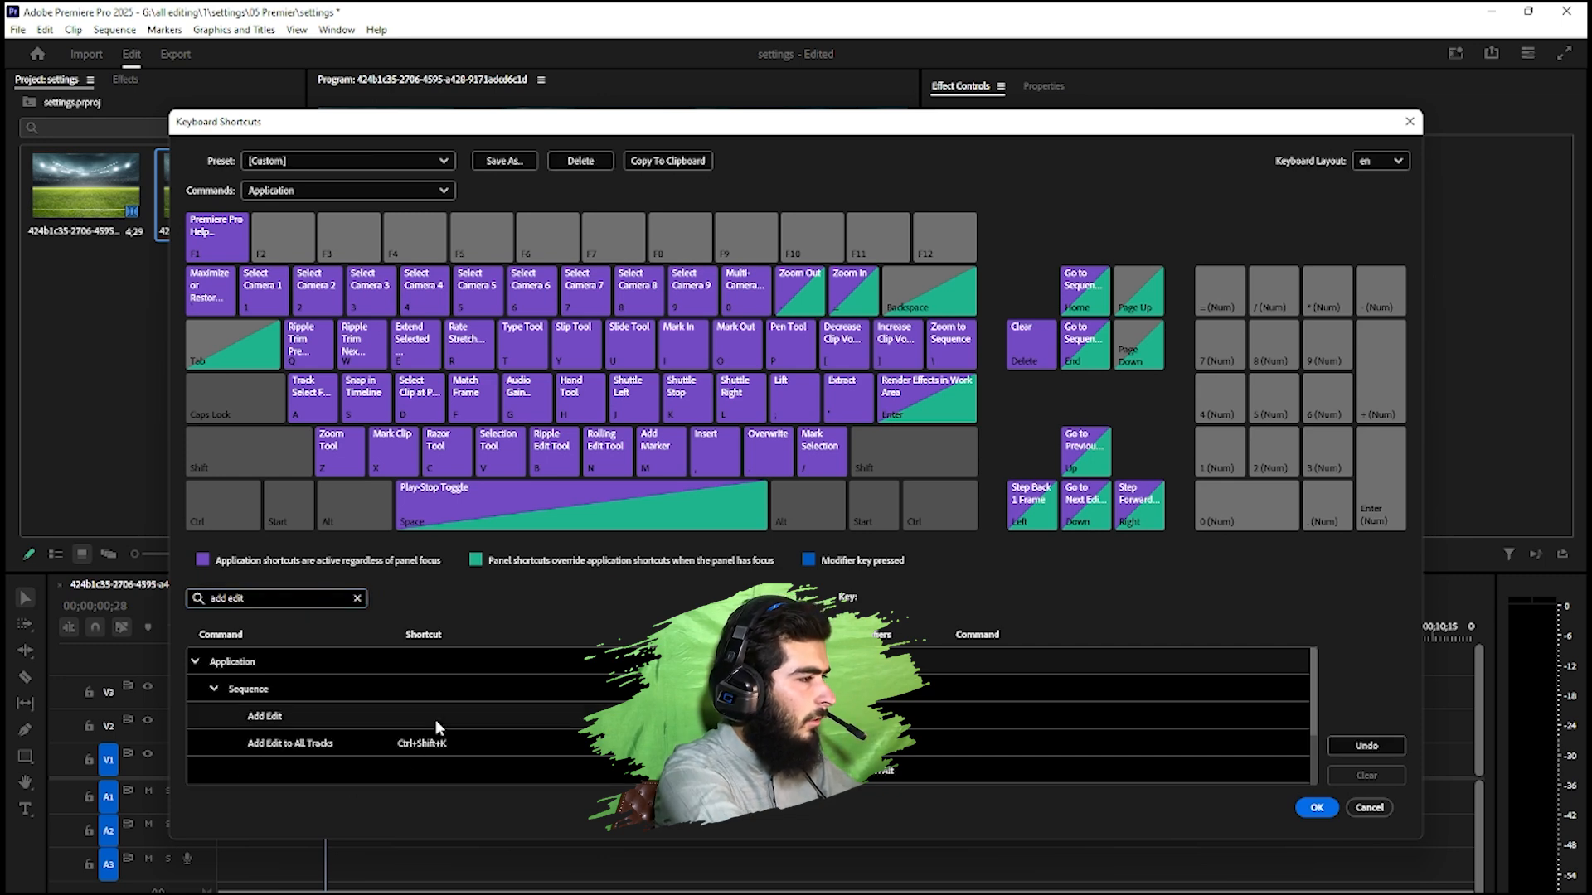
key(s)
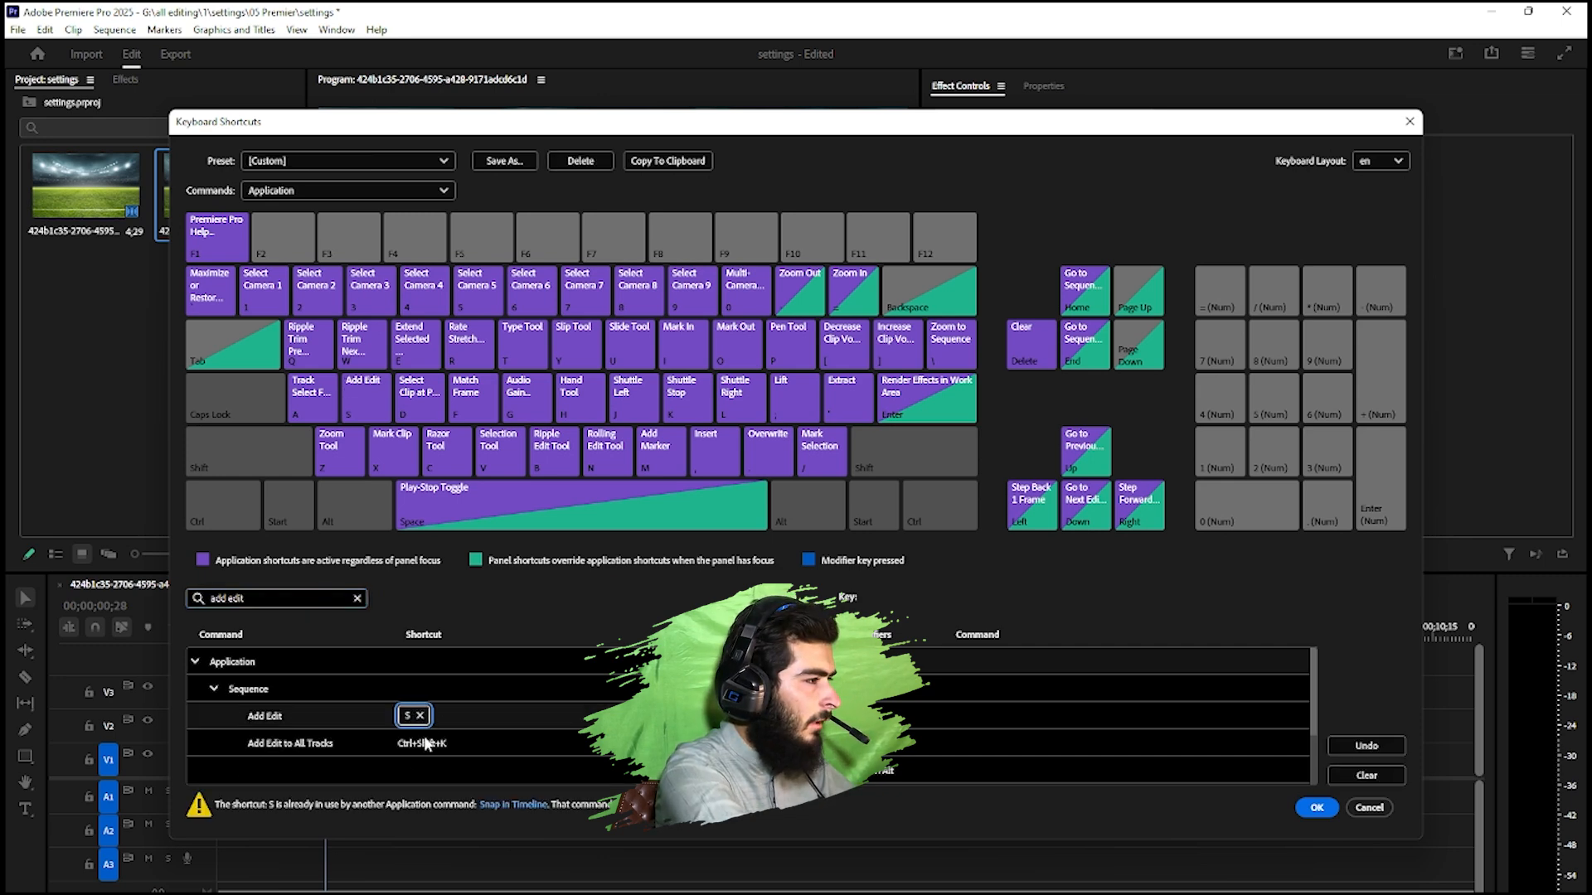
- Replace the shortcut of Add Edit to All Tracks with Shift+S
click(442, 743)
key(Delete)
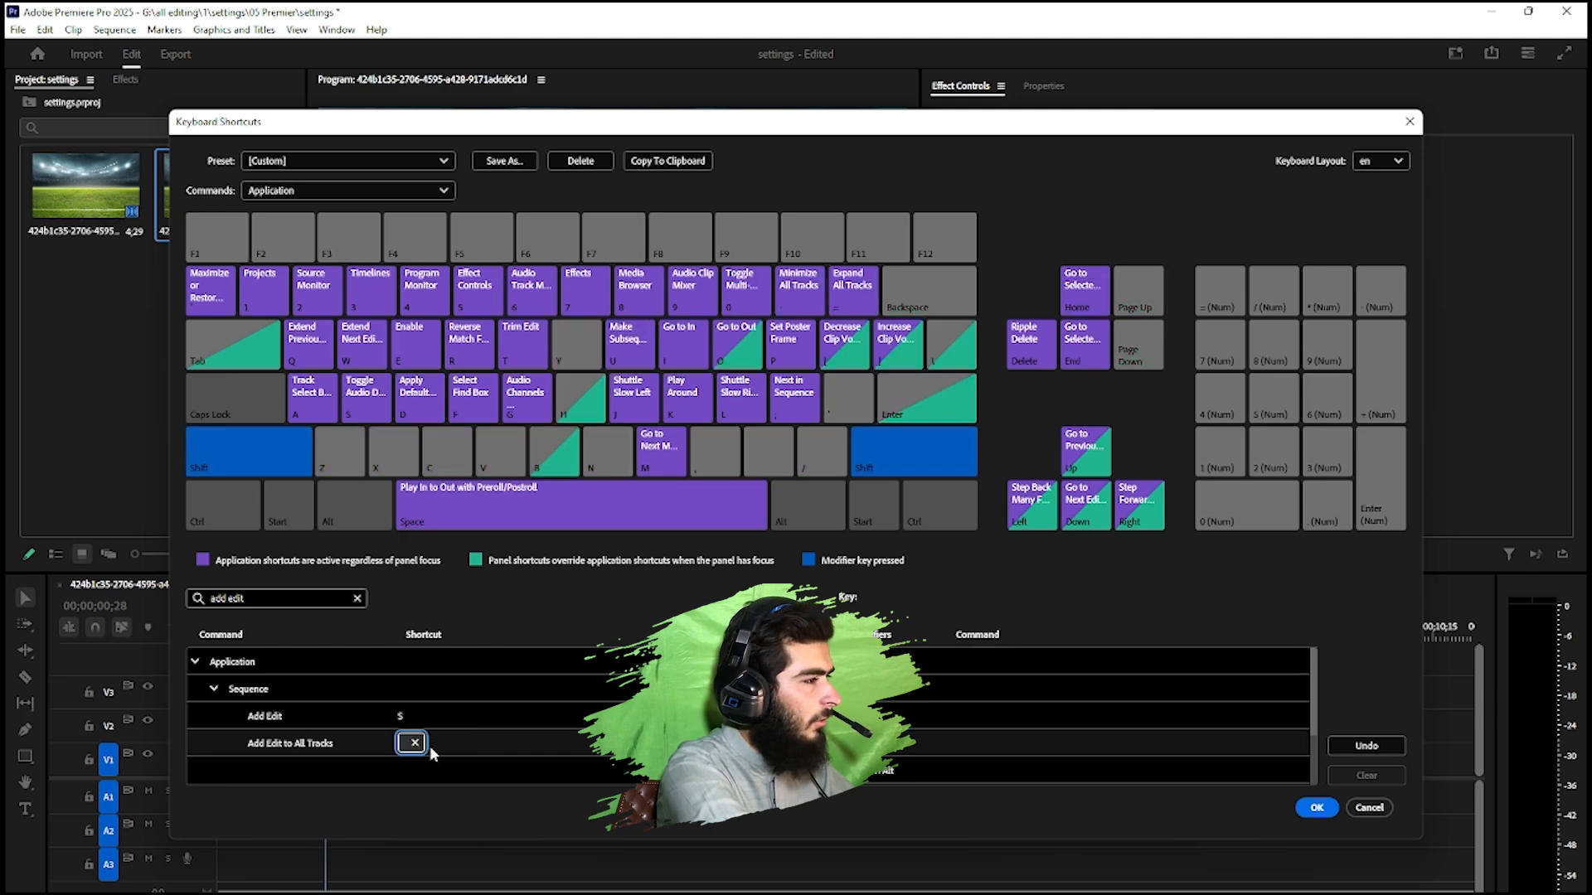
key(shift+s)
- Find the clip command Enable in the keyboard shortcuts and assign D to it as its only shortcut
click(291, 594)
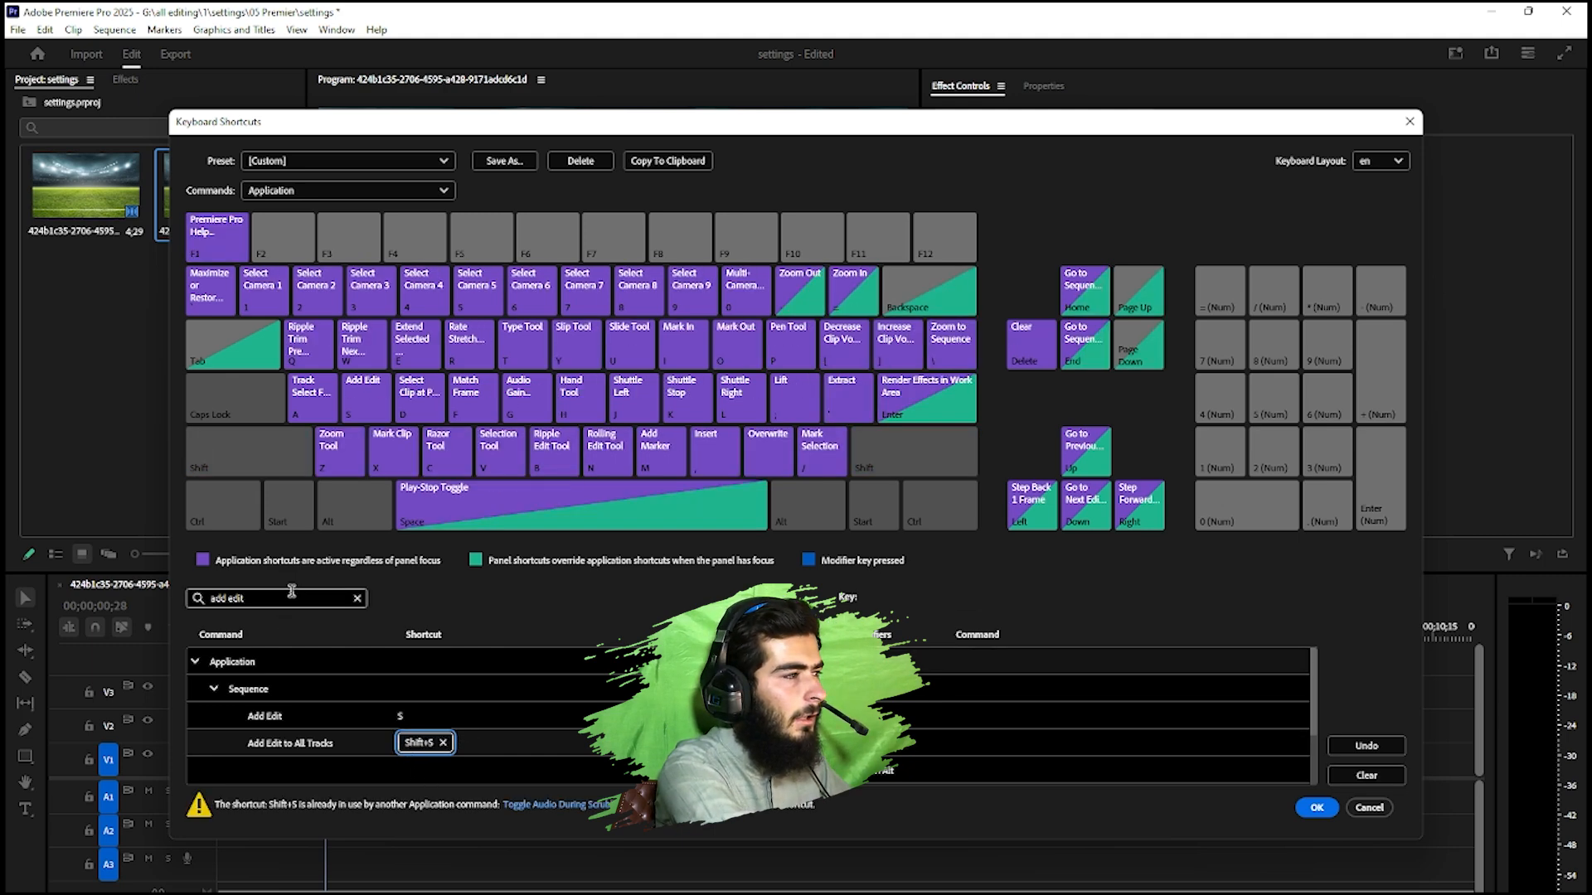
text(enable)
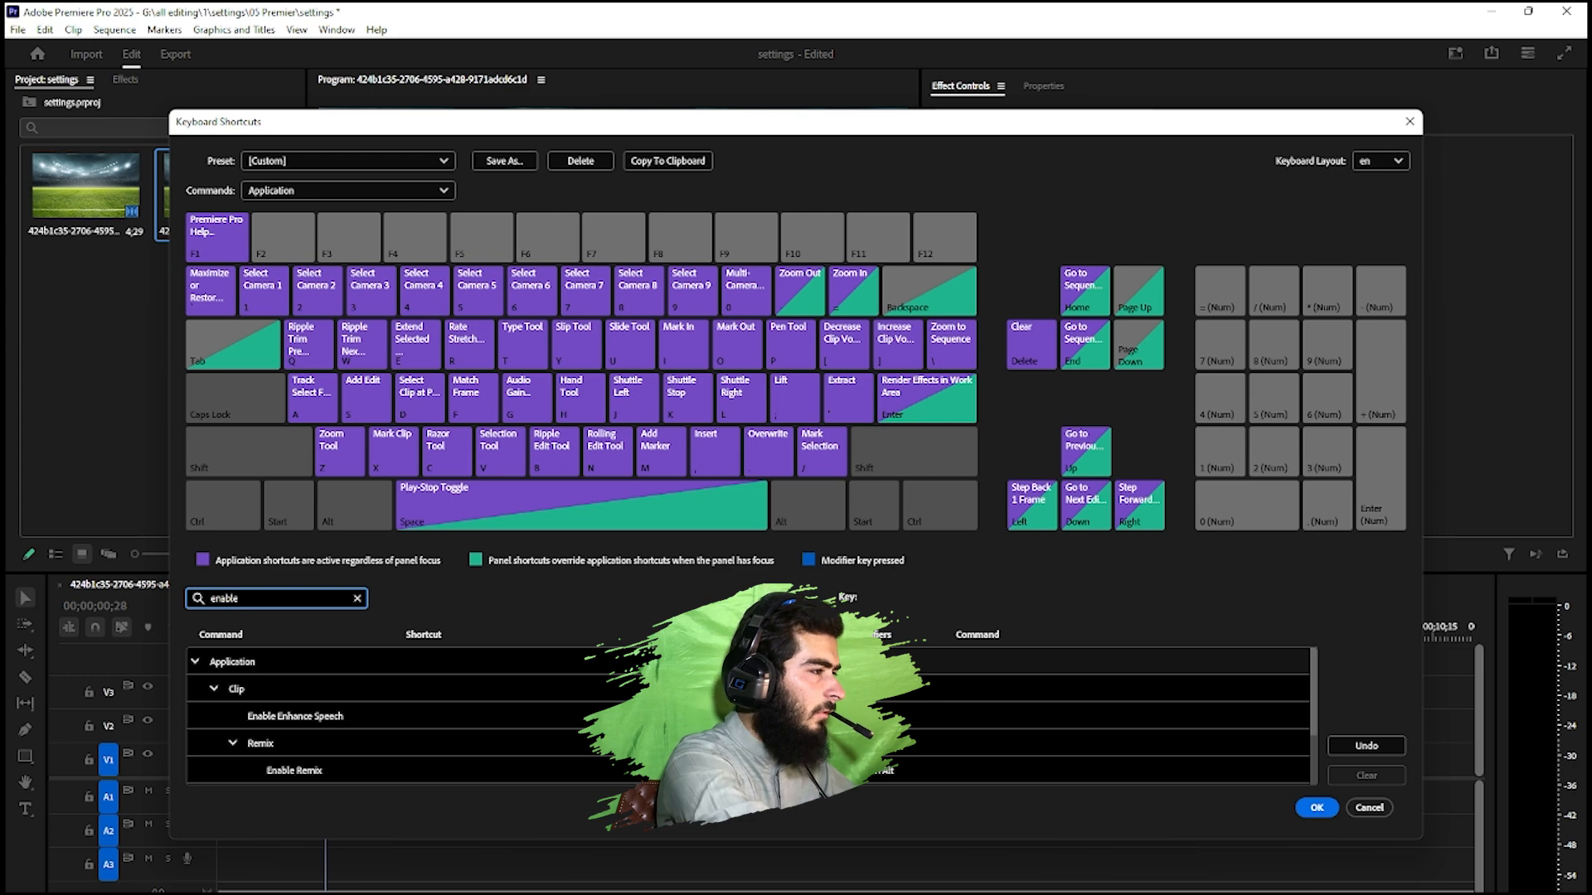
scroll(378, 707, down, 3)
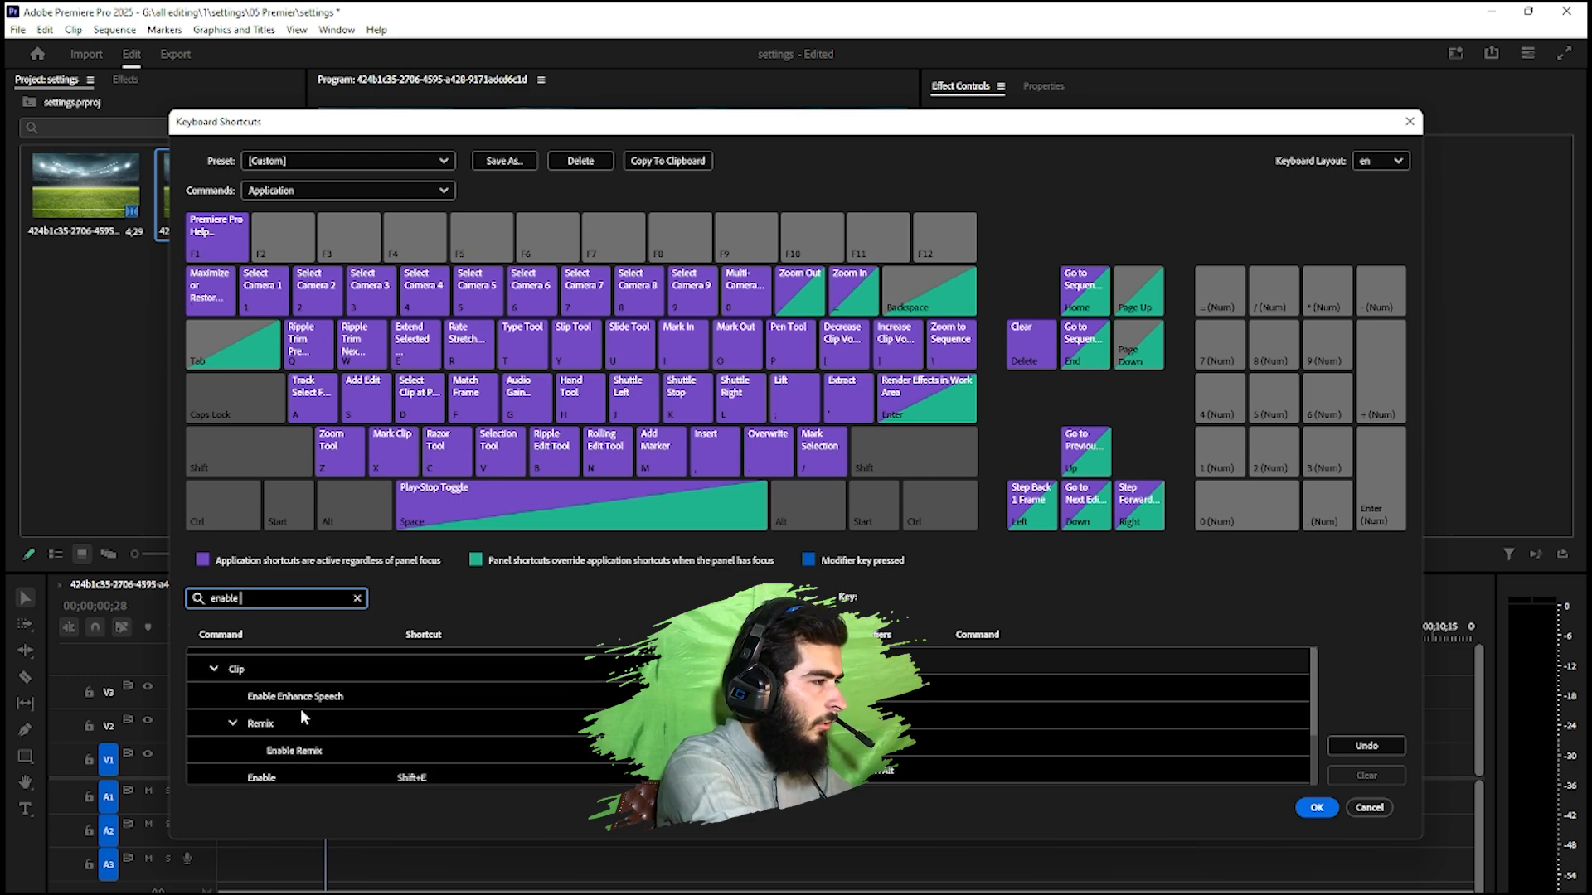
scroll(381, 748, down, 2)
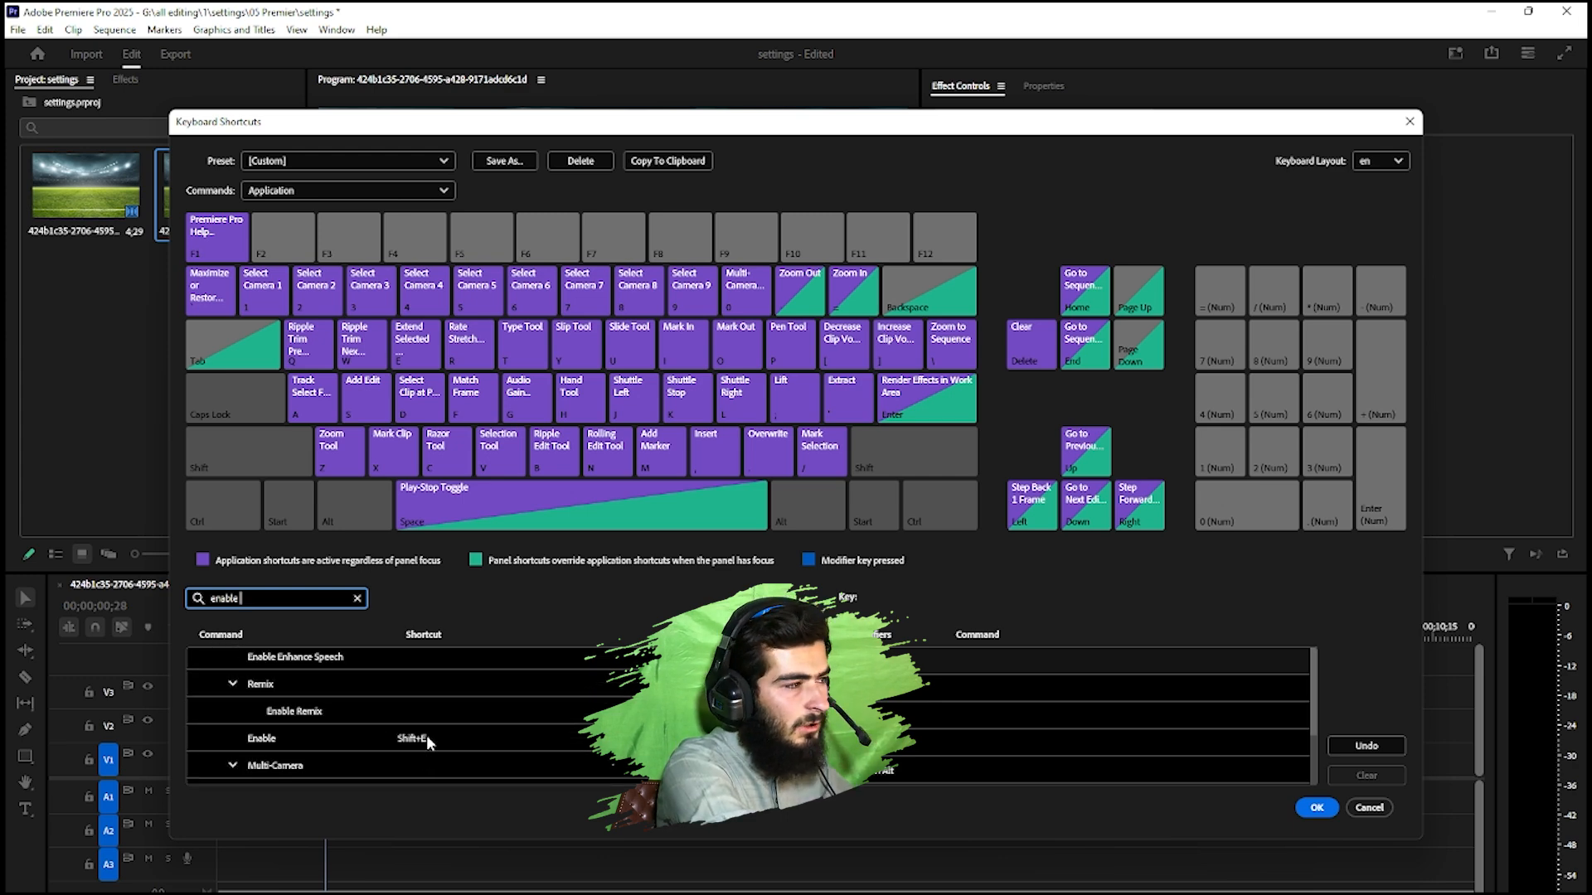
click(425, 737)
click(443, 737)
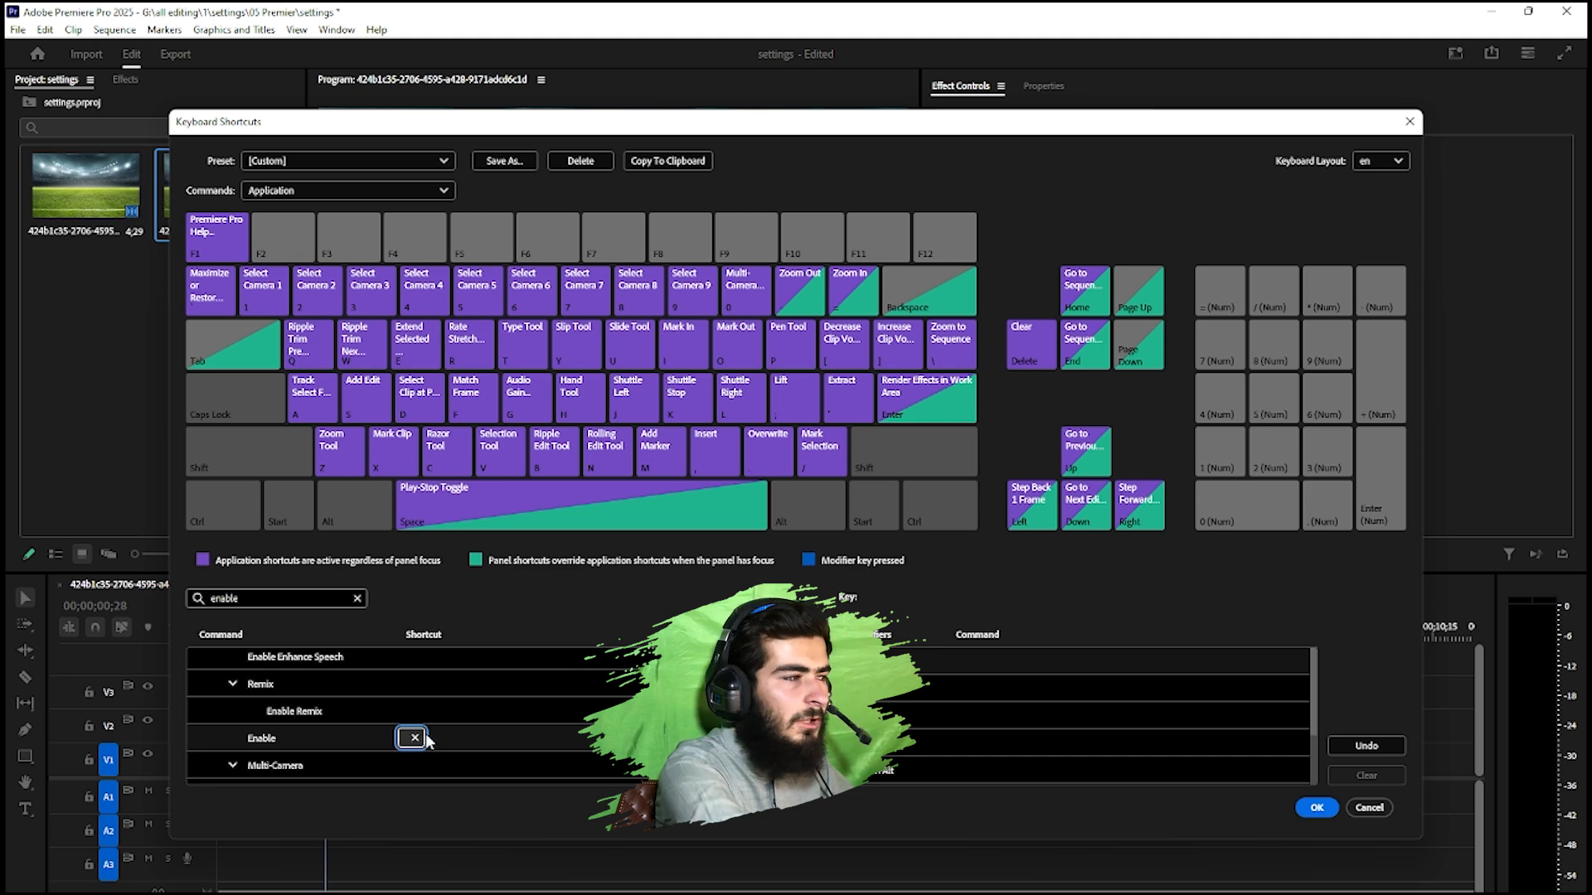
key(d)
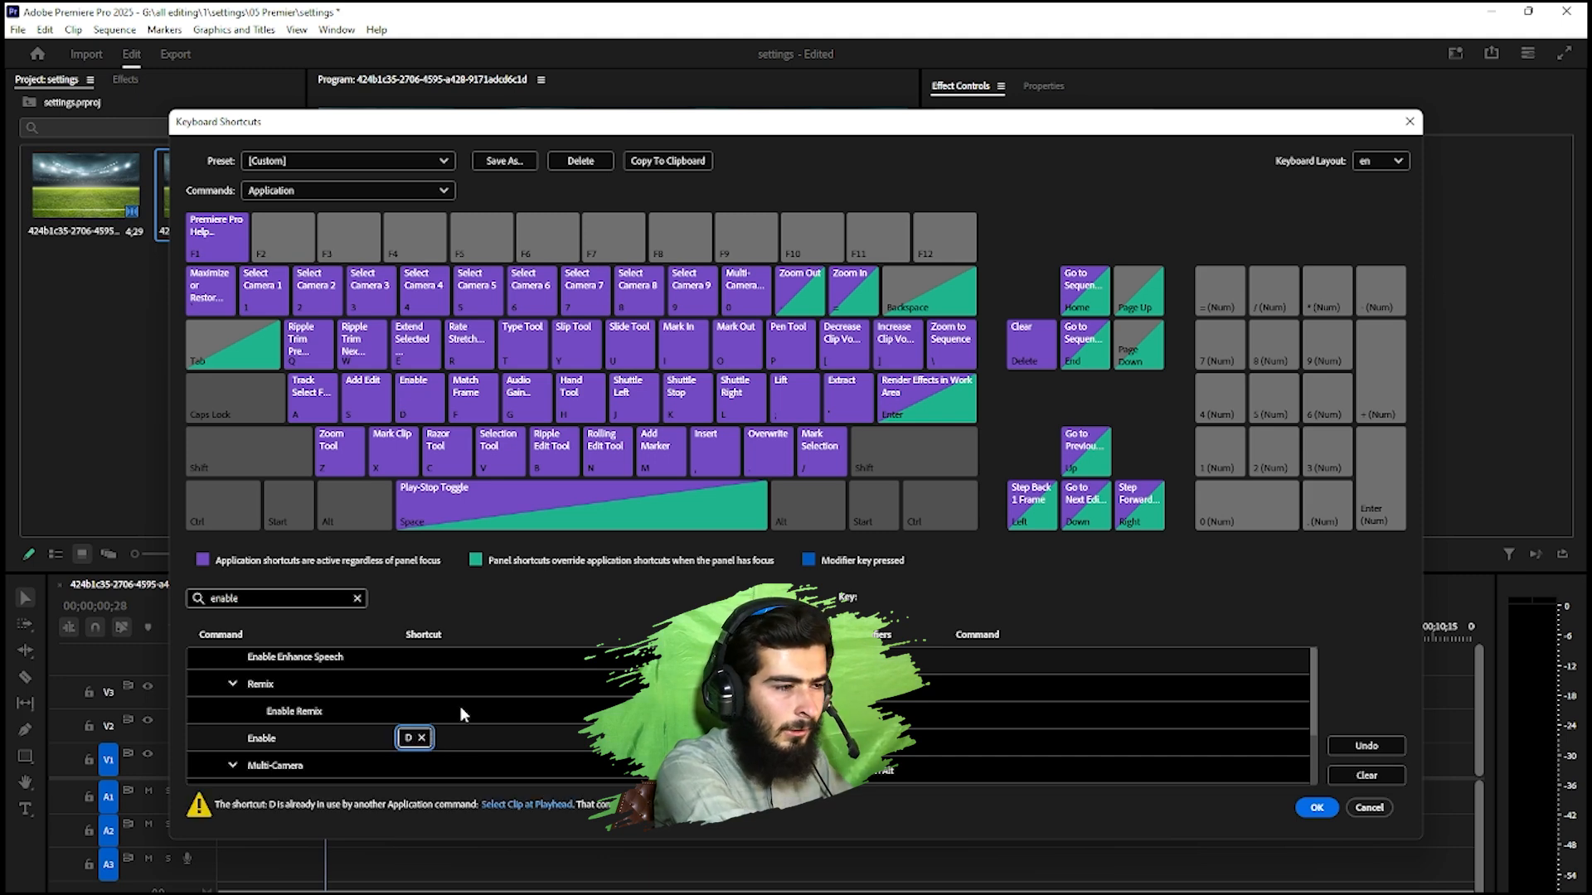
- Find the Snap in Timeline command and assign Ctrl+W as its shortcut
click(358, 598)
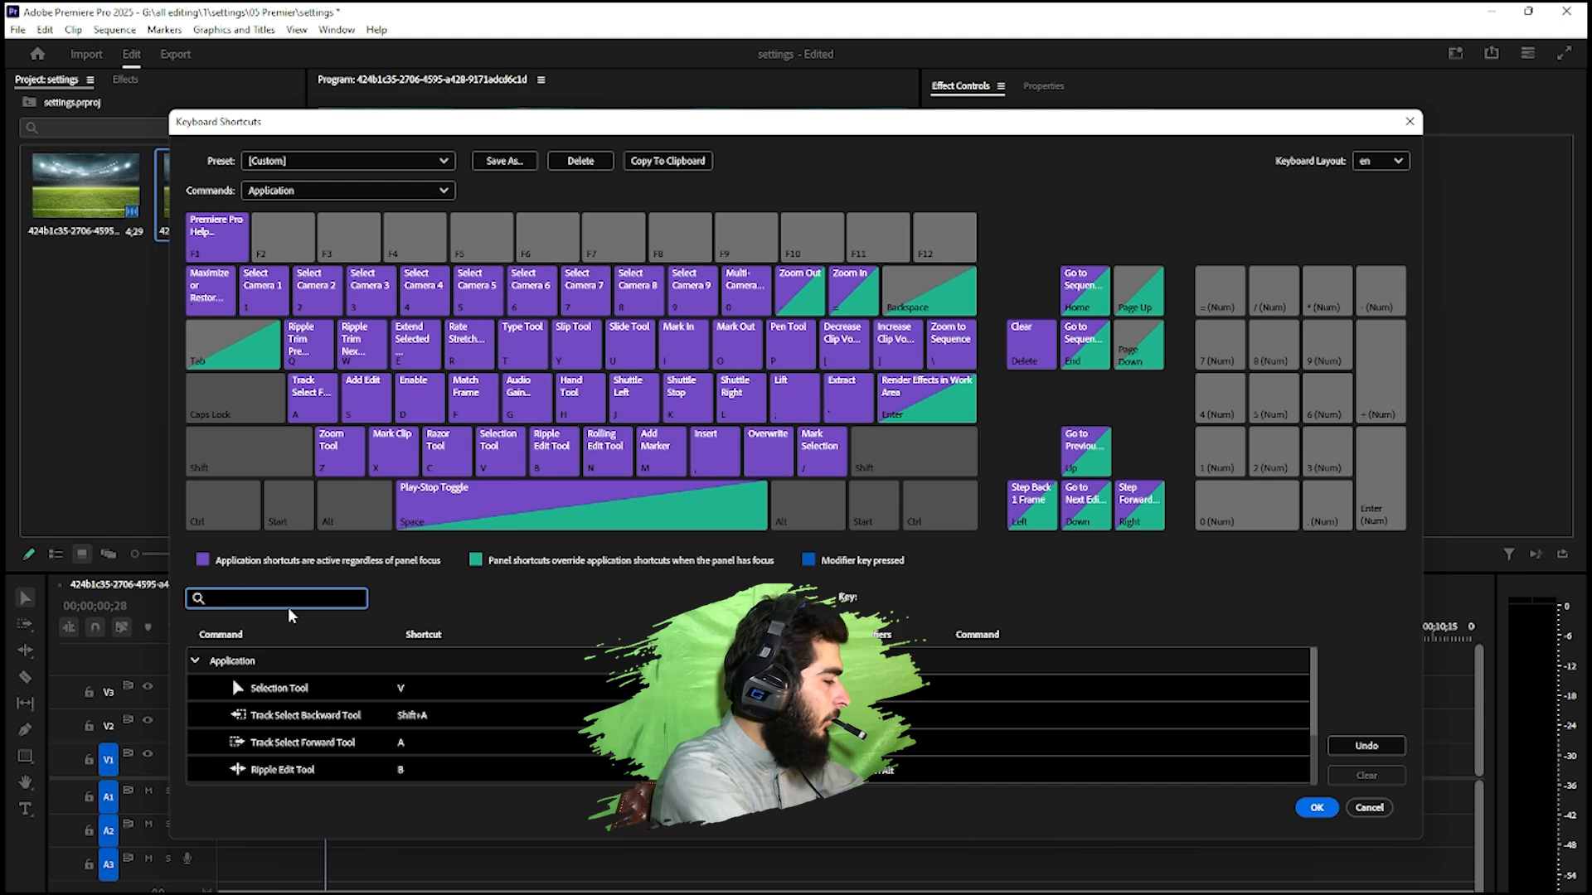
text(snap)
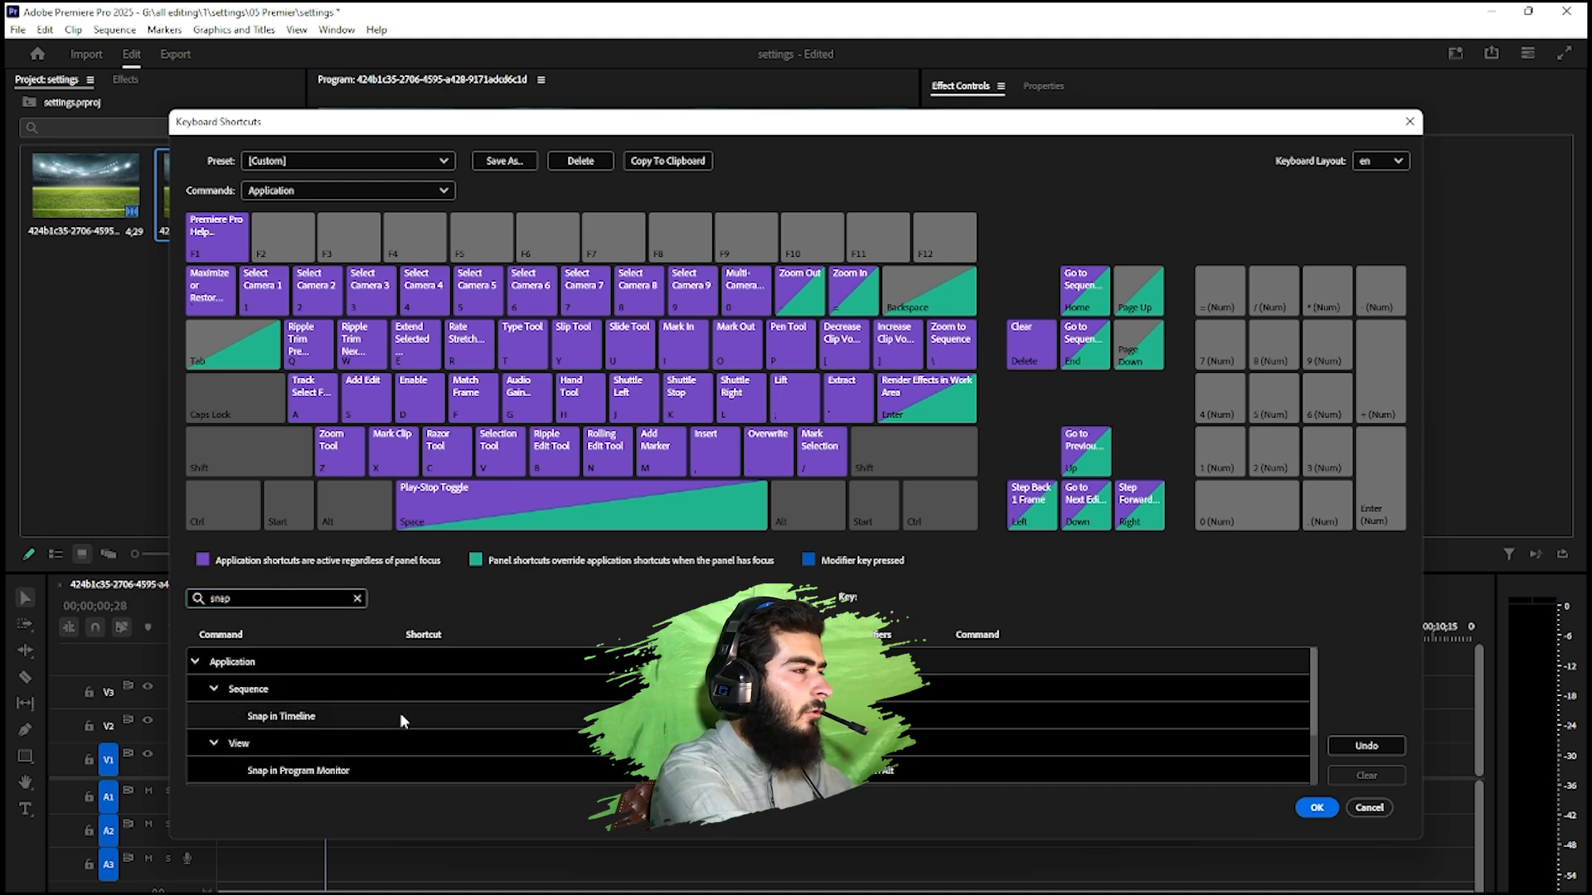
key(ctrl)
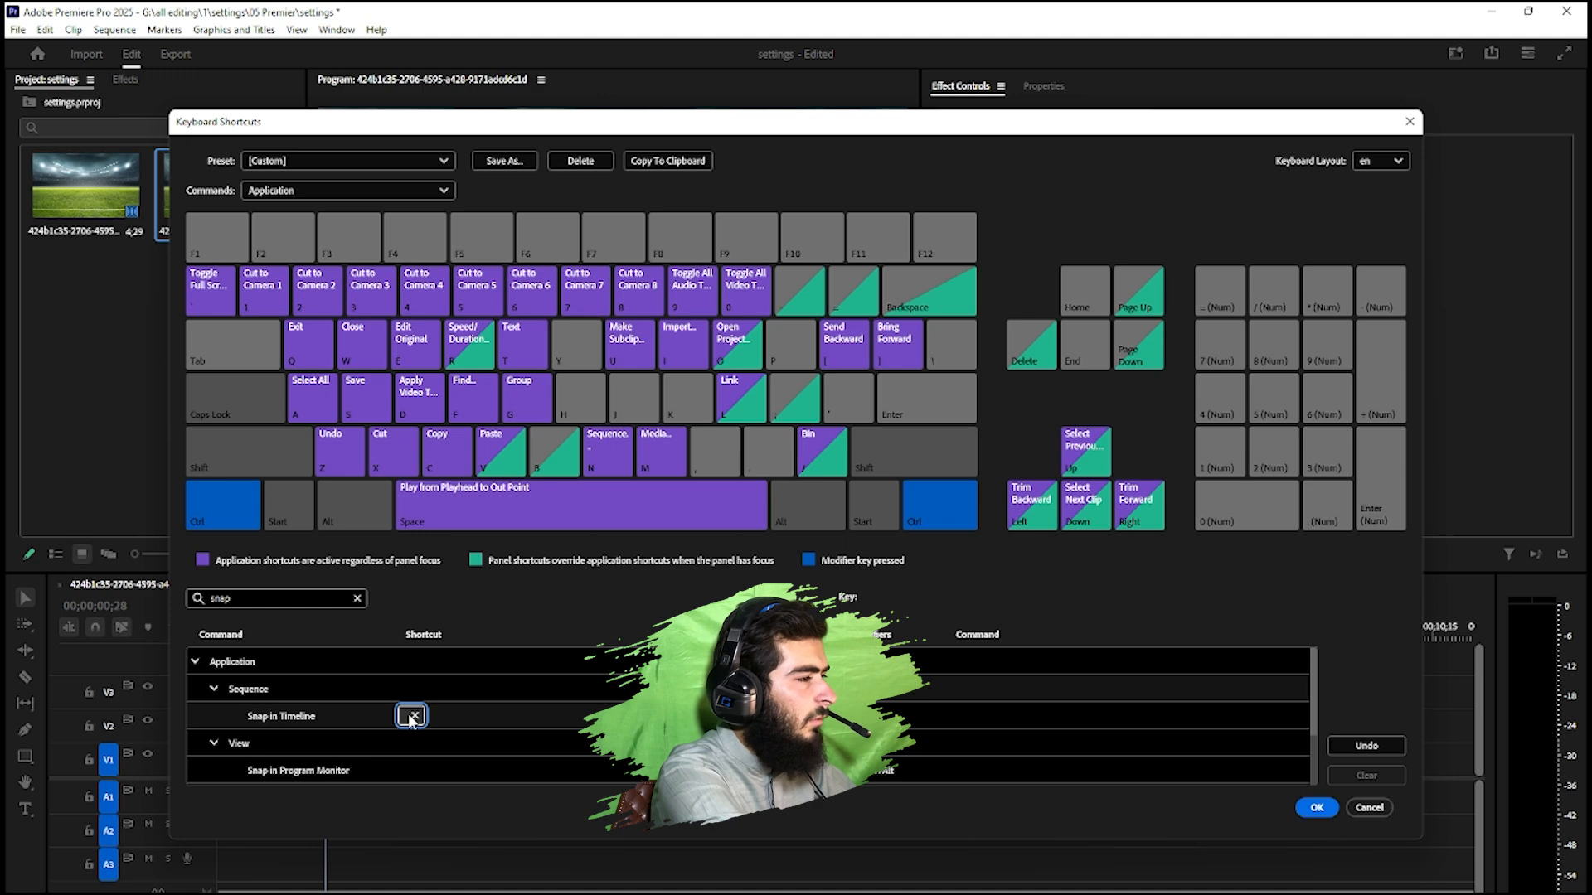
key(ctrl+w)
- Search for the shuttle commands, assign F1 to Shuttle Left and remove its J shortcut
double_click(298, 598)
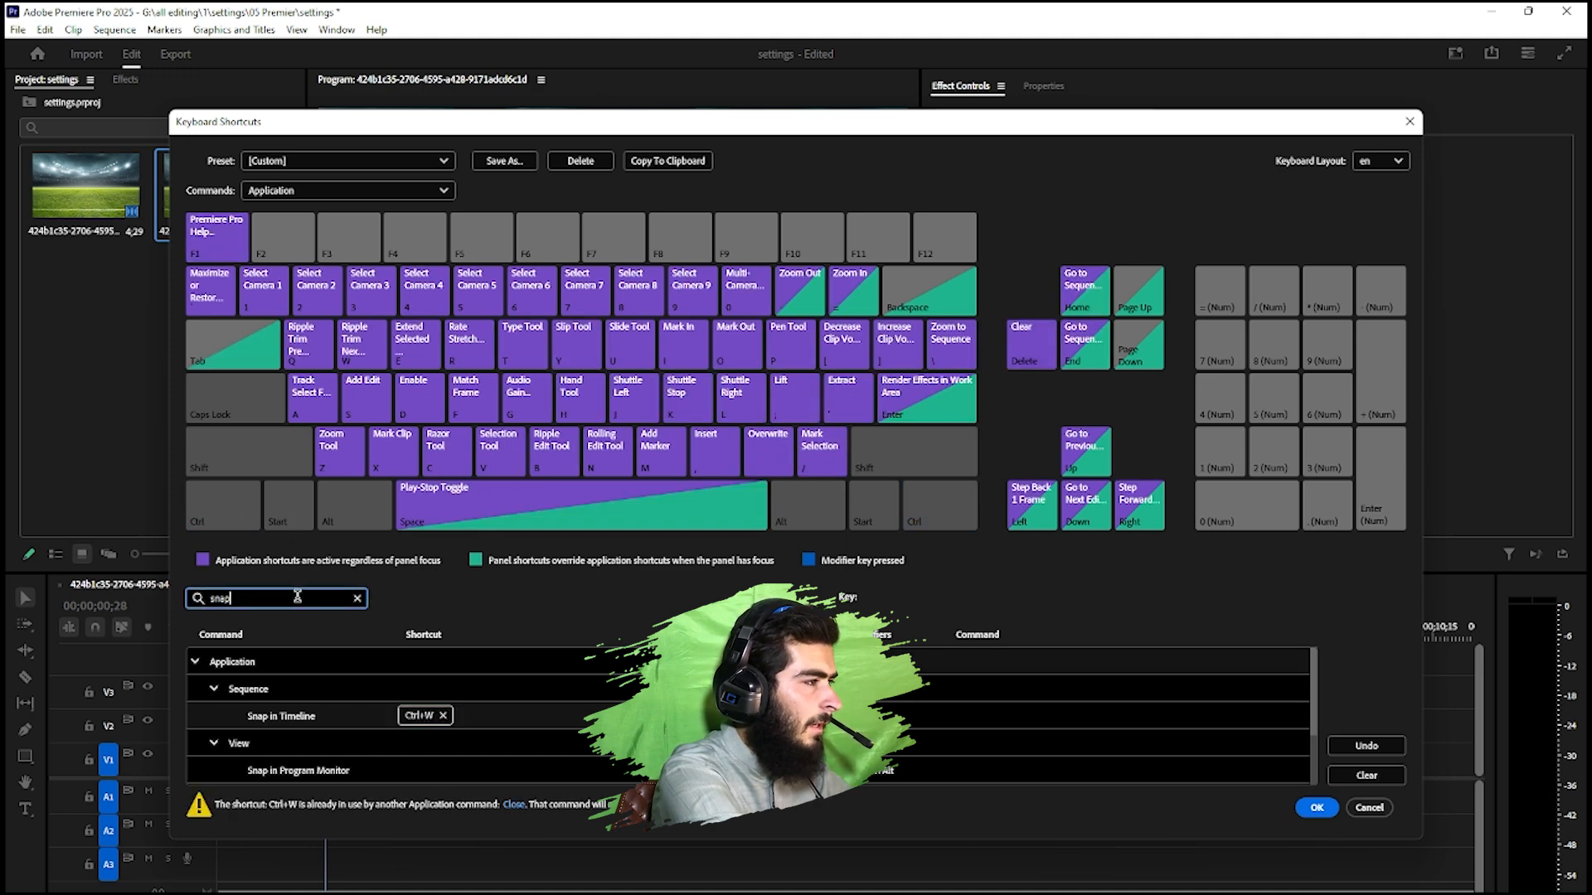
text(shut)
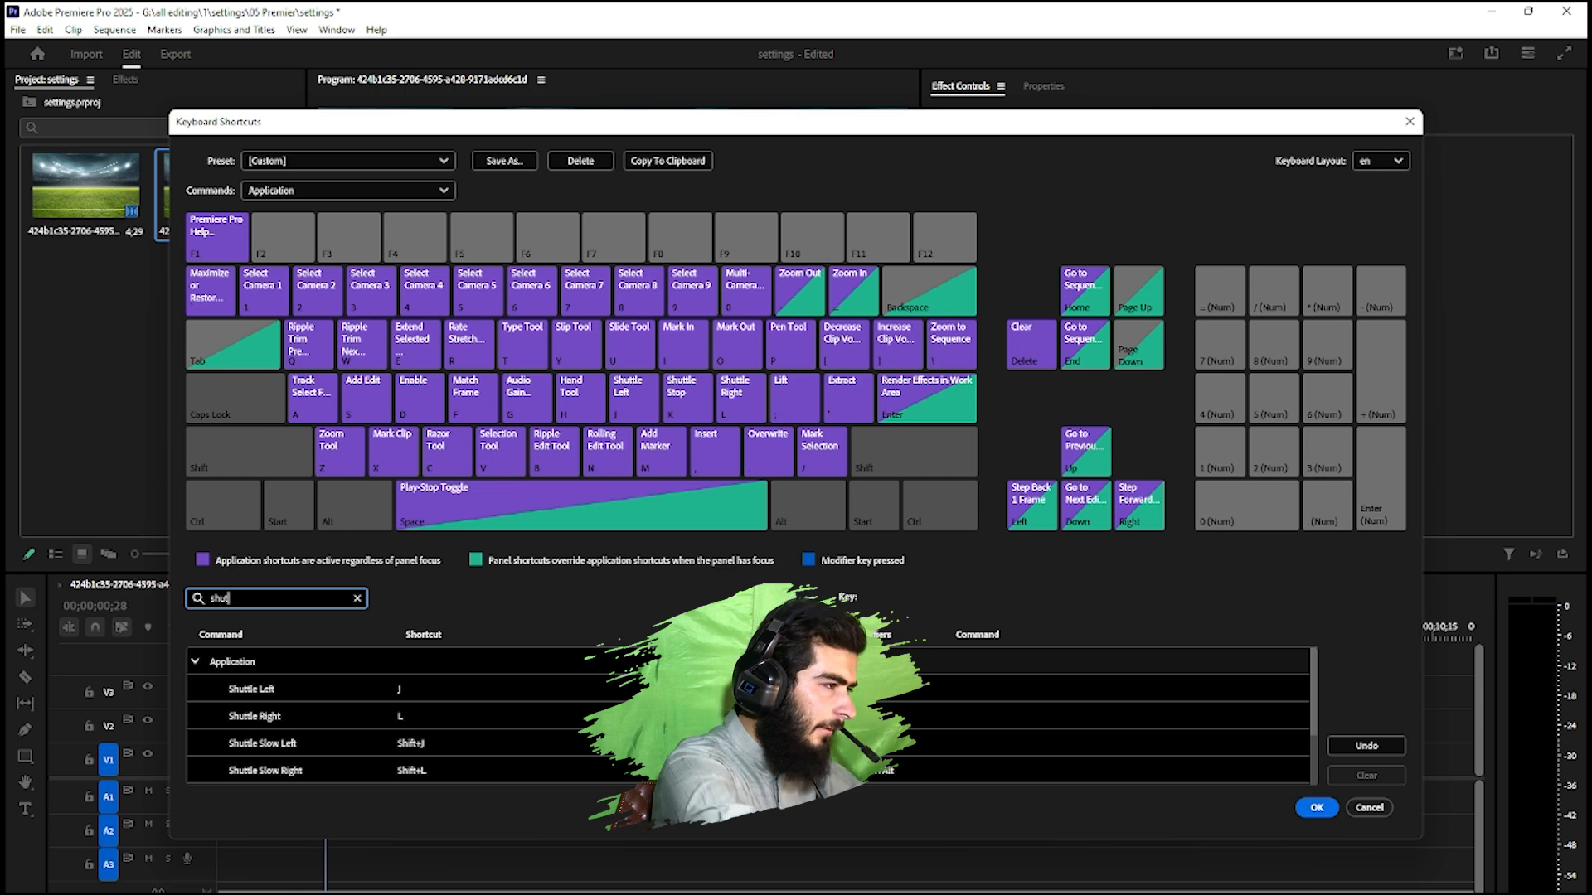
click(406, 688)
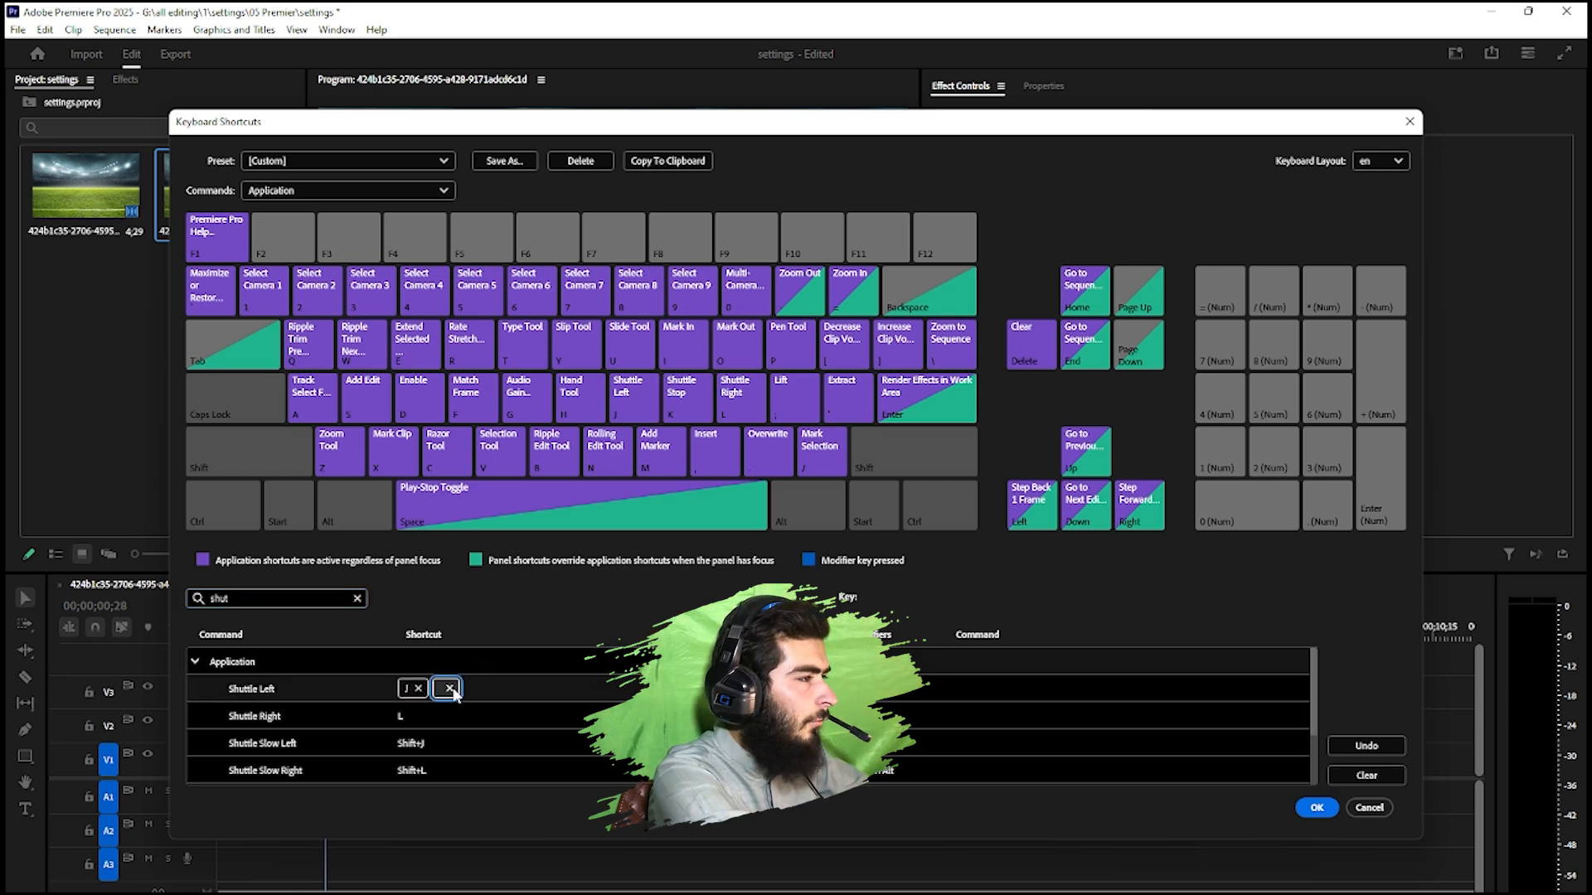
key(F1)
click(418, 688)
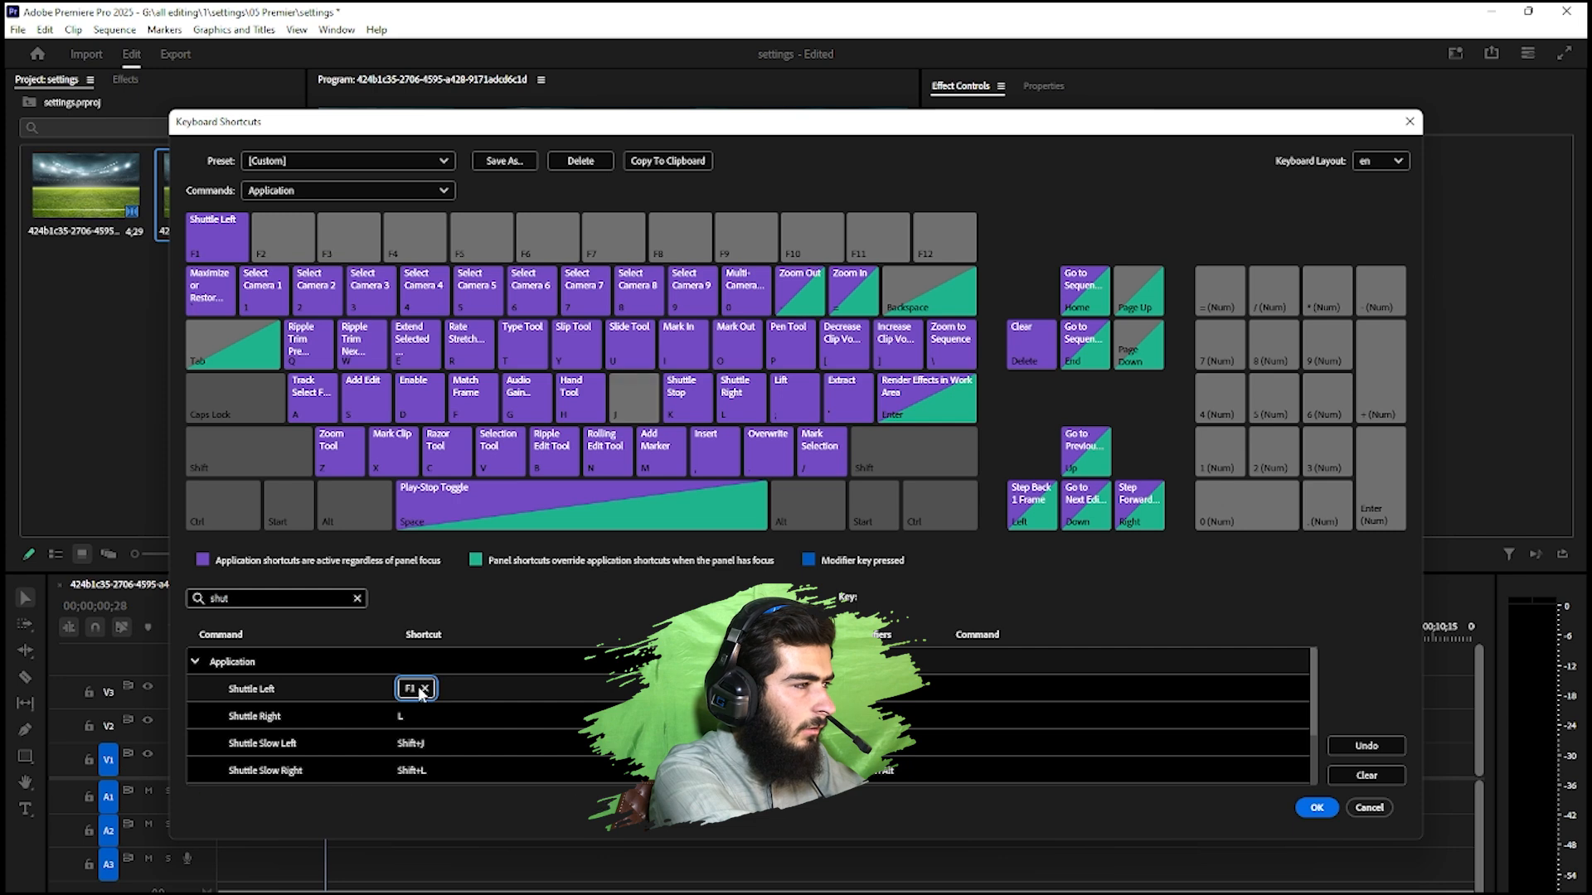
- Assign F3 to Shuttle Right and remove its L shortcut
click(408, 717)
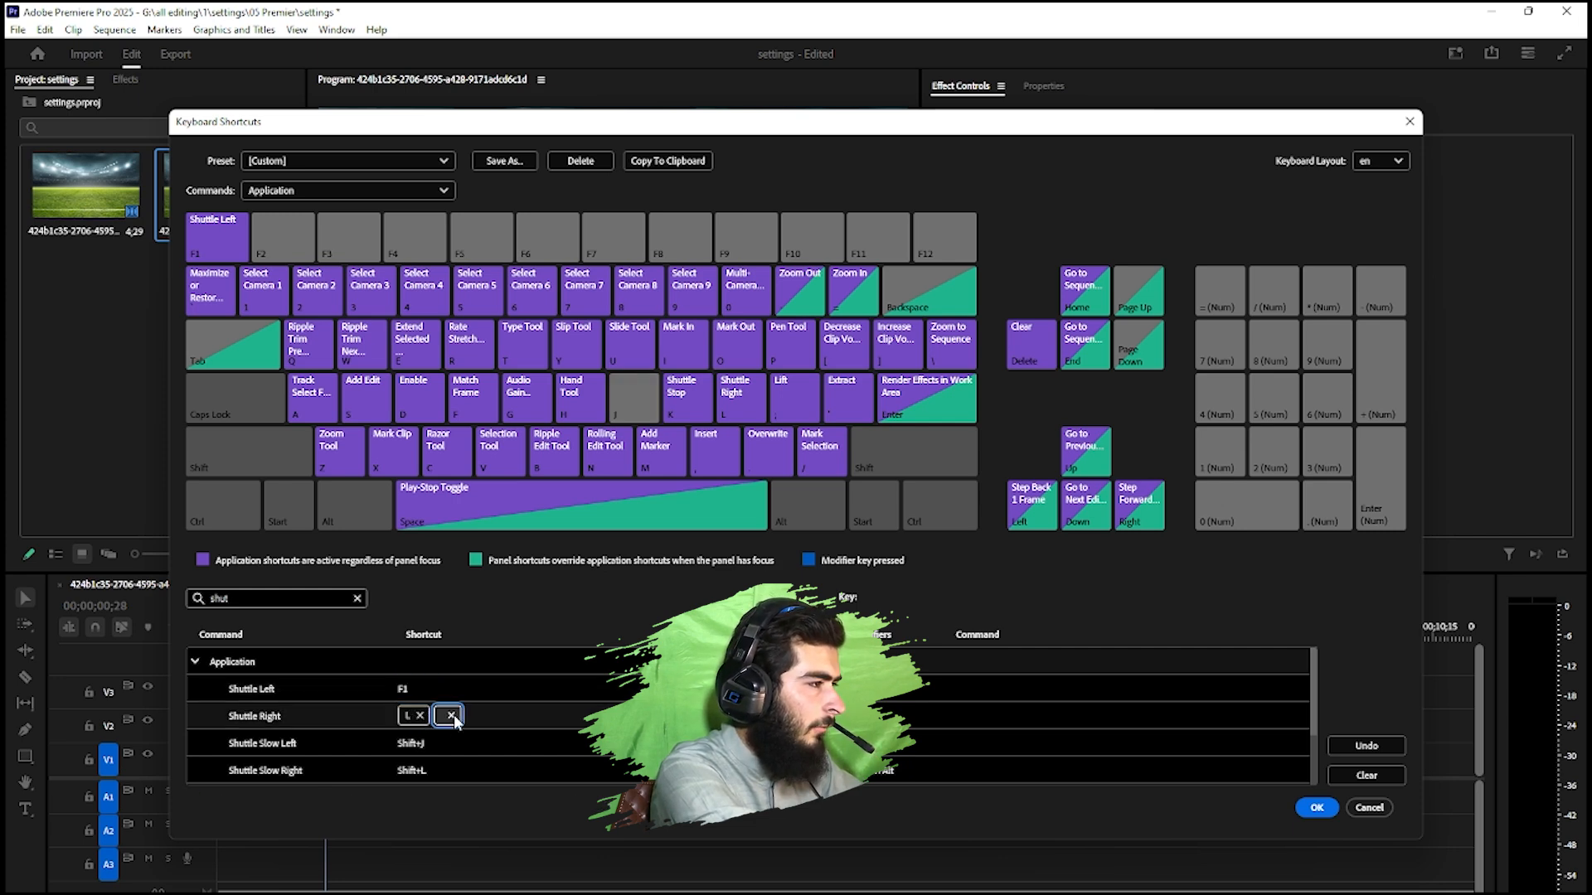
key(F3)
click(420, 716)
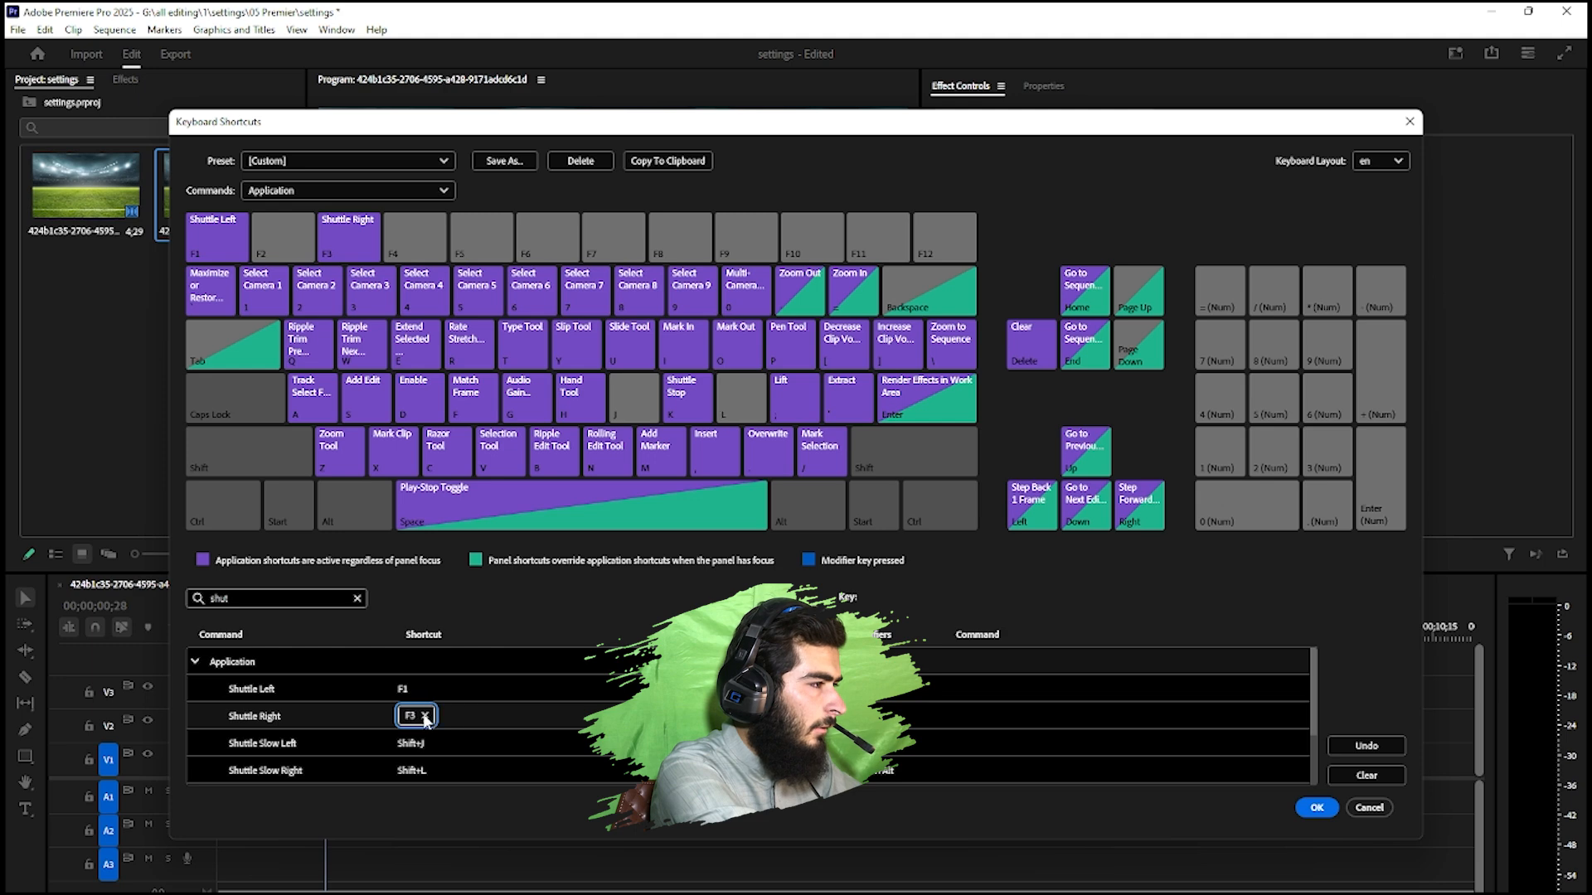
- Assign F2 to Shuttle Stop and remove its K shortcut
scroll(451, 743, down, 2)
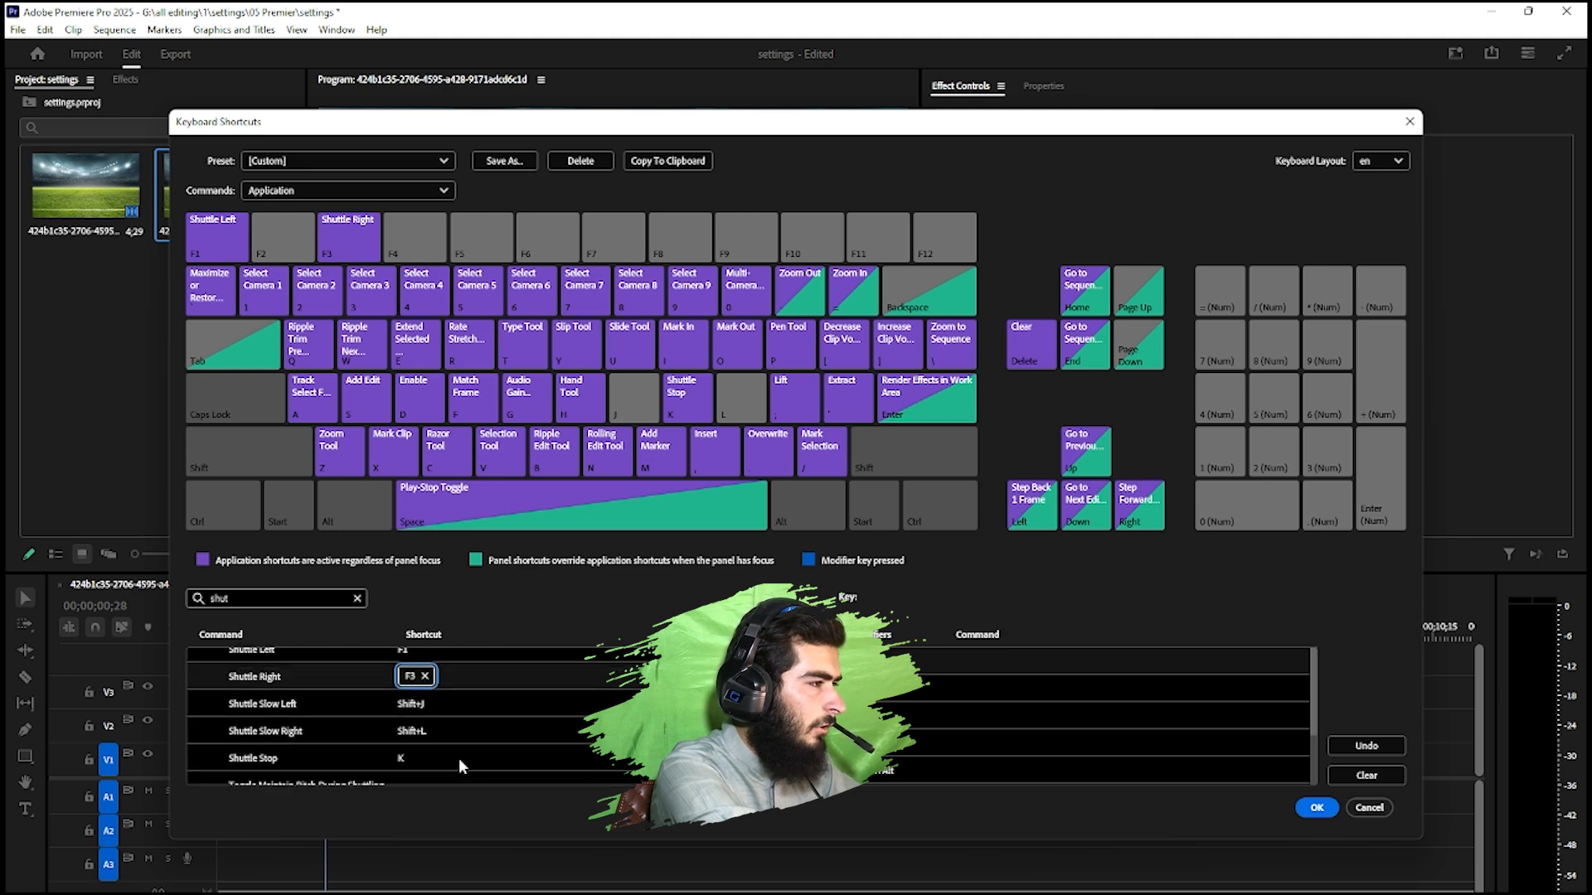
click(418, 759)
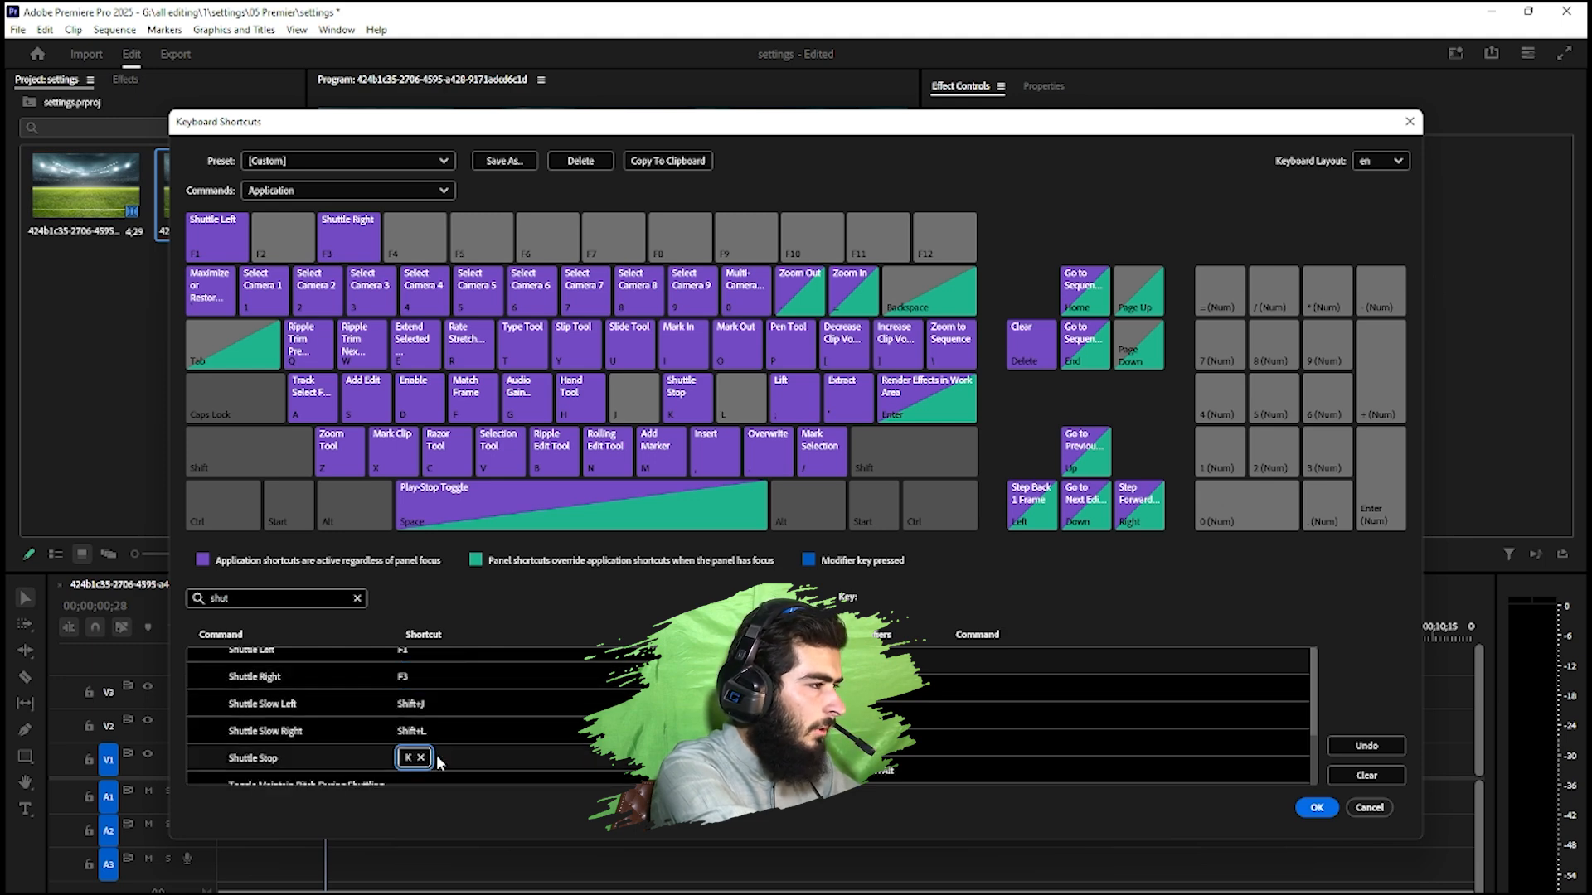
click(440, 761)
key(F2)
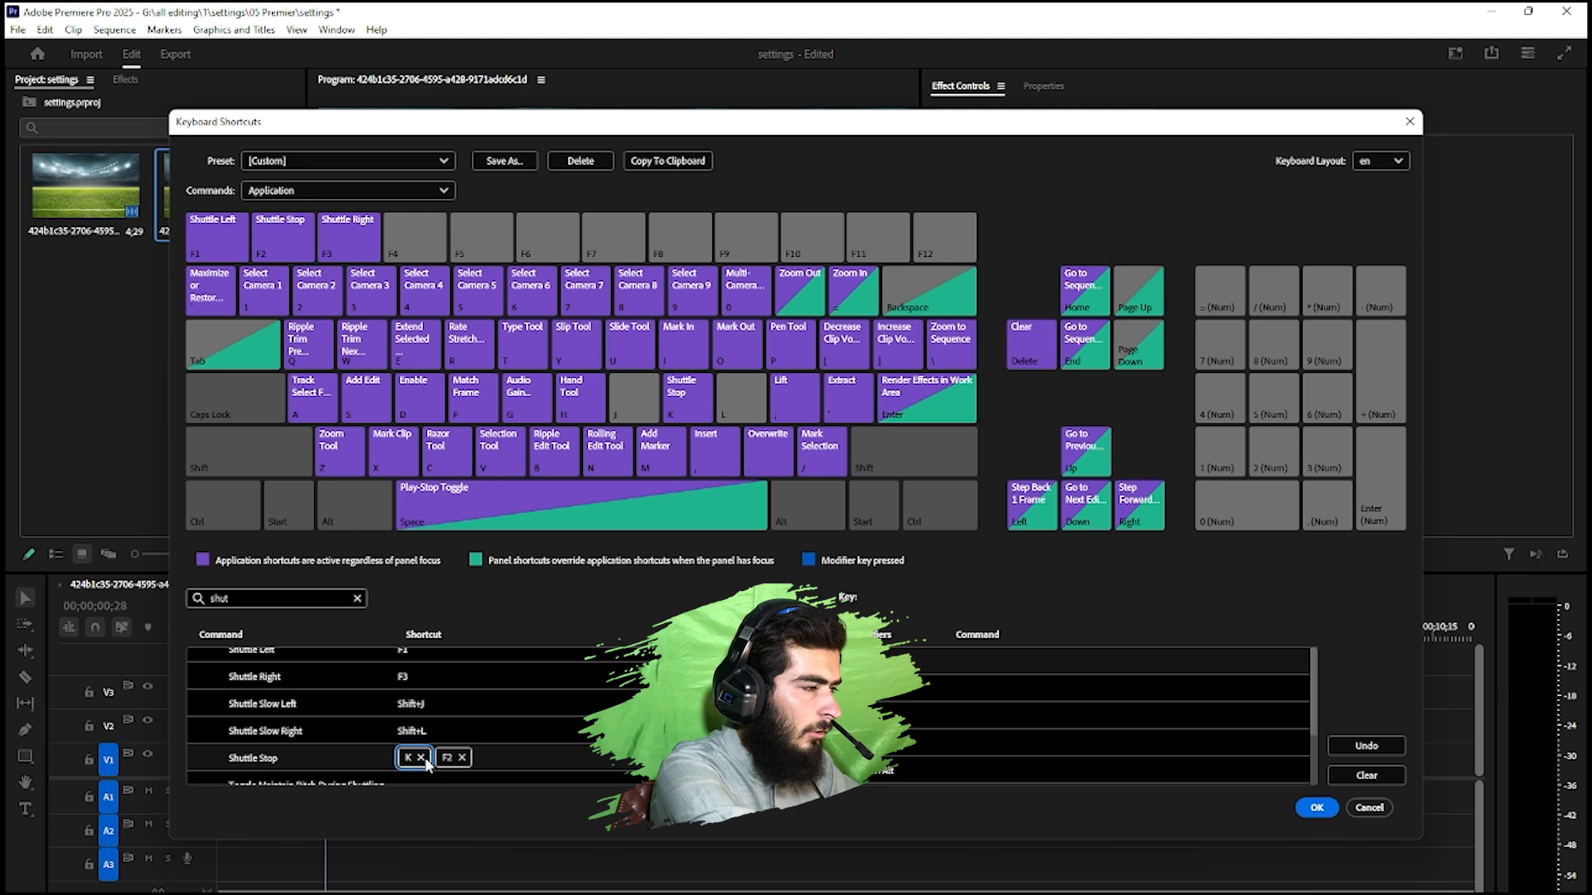
click(421, 758)
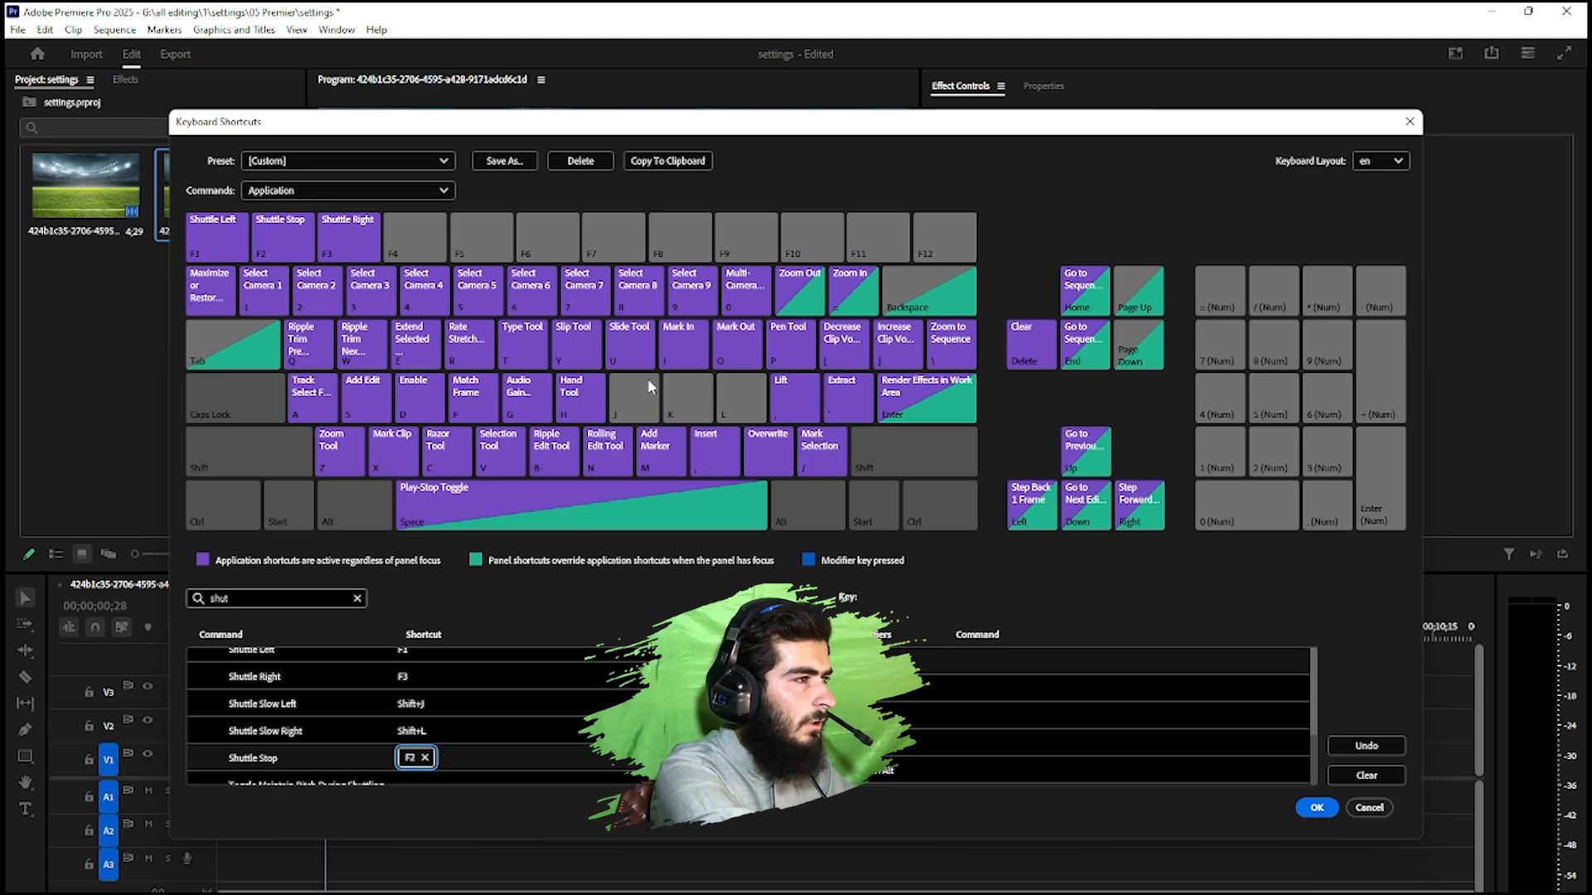
- Search for keyframe interpolation ease and assign K and J to the first and second Effect Controls Panel temporal ease commands
click(358, 598)
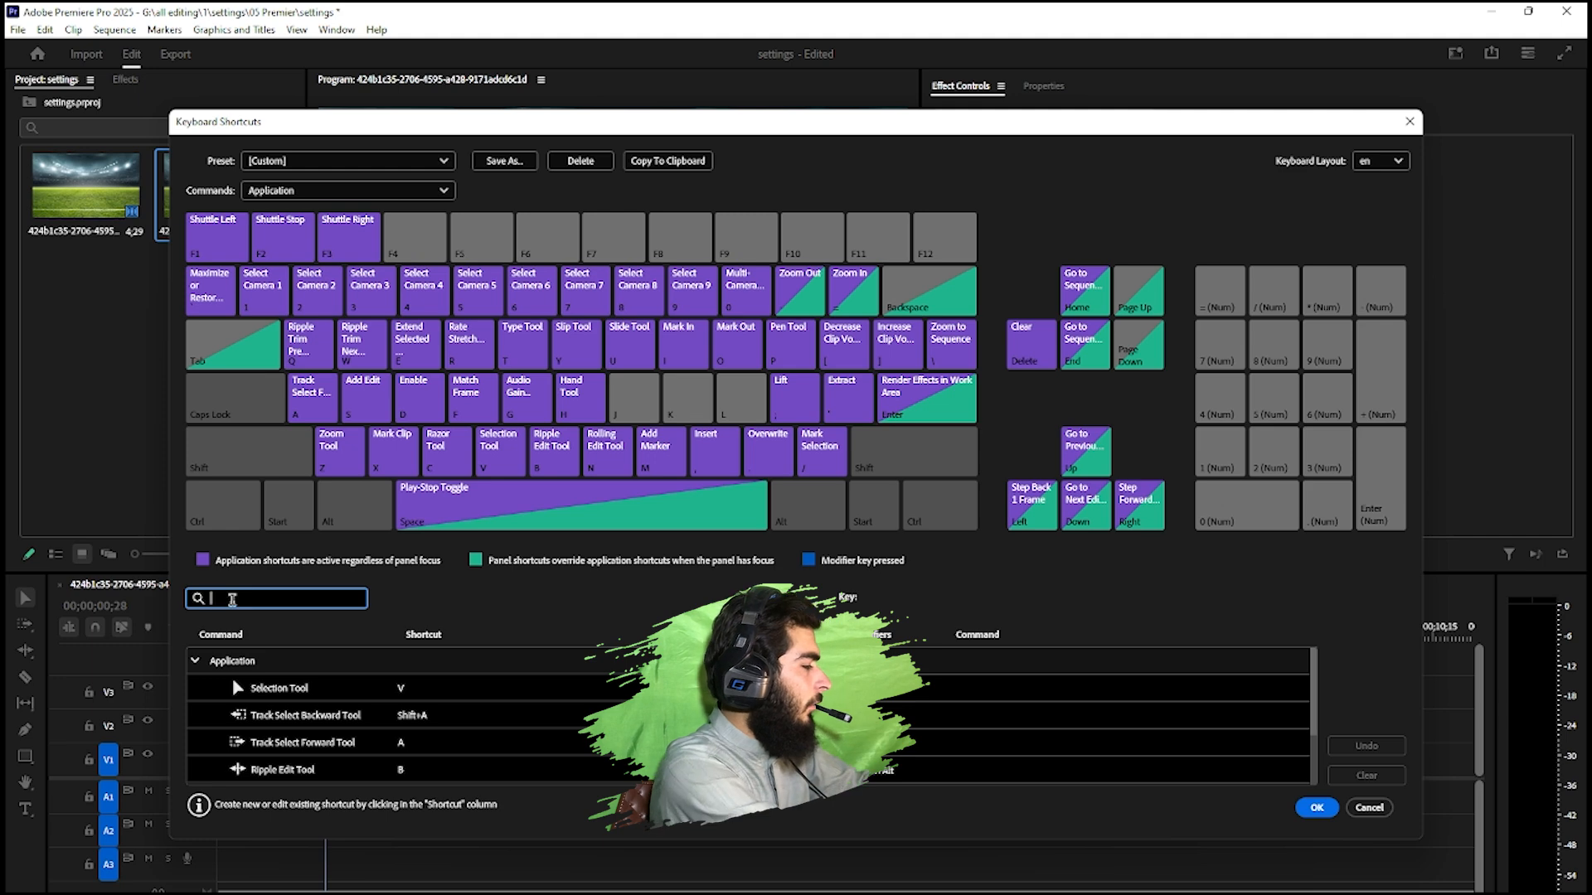
text(keyfram)
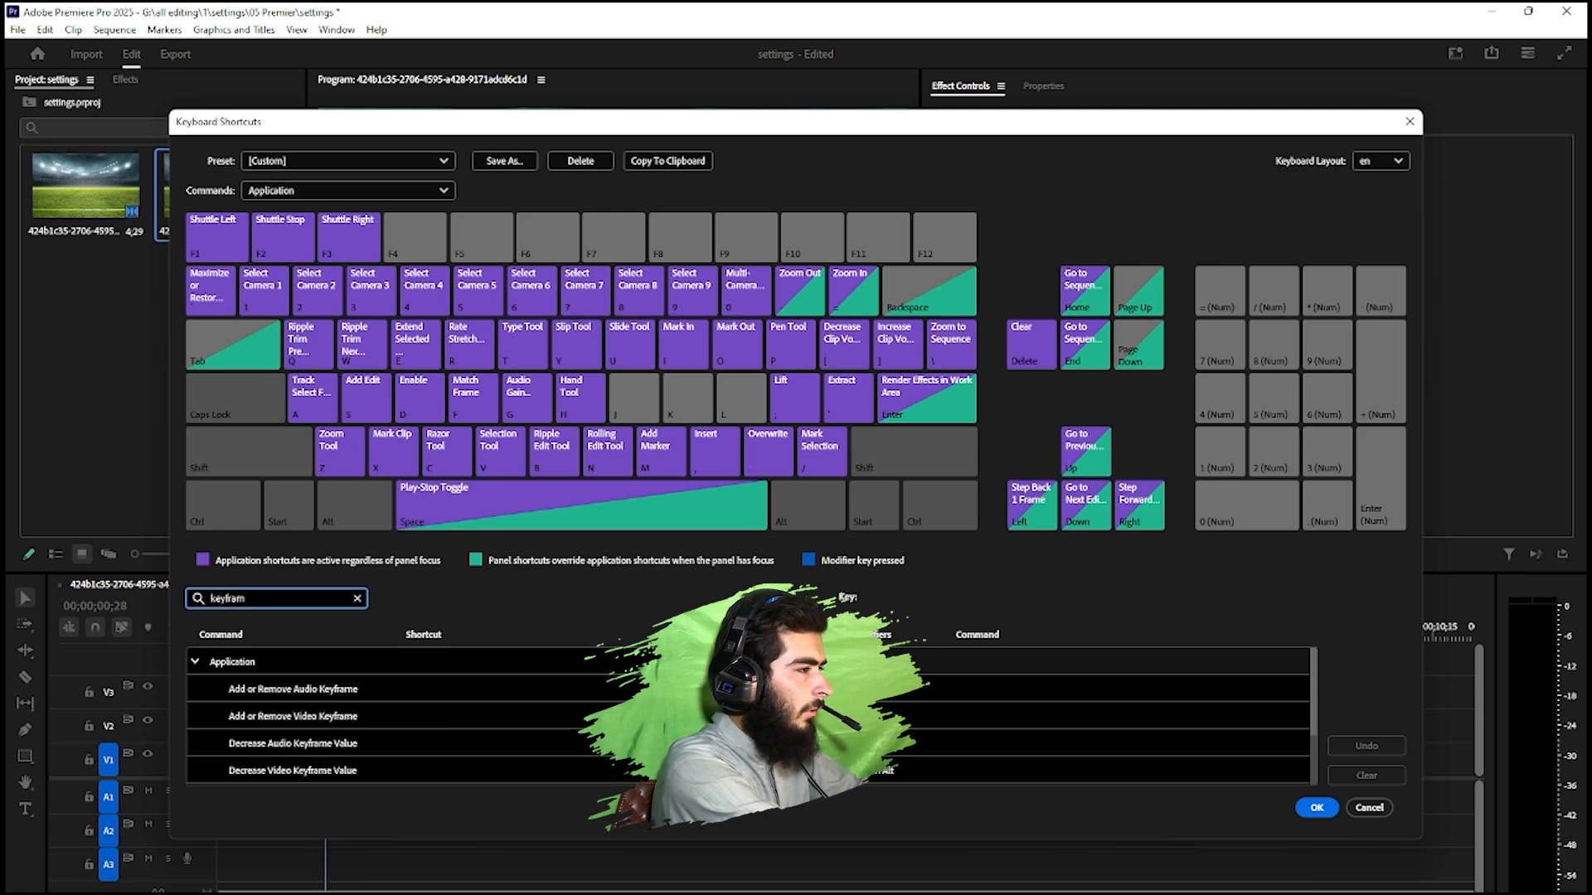
text(e interpolatio)
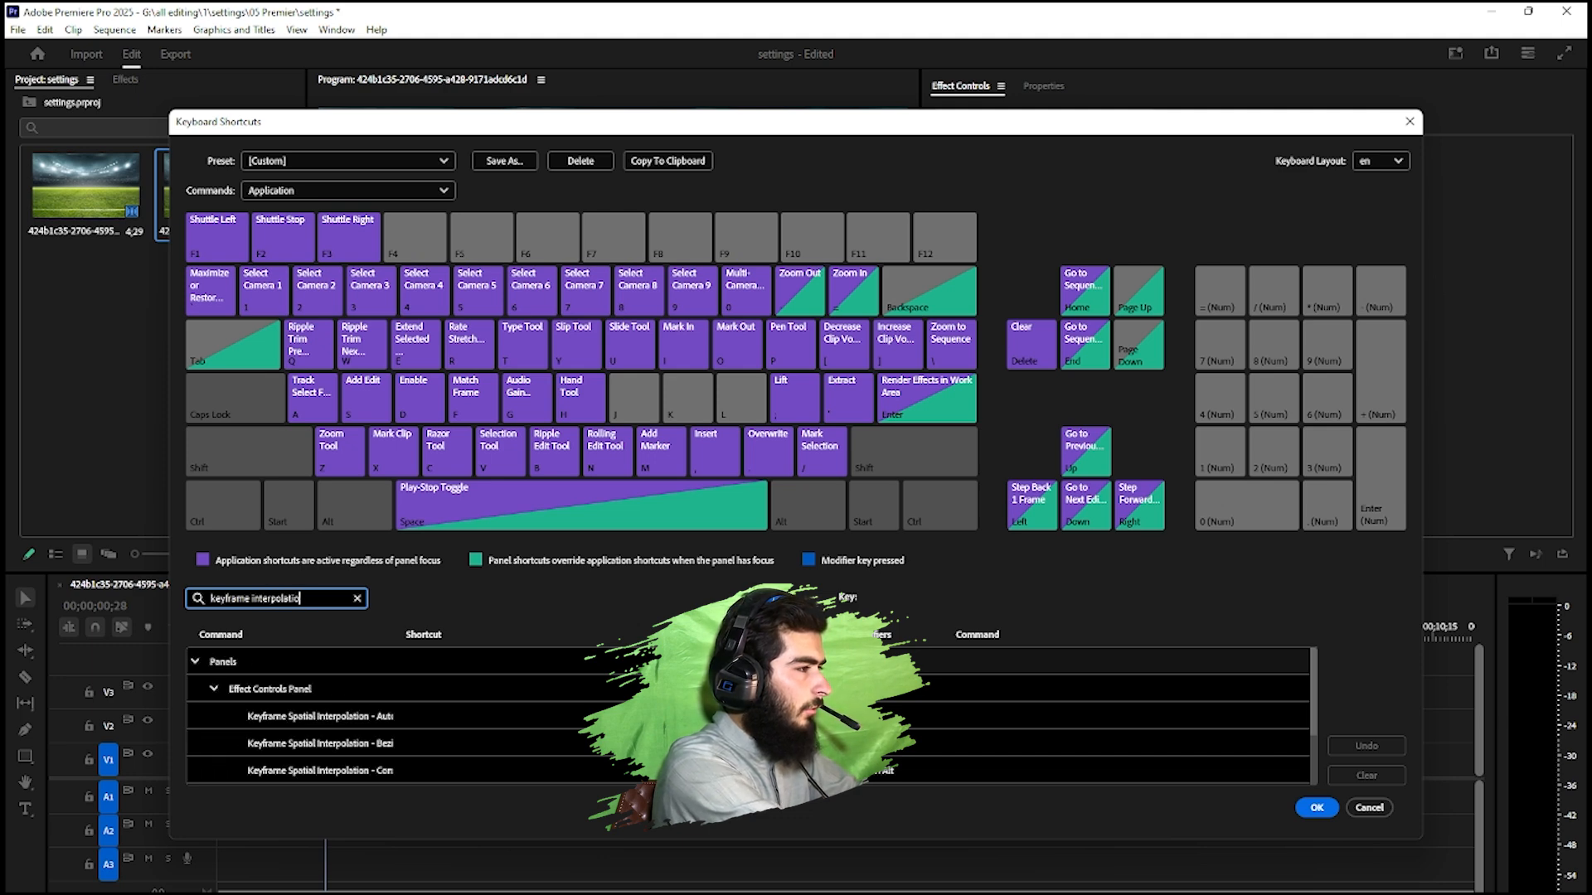
text(n ease)
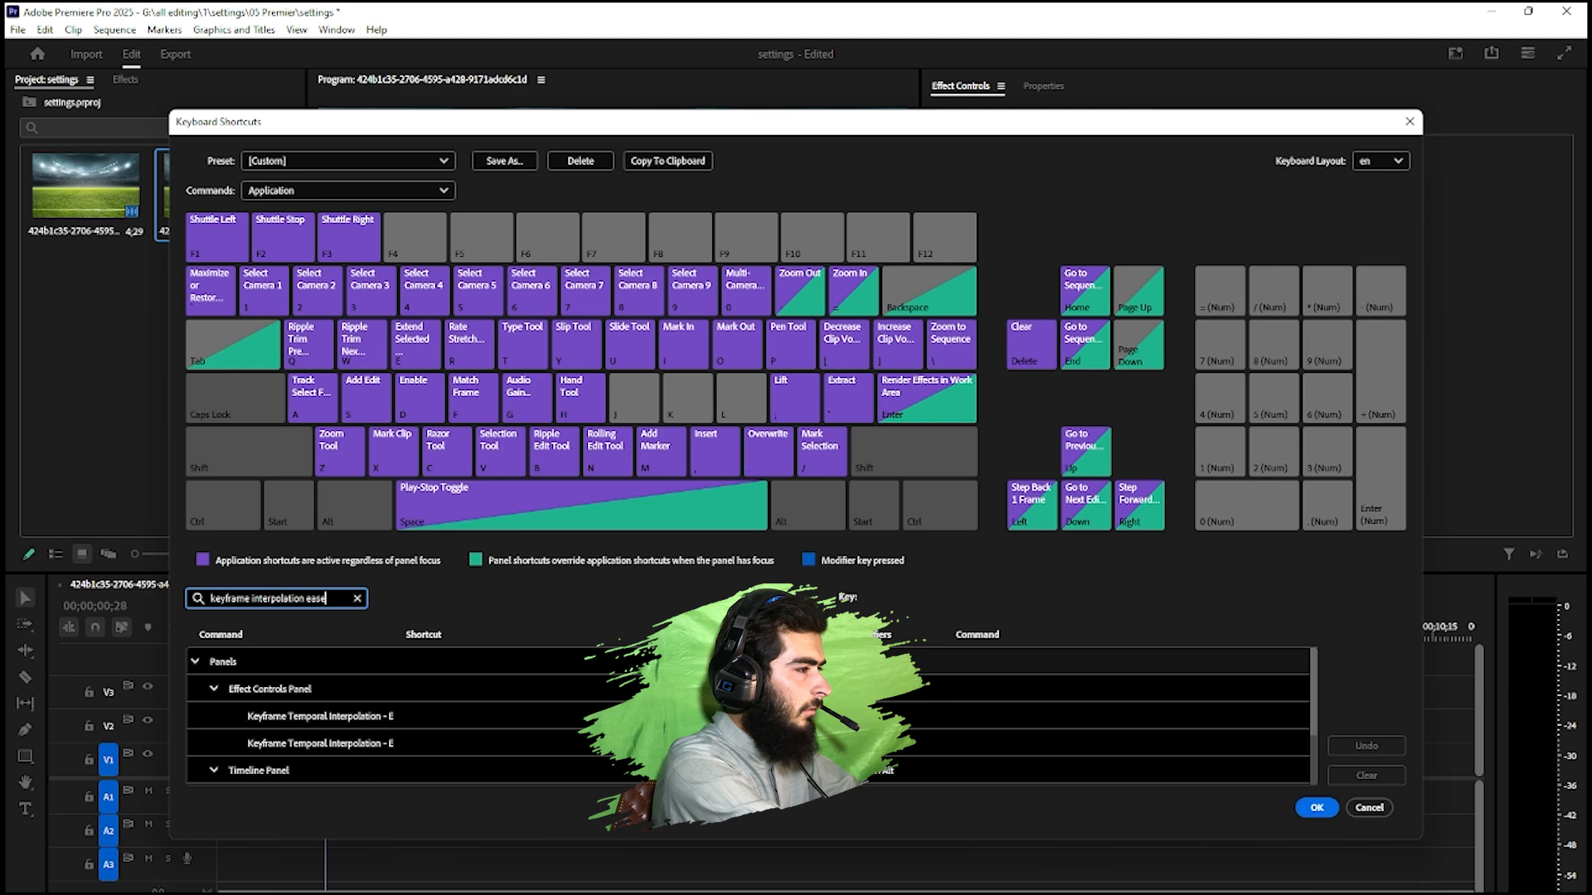
click(423, 716)
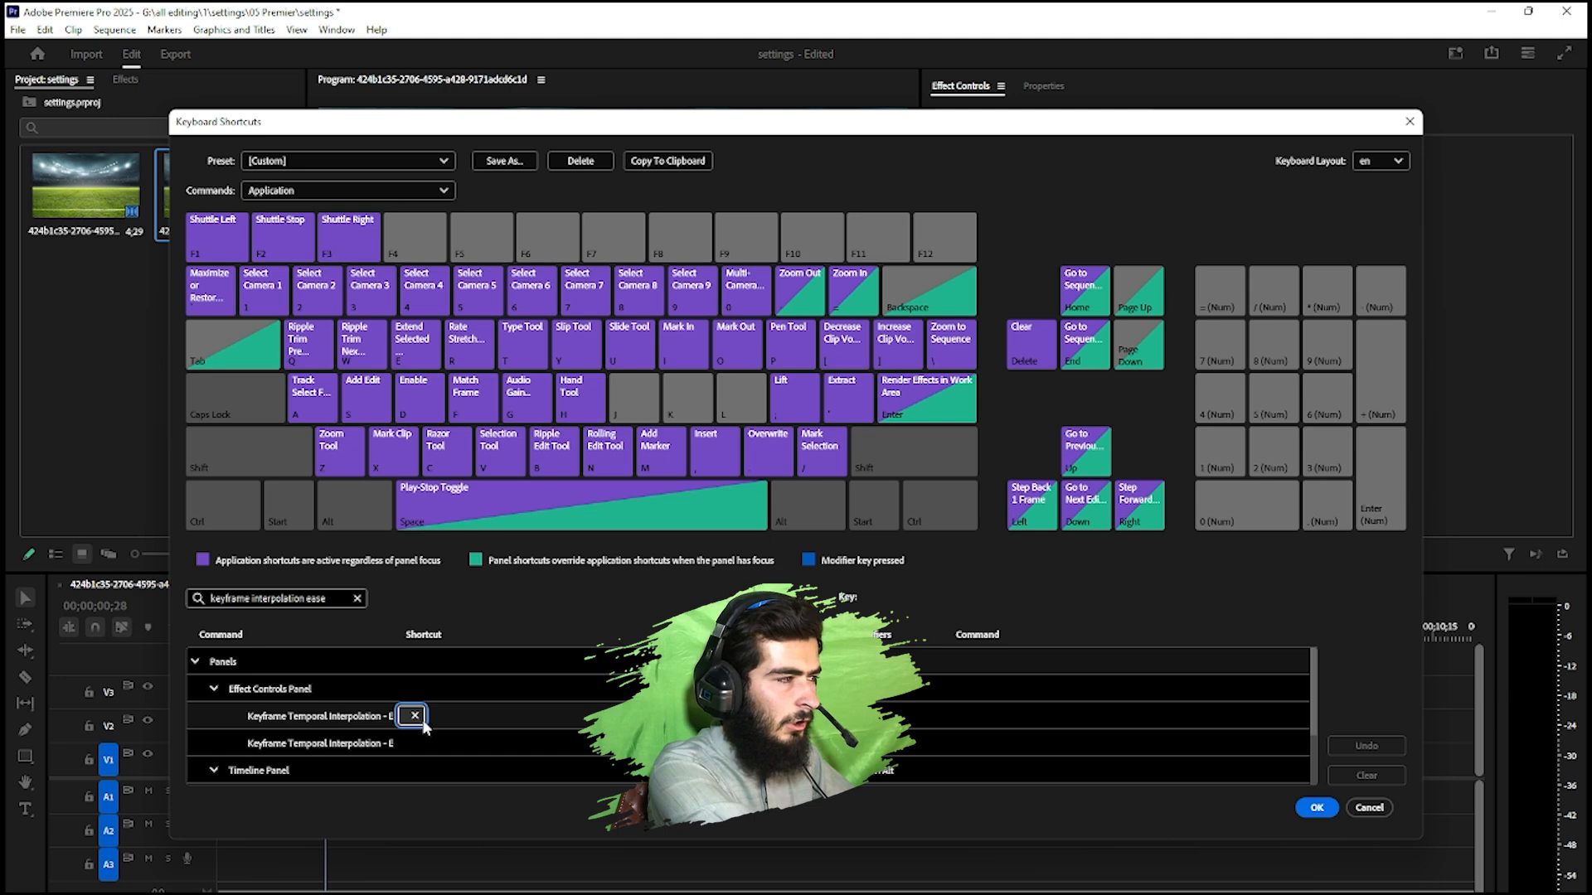
key(k)
click(403, 743)
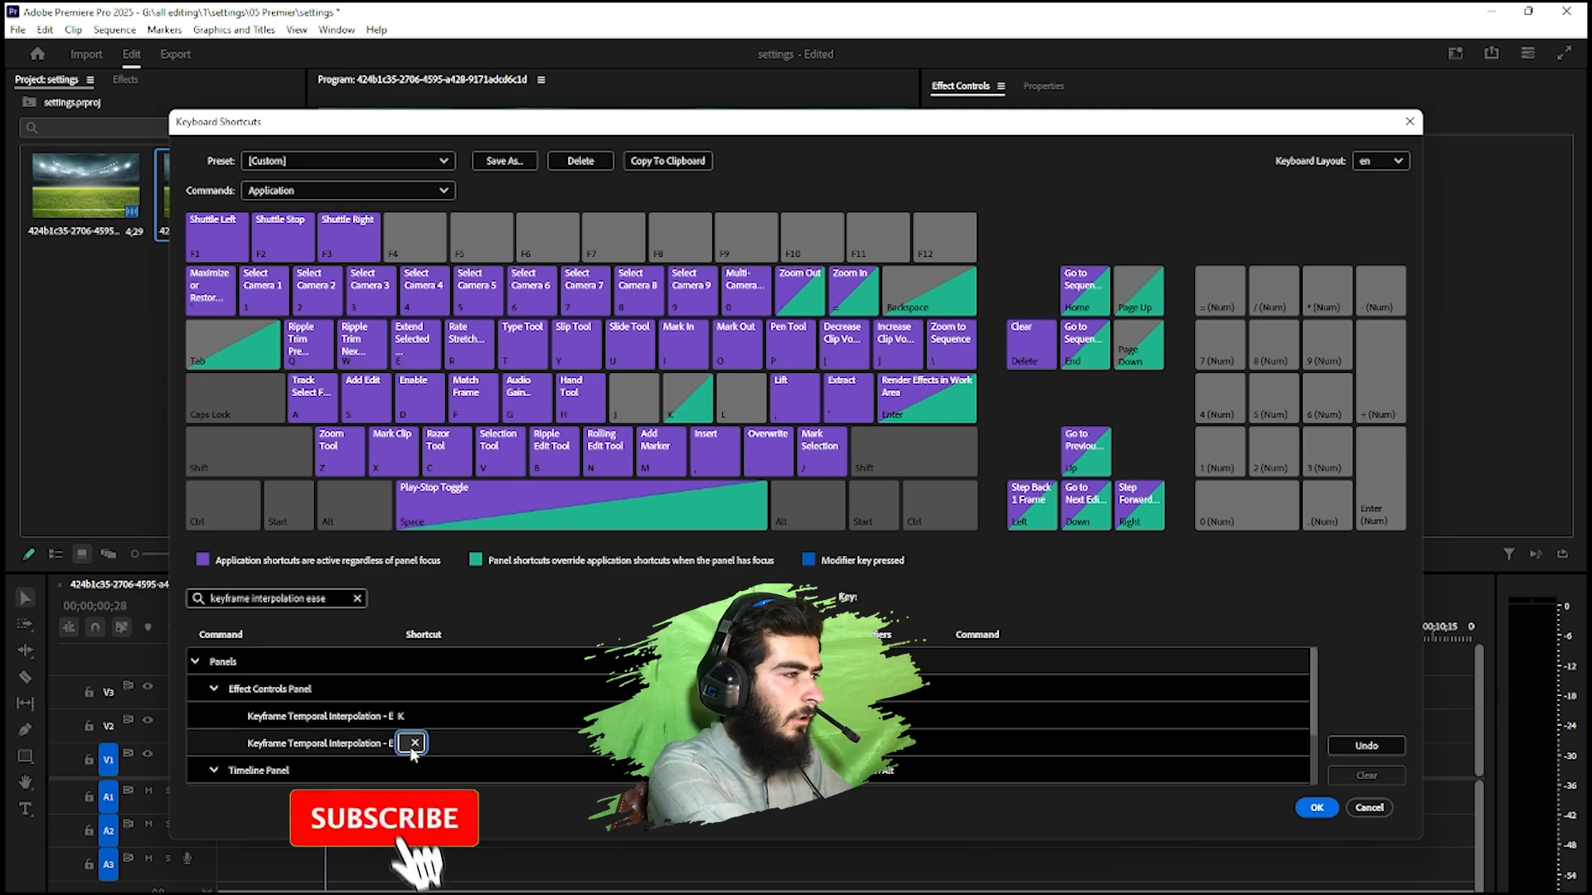
key(j)
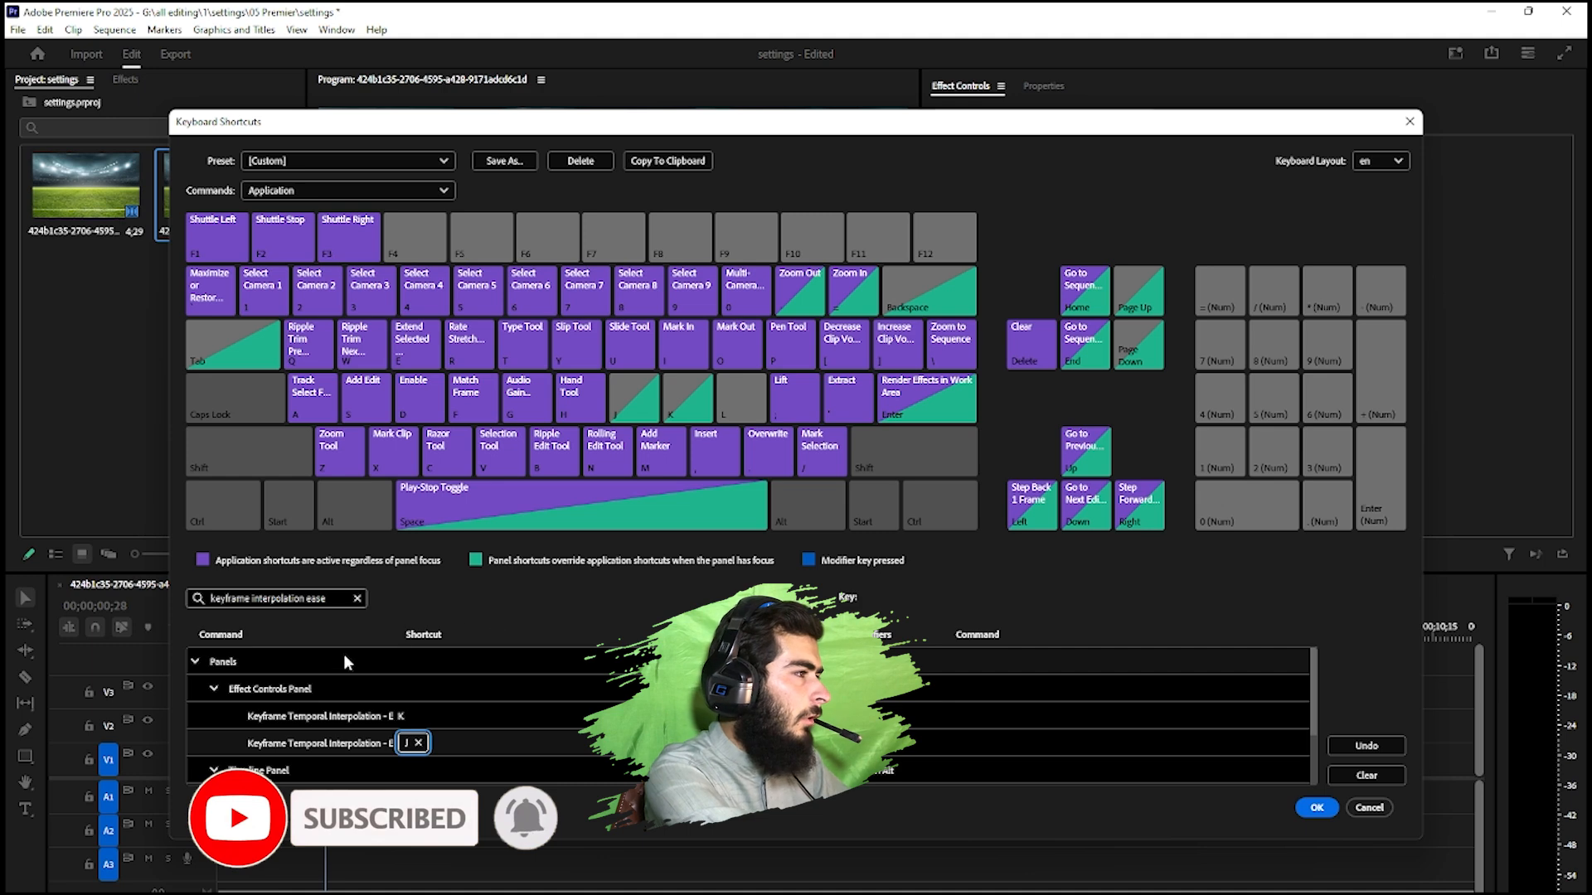
- Find the Link command under Clip and replace its shortcut with L
click(334, 601)
key(ctrl+a)
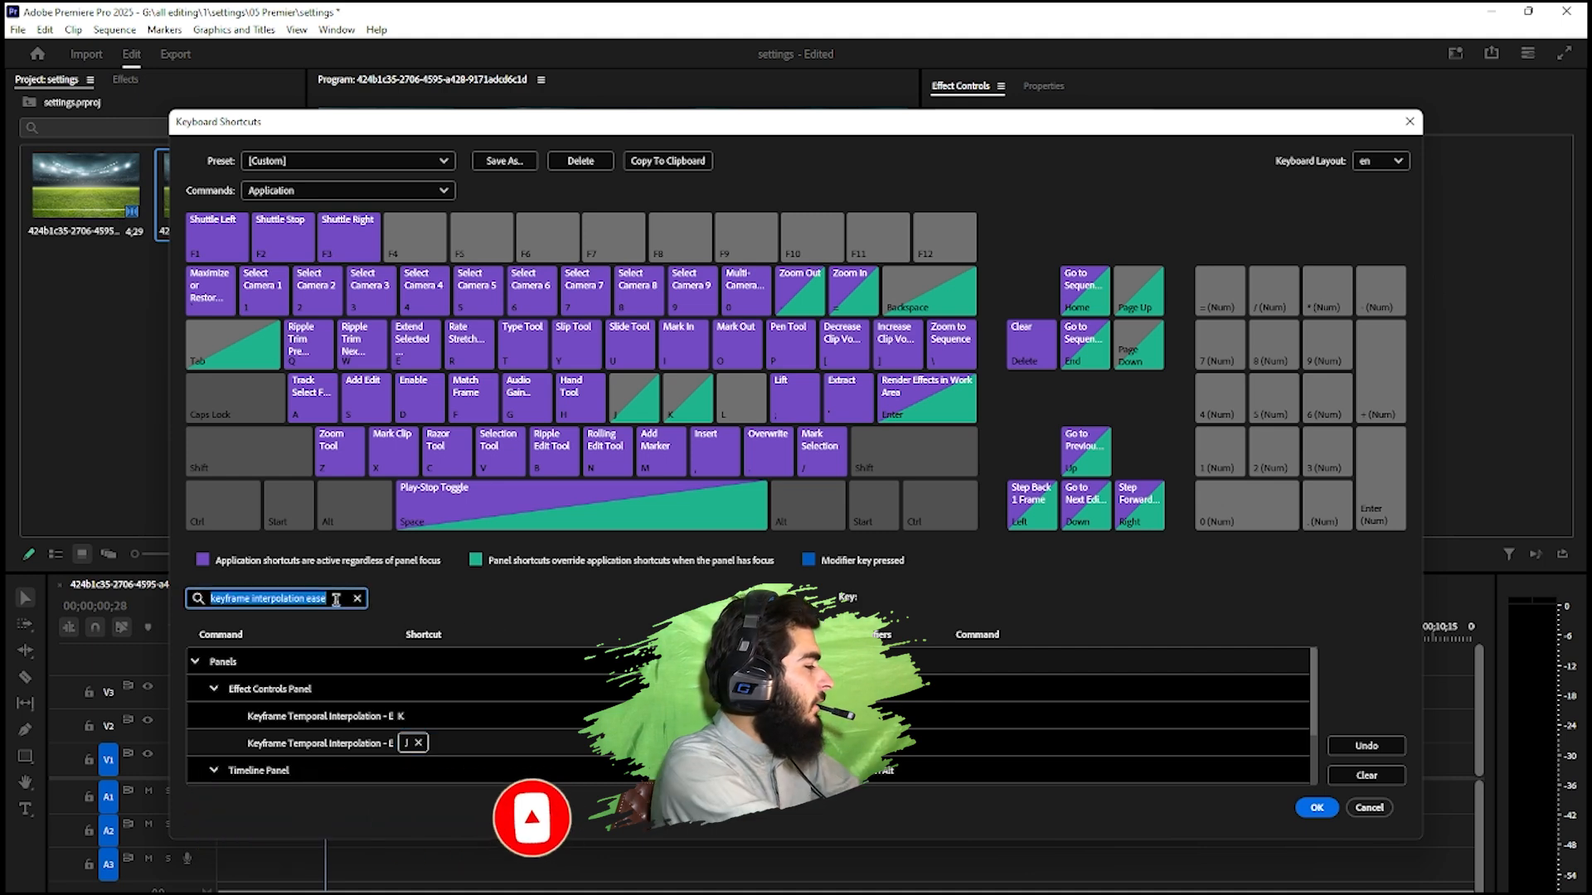
text(link)
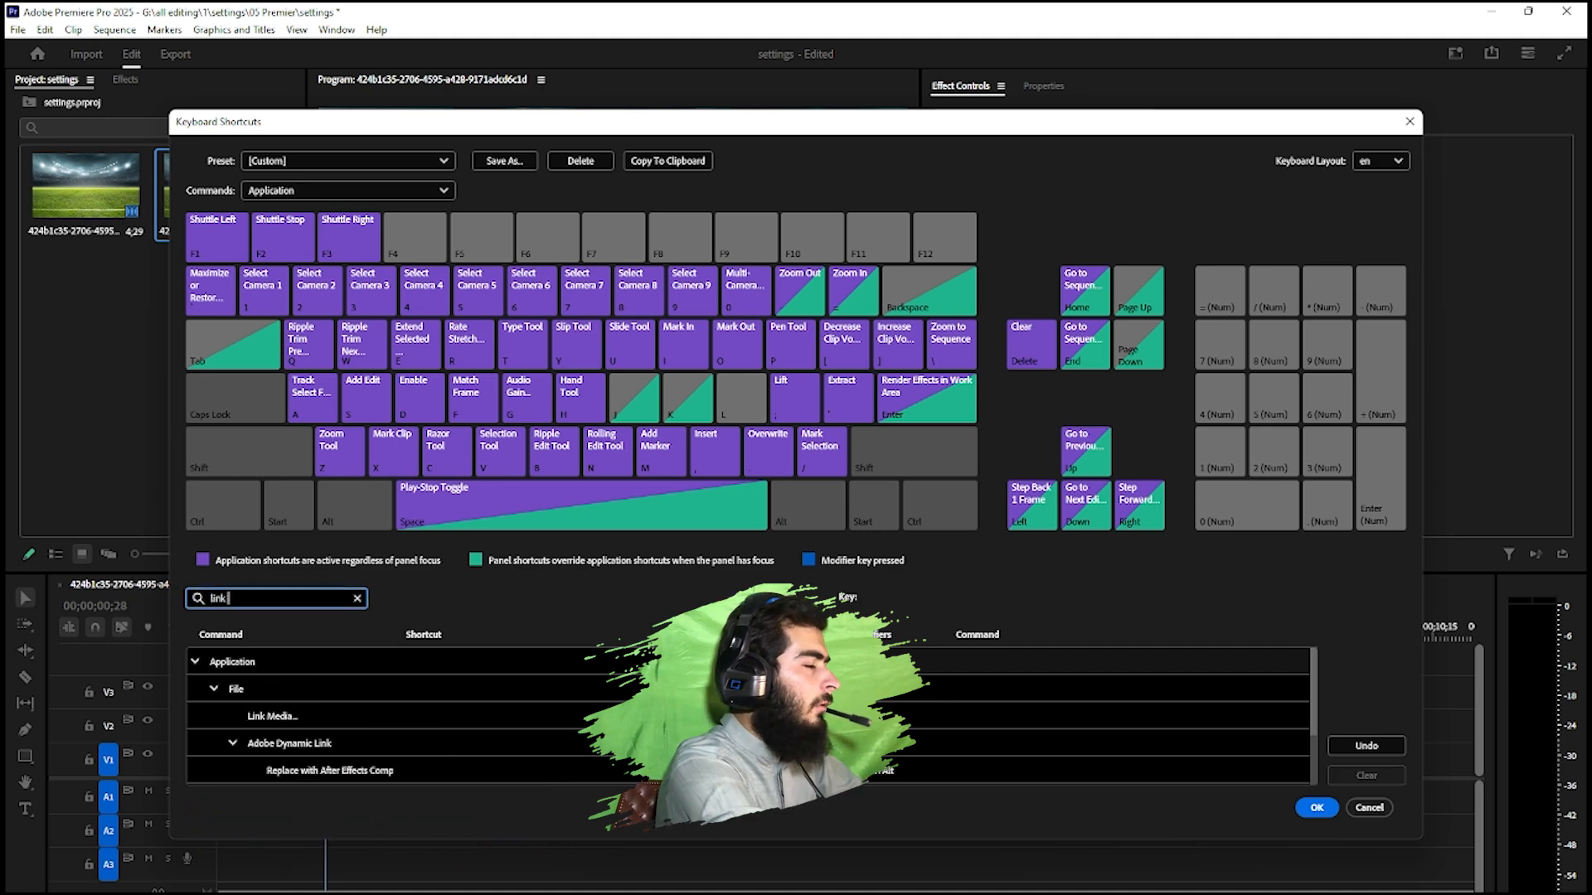
scroll(400, 716, down, 3)
click(415, 754)
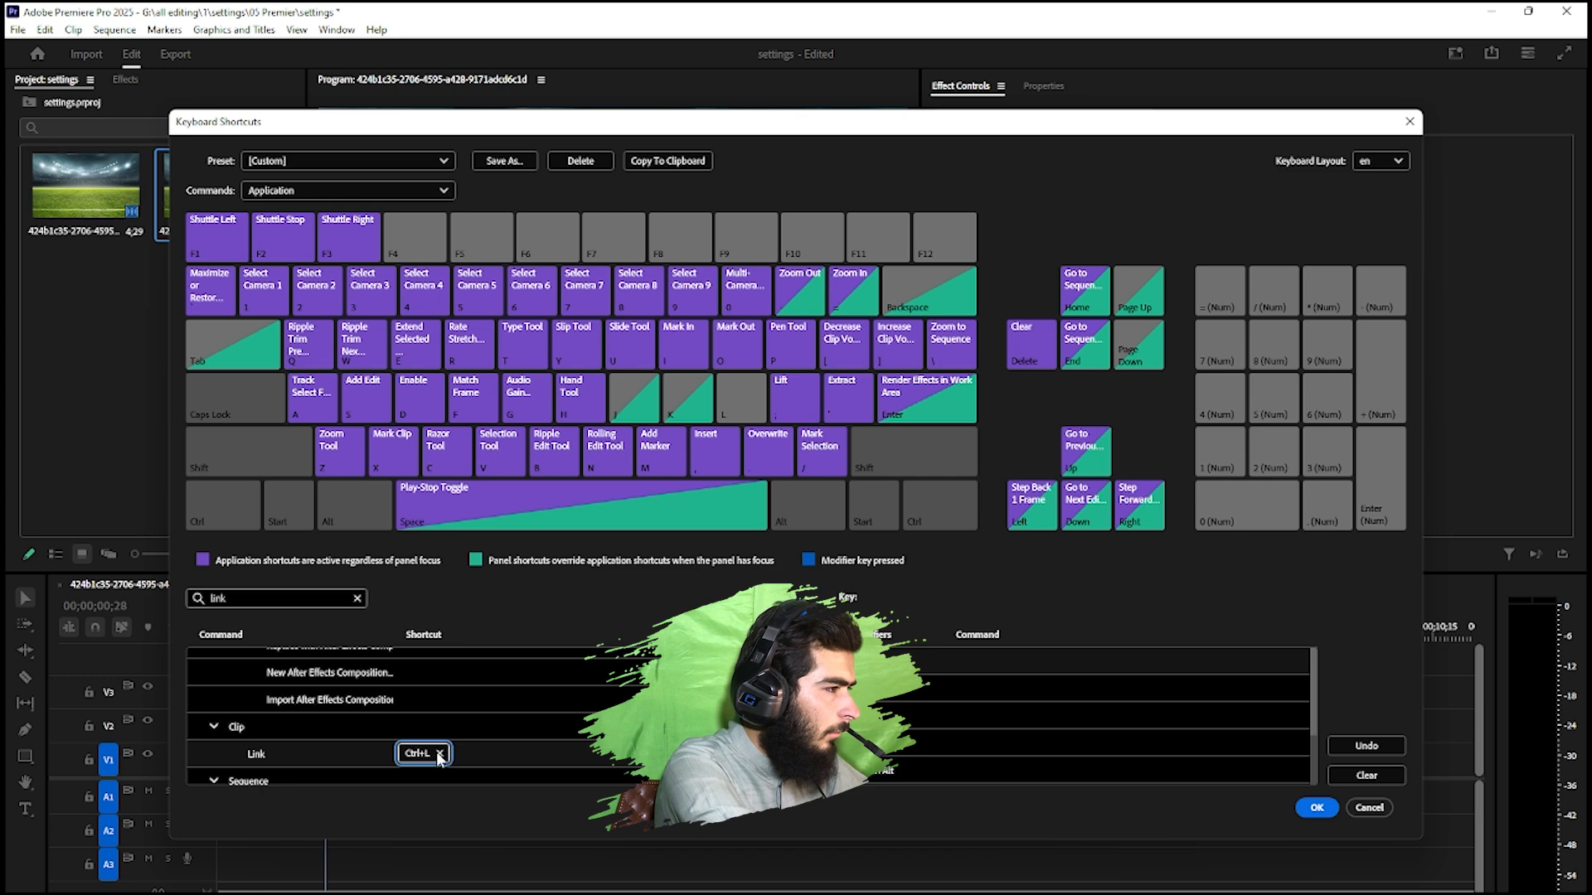
click(440, 754)
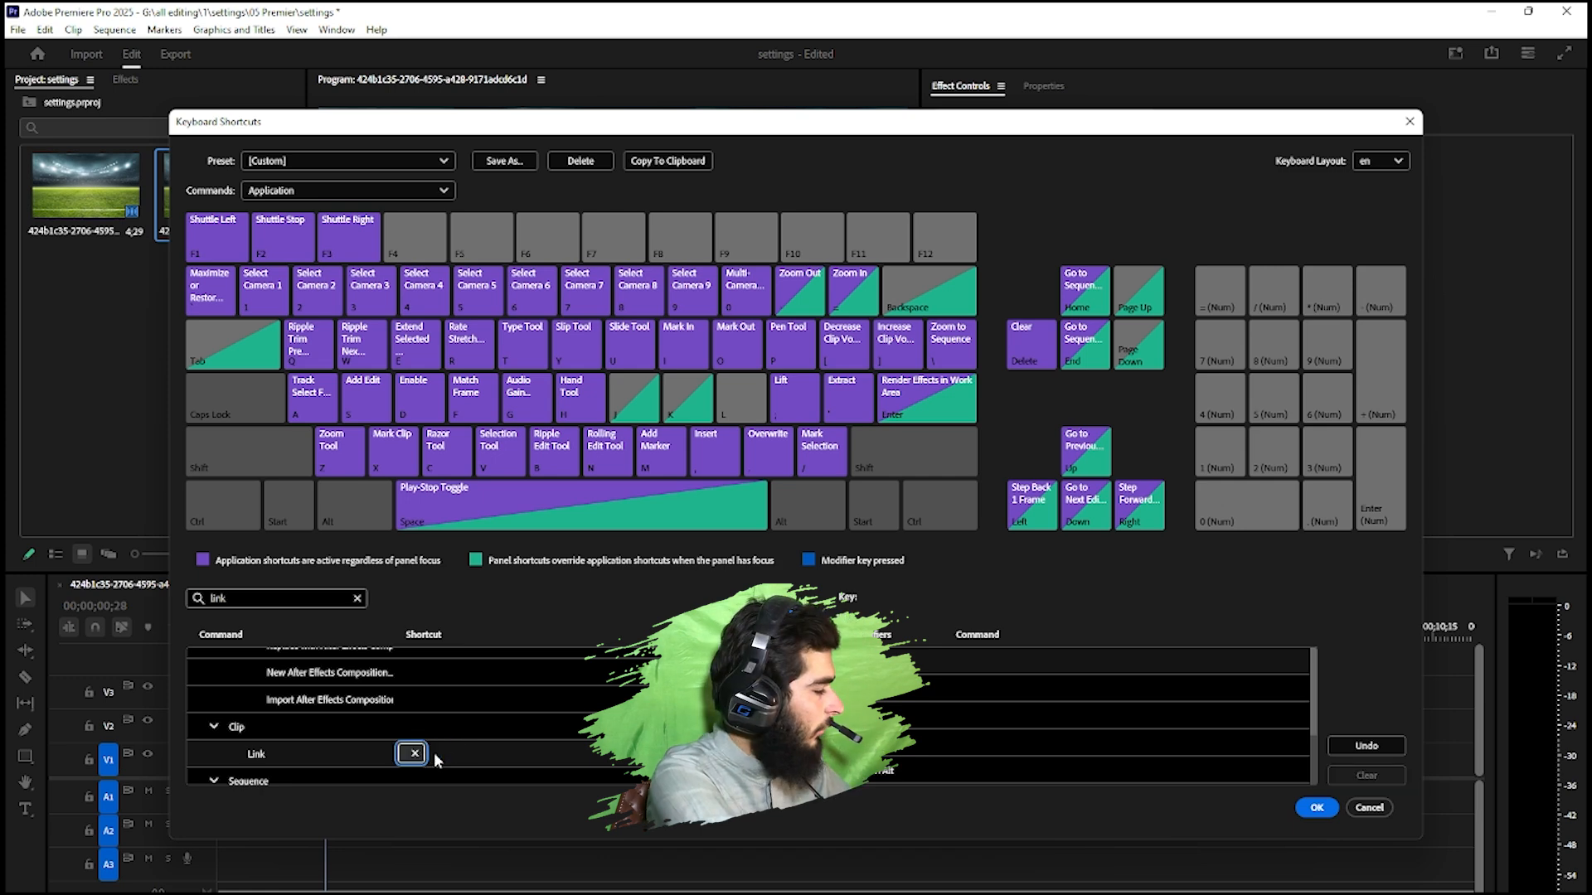
key(l)
- Find the Ripple Delete command and replace its shortcut with X
click(252, 599)
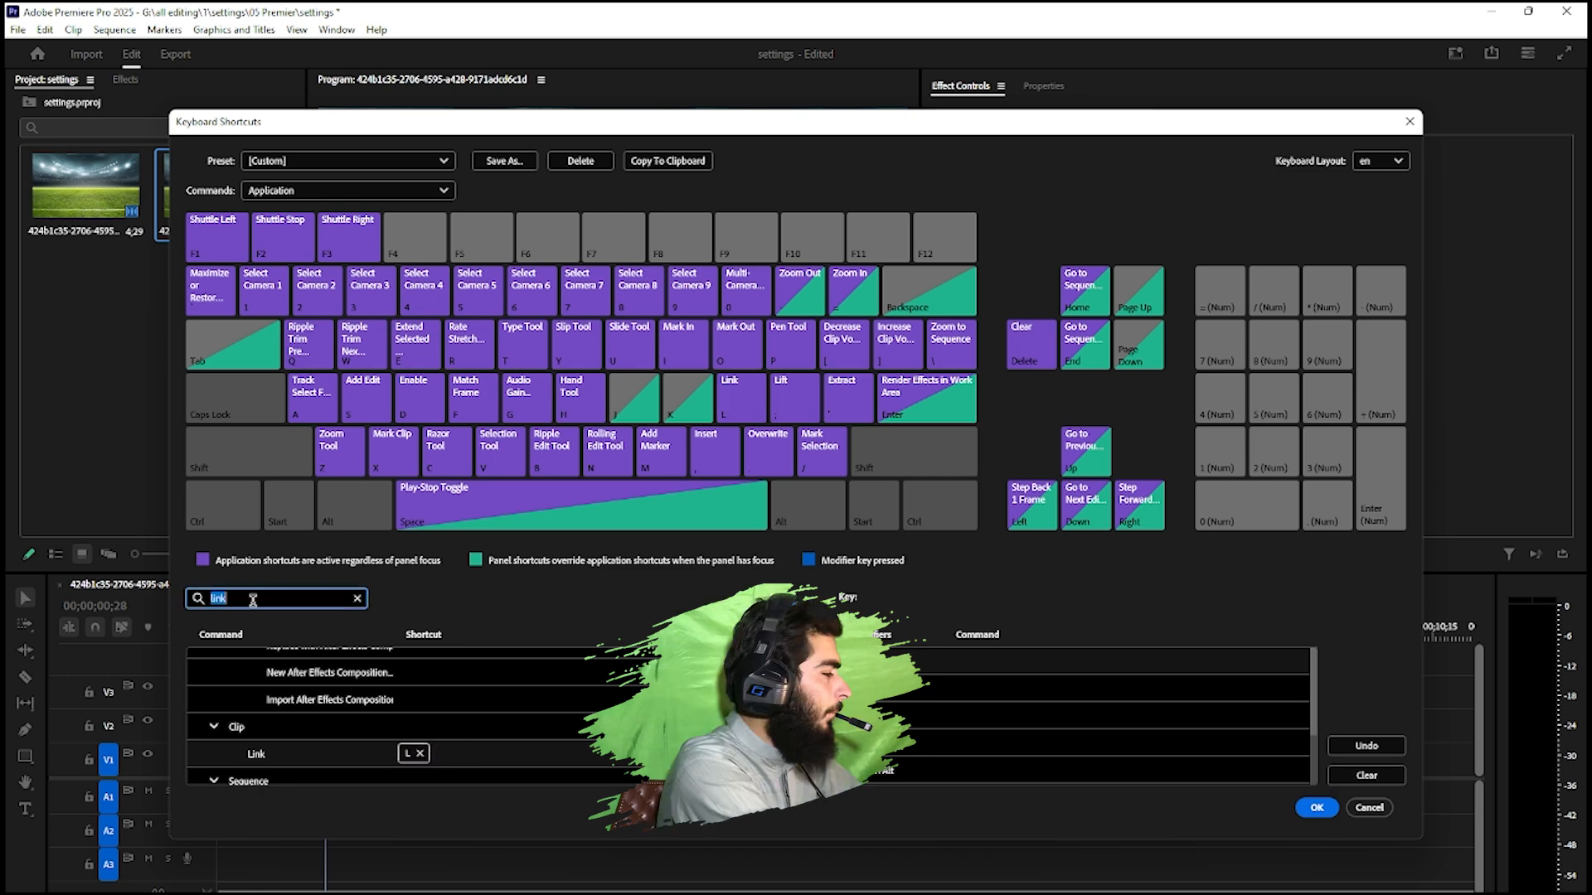
text(ripple)
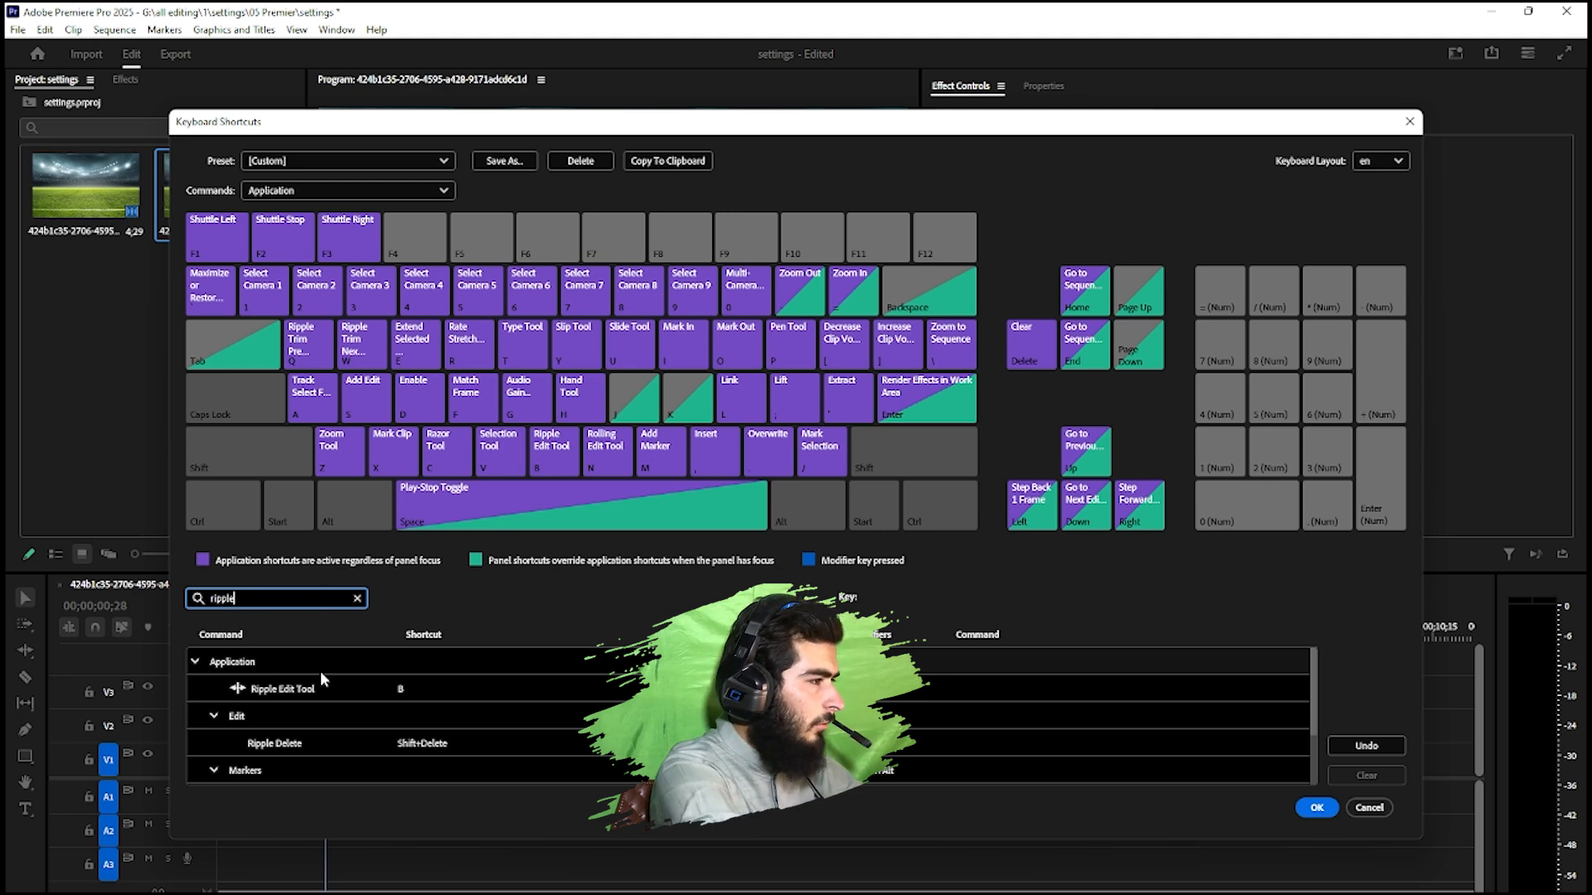
click(465, 743)
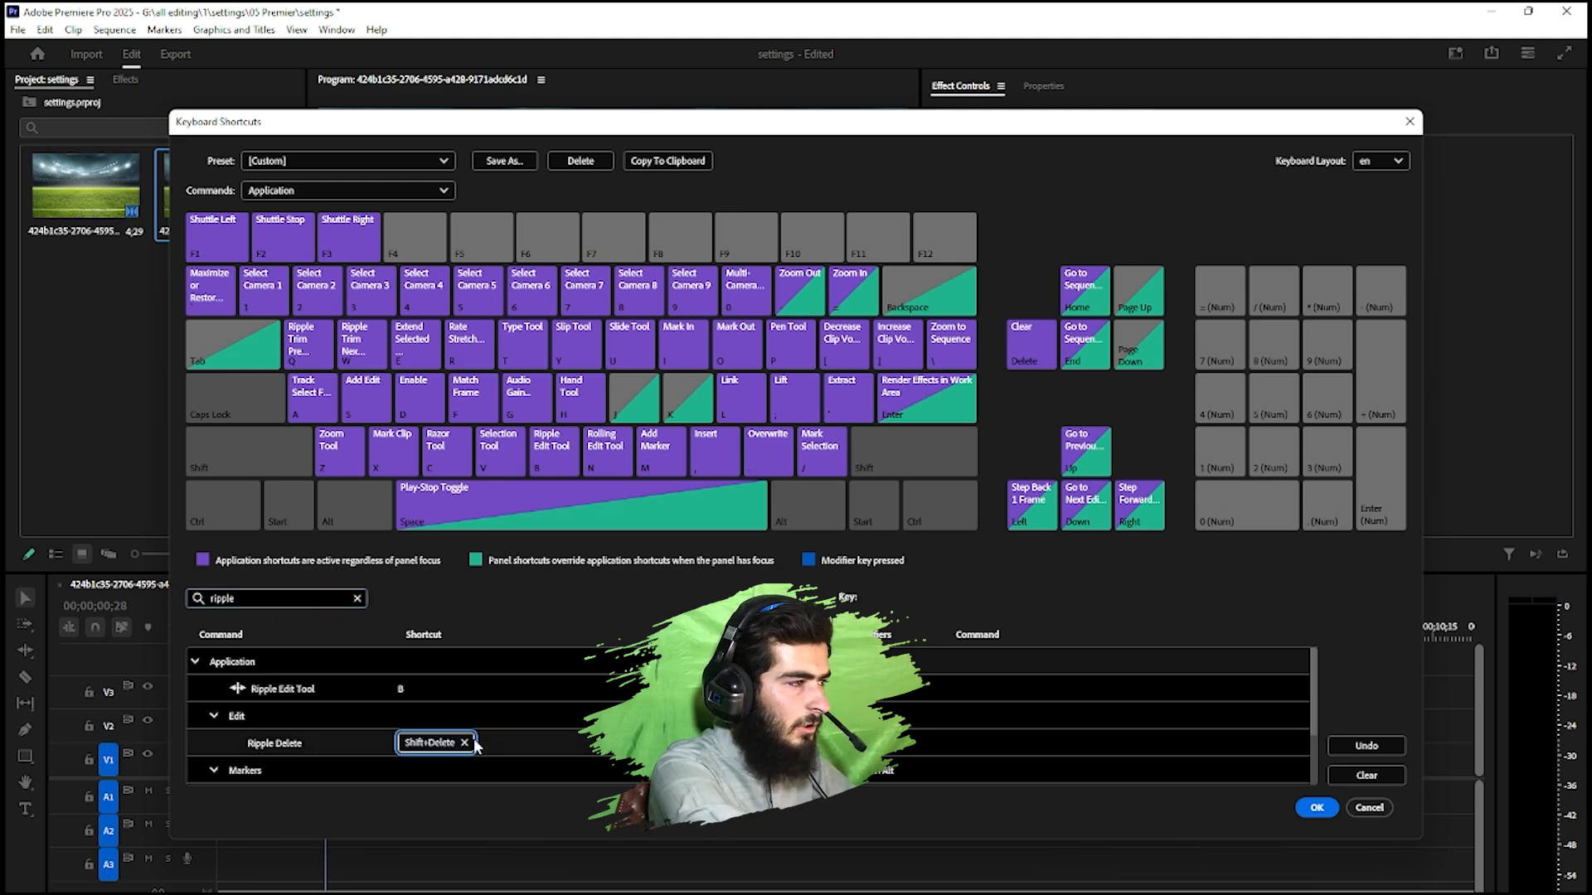
click(467, 742)
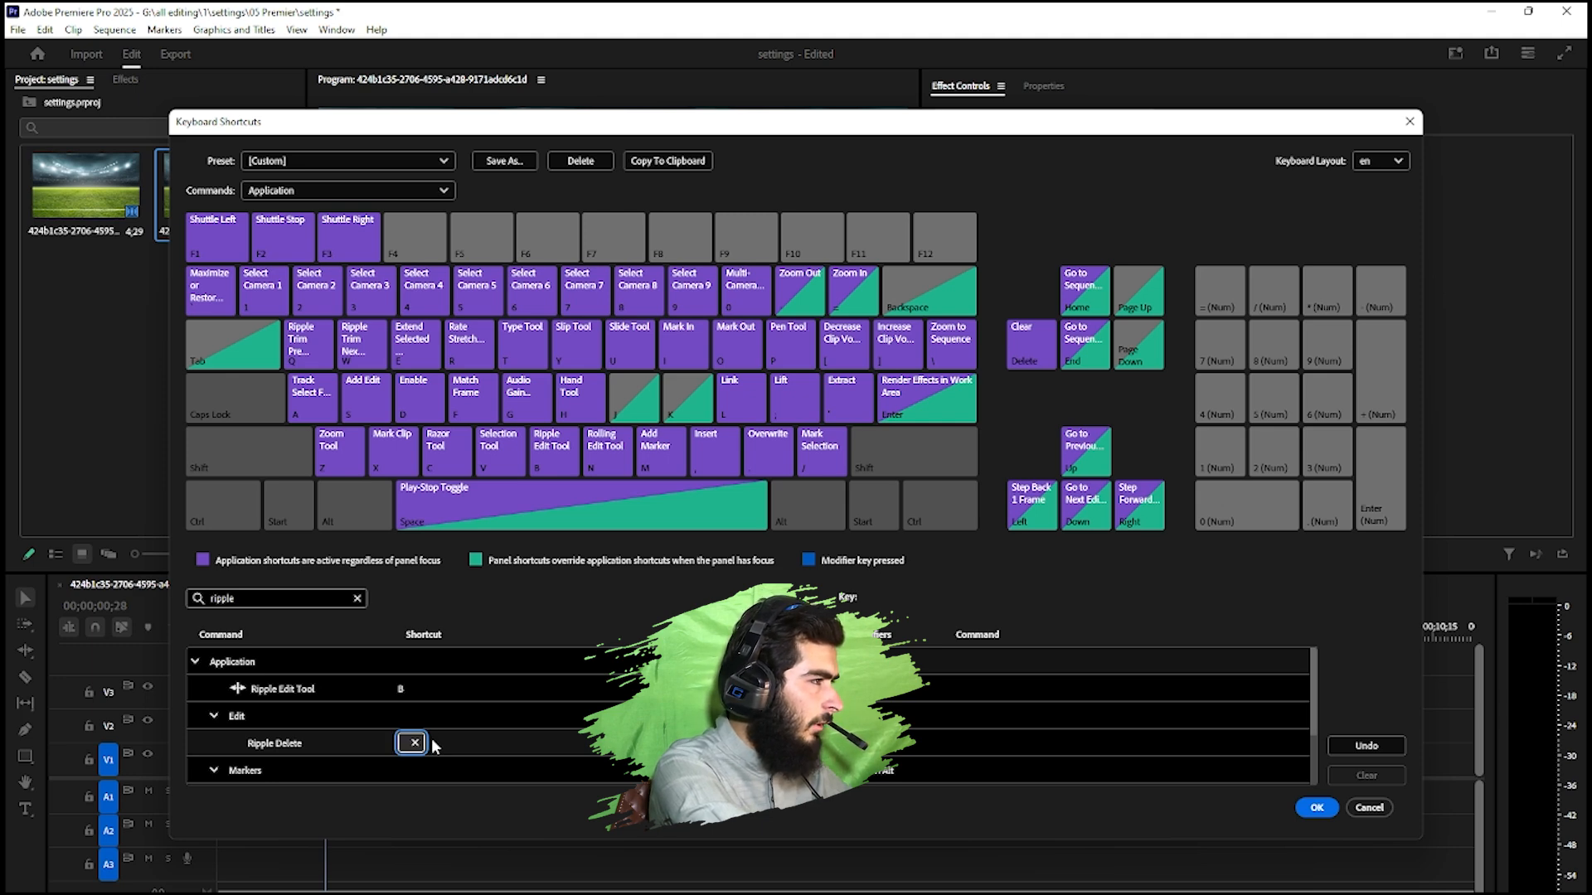
key(x)
- Find the Projects window command and replace its shortcut with Shift+Z
click(295, 600)
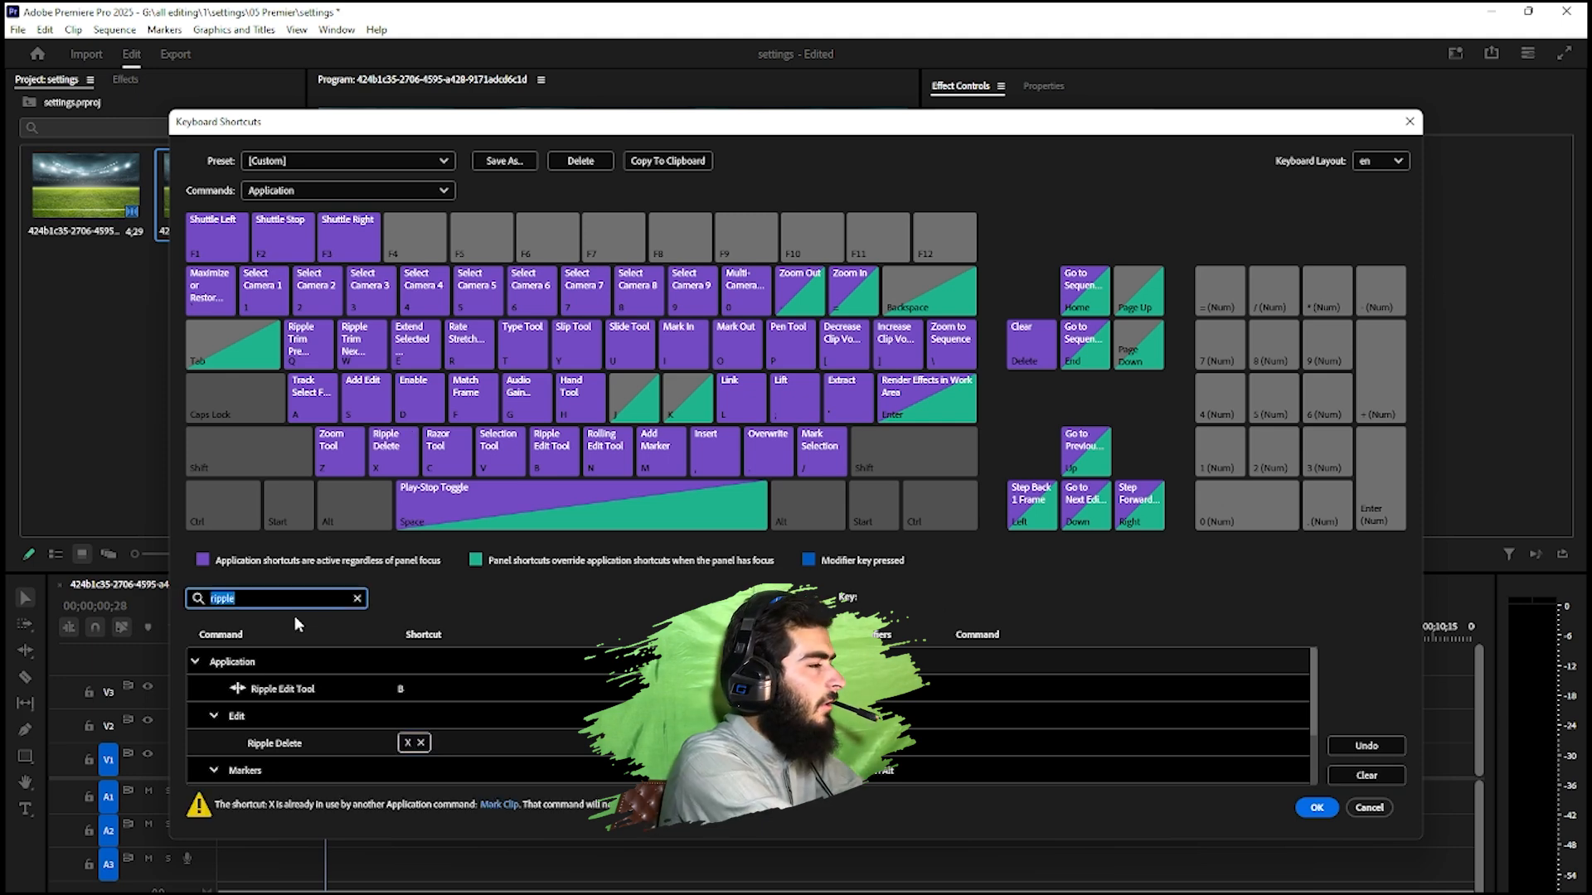
text(proje)
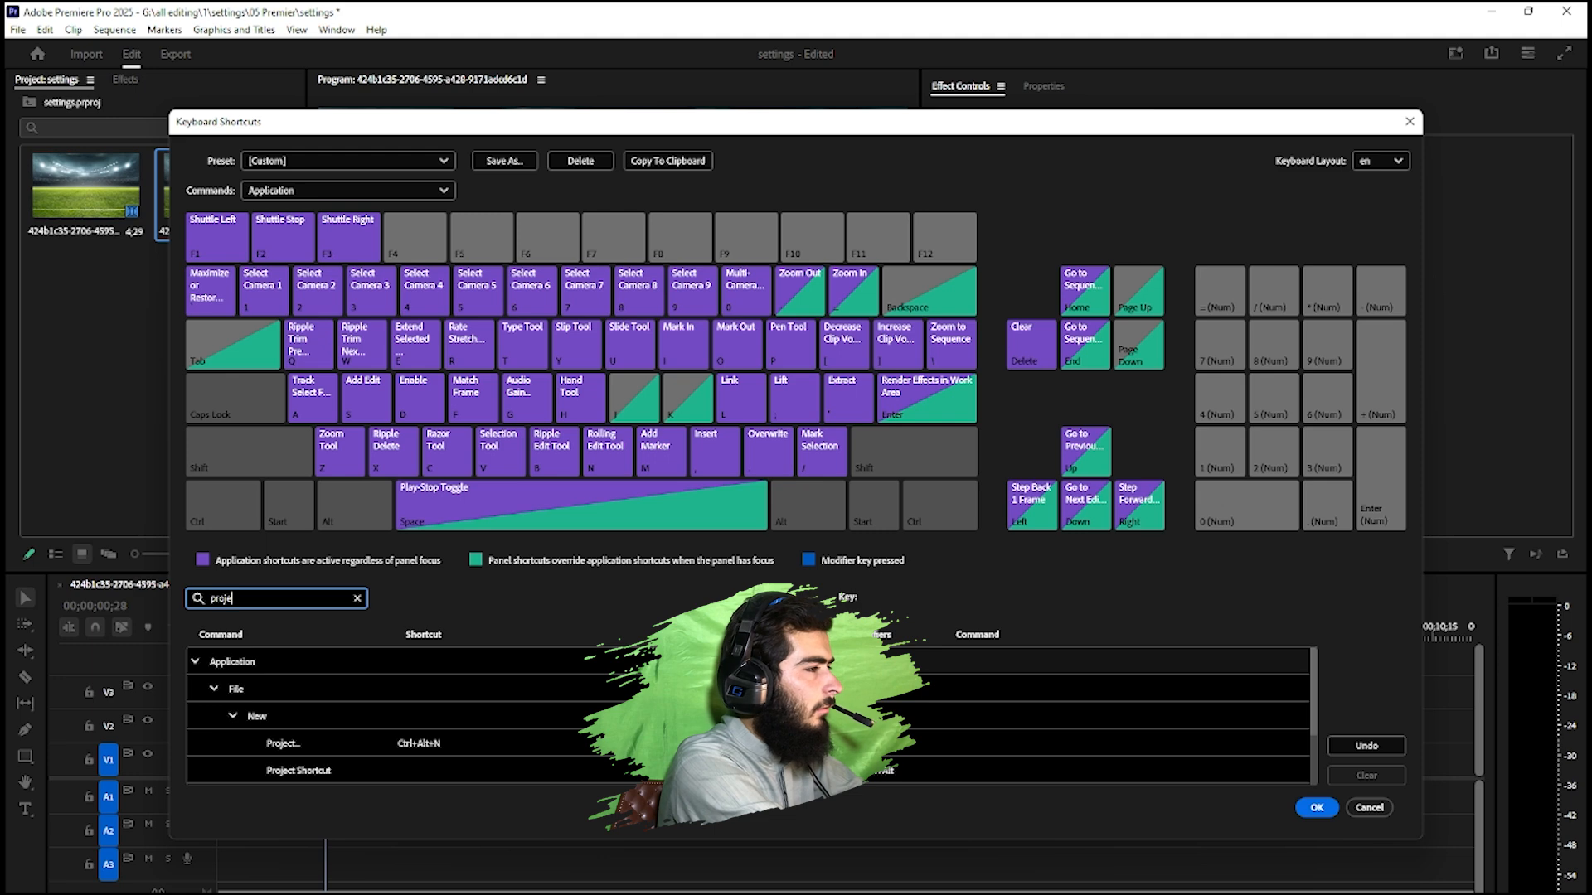
text(cts)
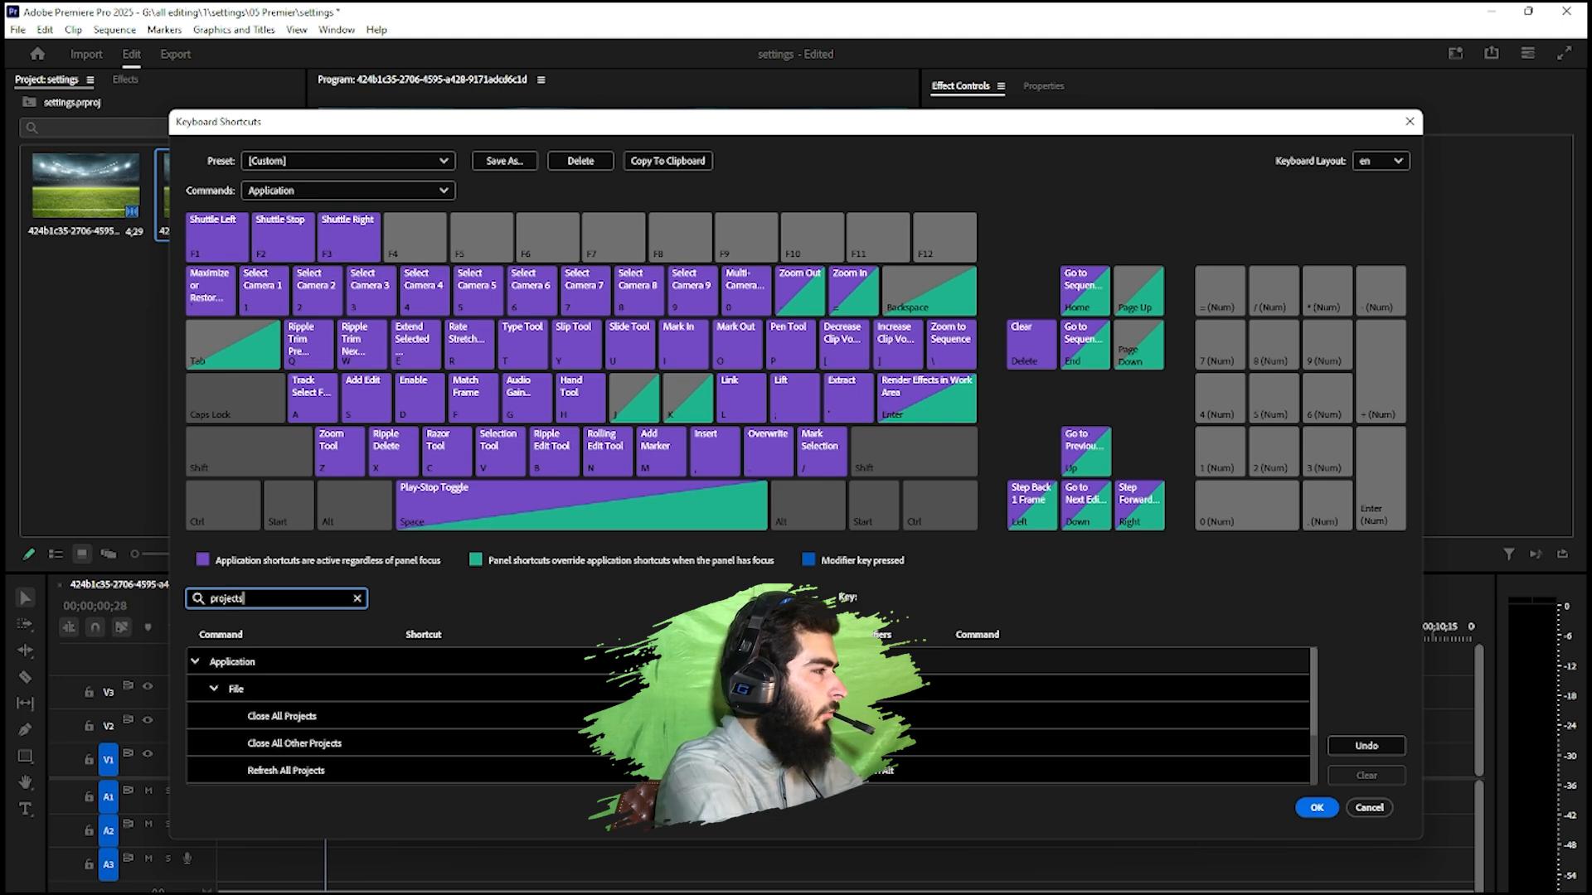
scroll(588, 733, down, 3)
click(420, 720)
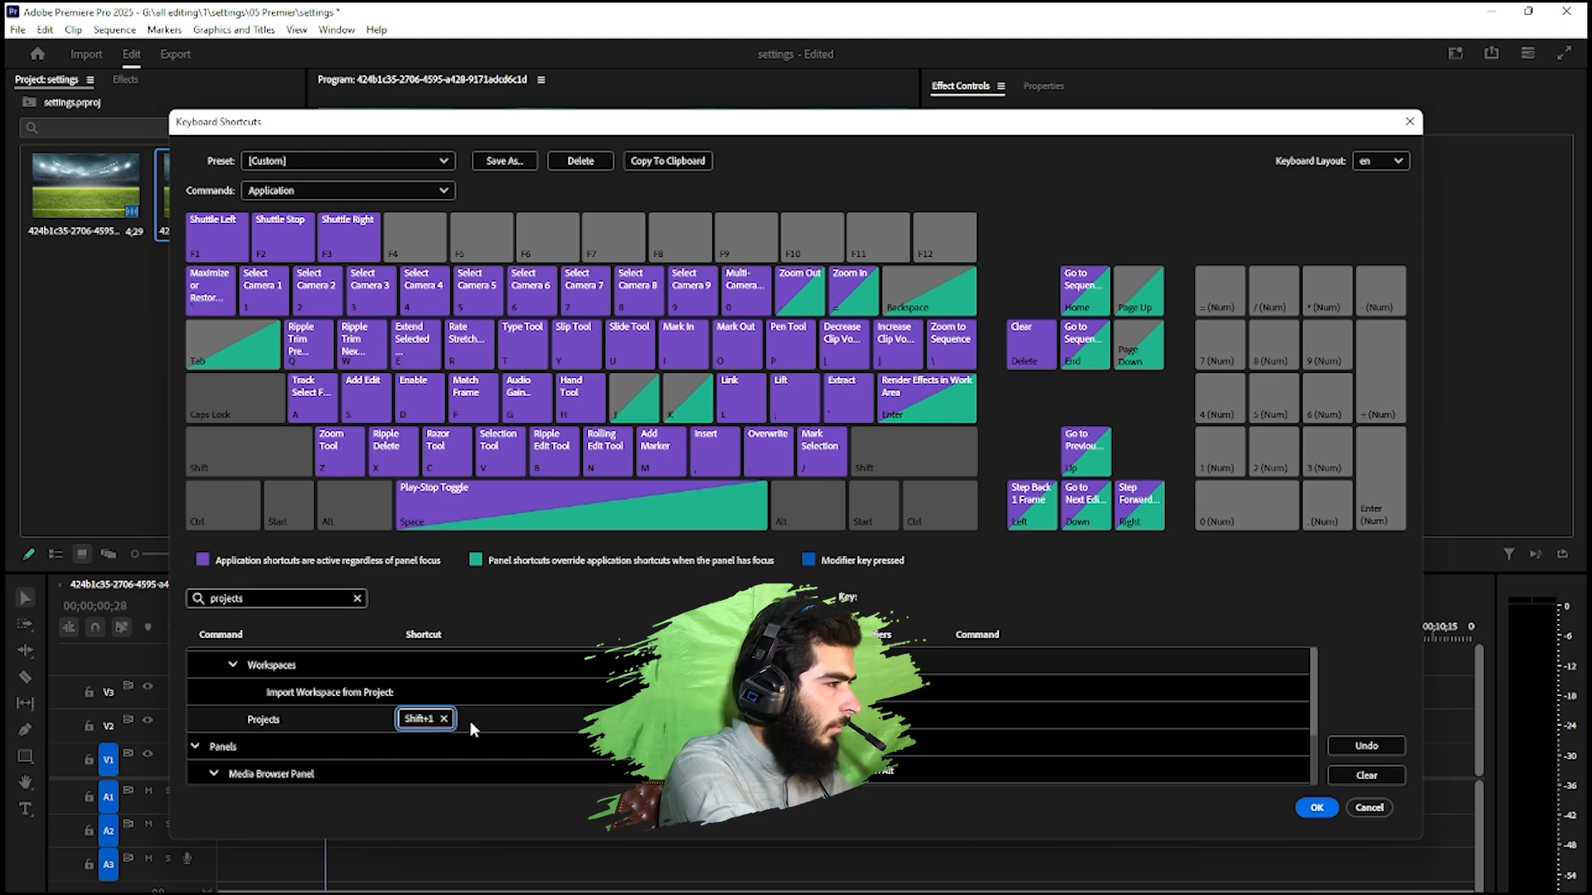
click(446, 720)
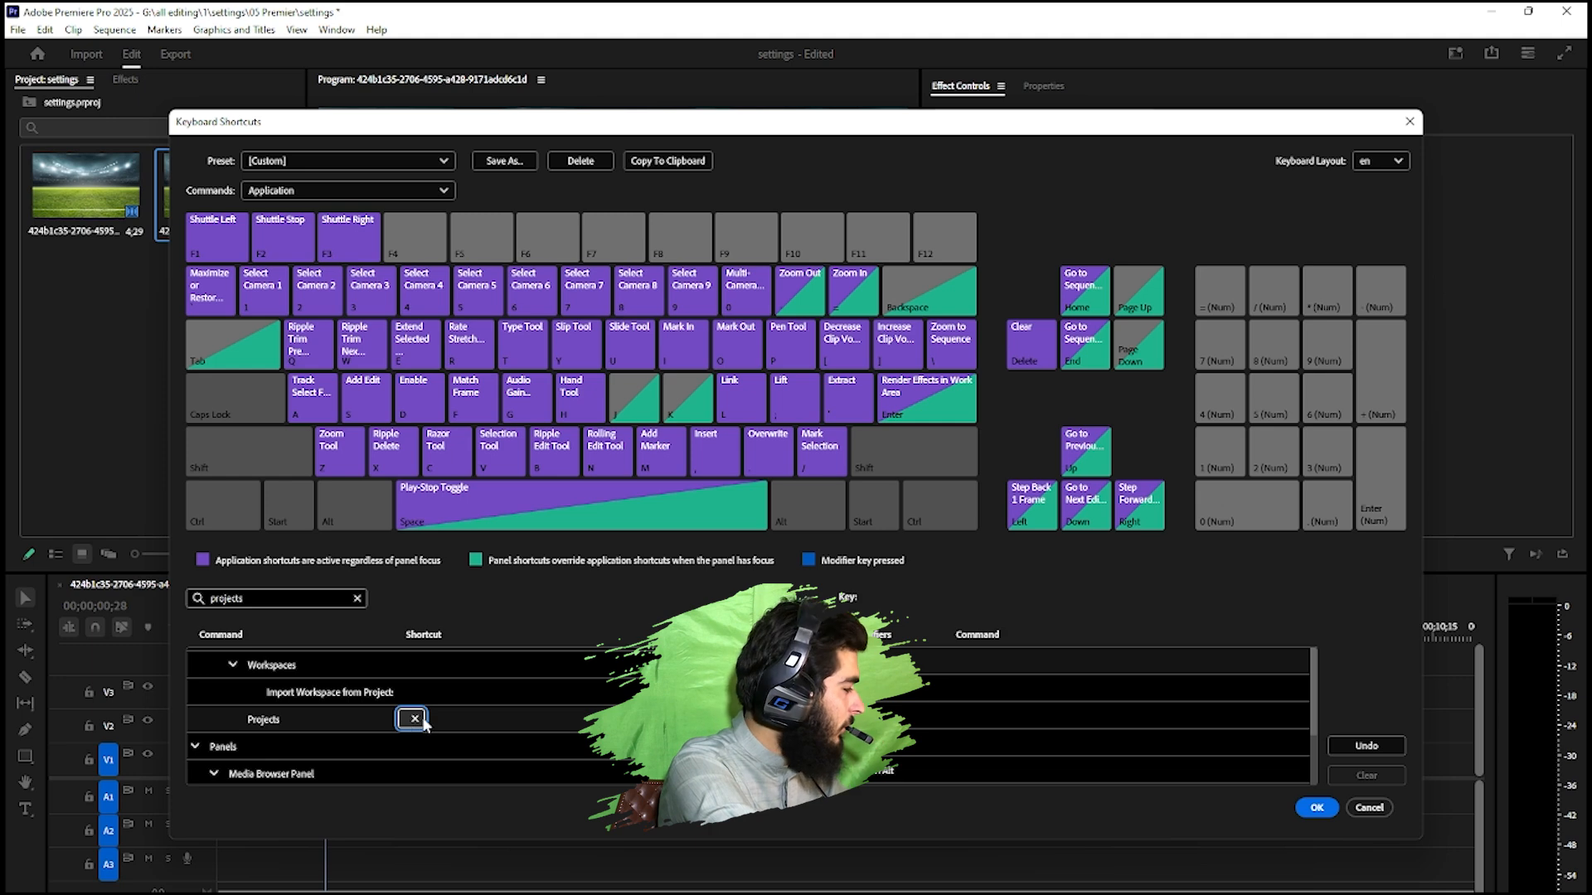
key(shift+z)
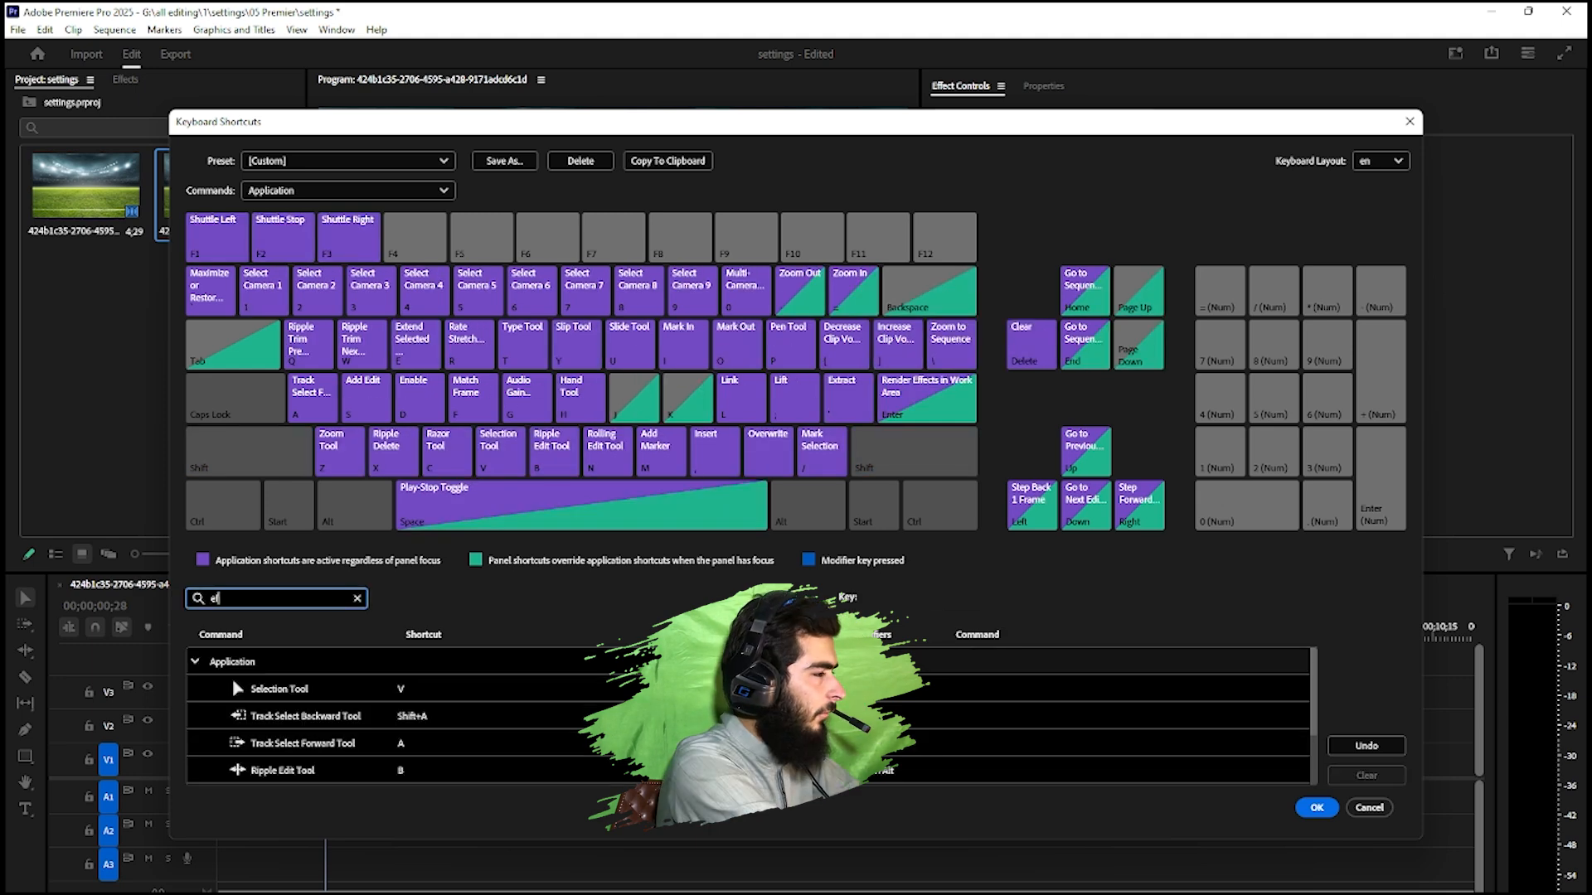
- Assign Shift+X to the Effects window command and Shift+C to the Effect Controls window command
text(fects)
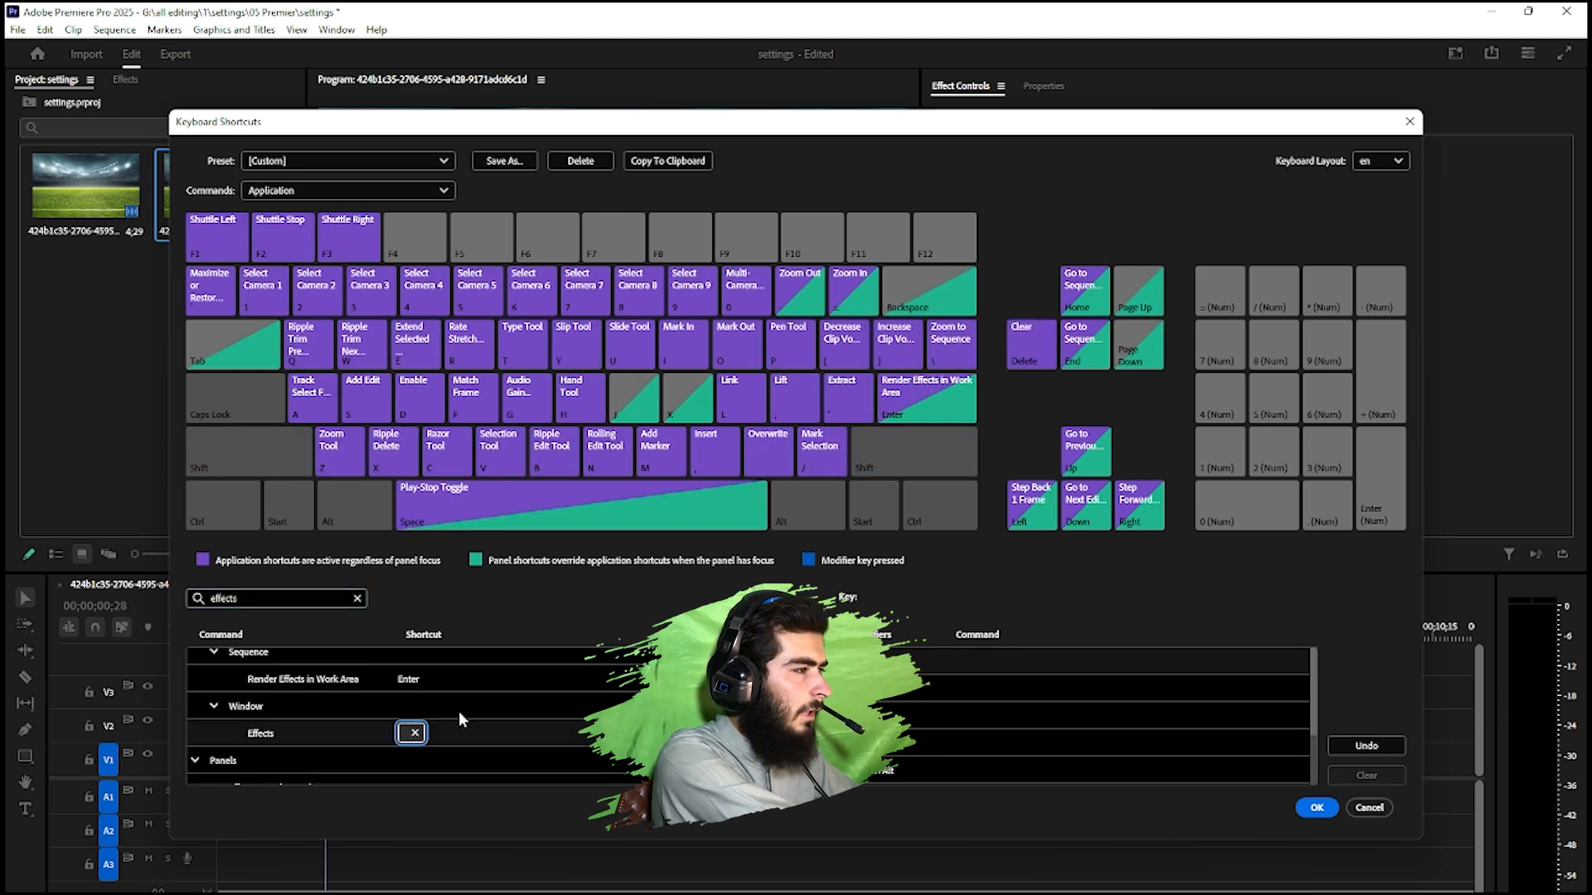
key(shift)
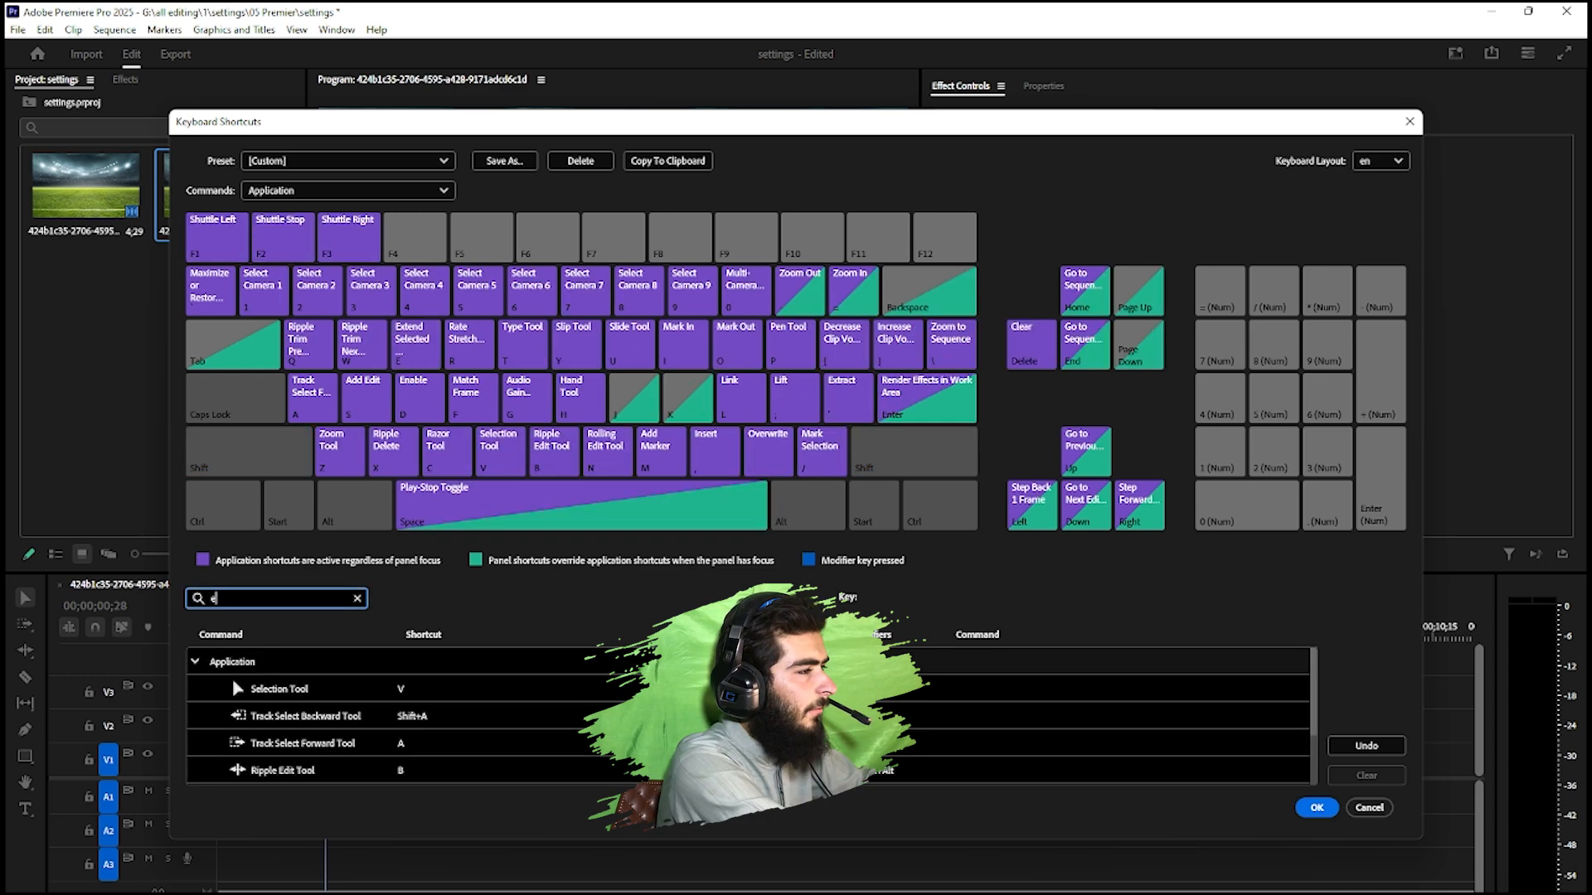
text(ff)
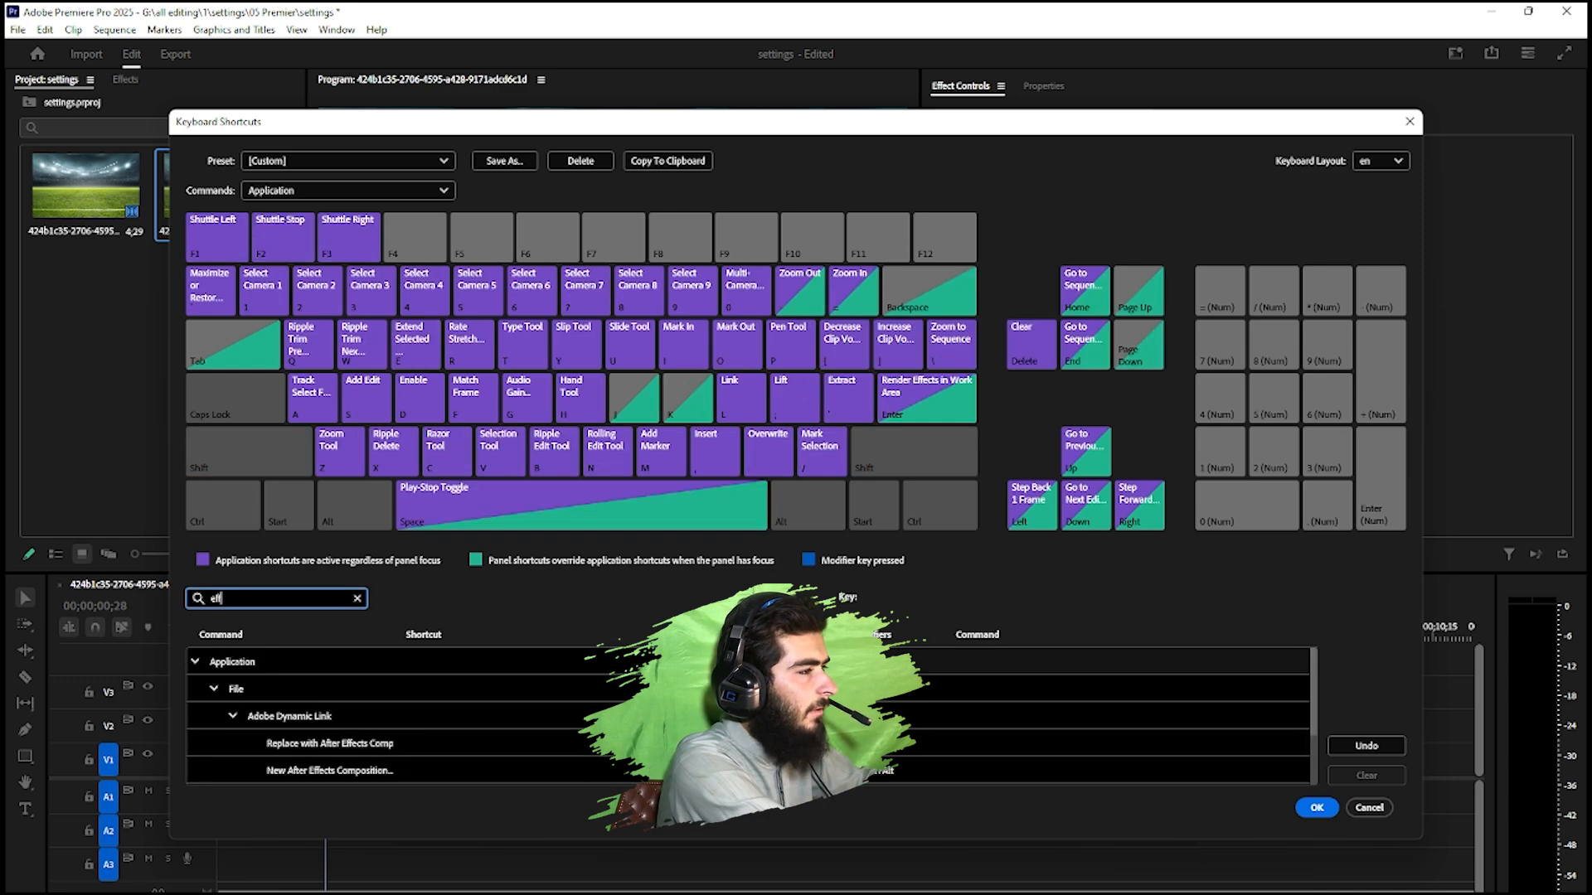
text(ect c)
double_click(419, 723)
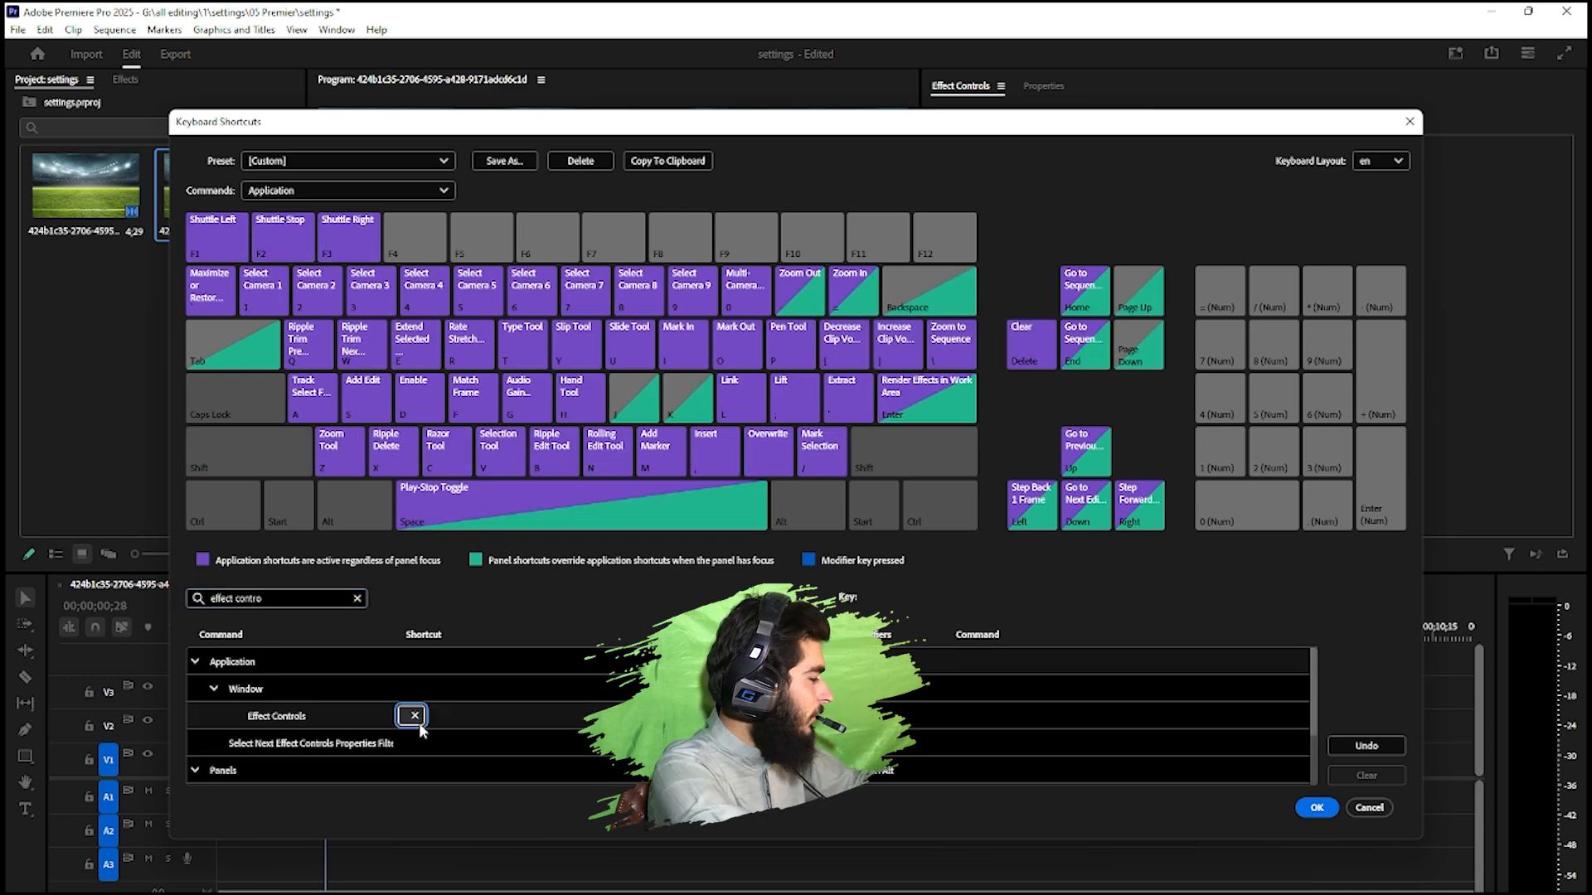
key(shift+5)
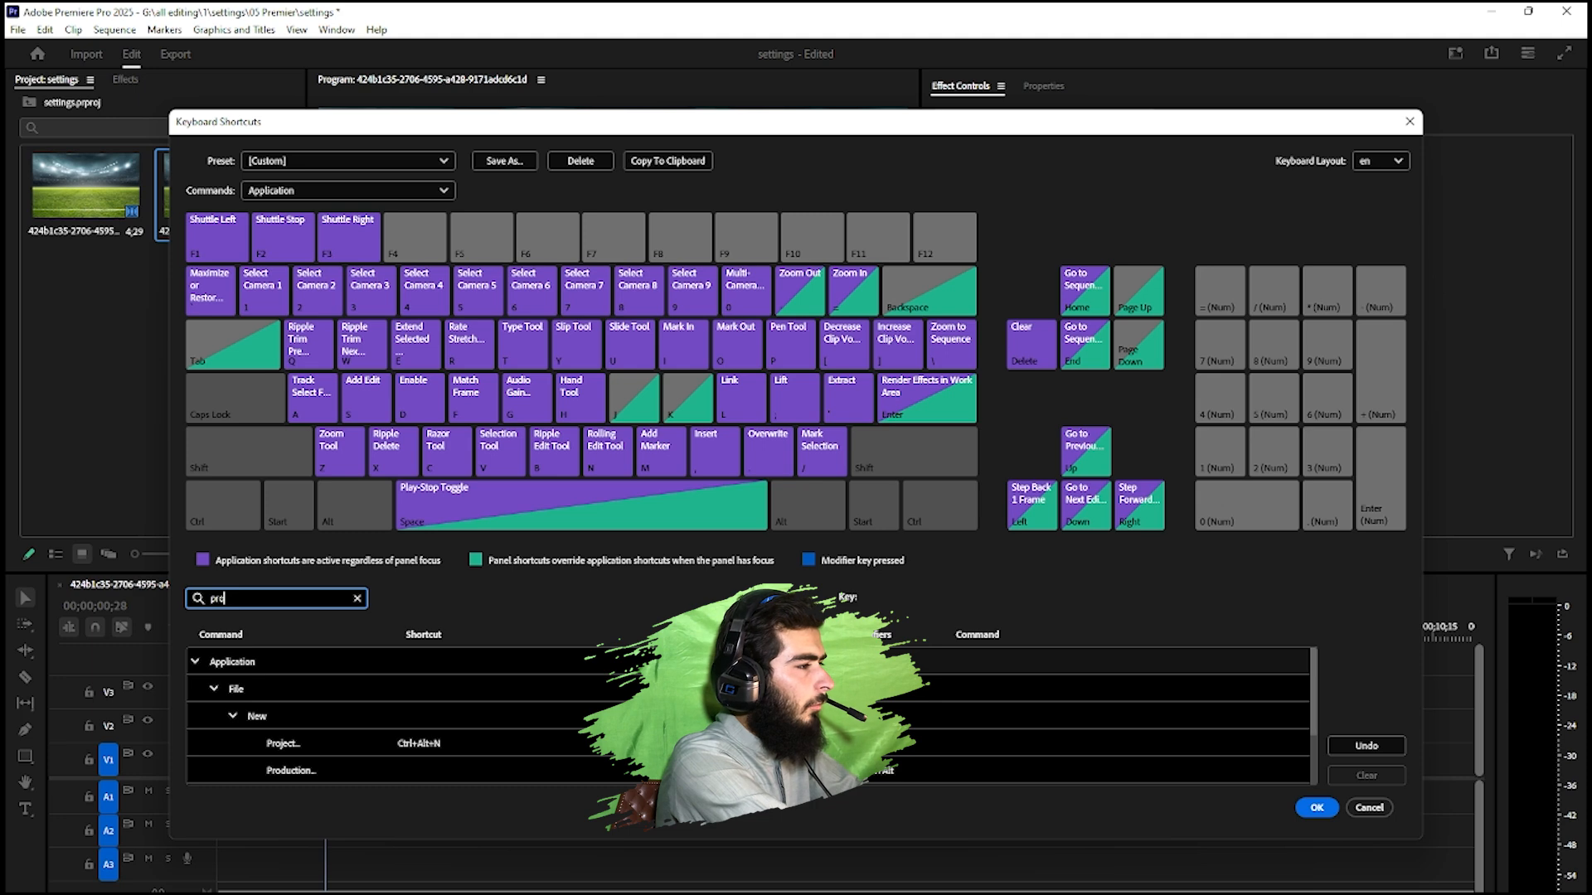
- Find the Properties command under Window and assign Shift+V as its shortcut
text(perties)
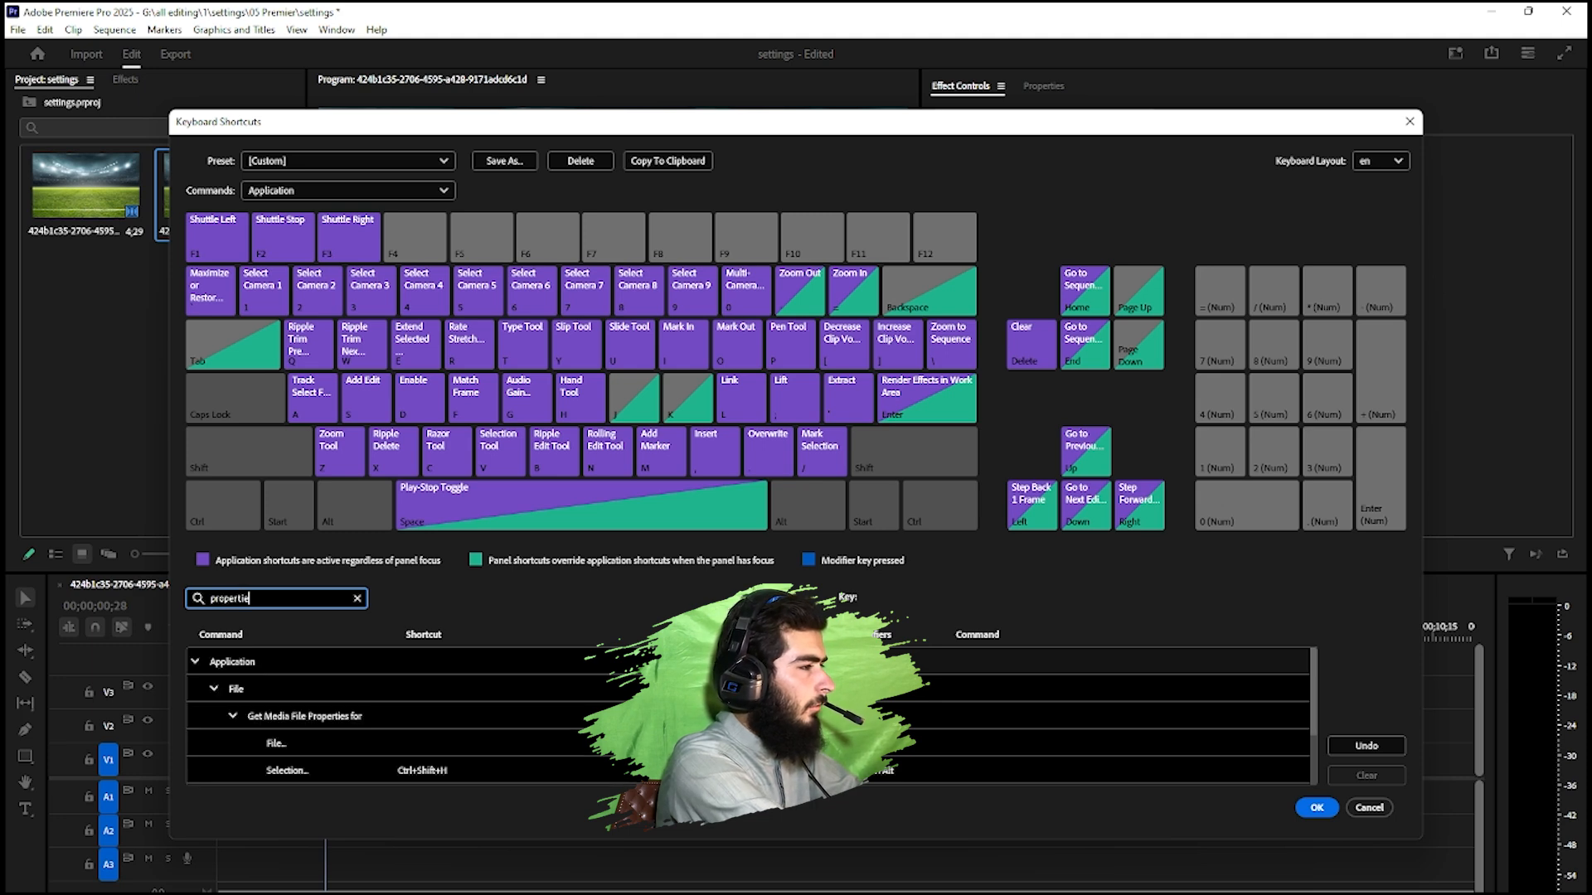
scroll(470, 743, down, 3)
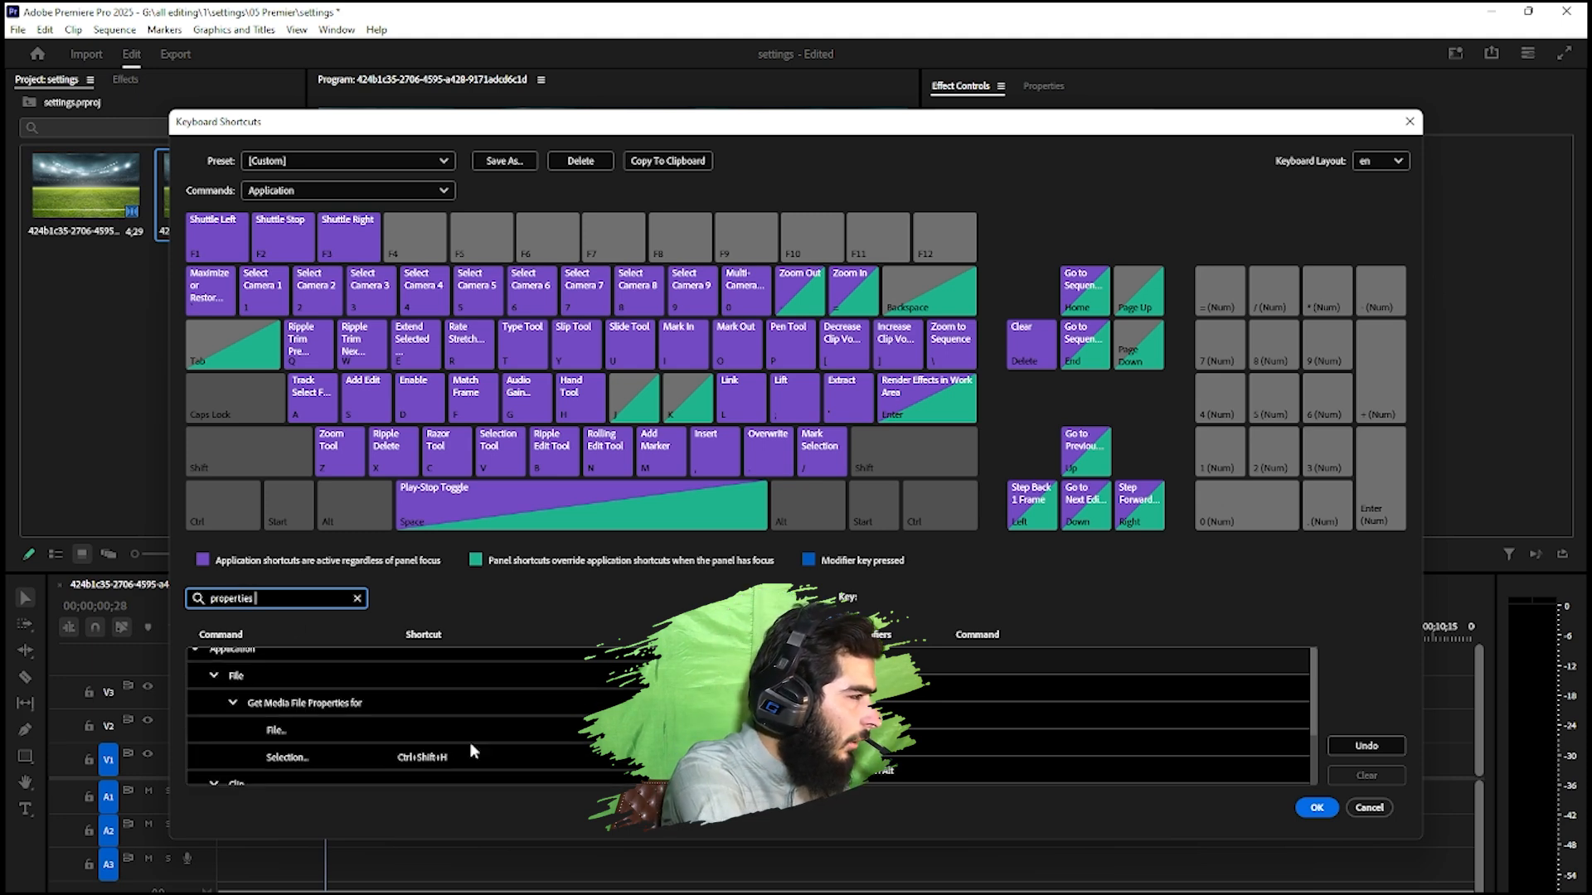
scroll(469, 743, down, 3)
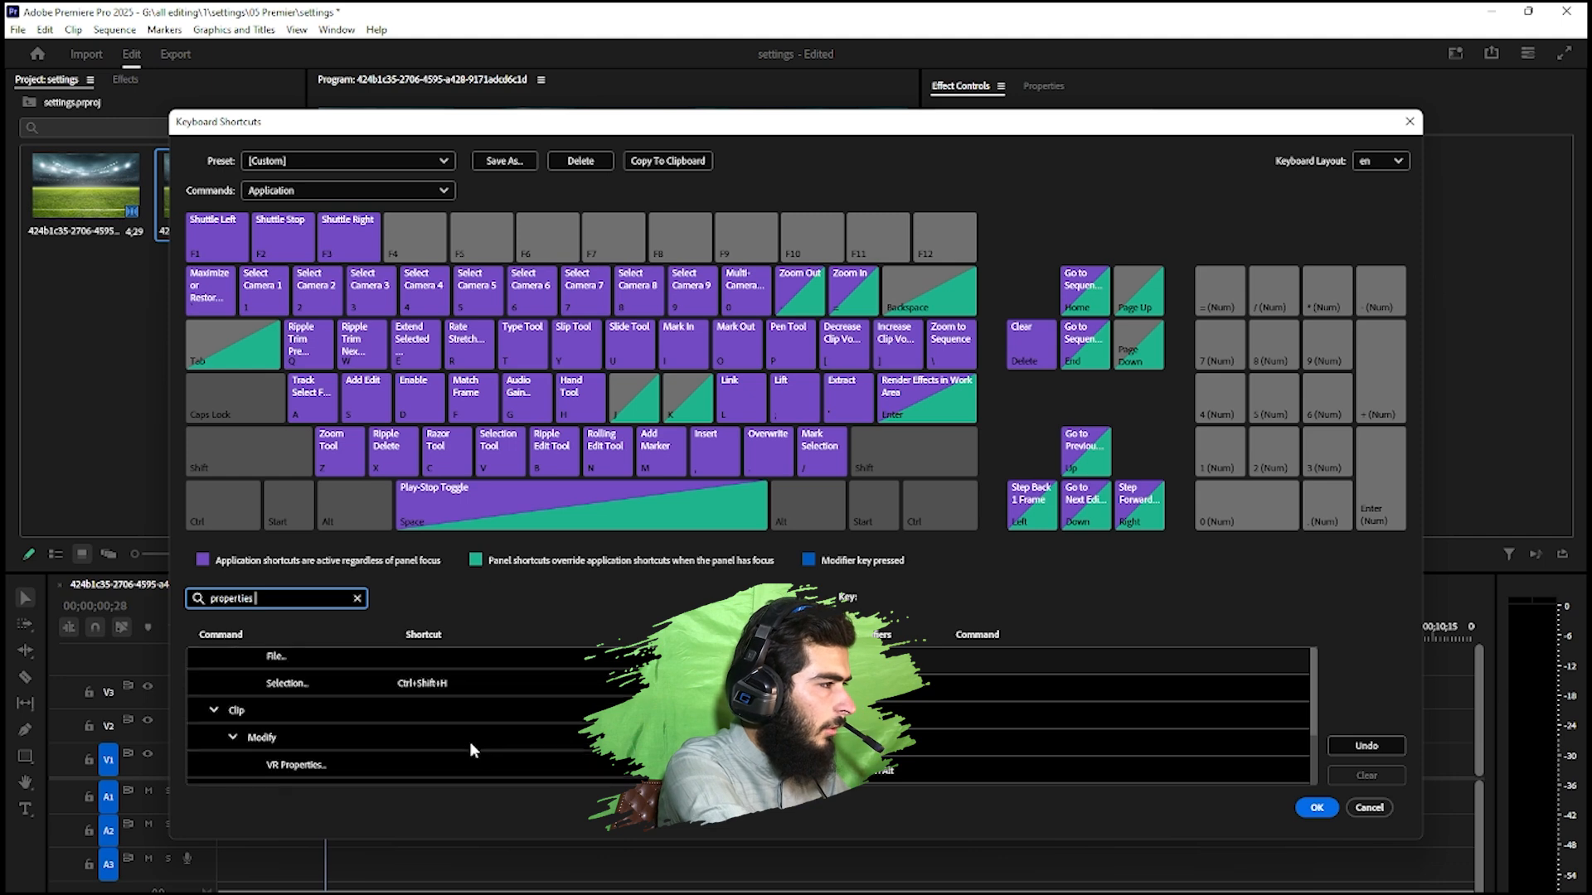
scroll(469, 743, down, 2)
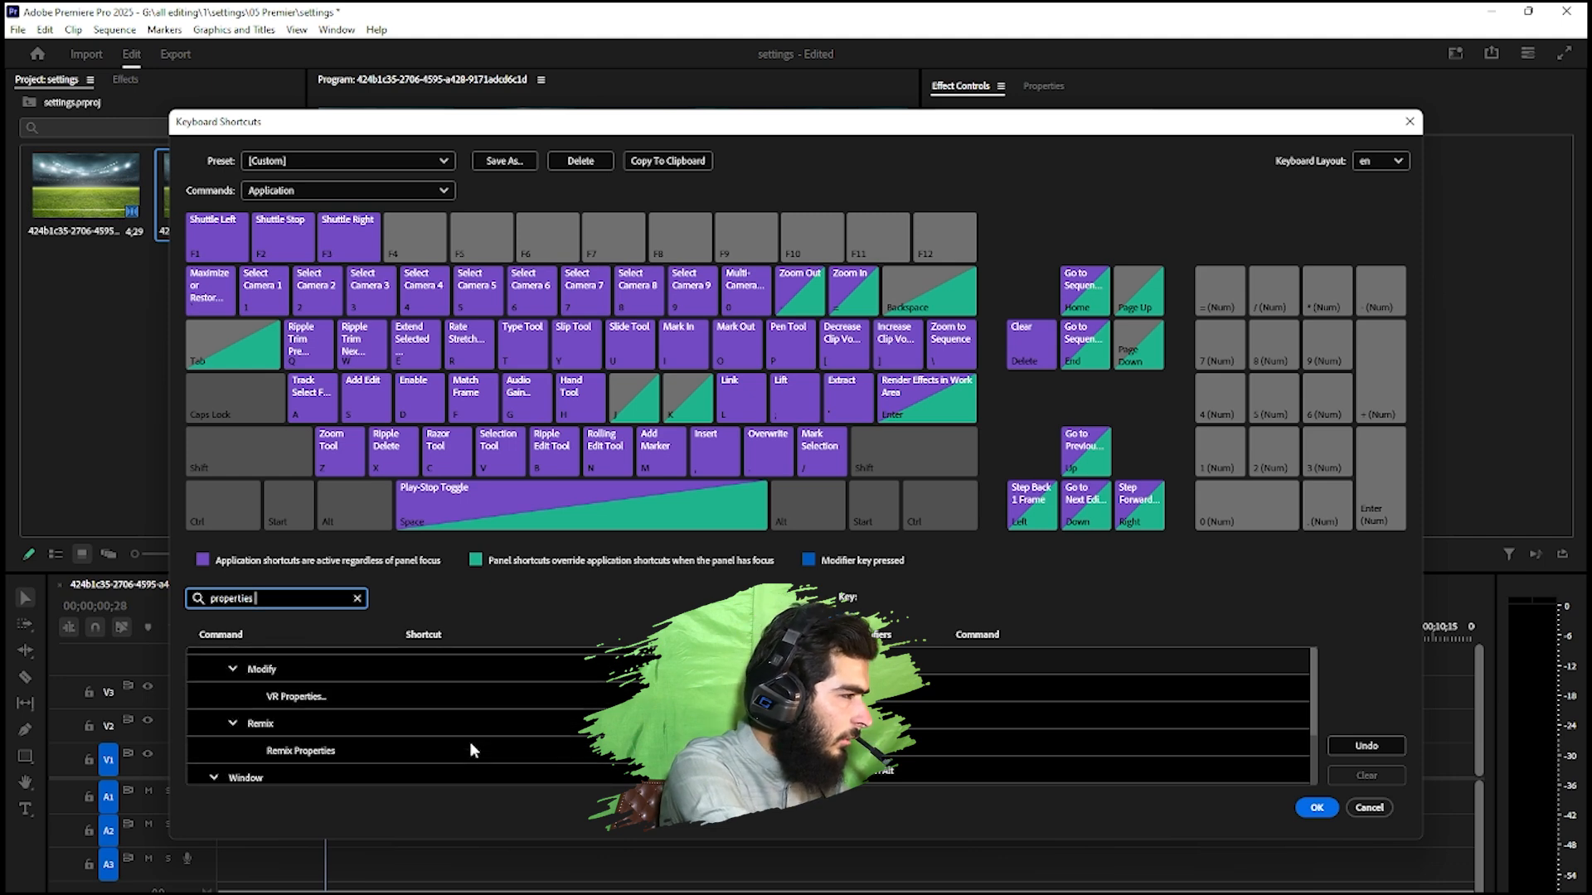
click(405, 766)
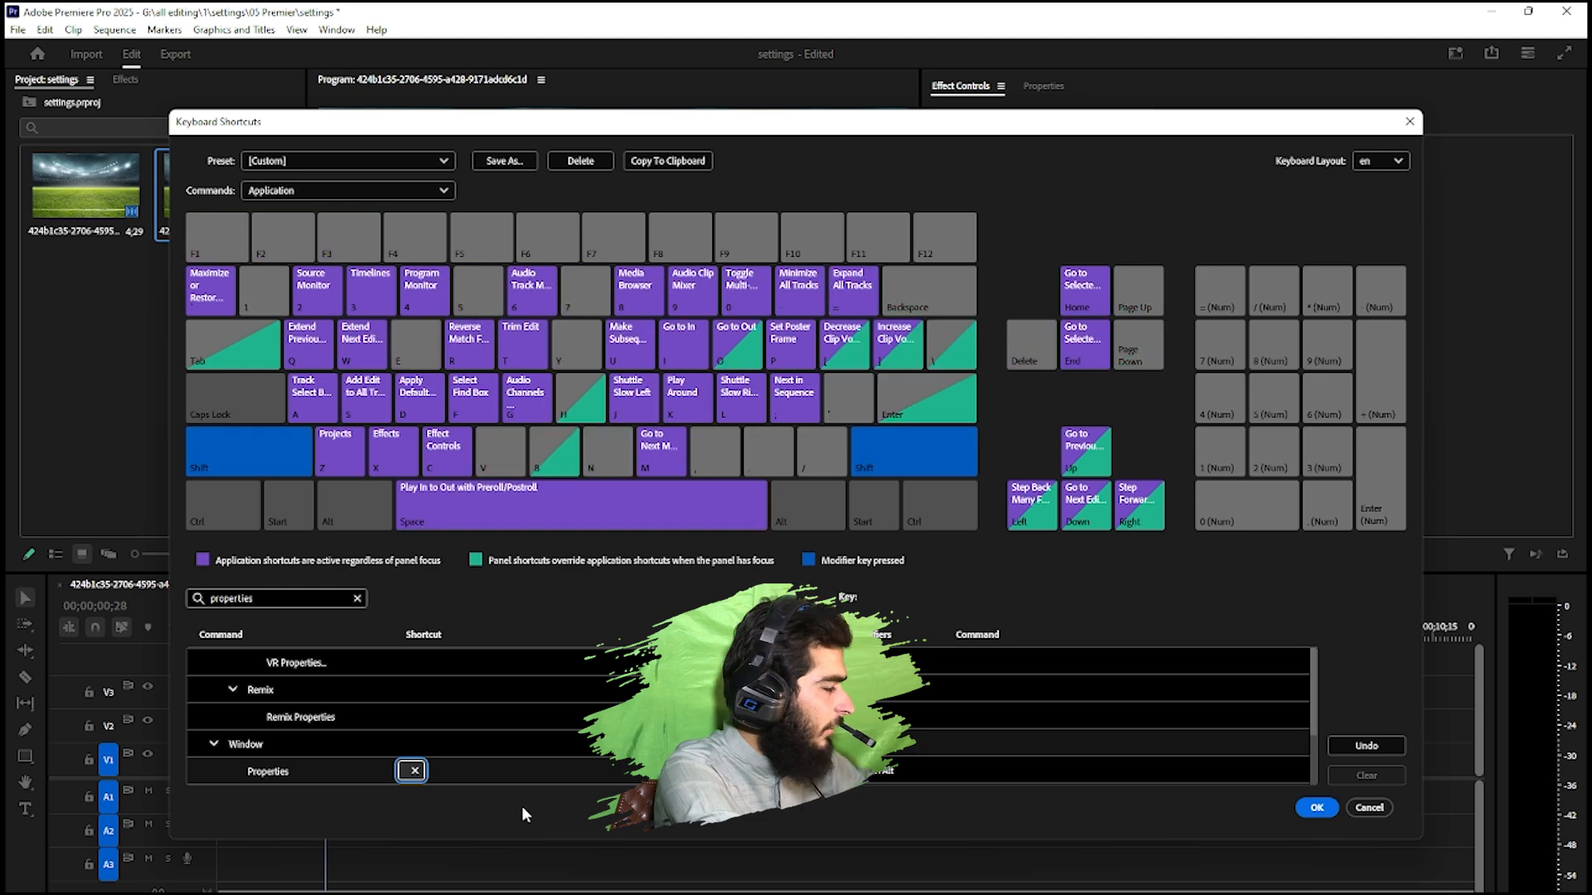
key(shift+v)
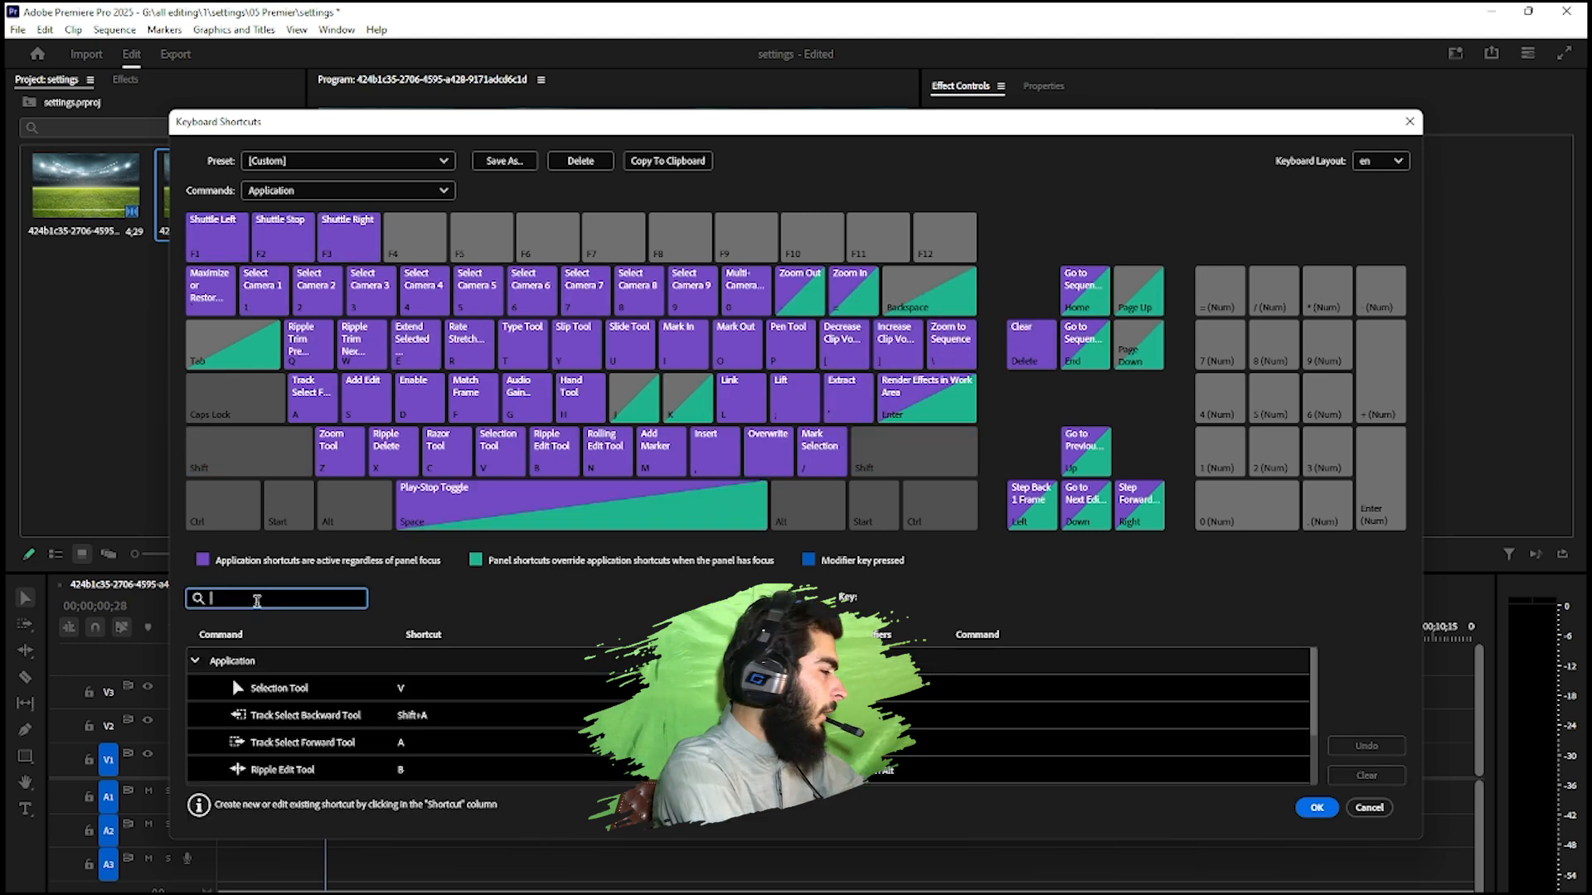
- Find the Match Frame command and replace its F shortcut with Ctrl+Shift+F
text(matc)
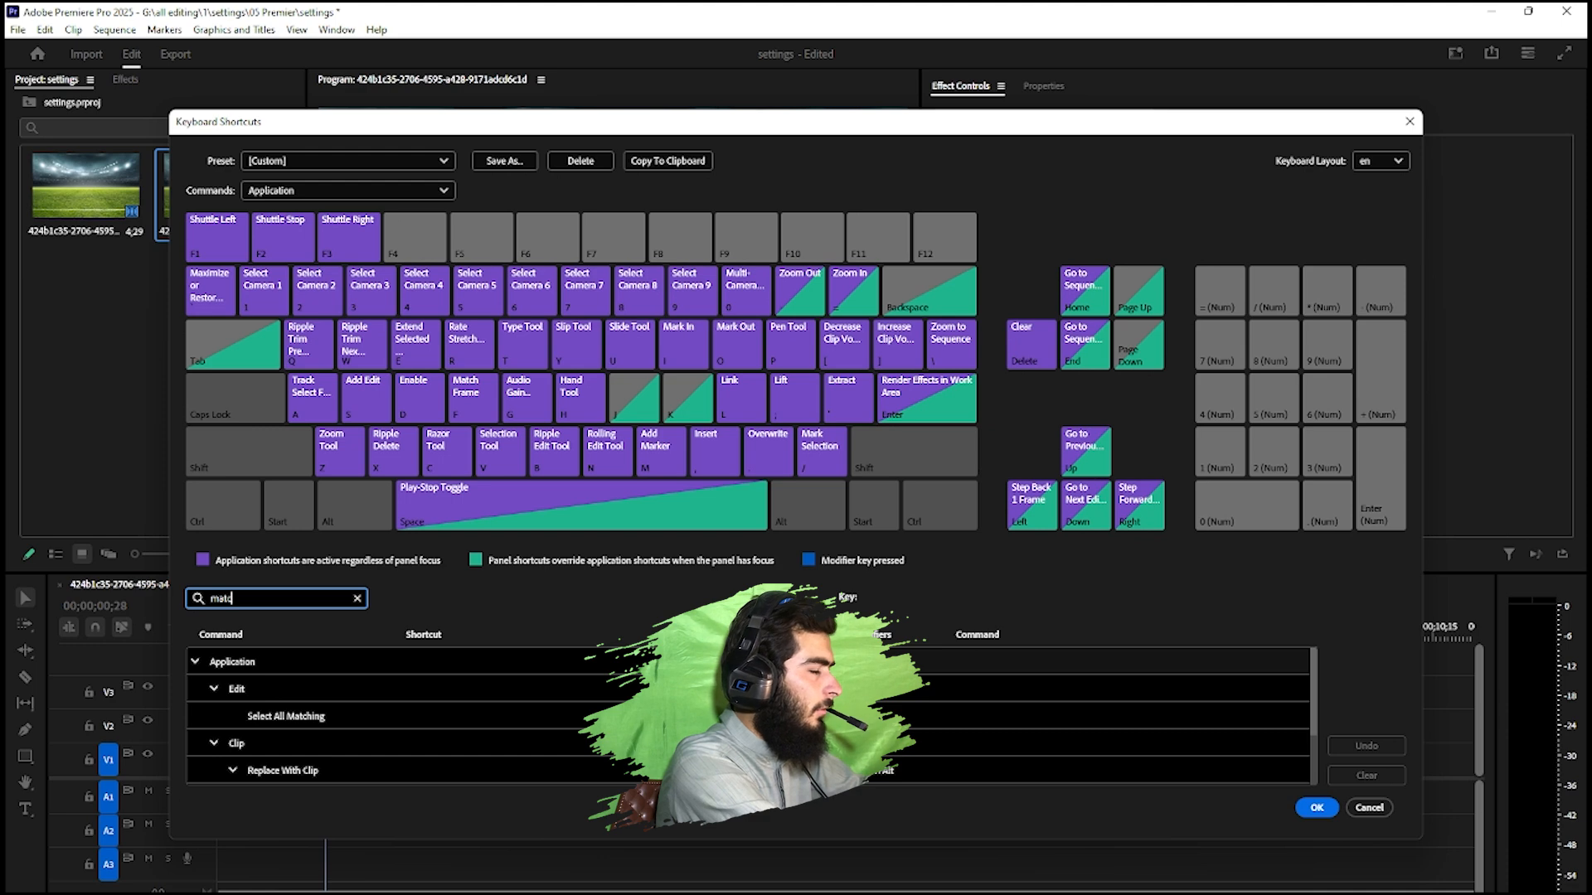
text(h fram)
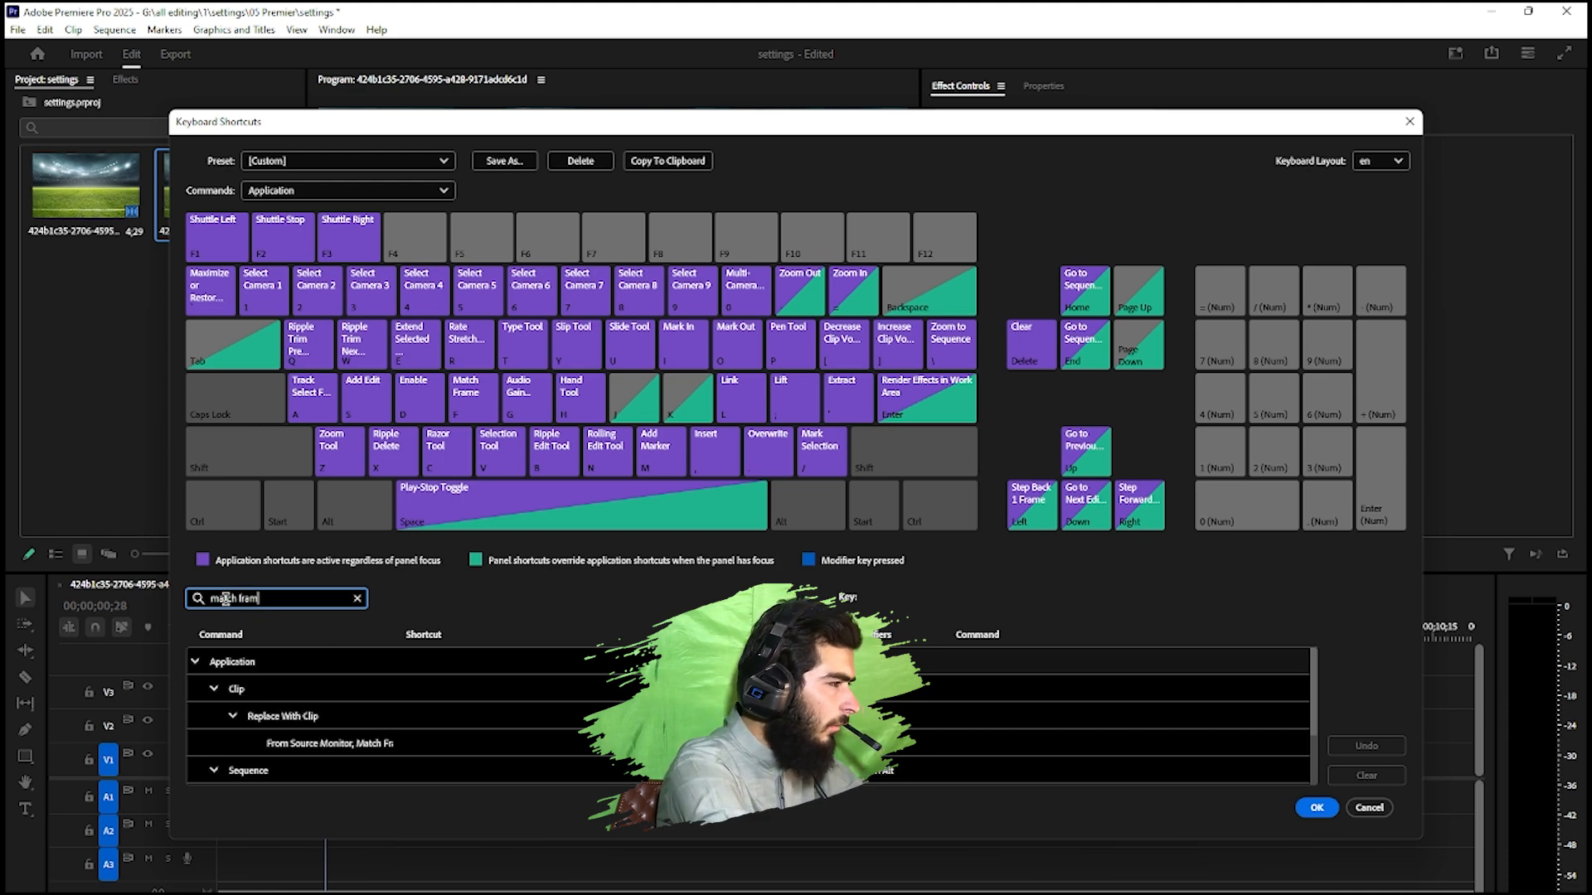
scroll(343, 735, down, 2)
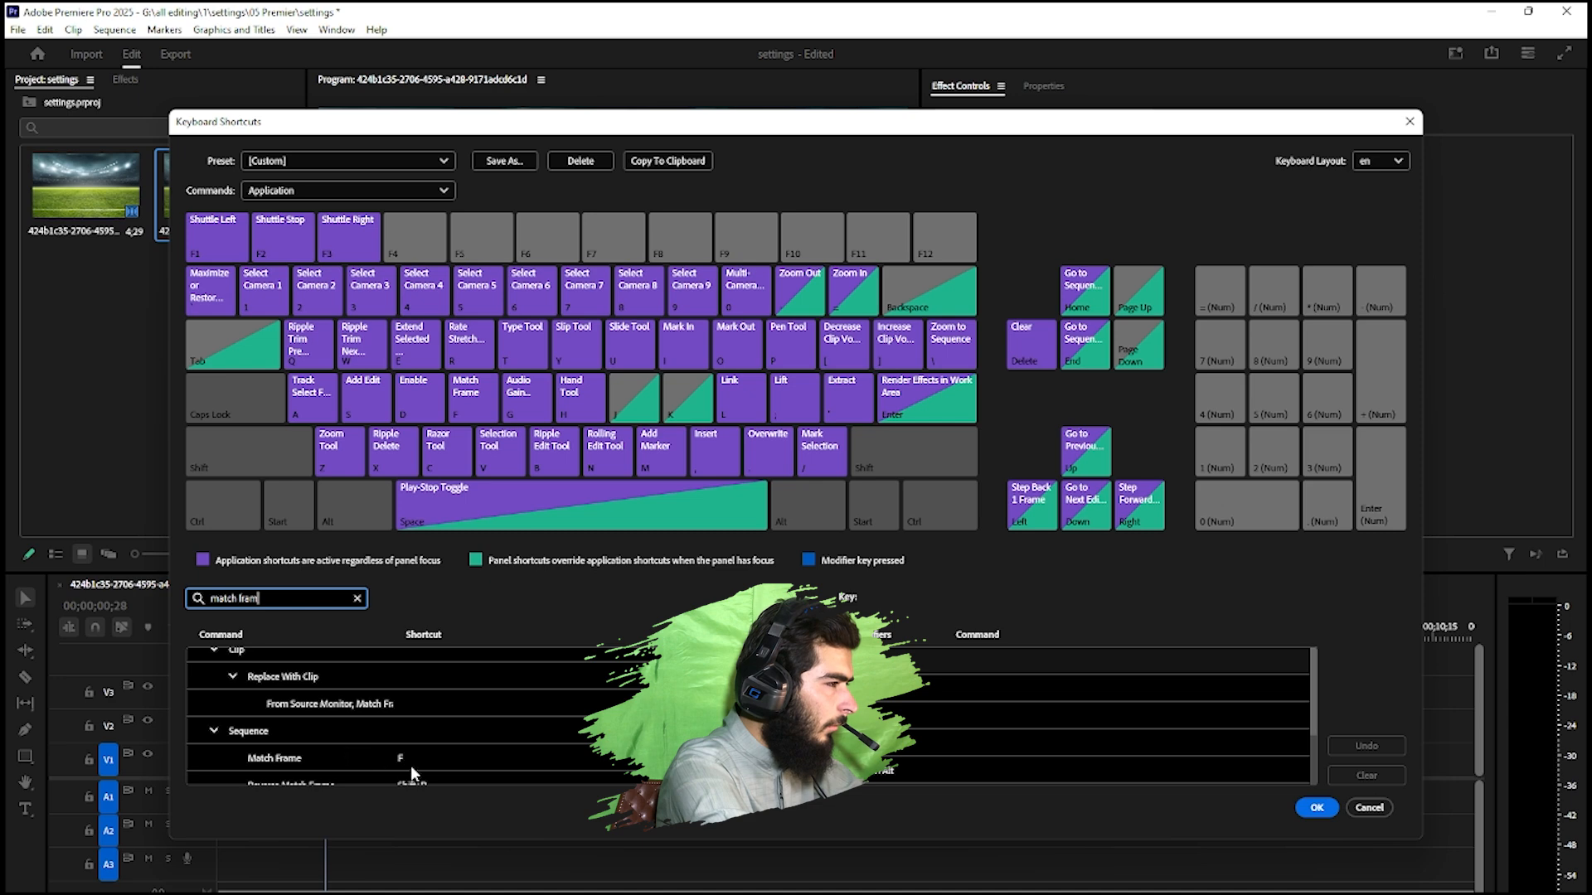
click(401, 757)
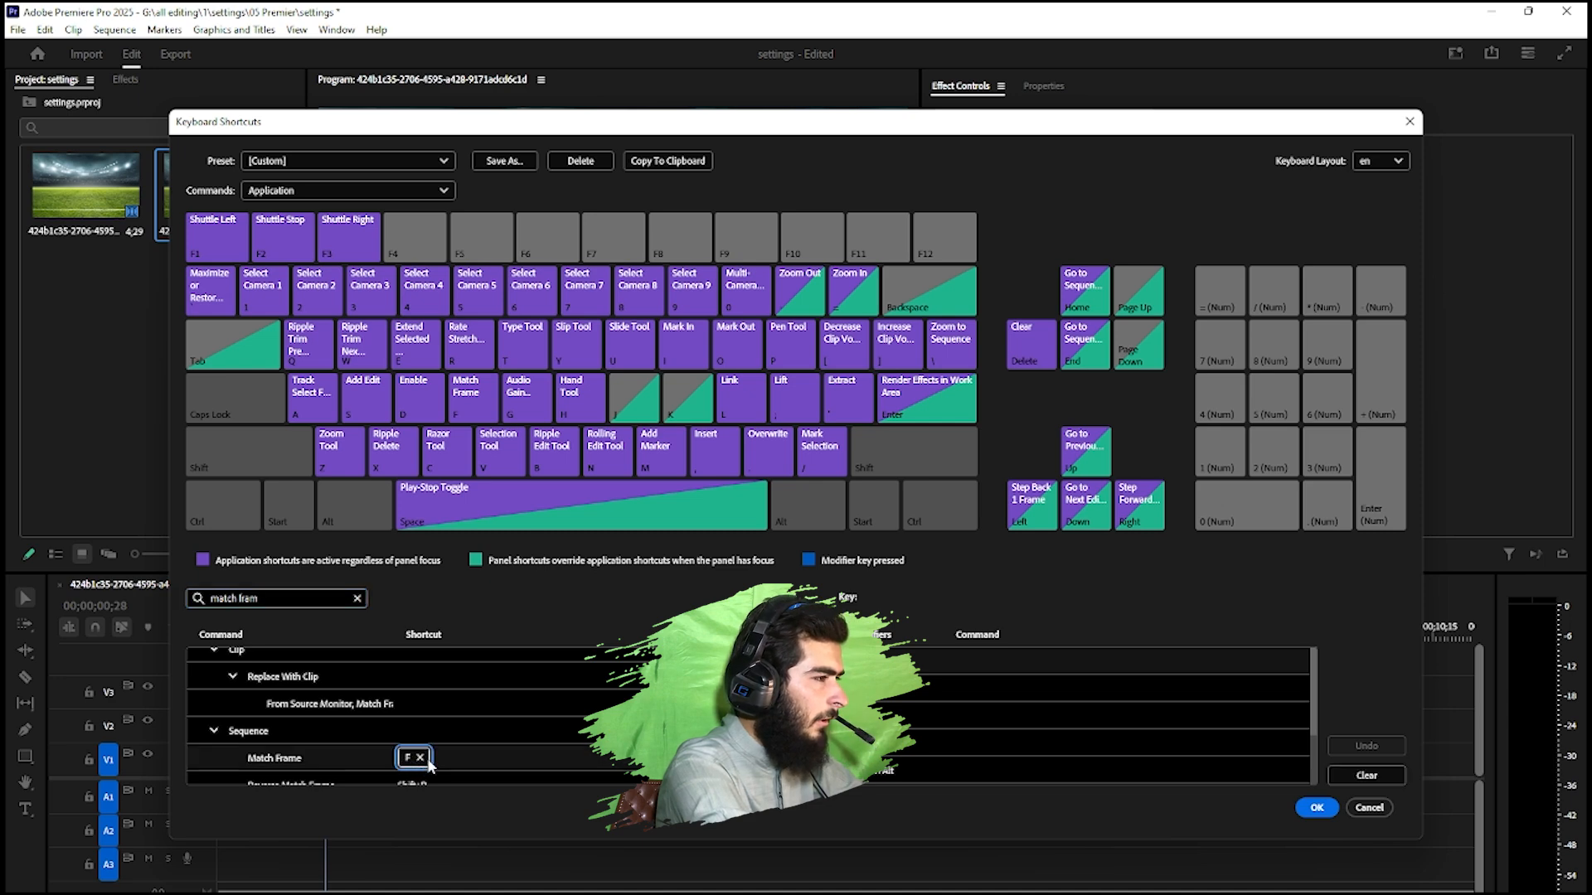
click(420, 757)
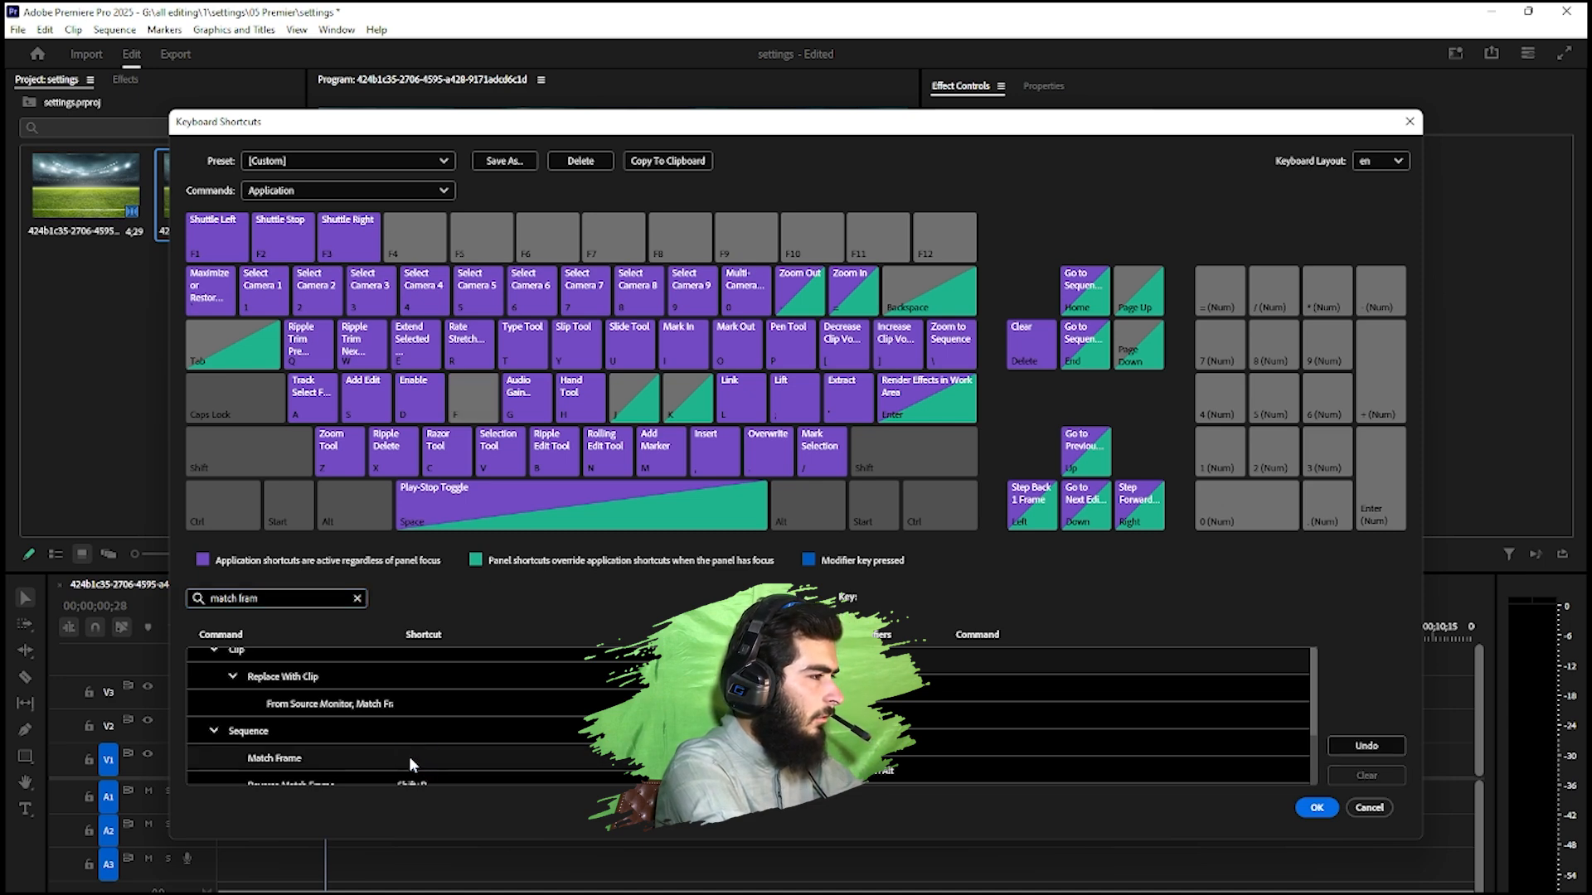
click(411, 758)
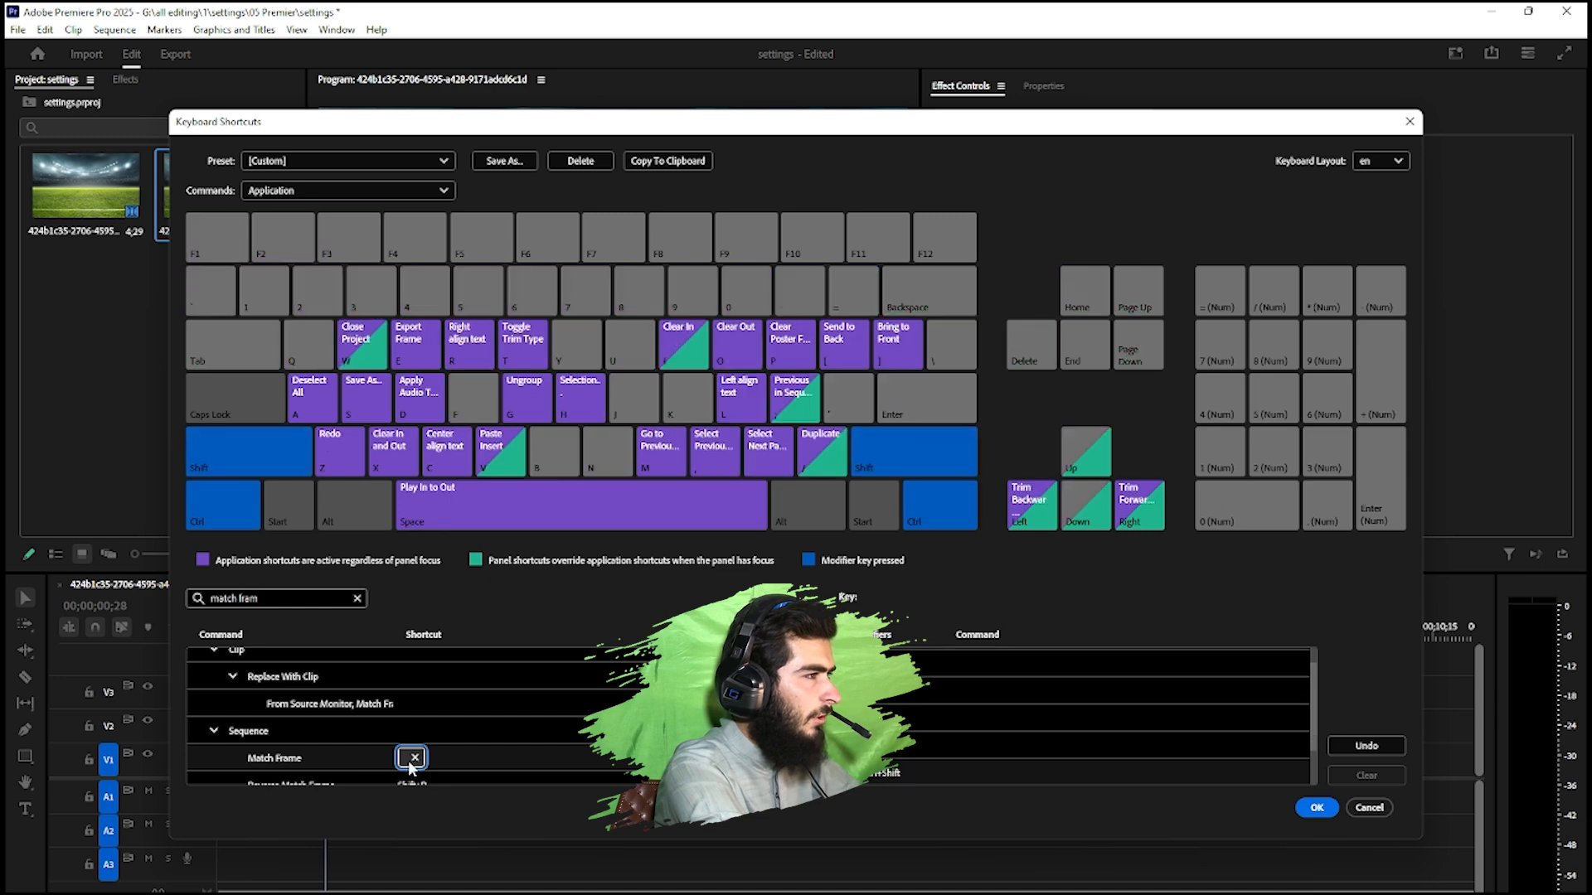
key(ctrl+shift+f)
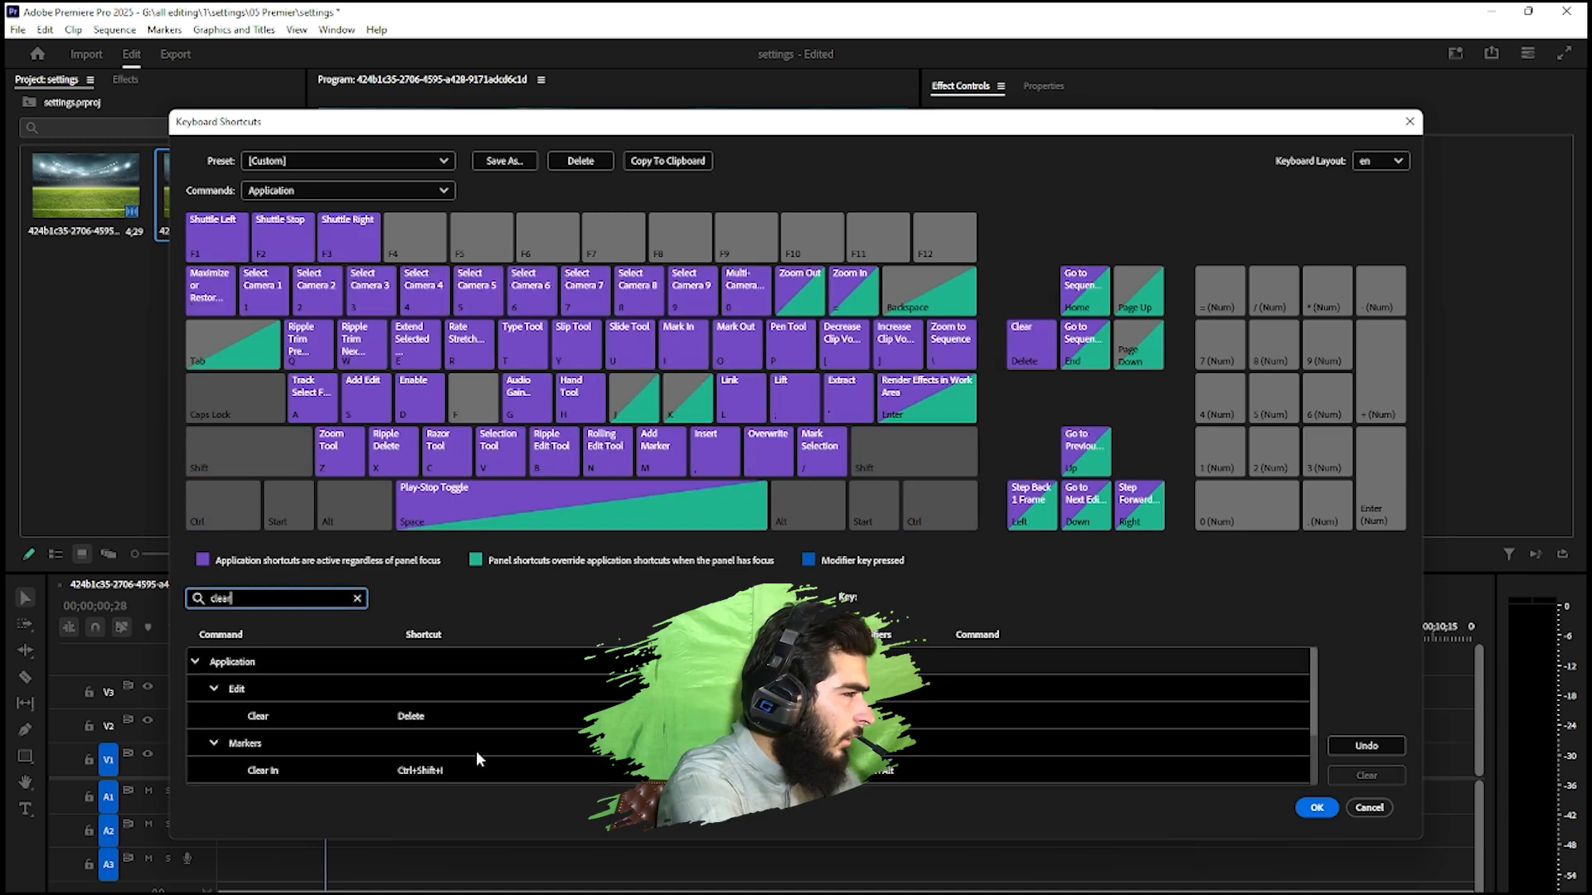
- Find the Clear command and replace its Delete shortcut with F
click(446, 721)
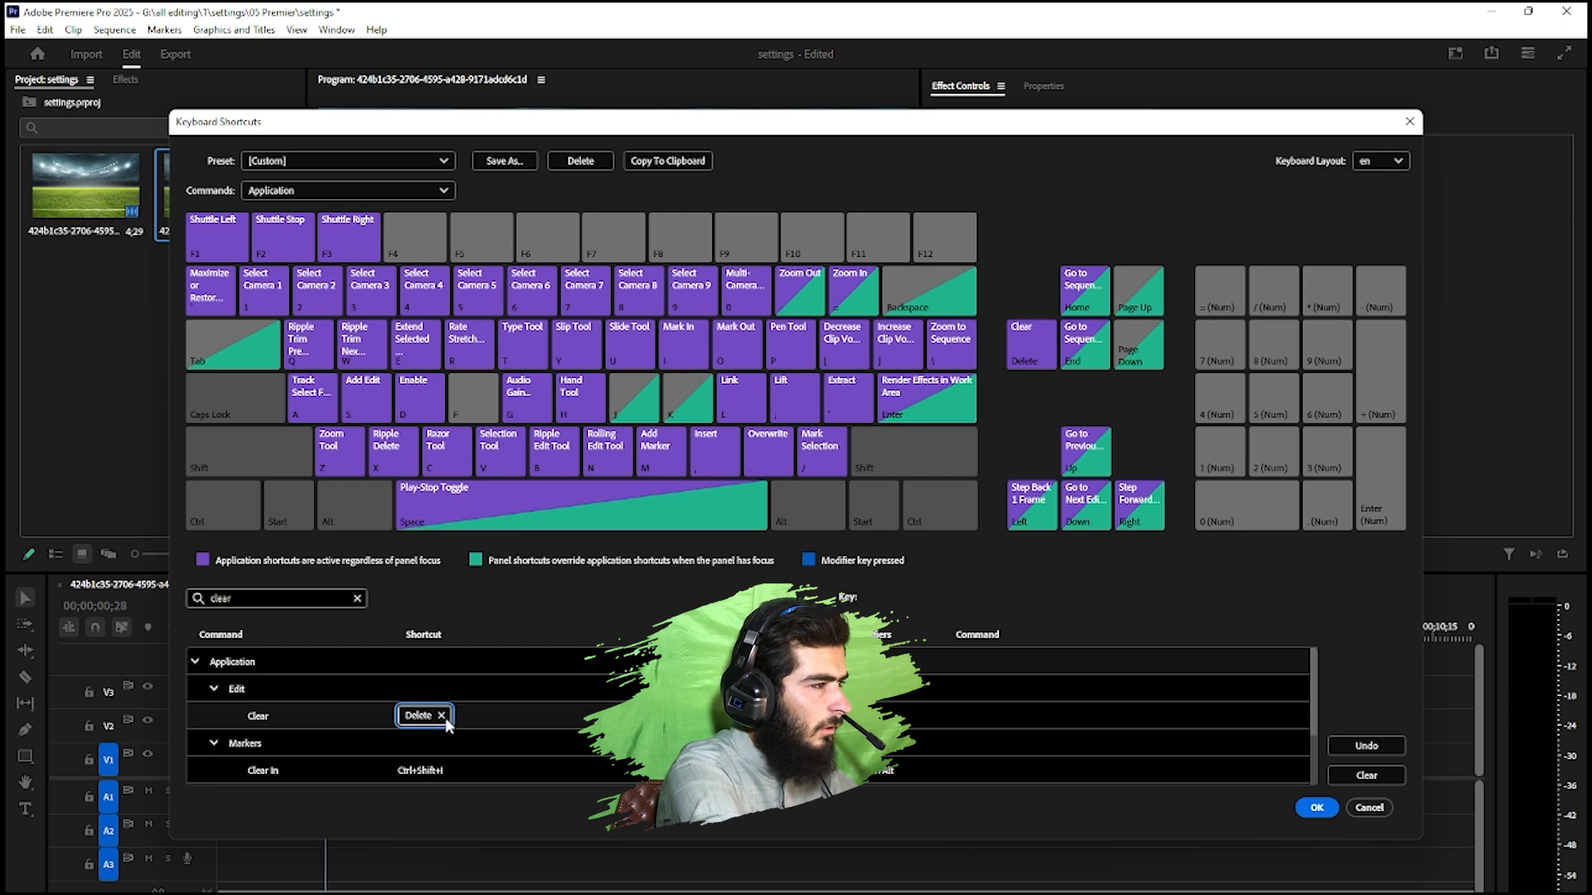
click(442, 717)
click(441, 718)
key(f)
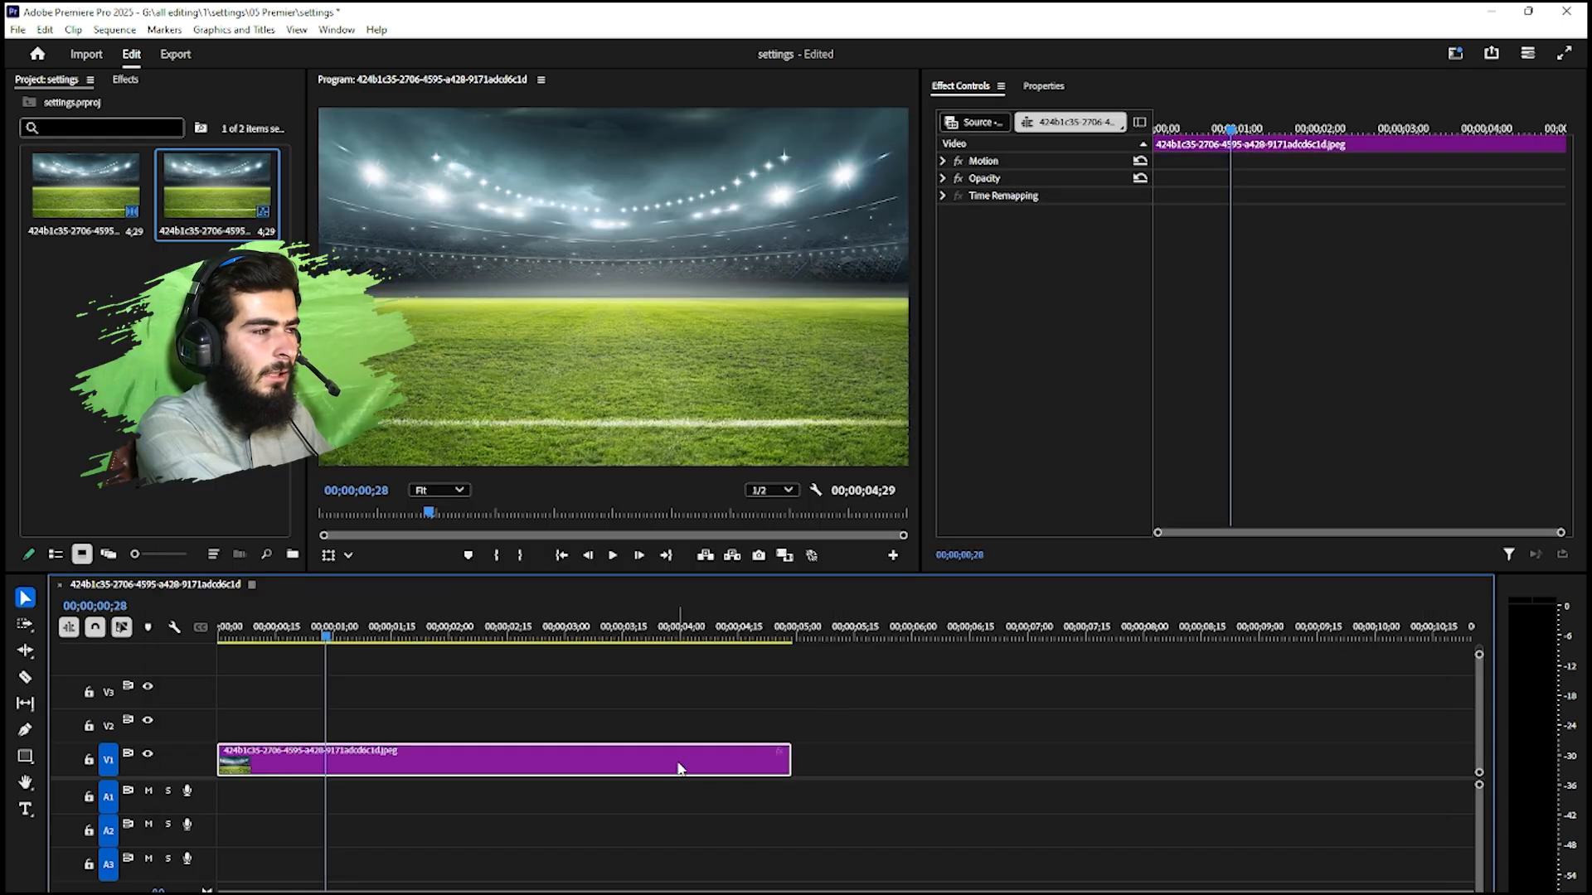
- Apply the Classic label color preset in the Labels preferences and save the project
drag(734, 714, 447, 819)
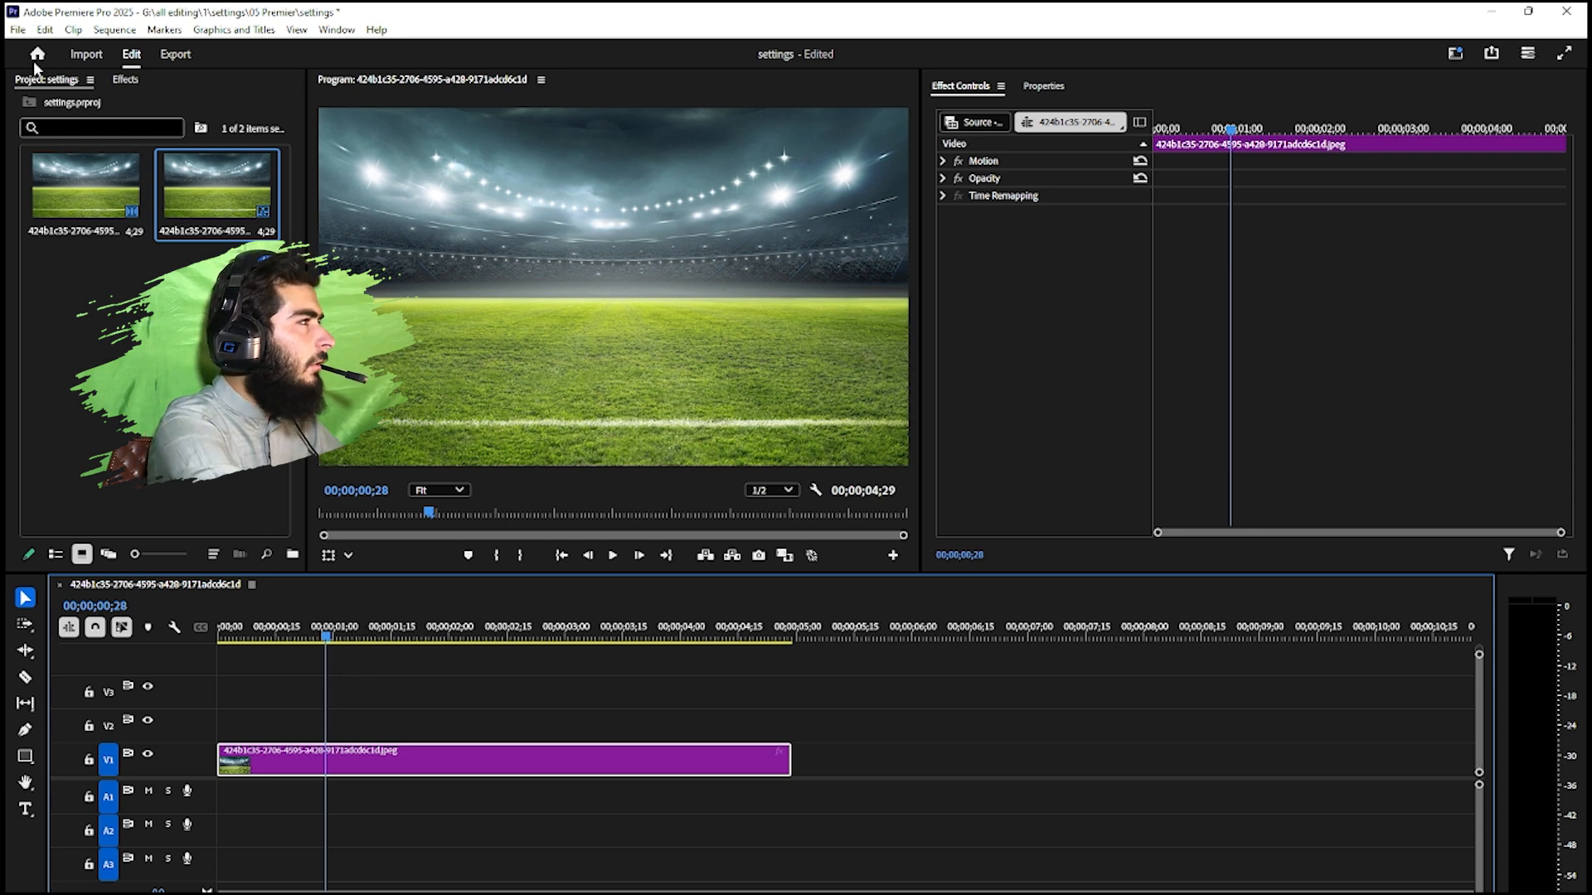
click(45, 29)
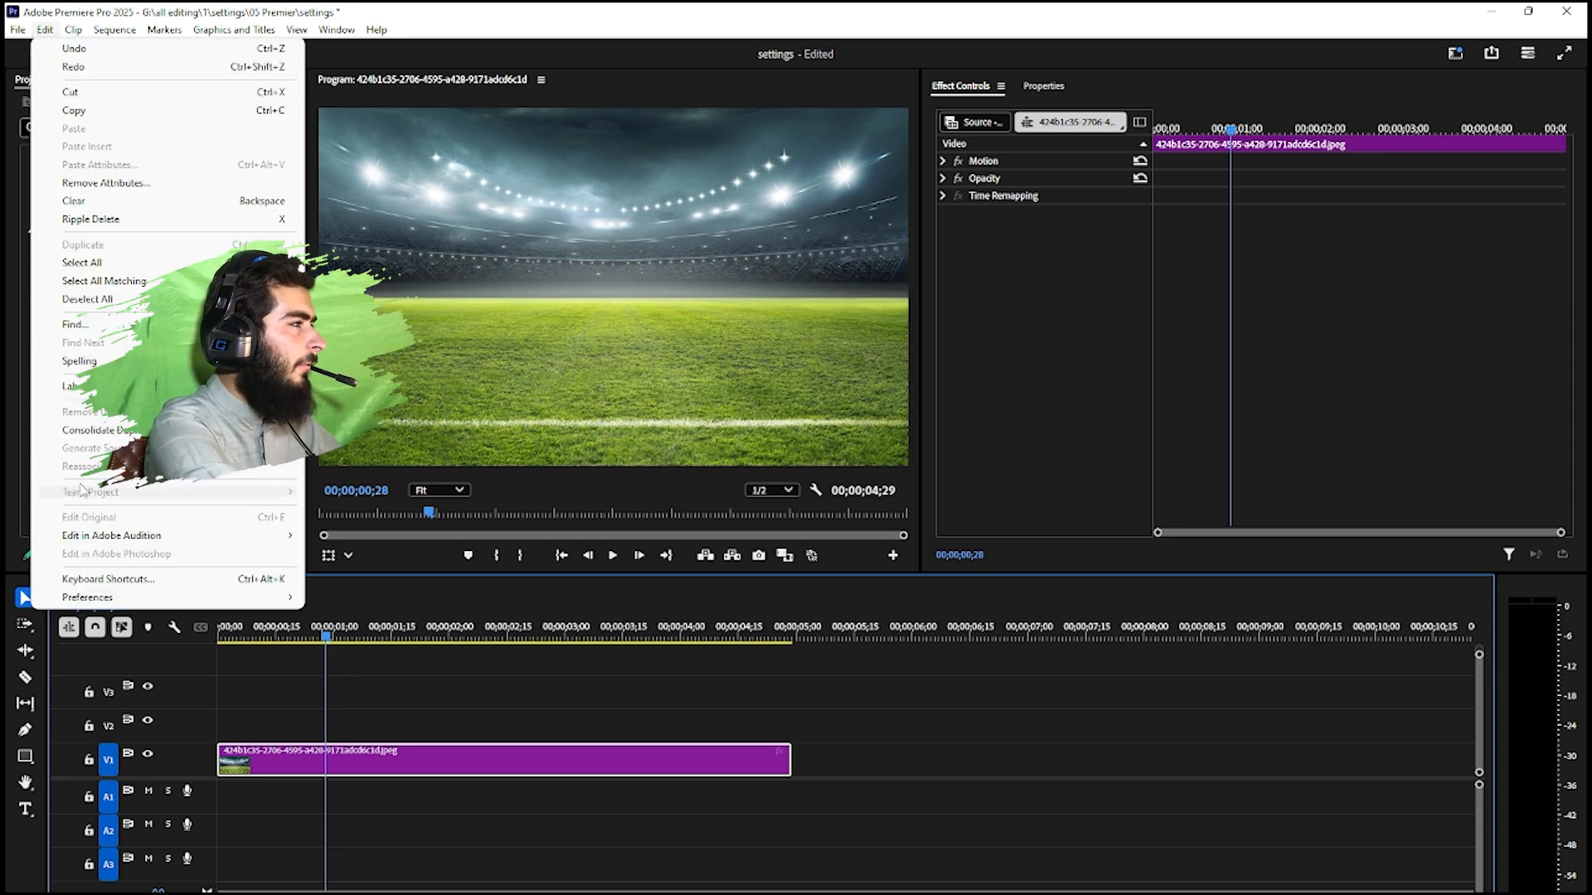
mouse_move(166, 597)
click(345, 601)
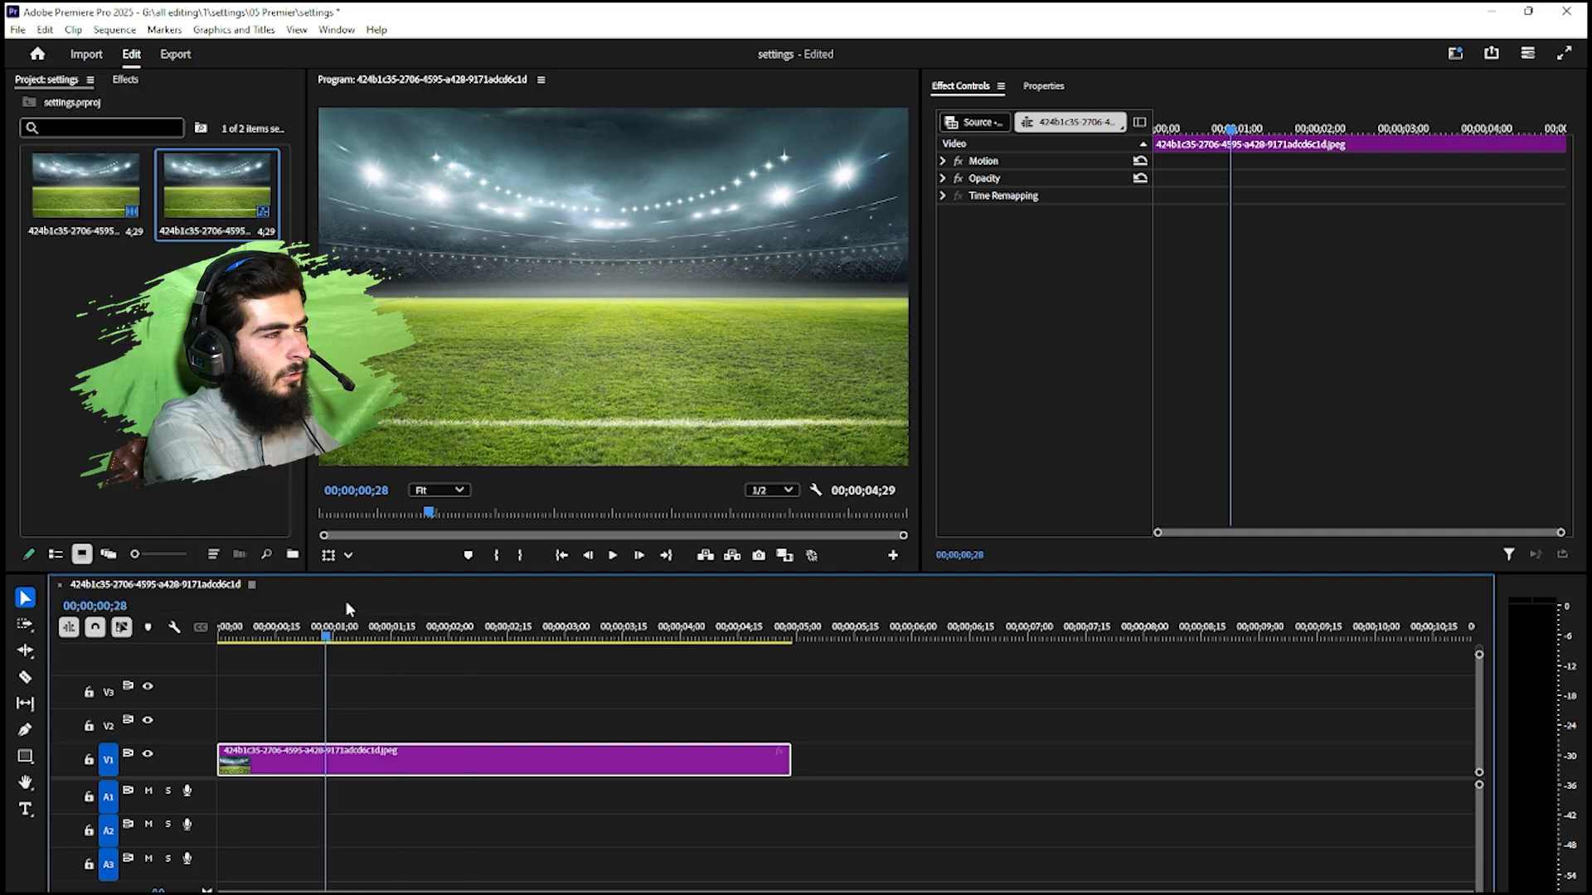
click(460, 409)
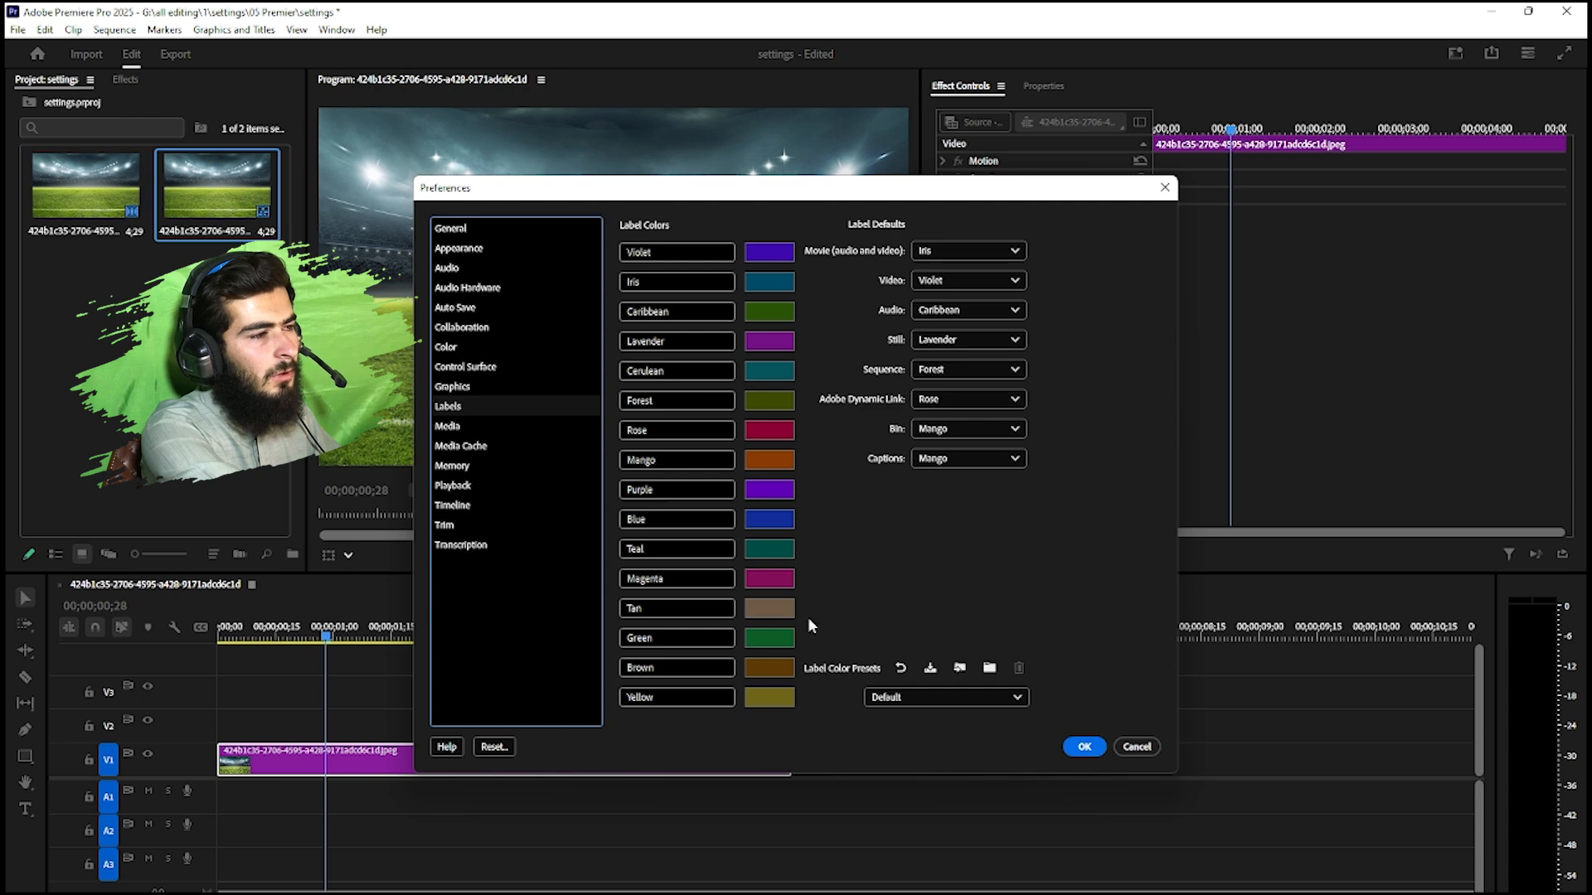
click(897, 705)
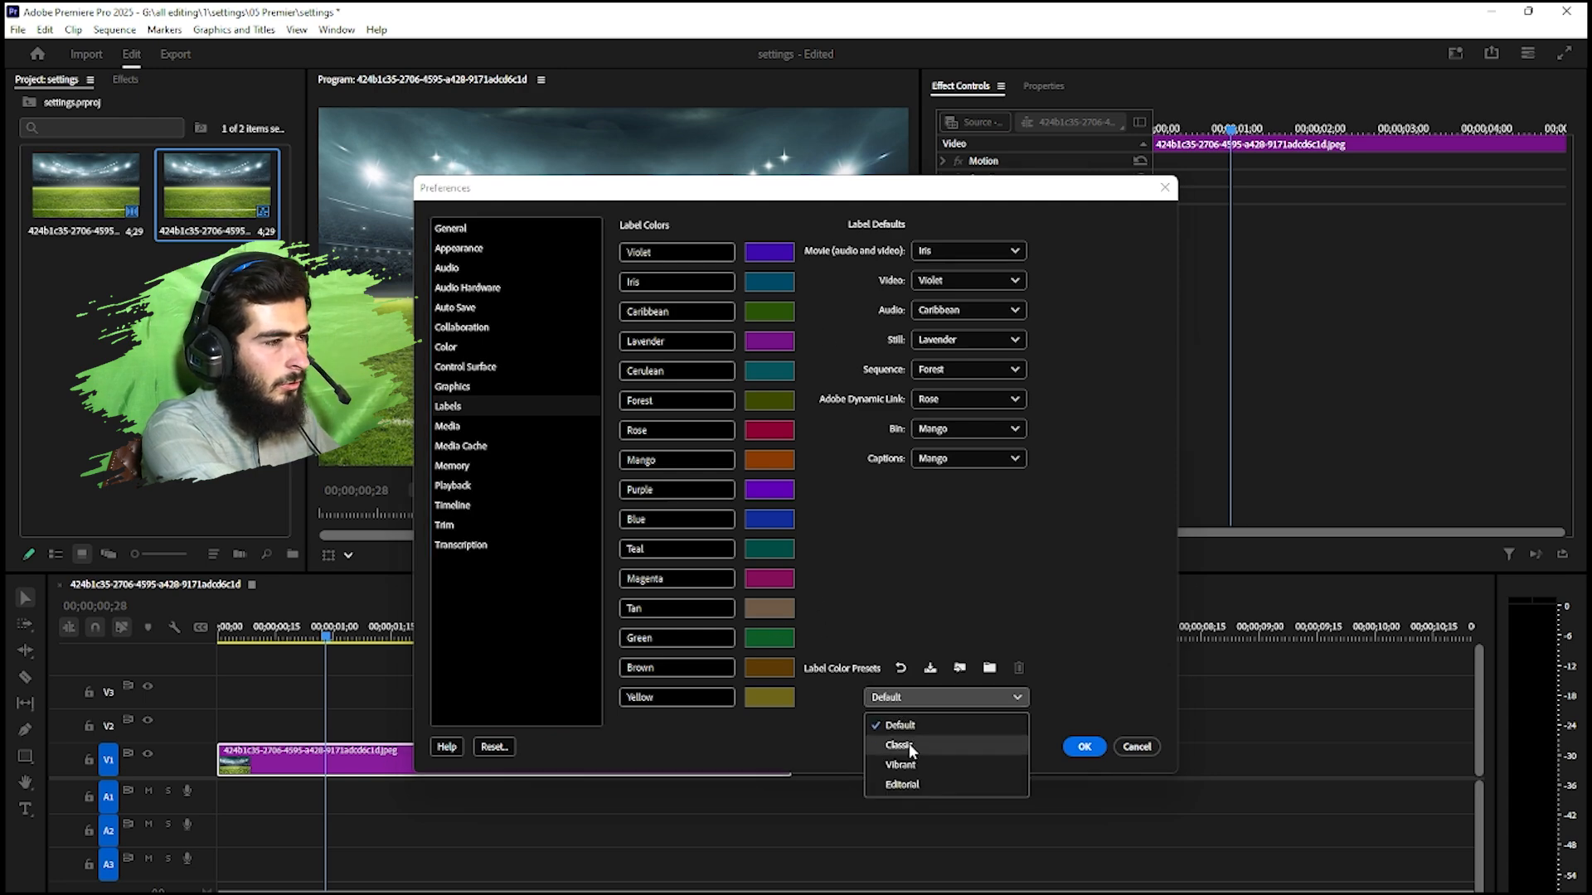
click(903, 745)
click(1083, 745)
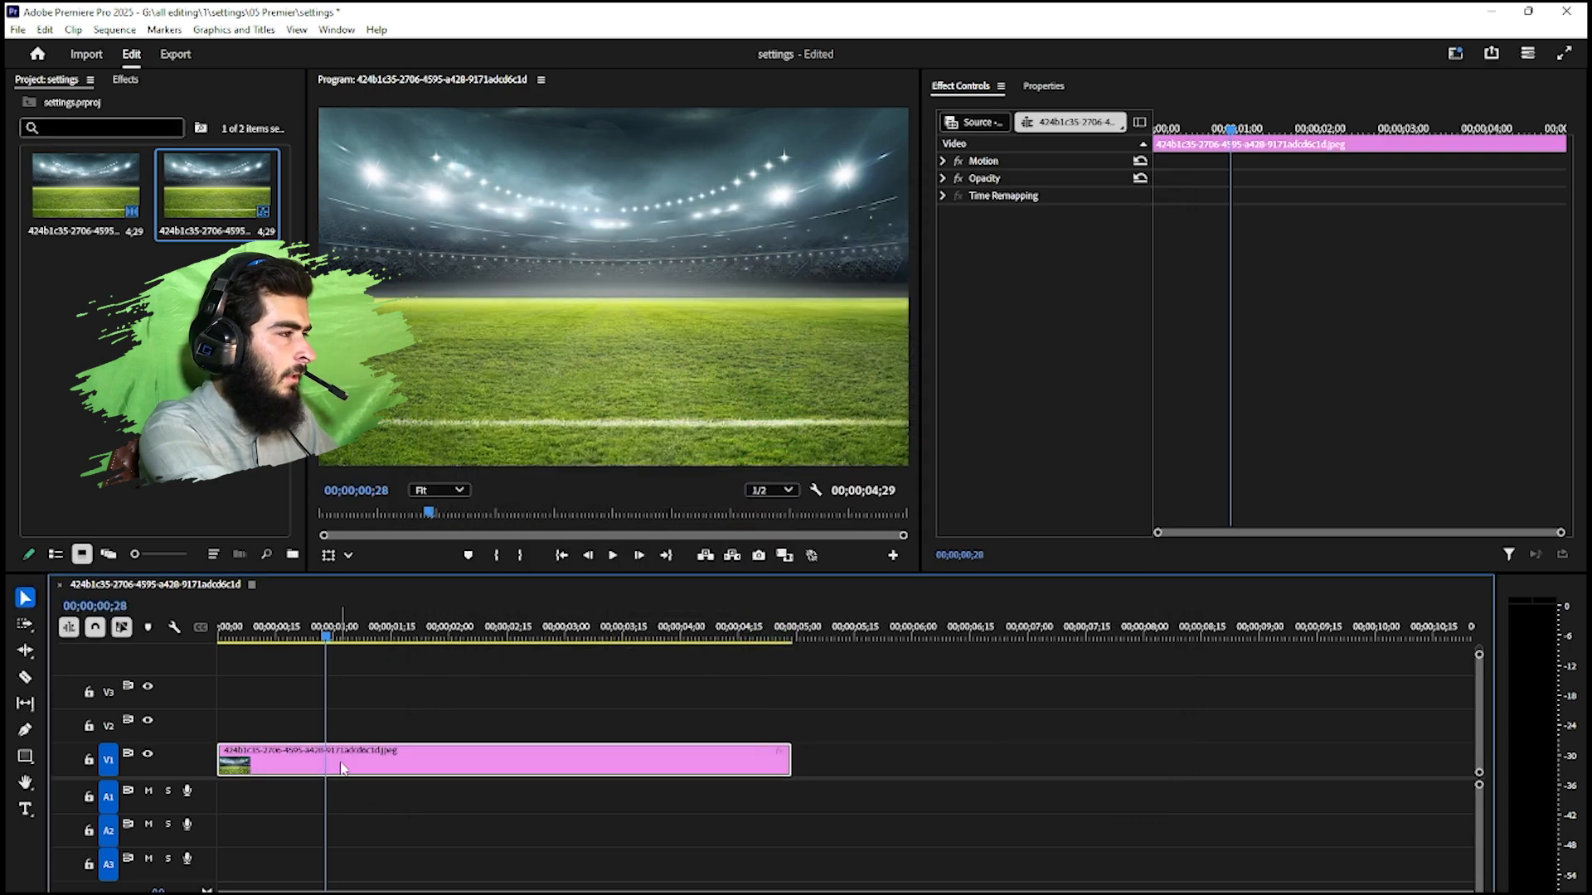
key(ctrl+s)
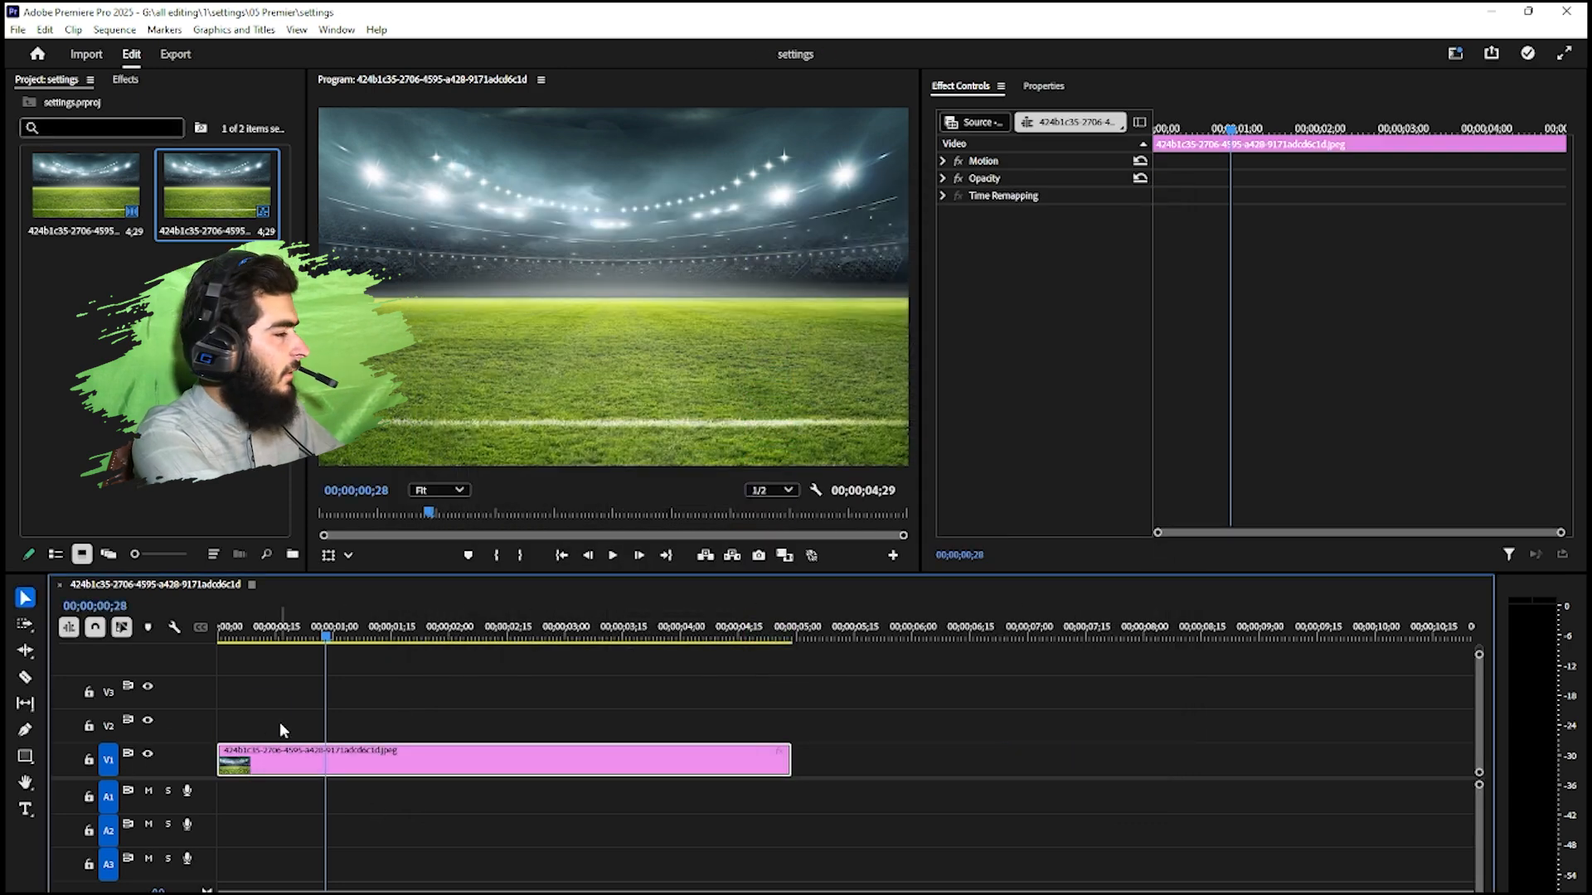
- Split the V1 clip at 00;00;00;28 and duplicate both pieces onto track V4
key(ctrl+k)
drag(406, 708, 294, 827)
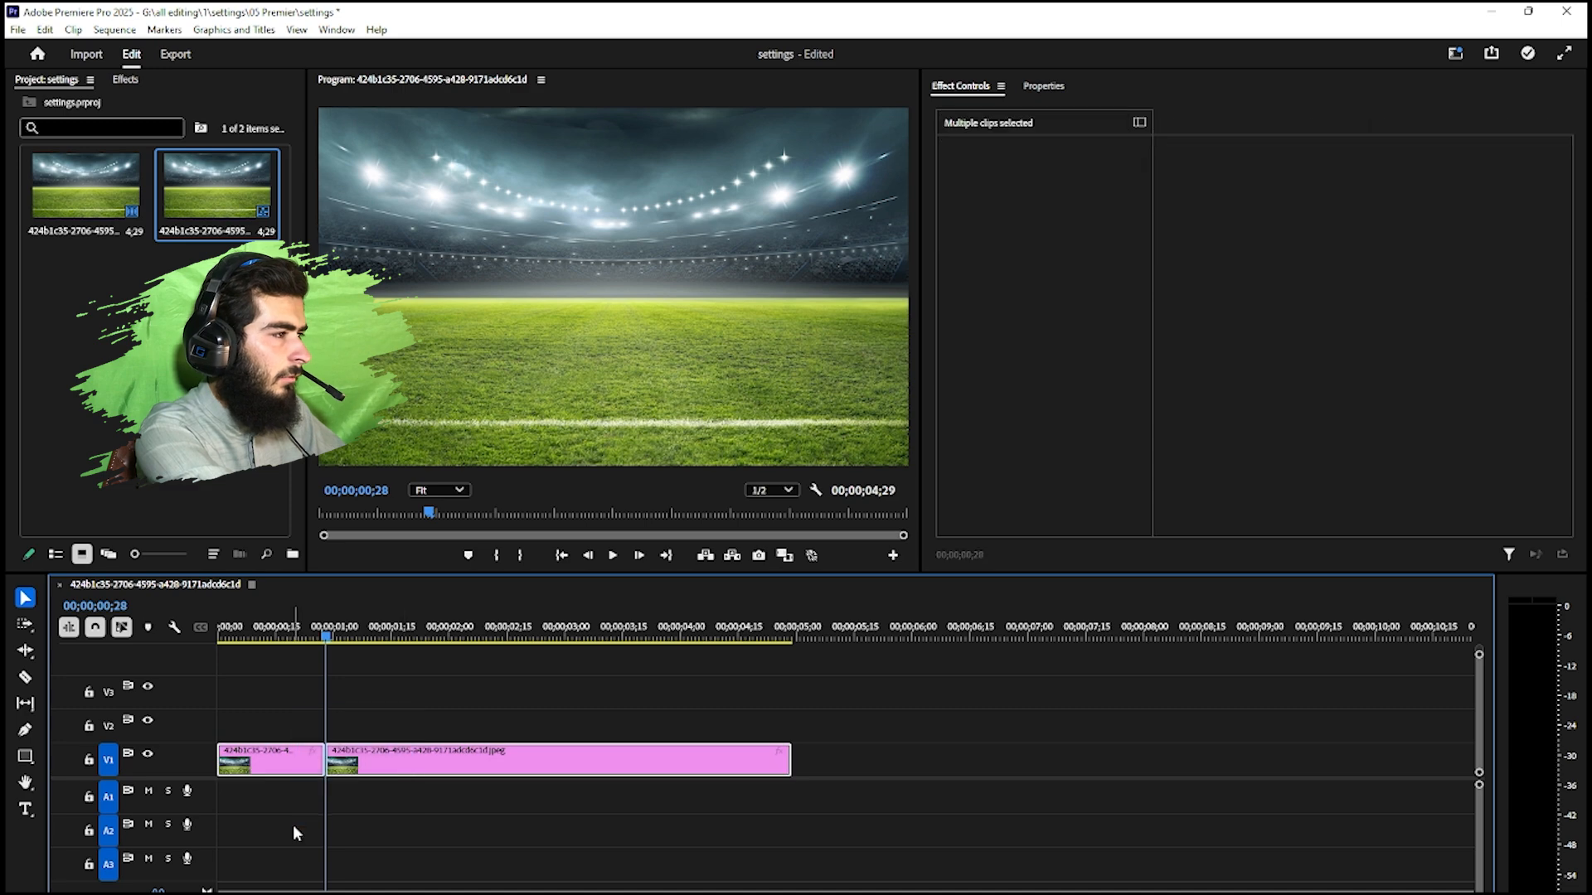
key(space)
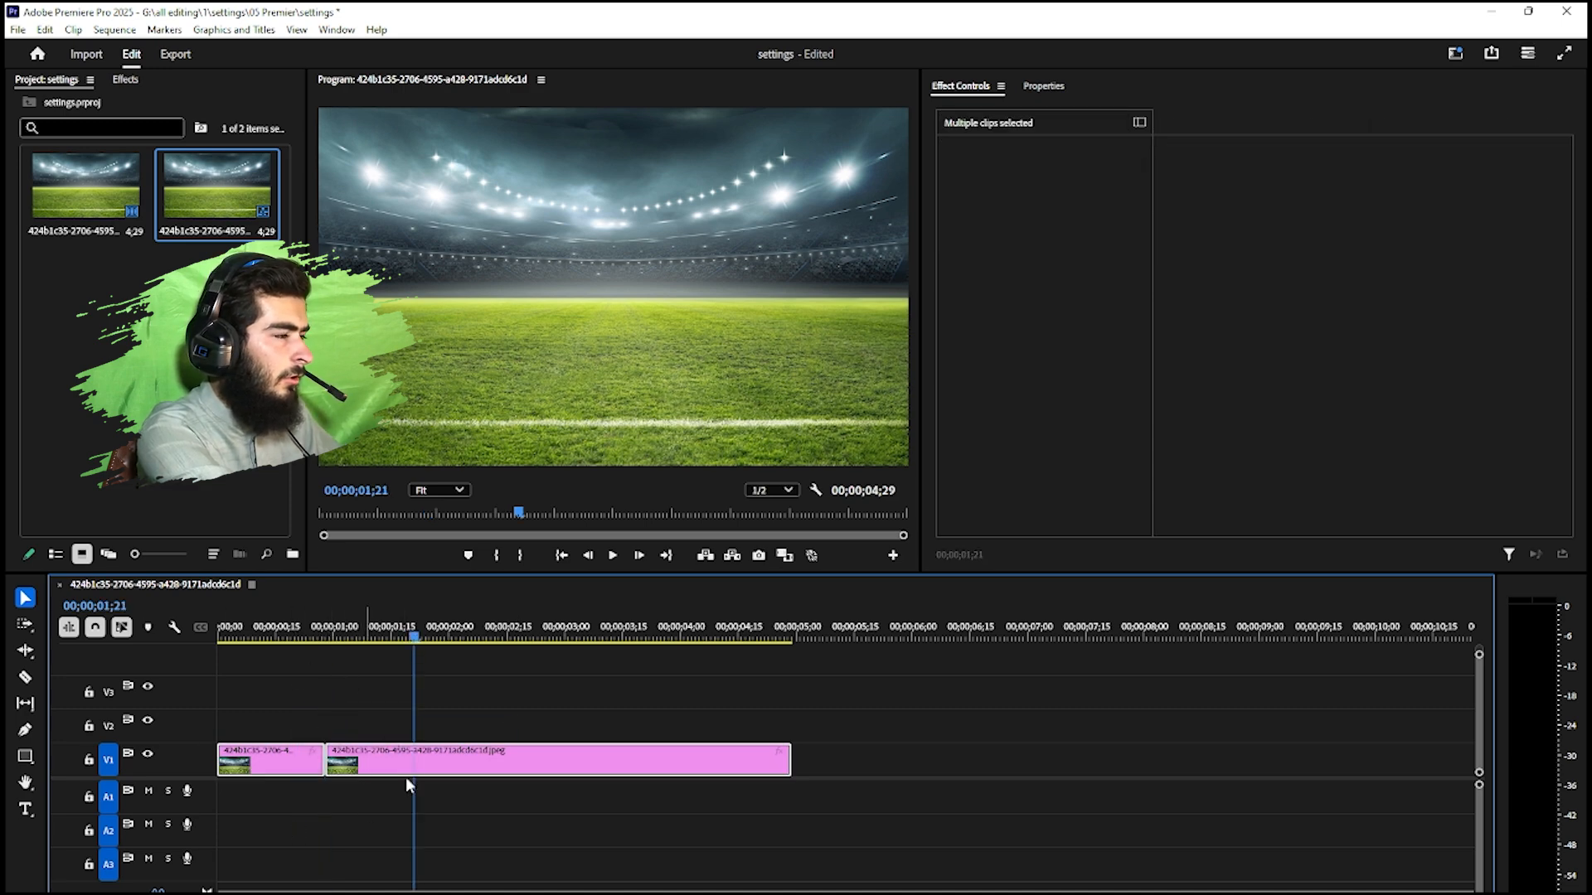
alt+drag(450, 764, 450, 660)
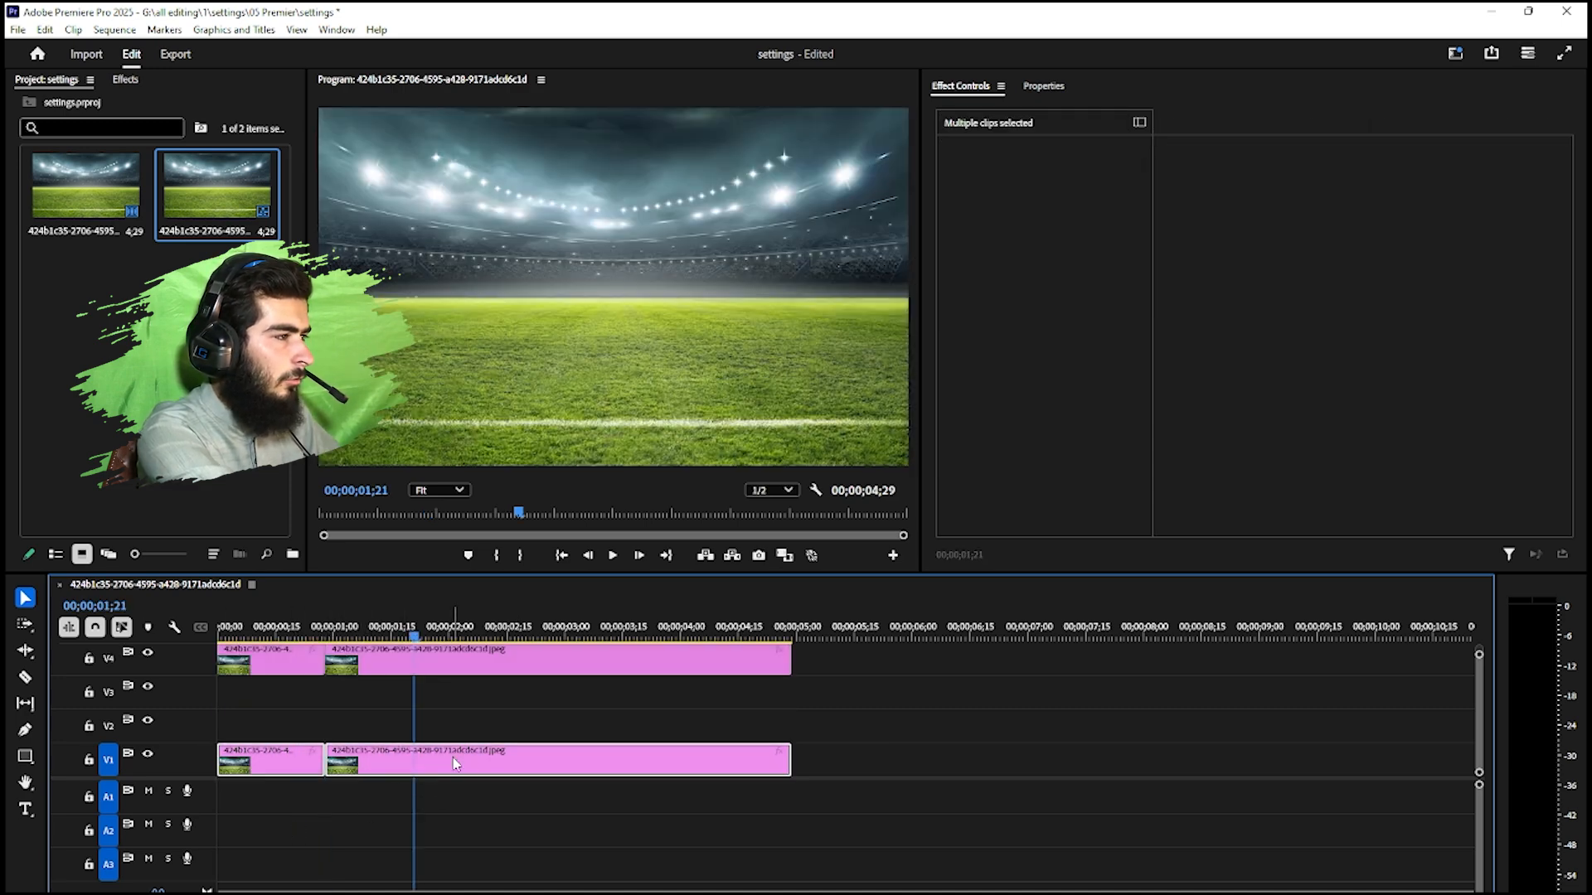
- Cut the clips on all tracks at 00;00;01;21 with nothing selected
click(495, 710)
click(476, 658)
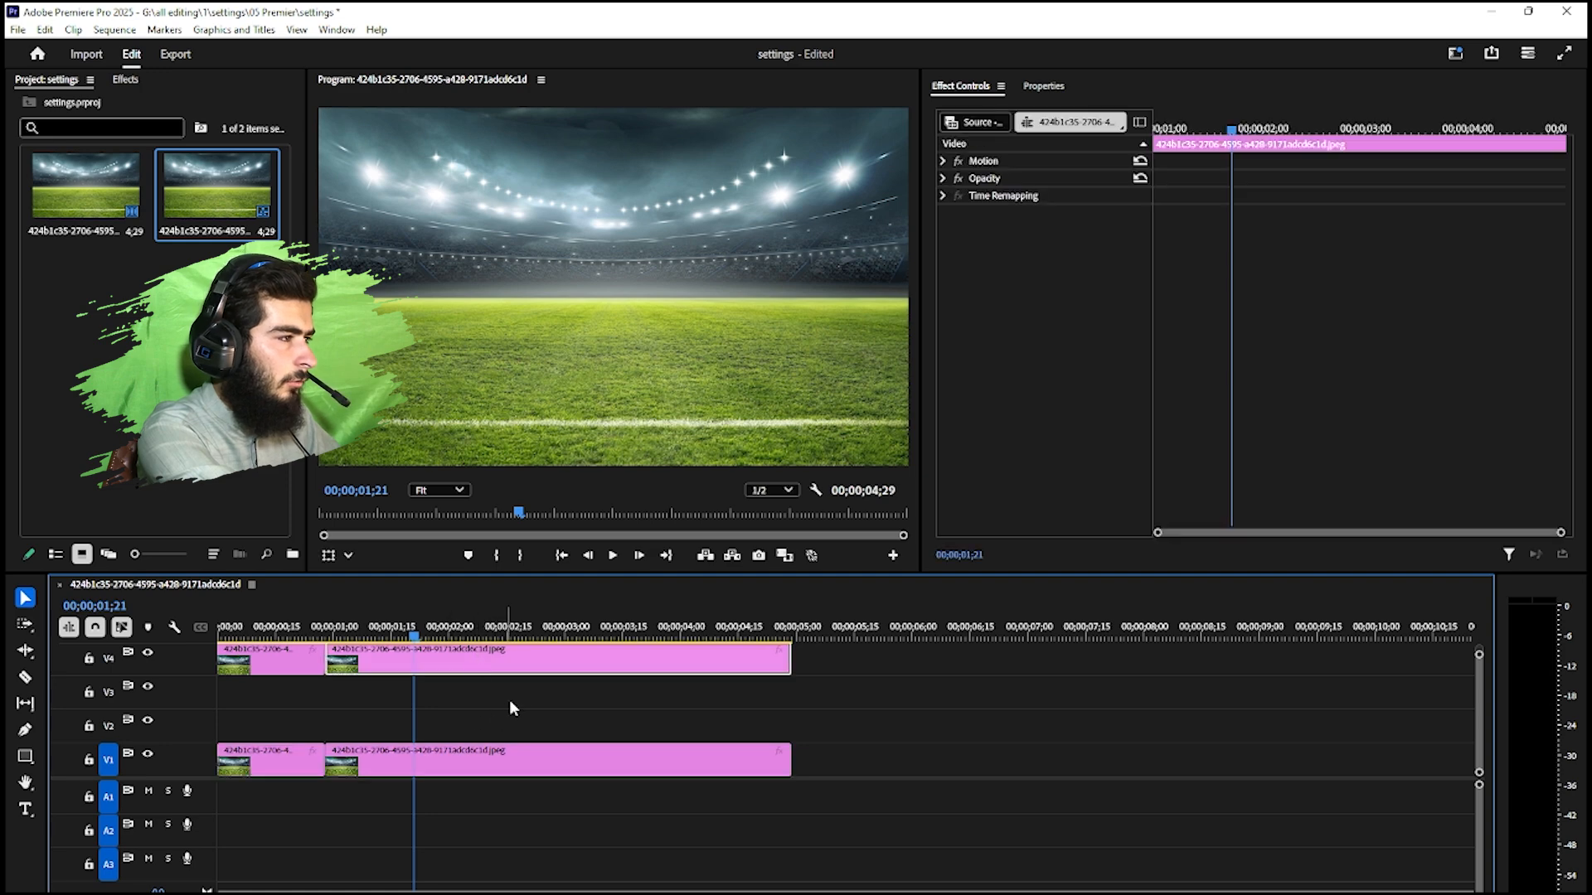
click(545, 728)
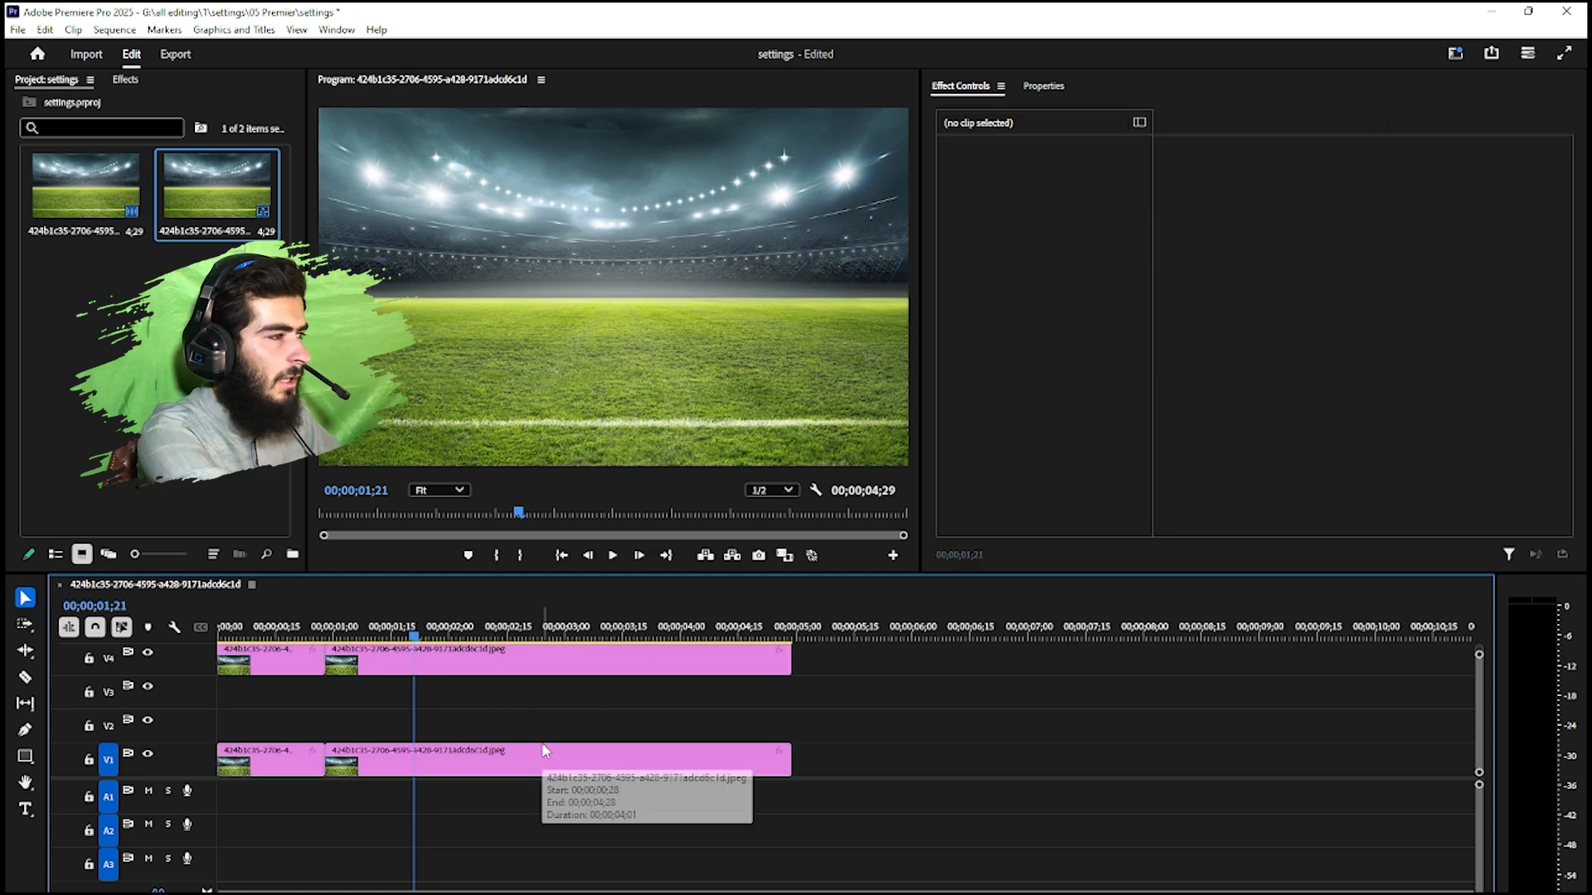
key(ctrl+shift+k)
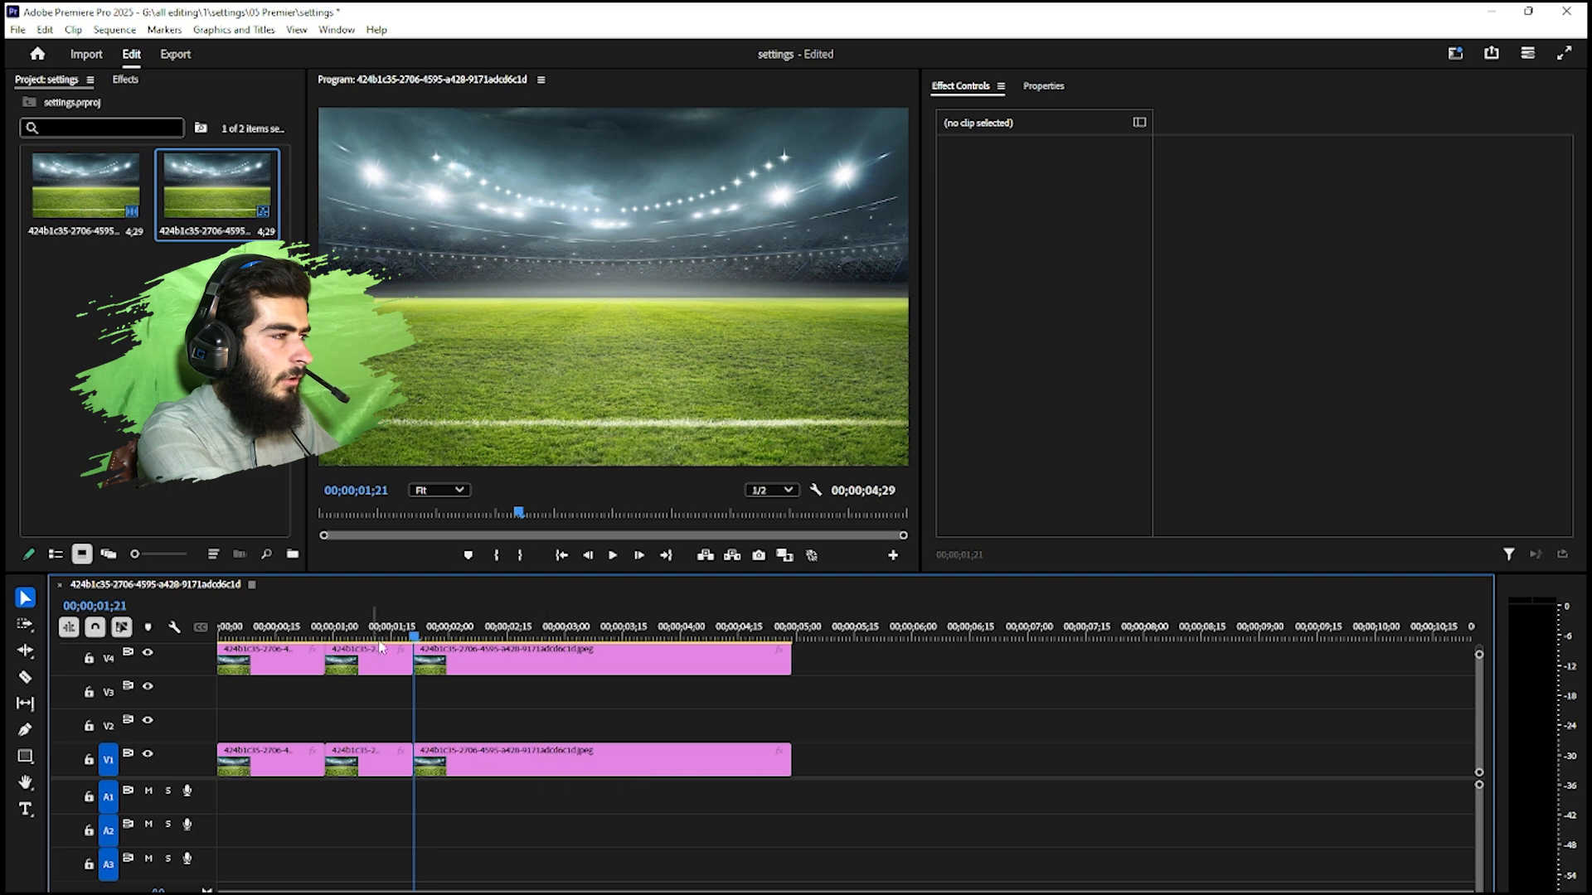
- Delete the middle clip on V4 and ripple delete the part of the following V4 clip up to 00;00;02;05
drag(413, 636, 449, 637)
click(356, 662)
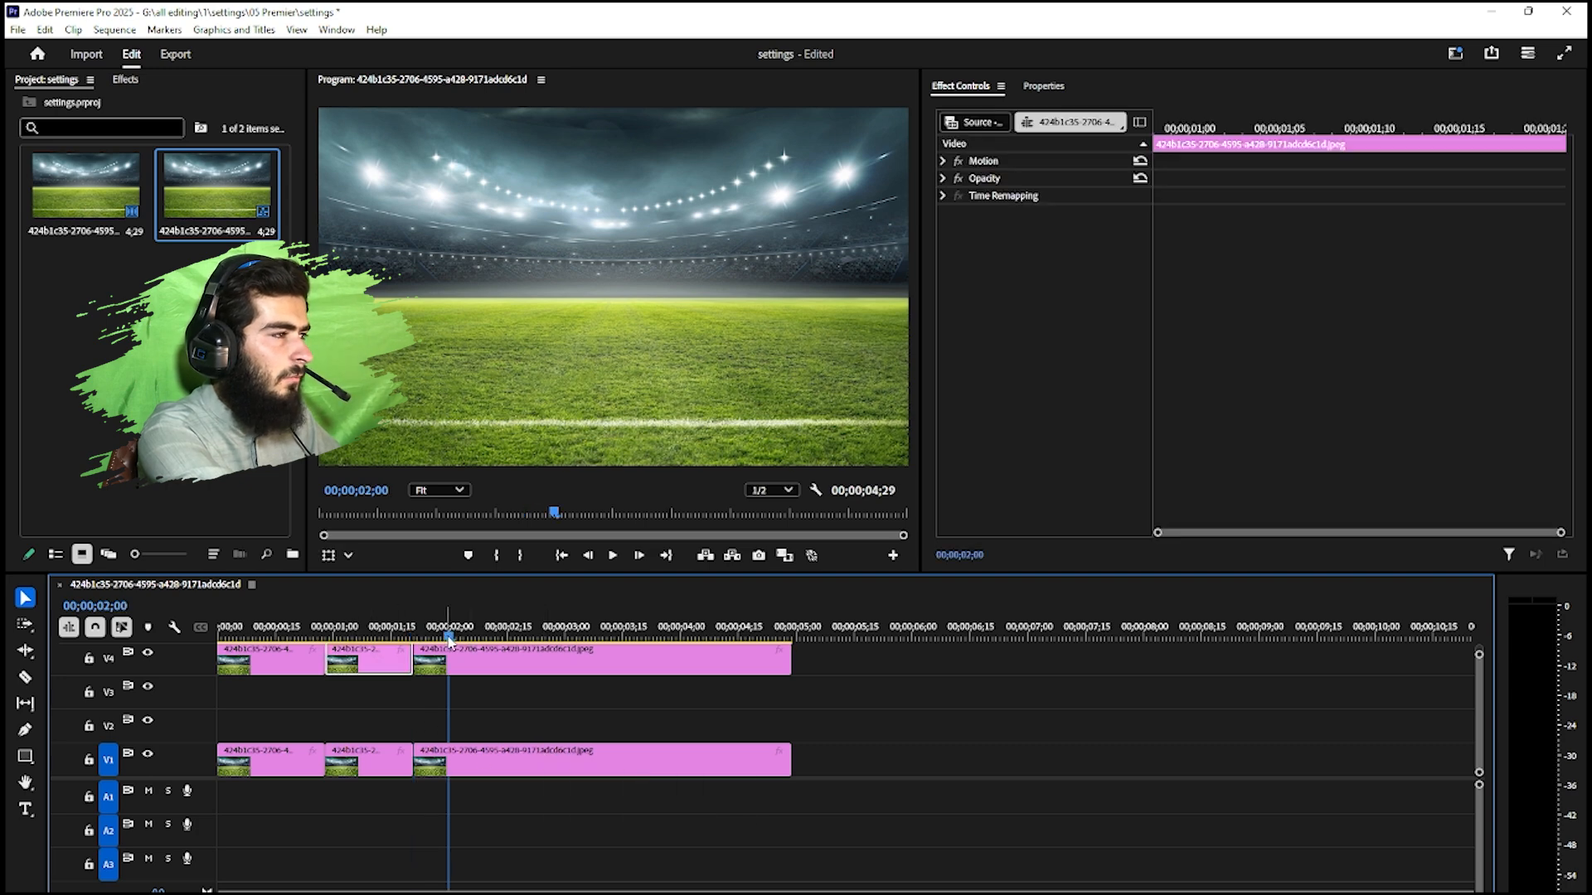
click(349, 637)
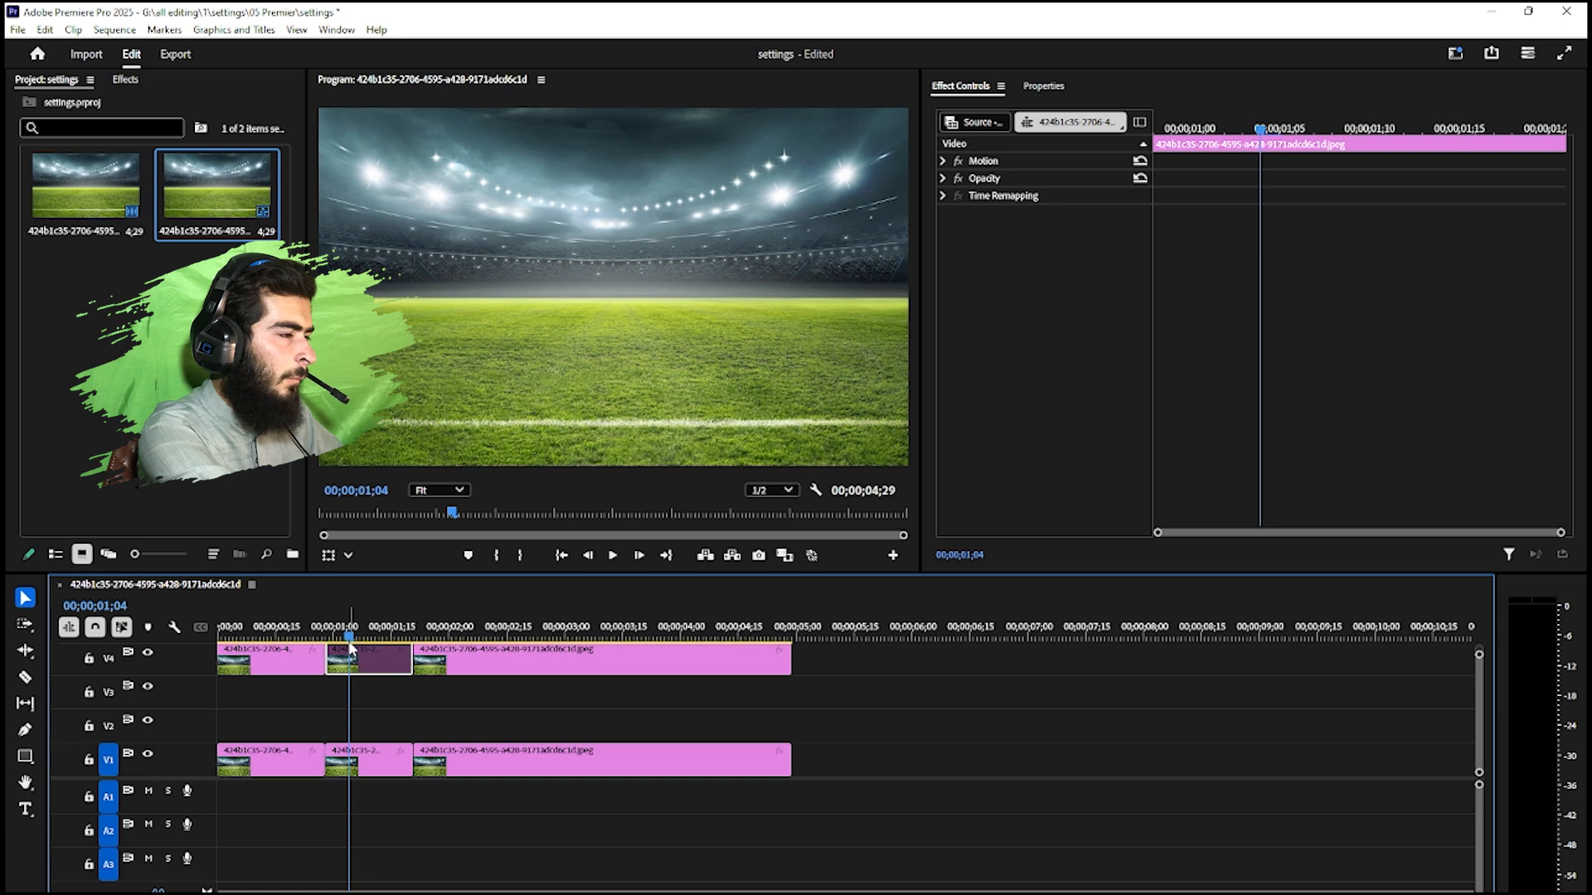
key(Delete)
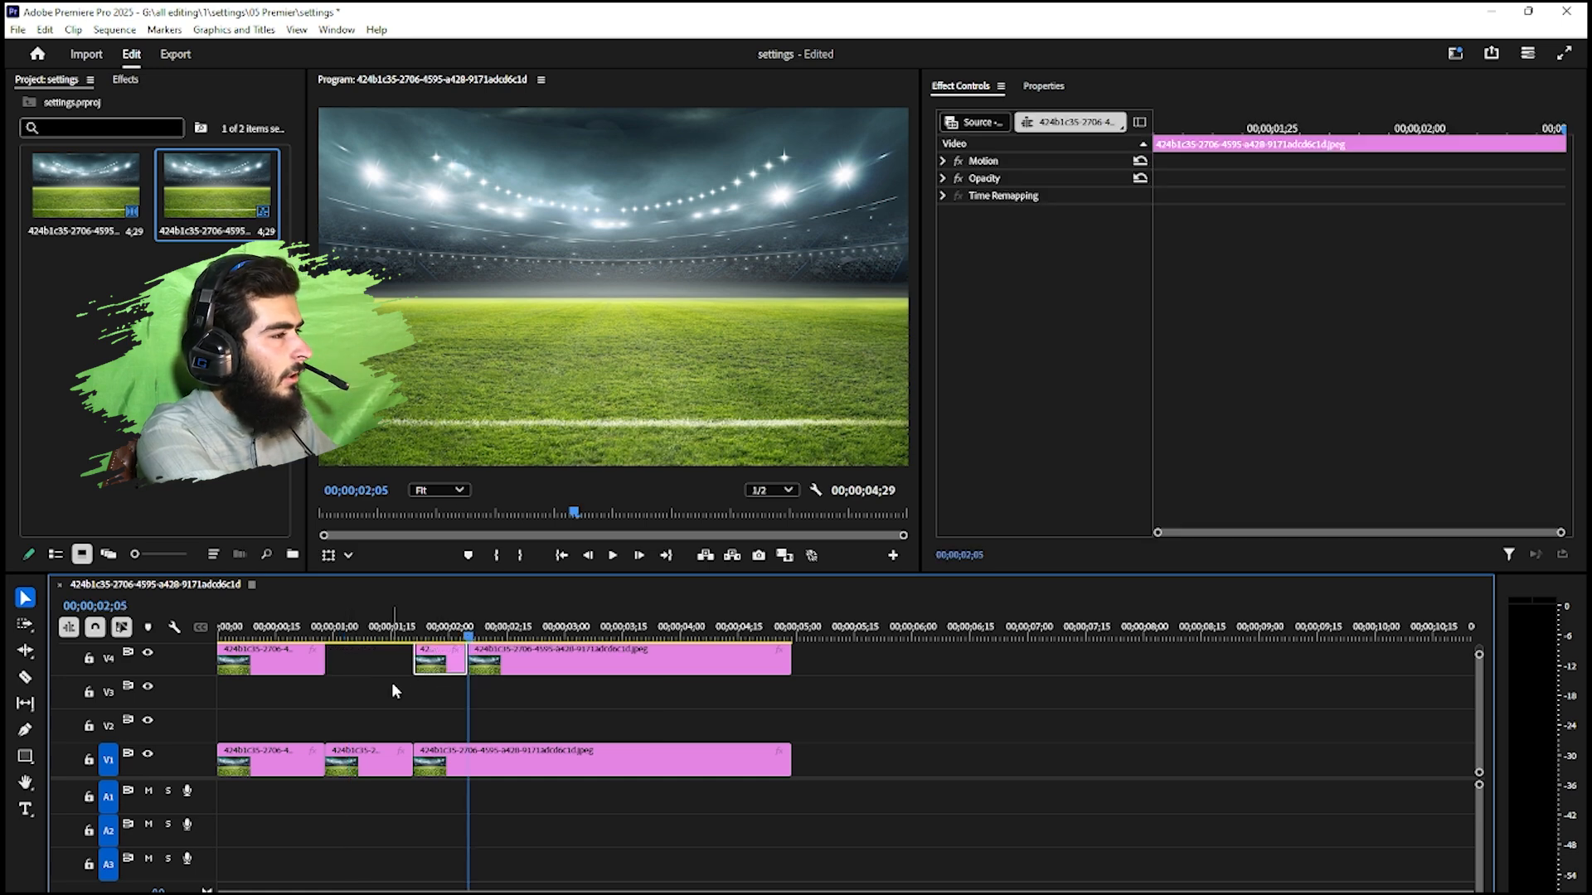
key(shift+Delete)
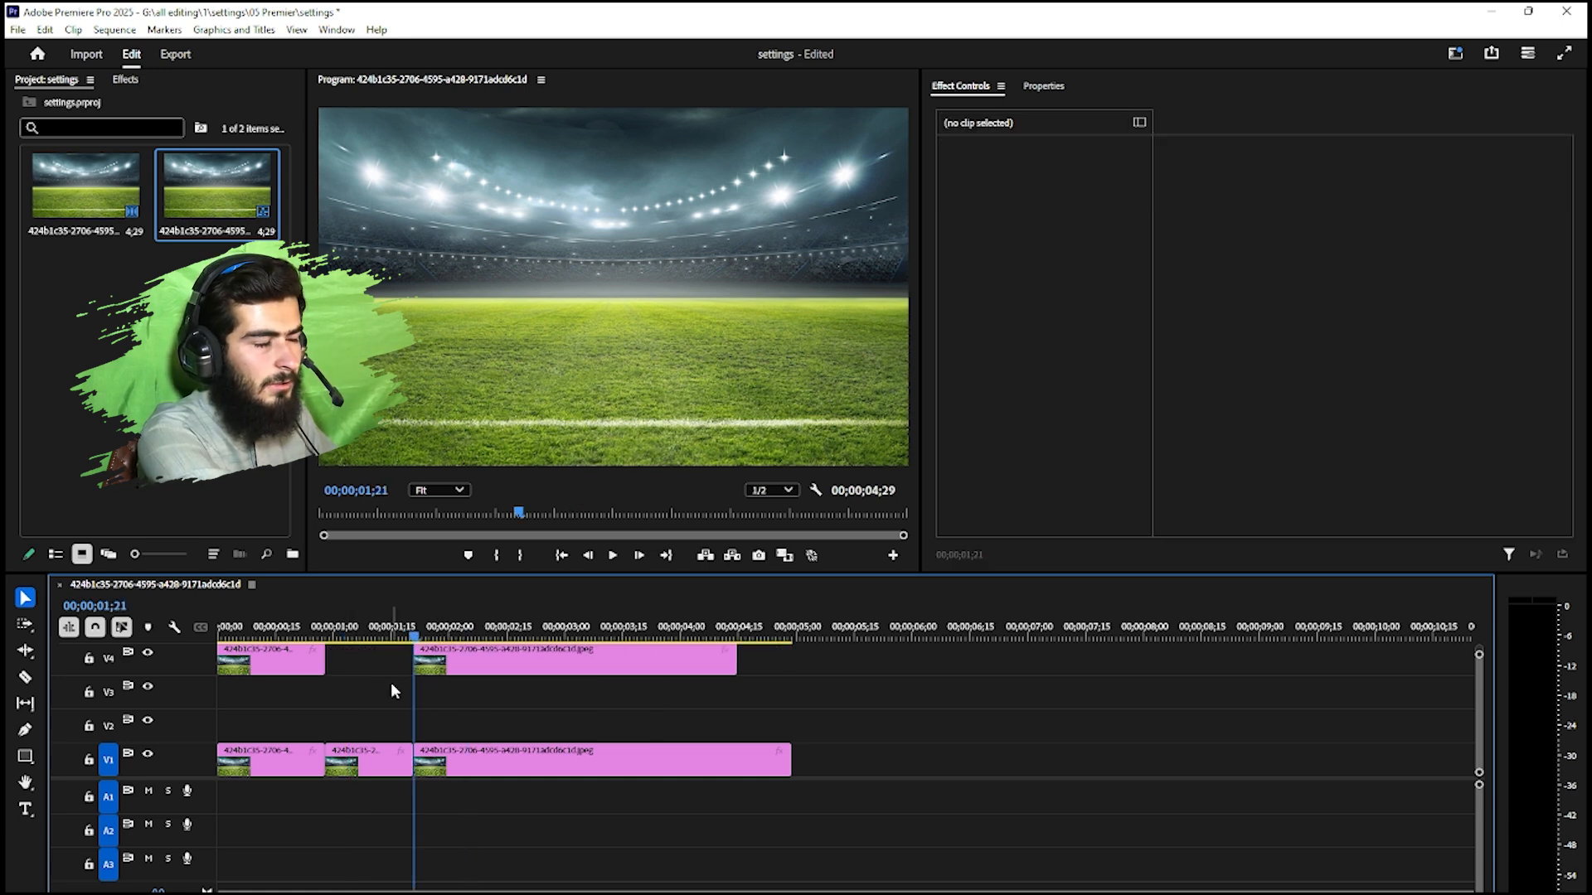
- Select the last clip on V4 and bring up the Project, Effects, Effect Controls and Properties panels in turn
click(481, 667)
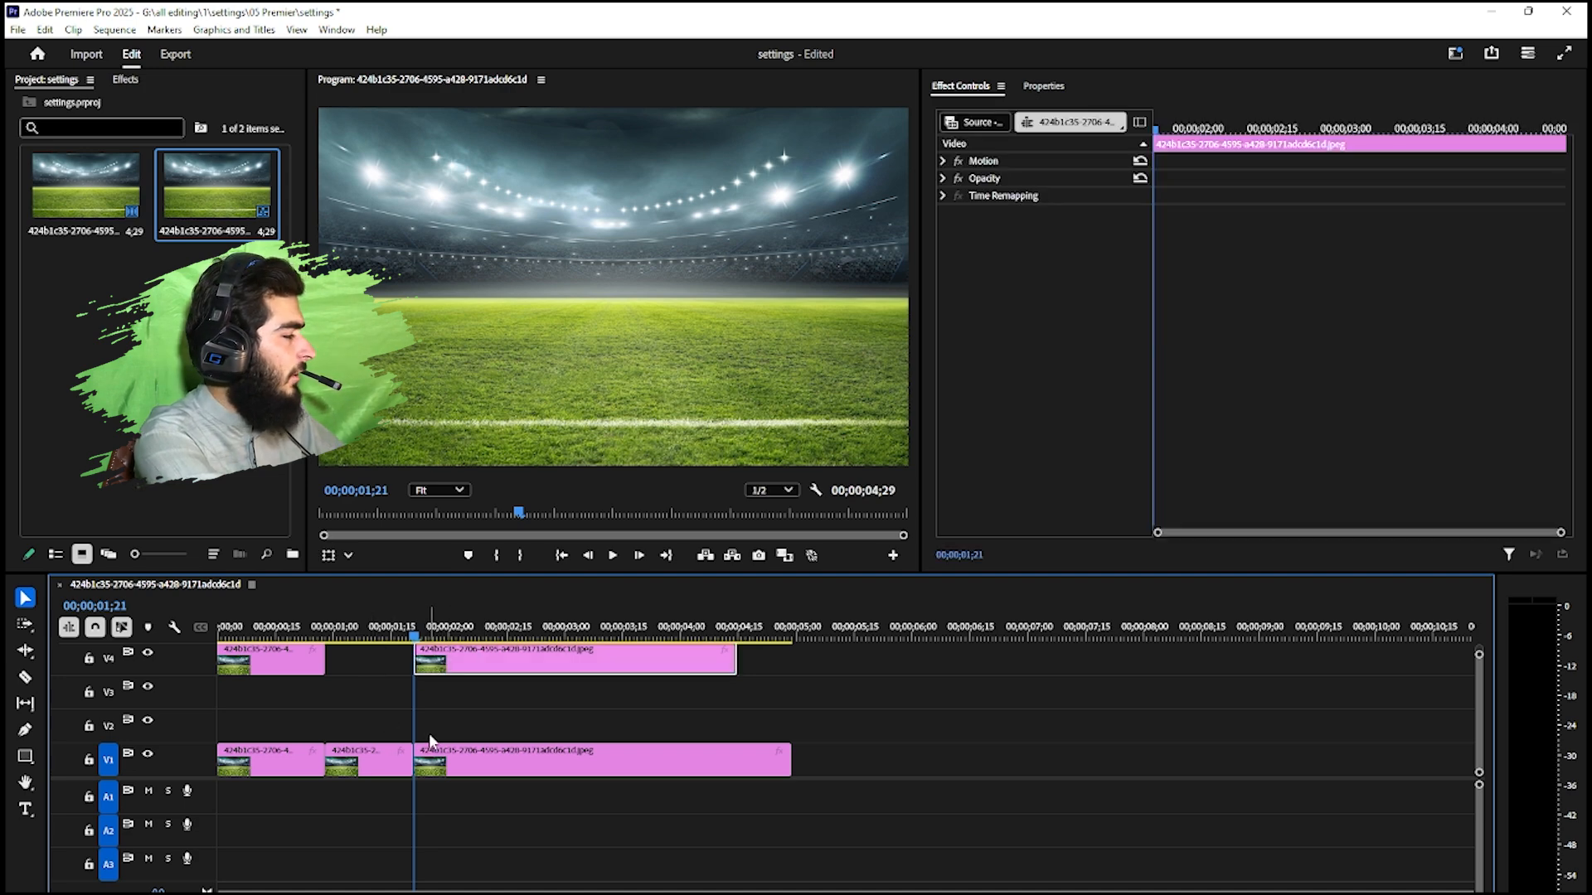
key(shift+1)
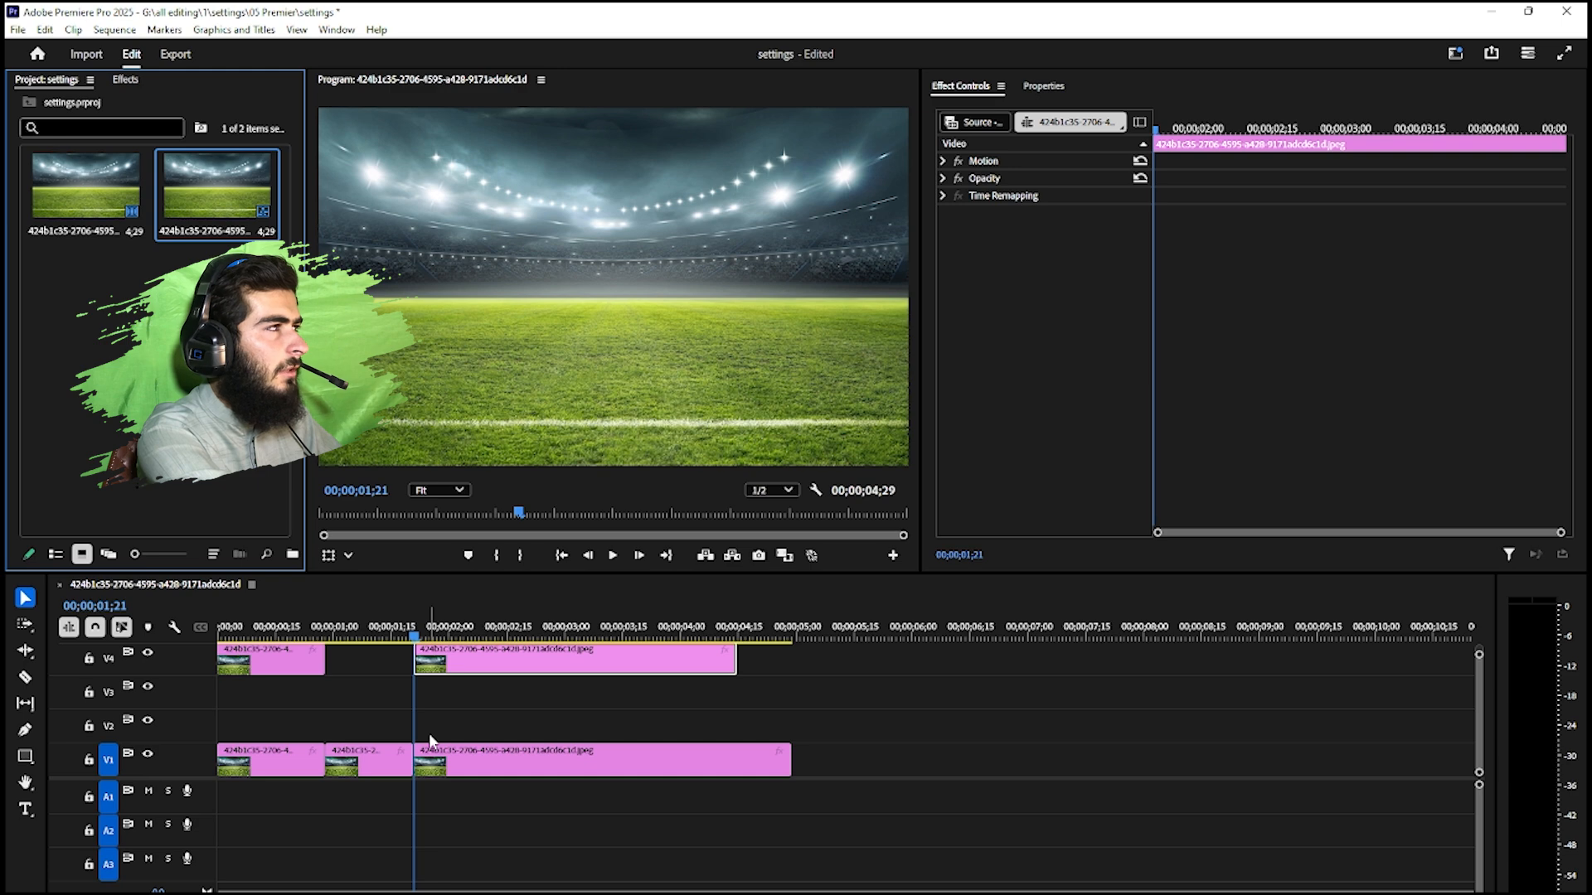
key(shift+7)
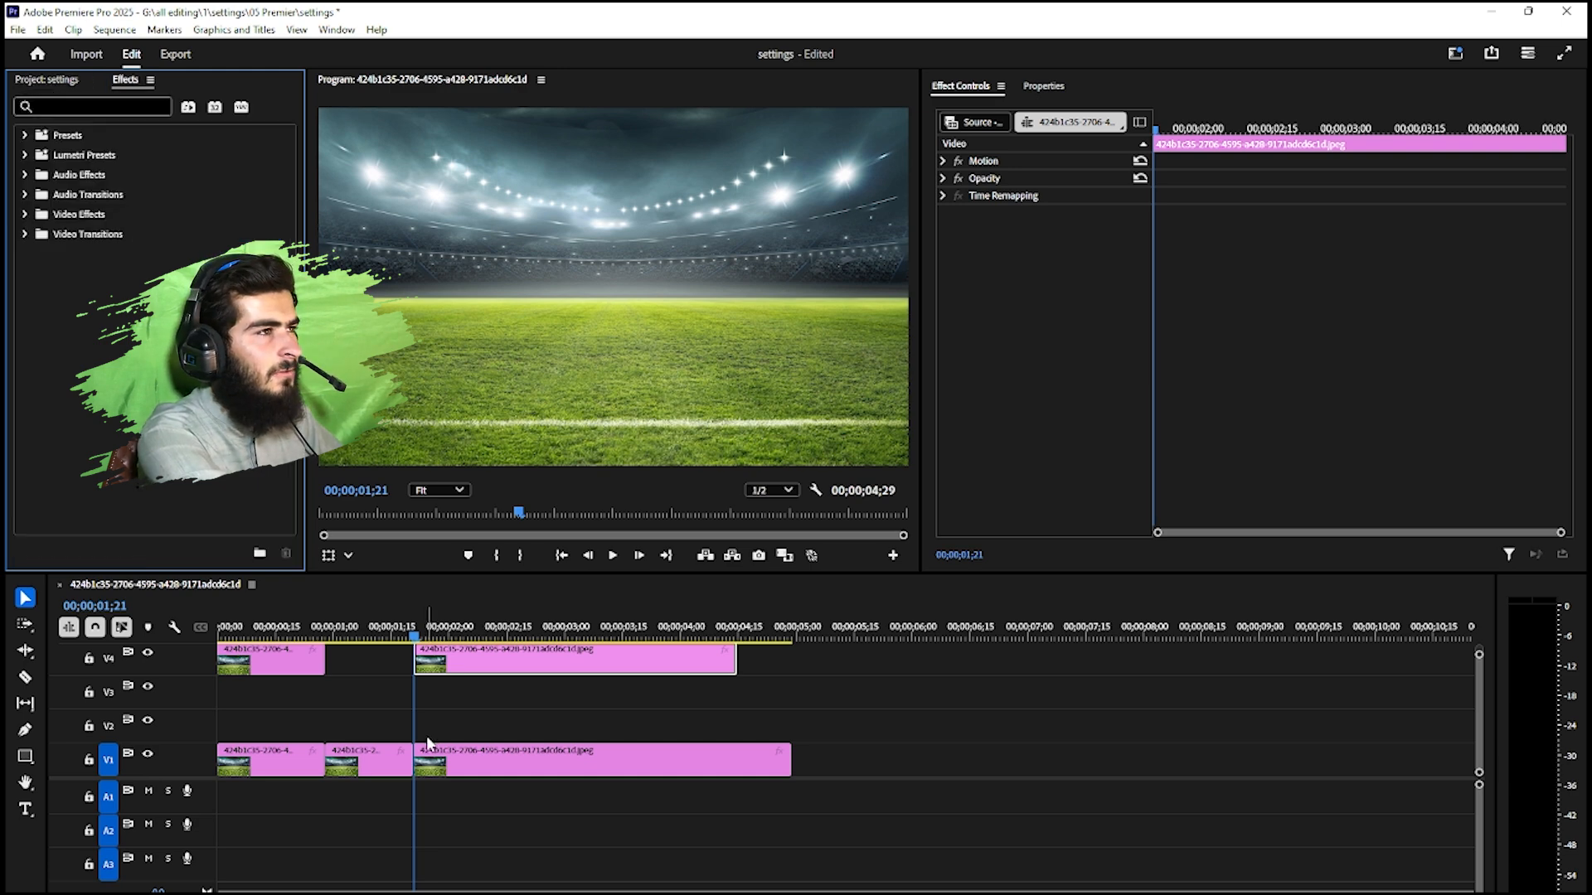
key(shift+5)
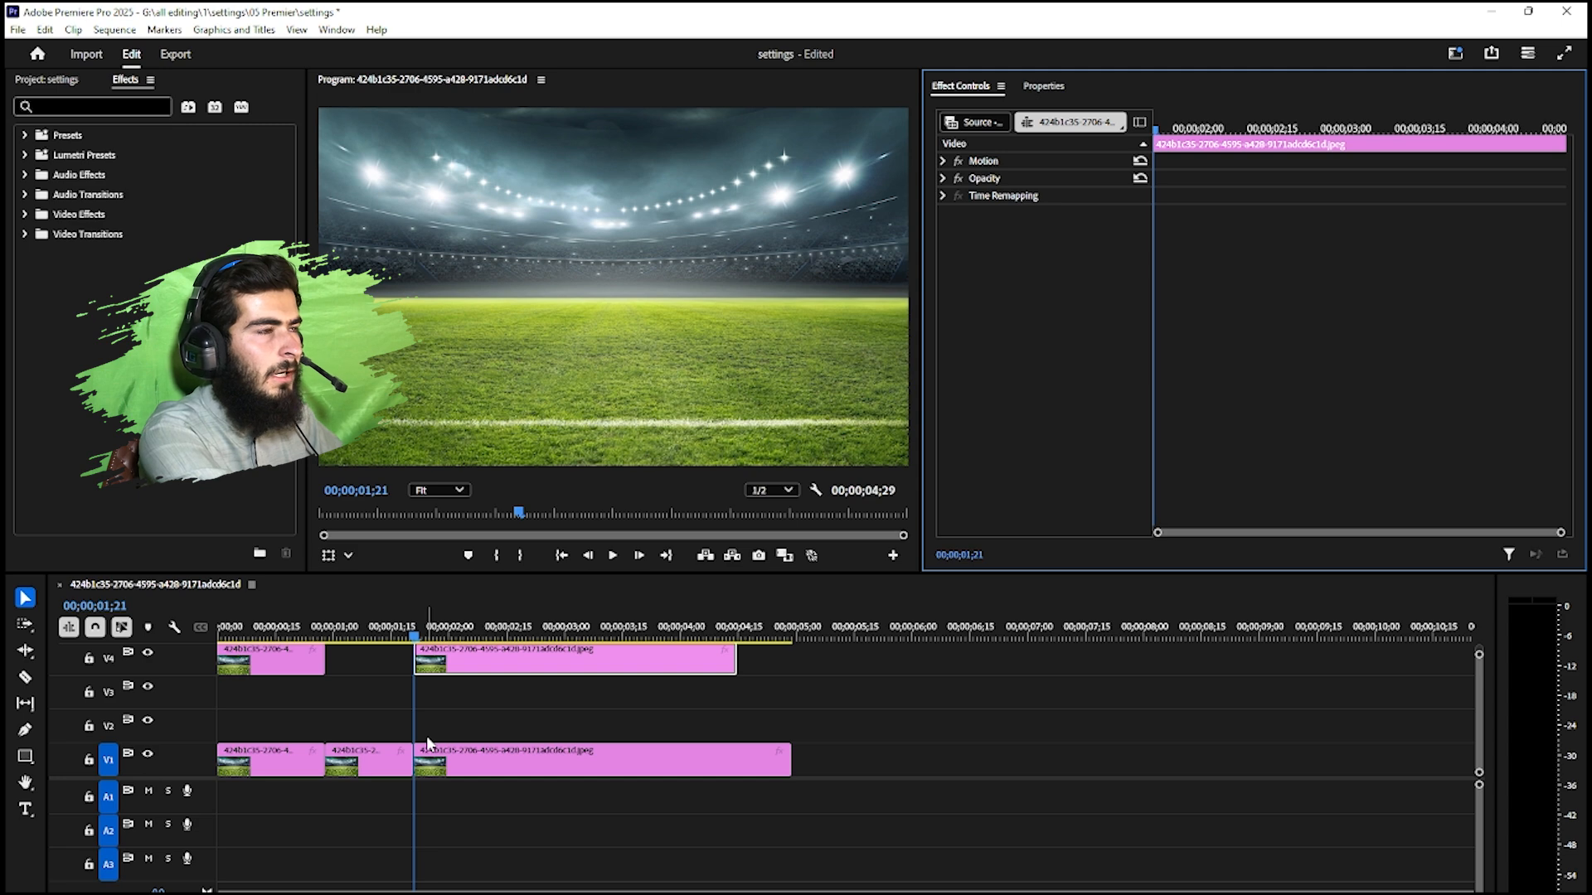
key(ctrl+shift+period)
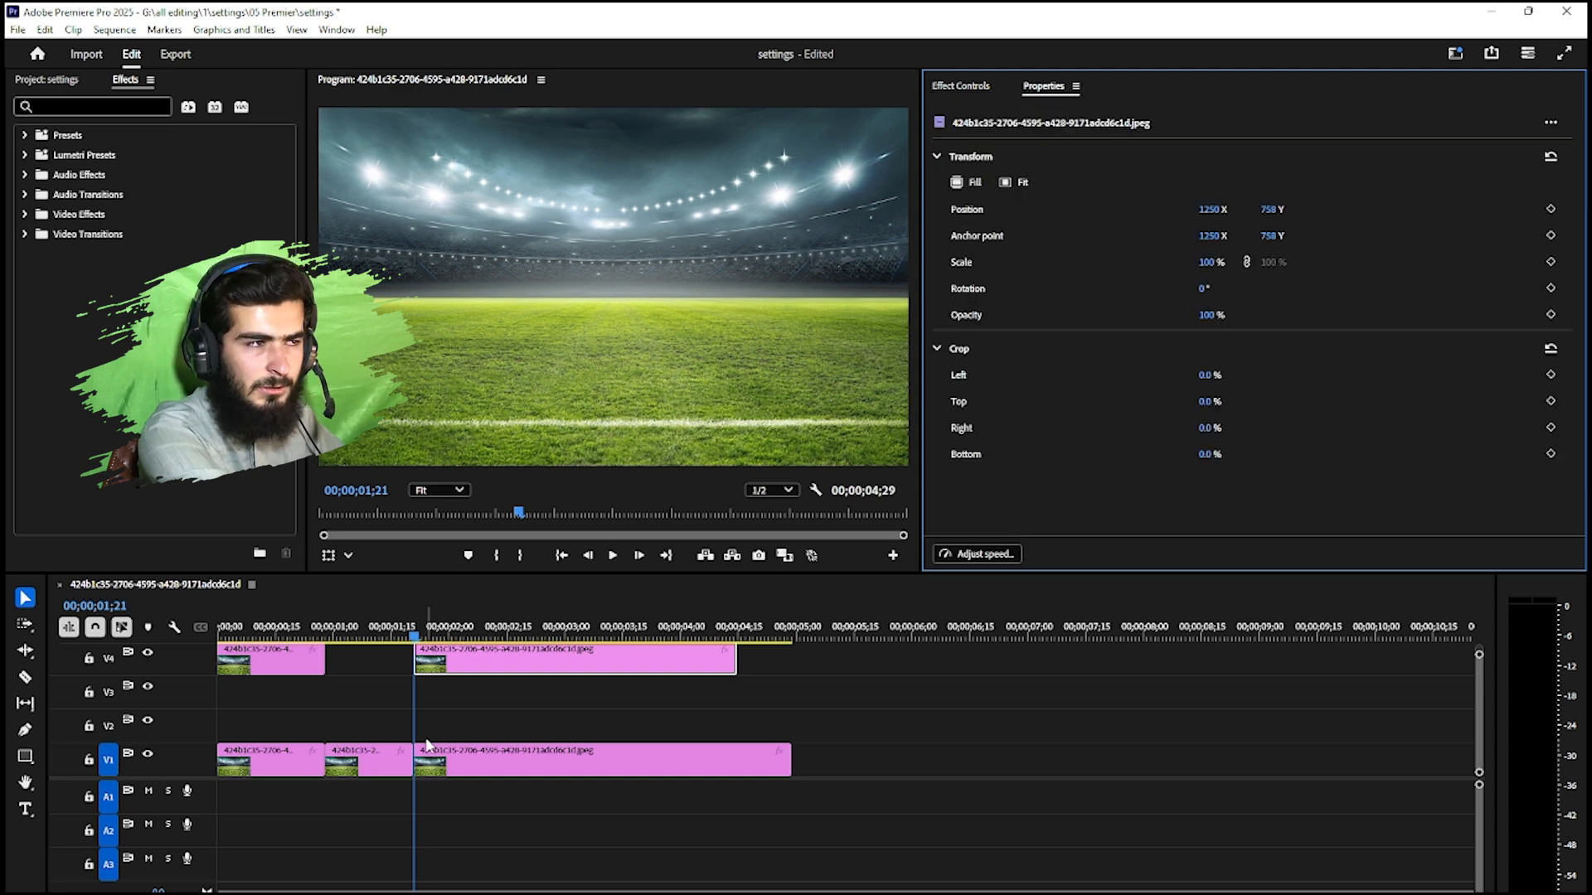